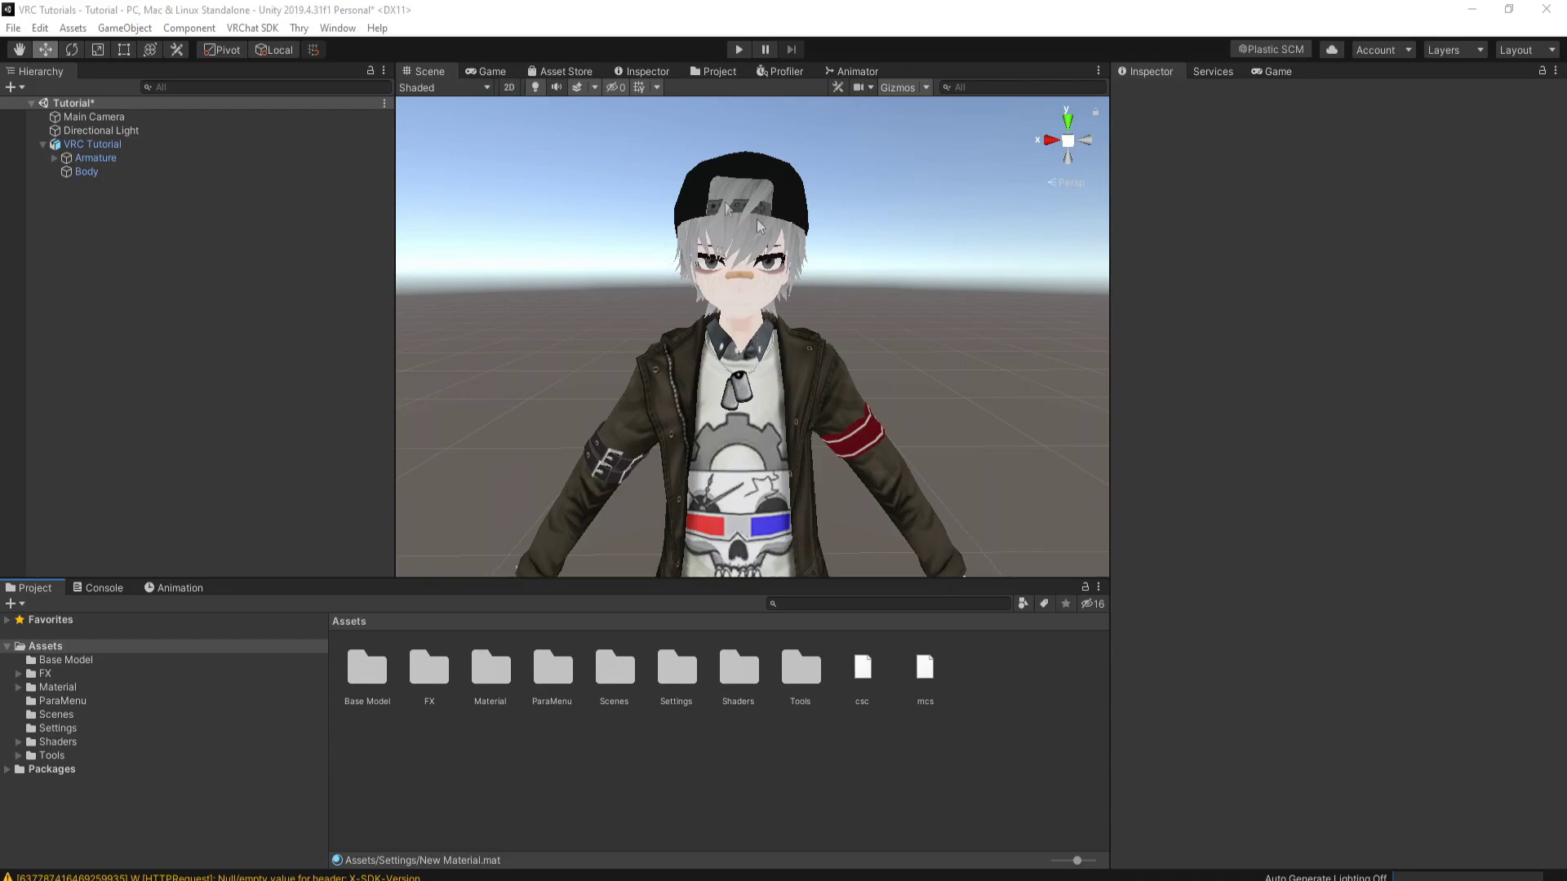
Zoom out and pan the Scene view so the avatar shows from head to feet
{"action": "scroll", "coordinate": [879, 315], "scroll_direction": "down", "scroll_amount": 5}
{"action": "middle_click_drag", "start_coordinate": [880, 369], "coordinate": [877, 242]}
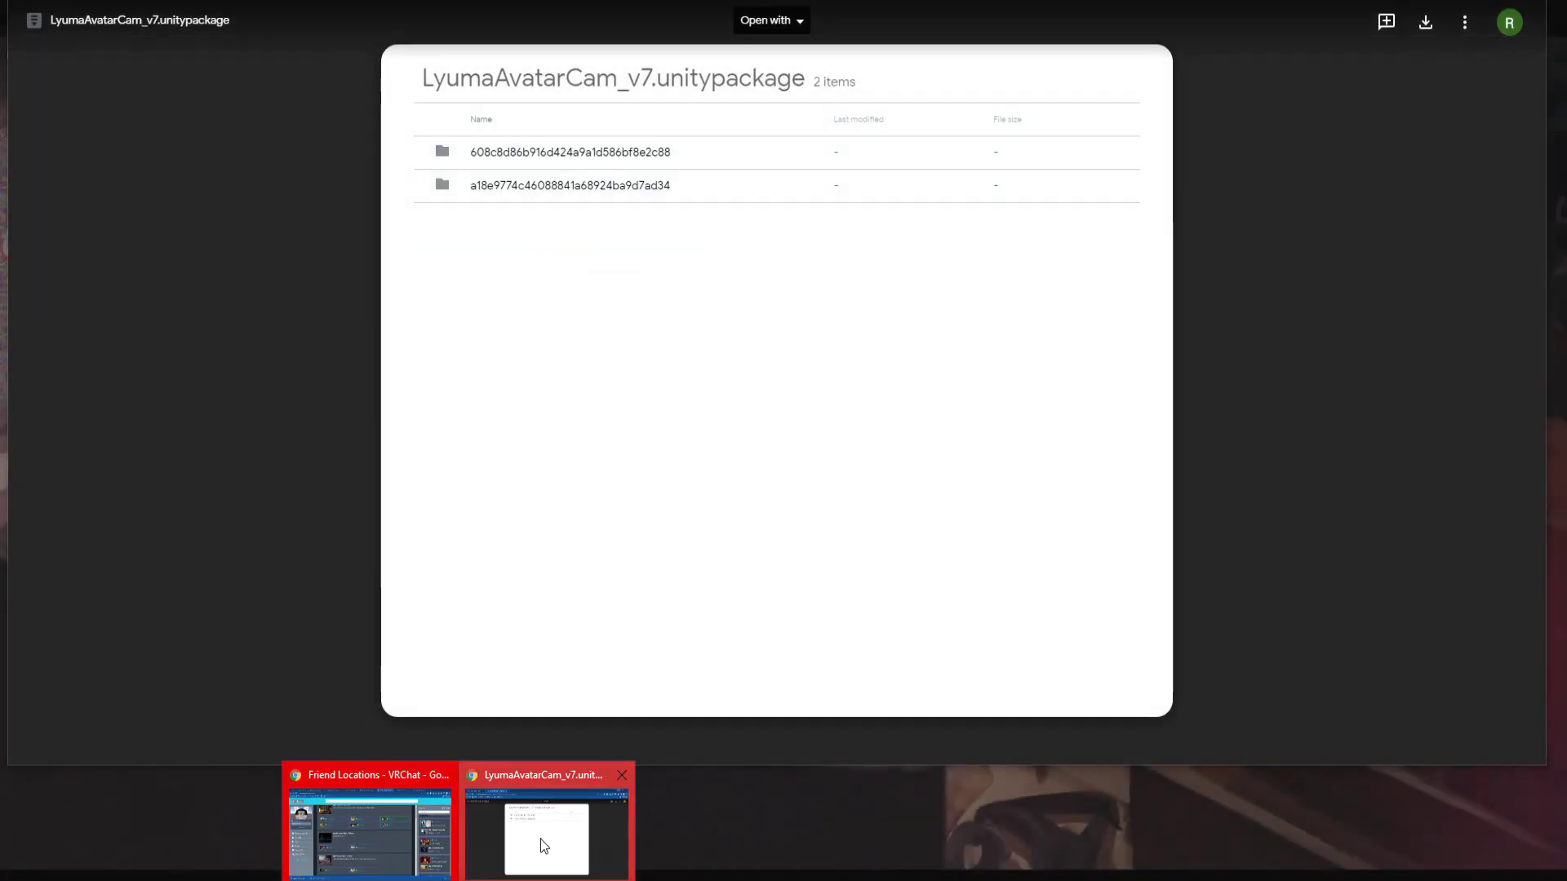
Download LyumaAvatarCam_v7.unitypackage from the Drive preview and drag it into the Project Assets
{"action": "left_click", "coordinate": [540, 839]}
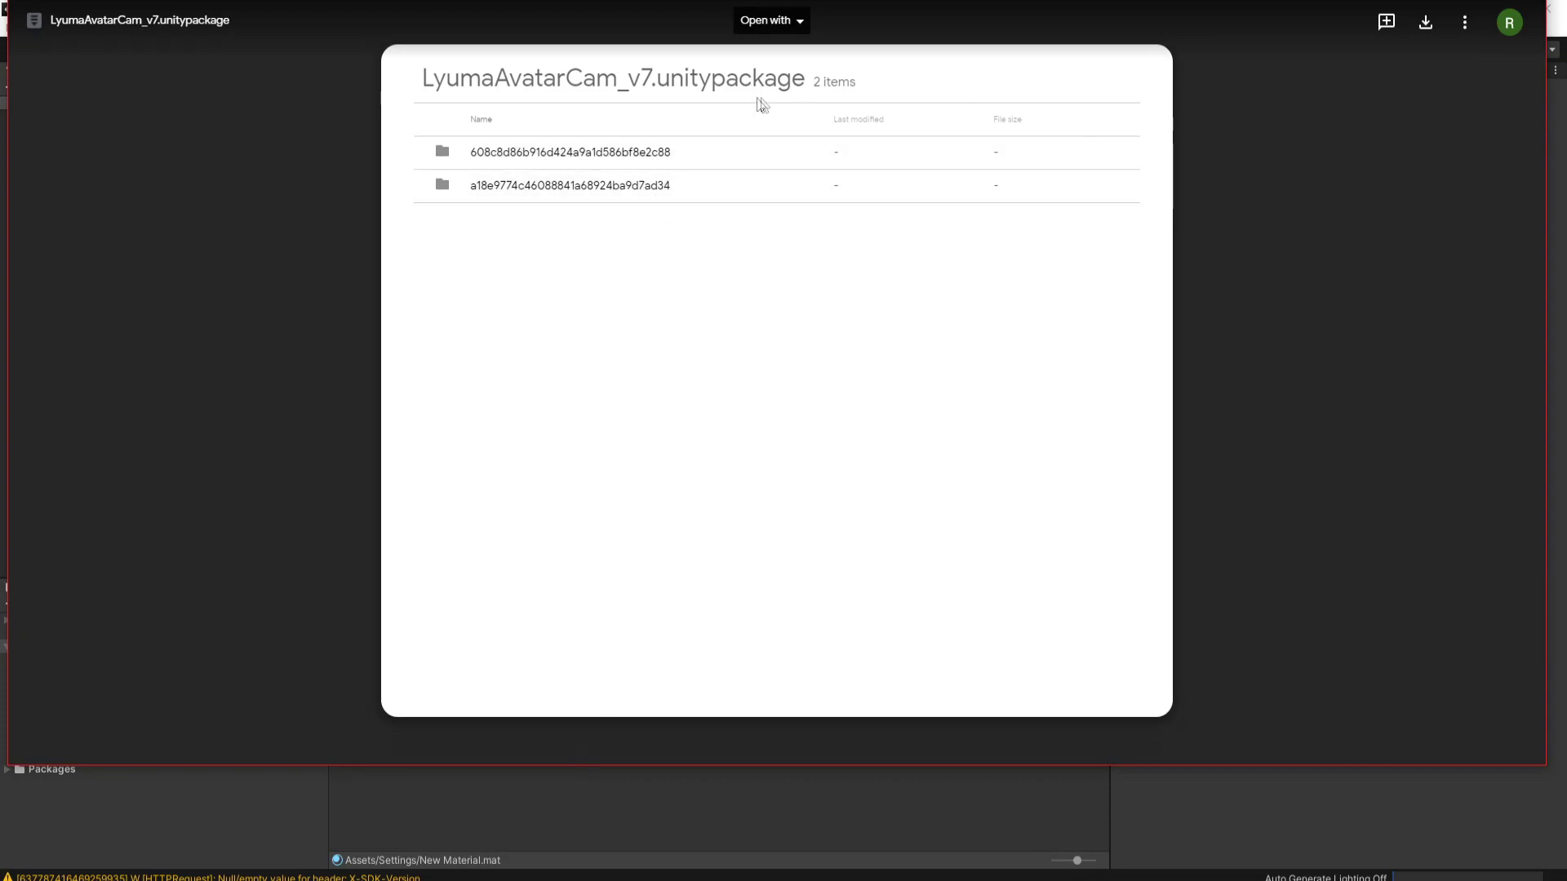
{"action": "left_click", "coordinate": [1426, 31]}
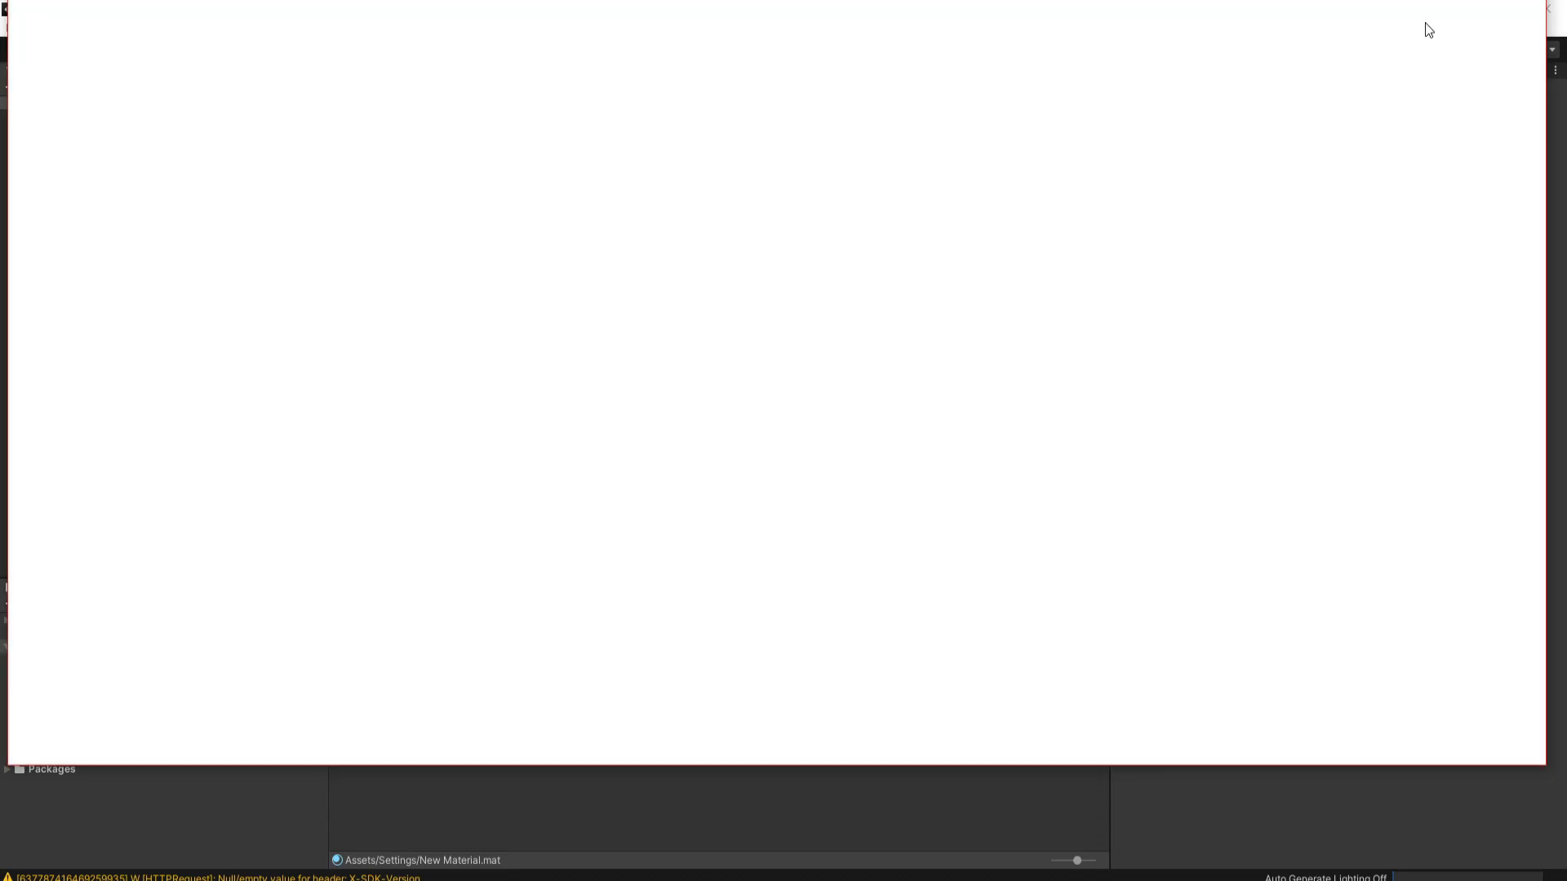
{"action": "left_click_drag", "start_coordinate": [767, 340], "coordinate": [1020, 702]}
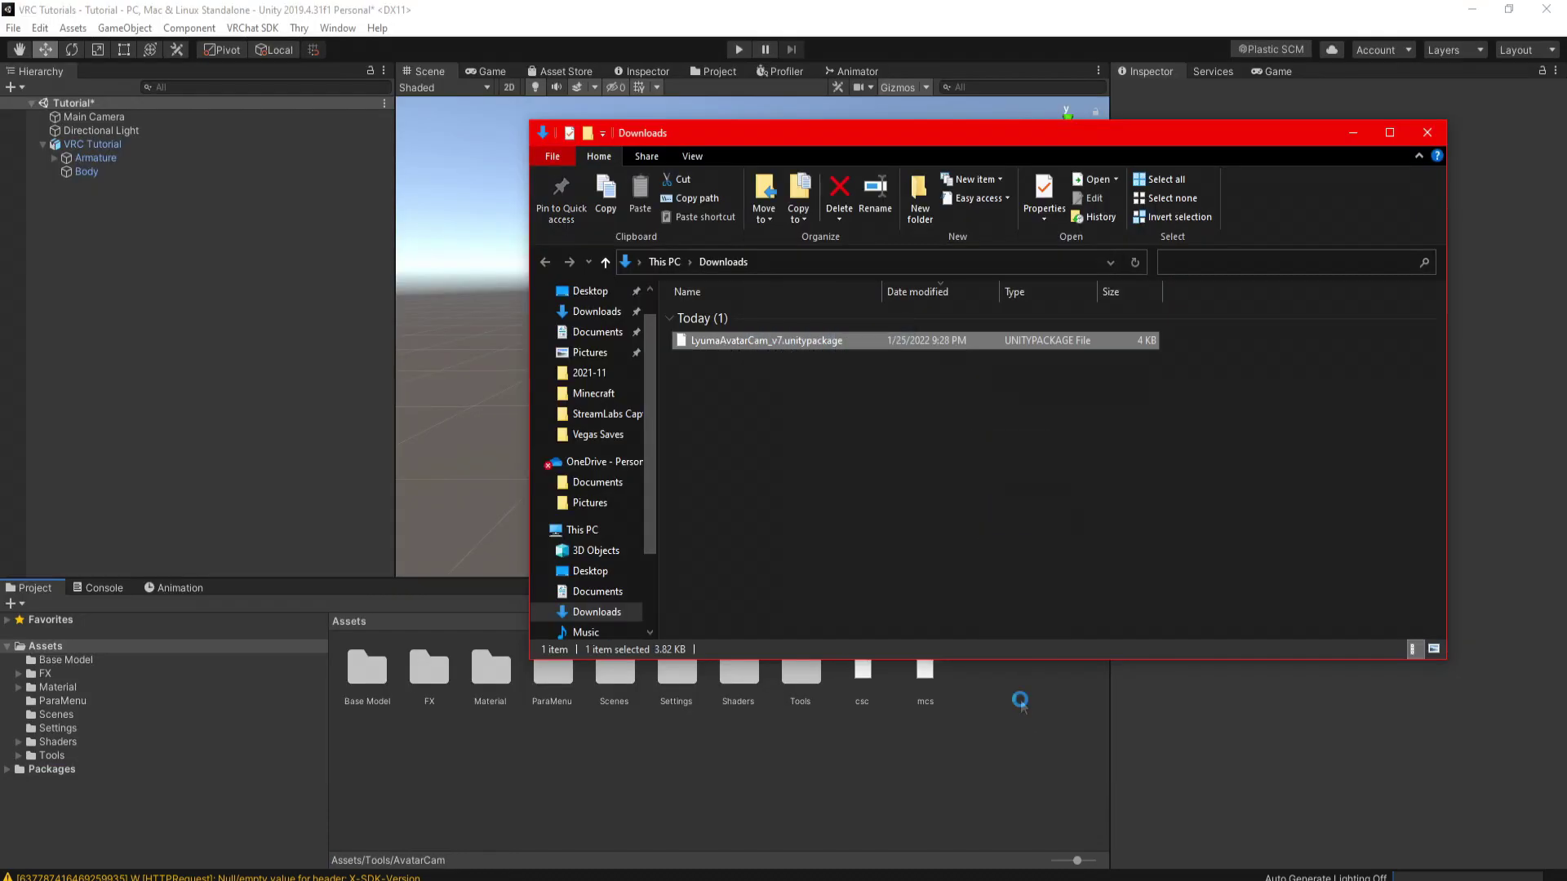
Import AvatarCam 7.shader and QuadAssetLargeBounds.asset from the LyumaAvatarCam_v7 package
{"action": "left_click", "coordinate": [1353, 134]}
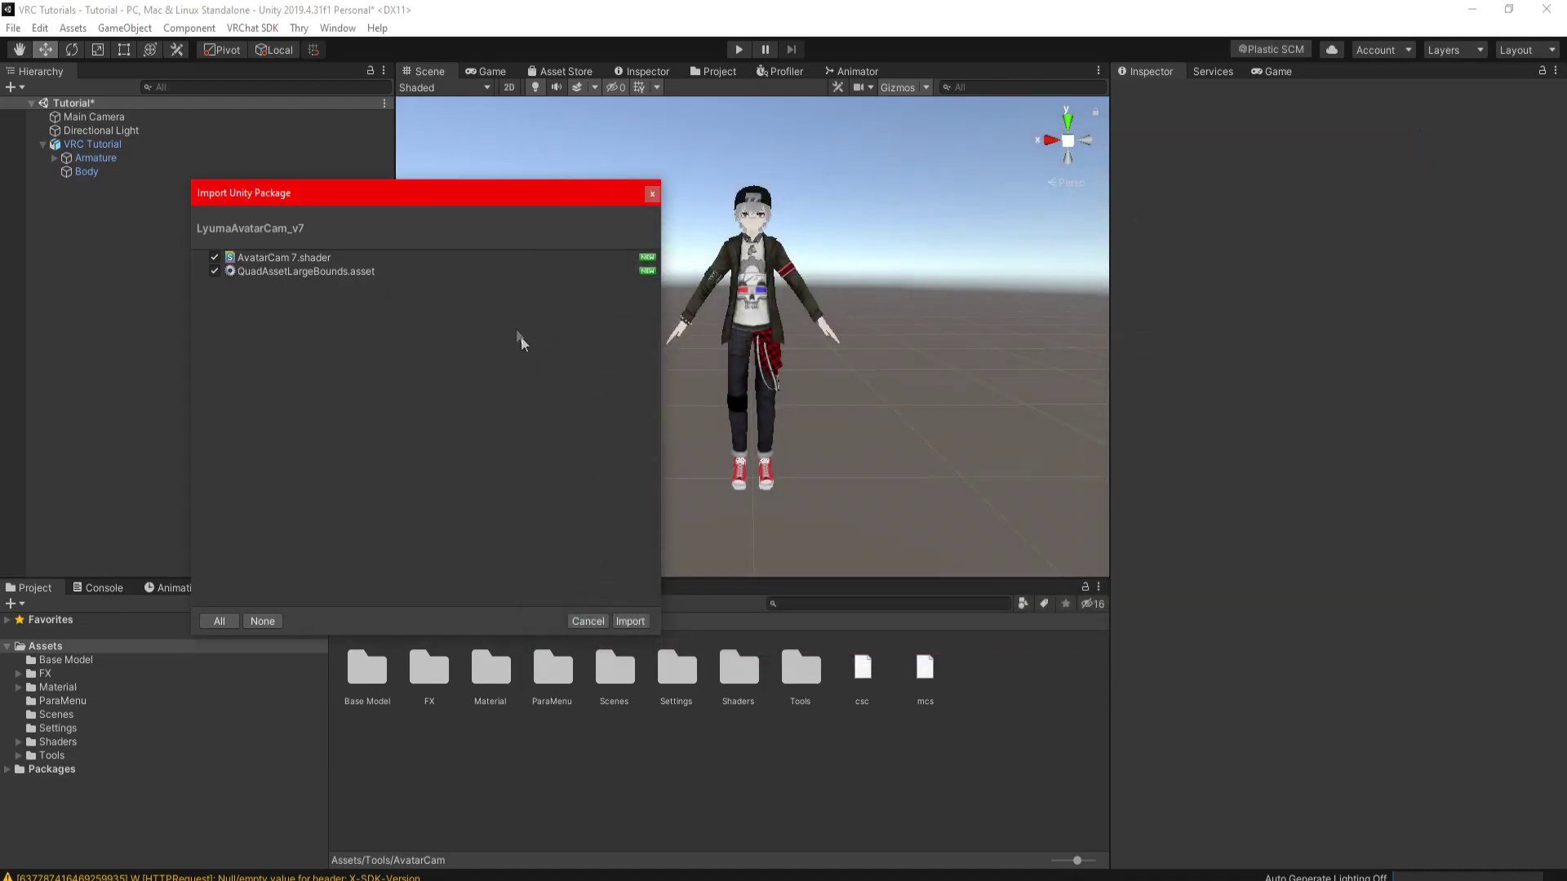
{"action": "left_click", "coordinate": [629, 622]}
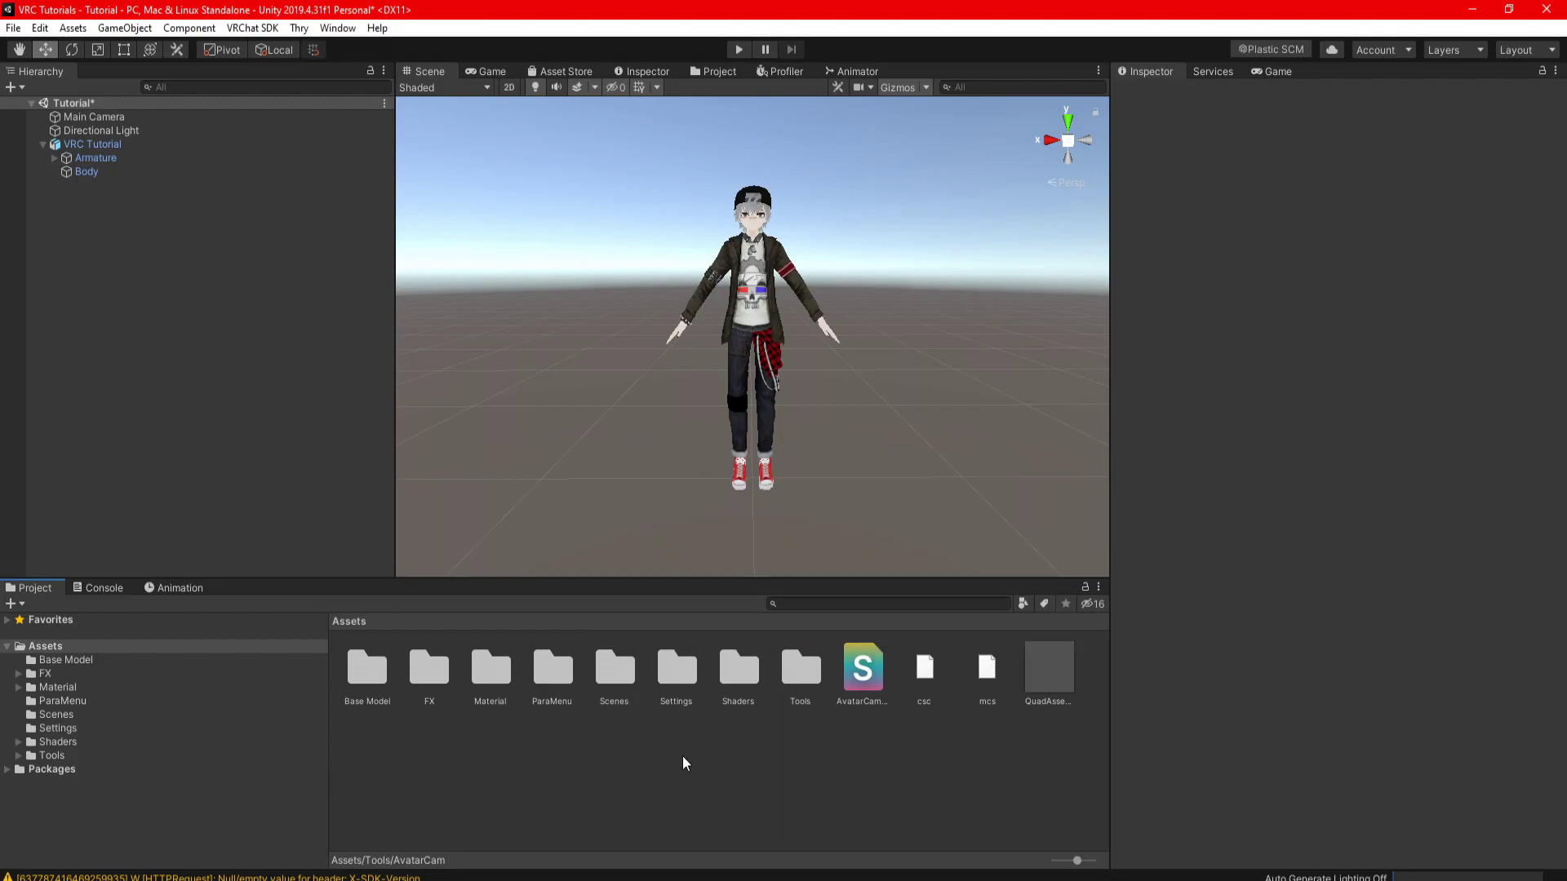
Create a new folder named AvatarCamera inside Assets/Tools
{"action": "double_click", "coordinate": [800, 673]}
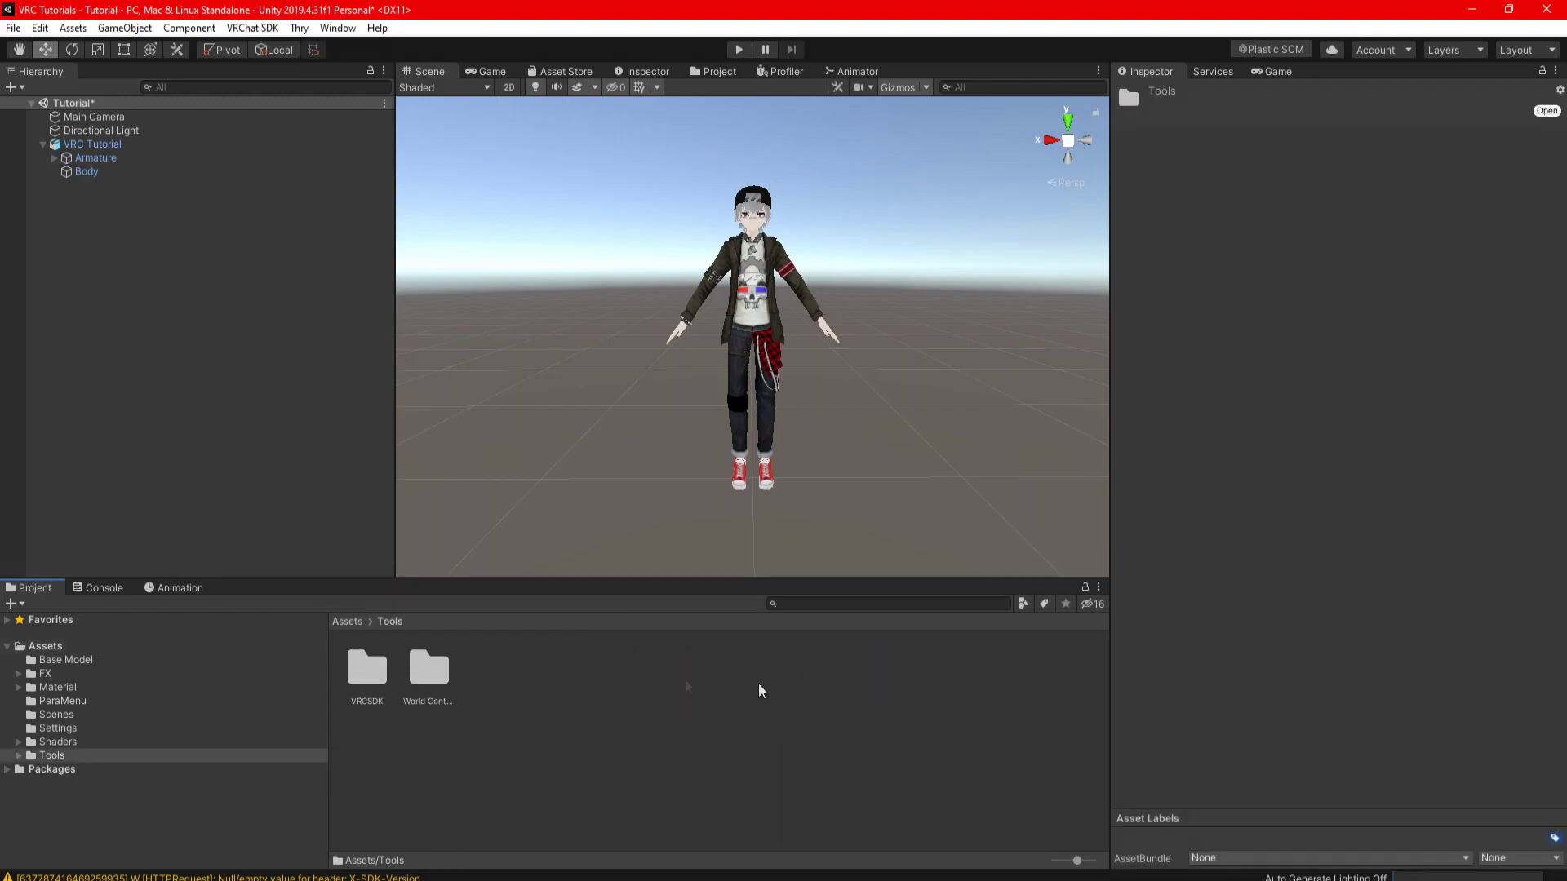
{"action": "right_click", "coordinate": [494, 686]}
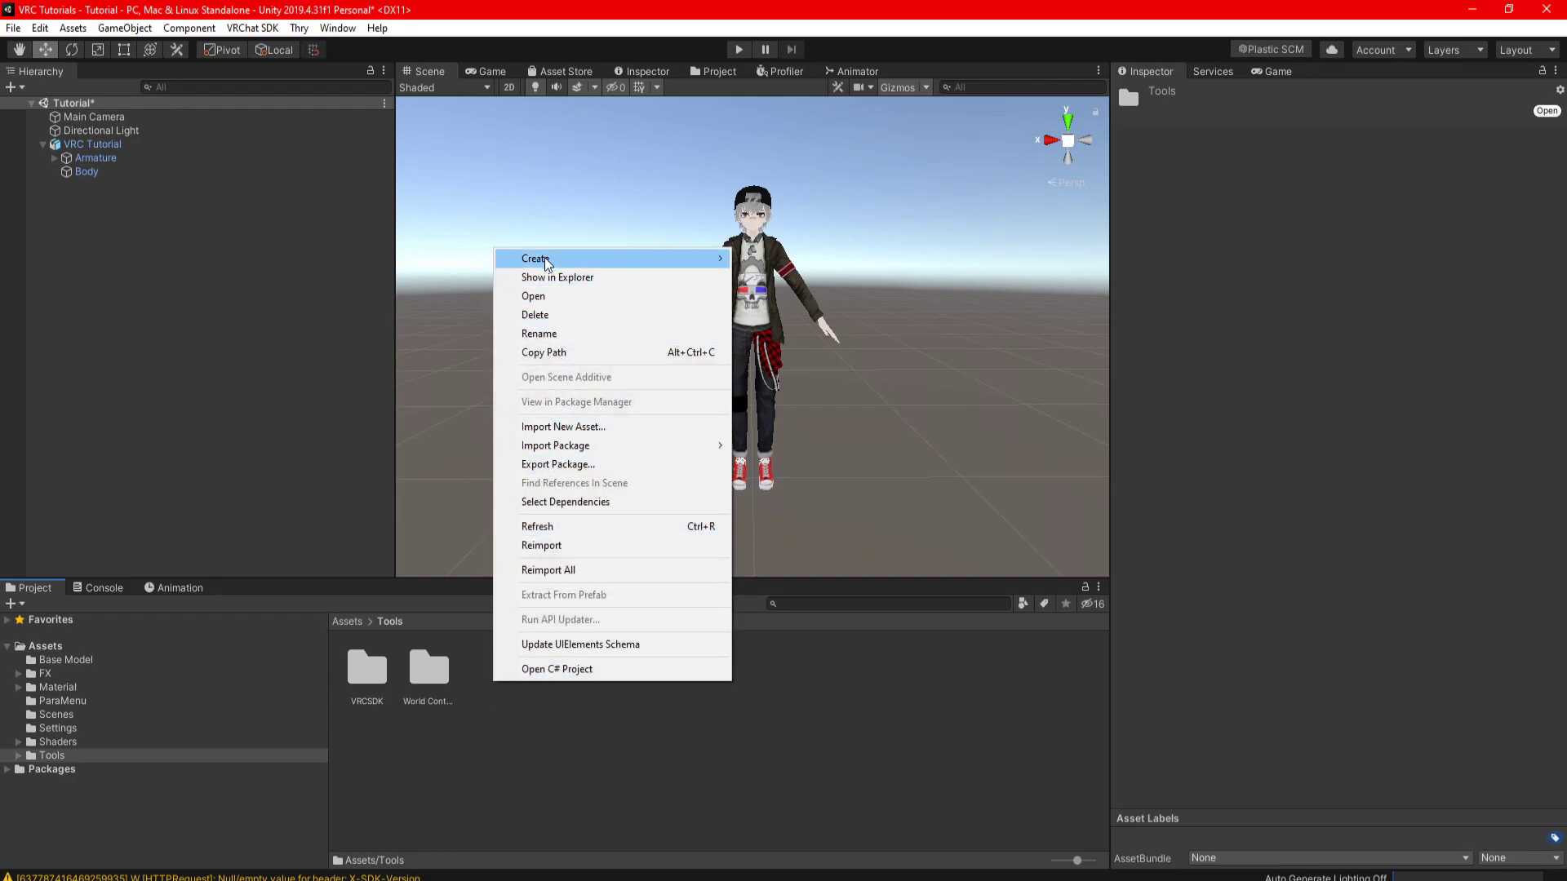
{"action": "mouse_move", "coordinate": [545, 261]}
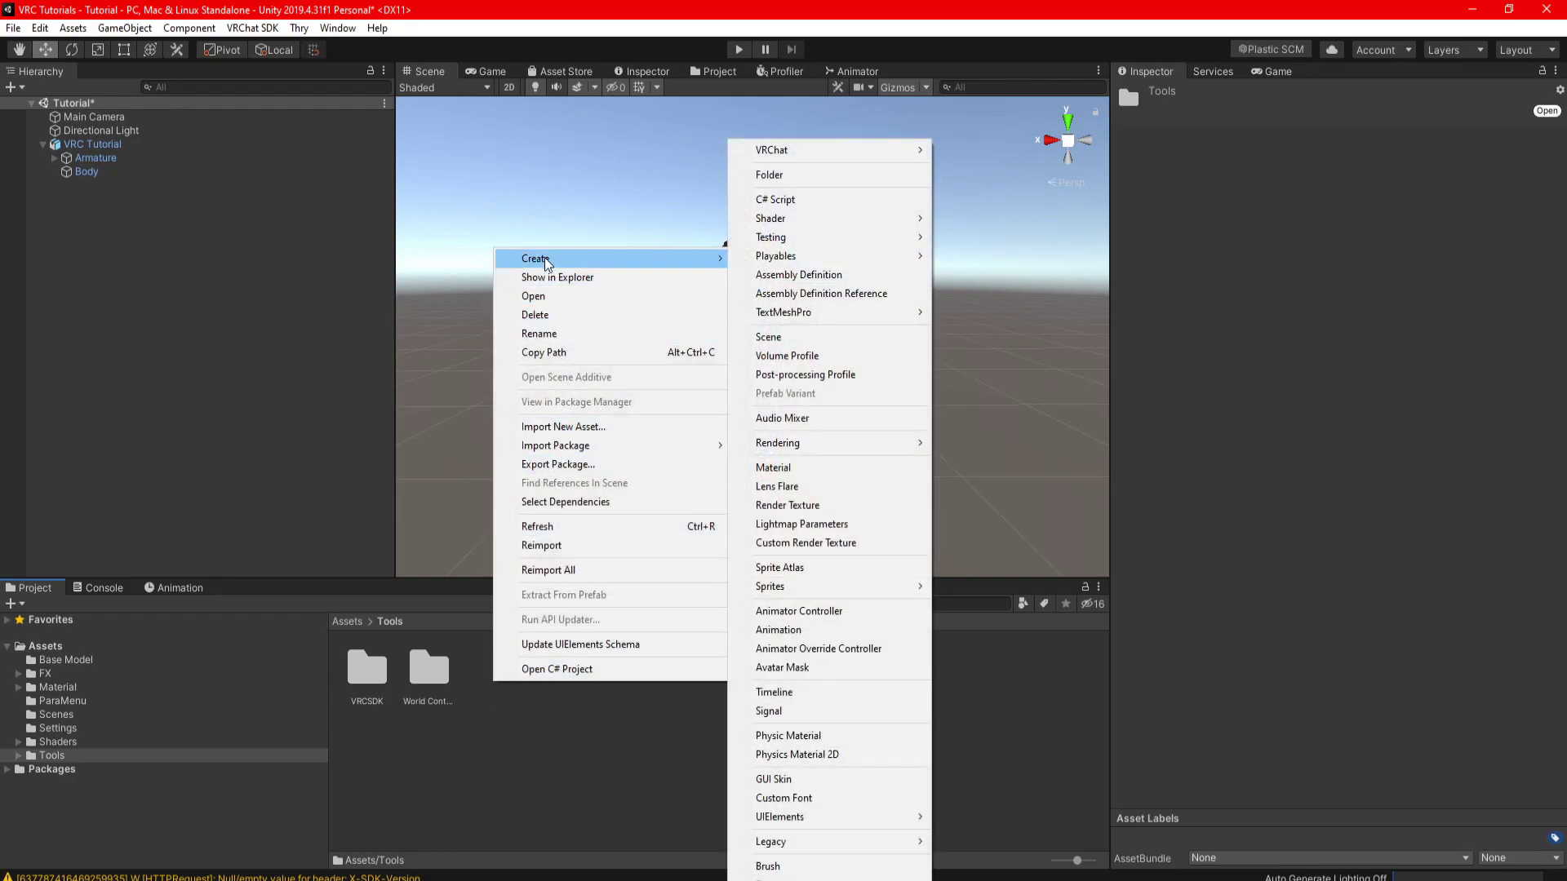
{"action": "left_click", "coordinate": [771, 174]}
{"action": "type", "text": "AvatarCamera"}
{"action": "key", "text": "Return"}
Move the AvatarCam shader and the quad bounds asset into AvatarCamera
{"action": "left_click", "coordinate": [347, 621]}
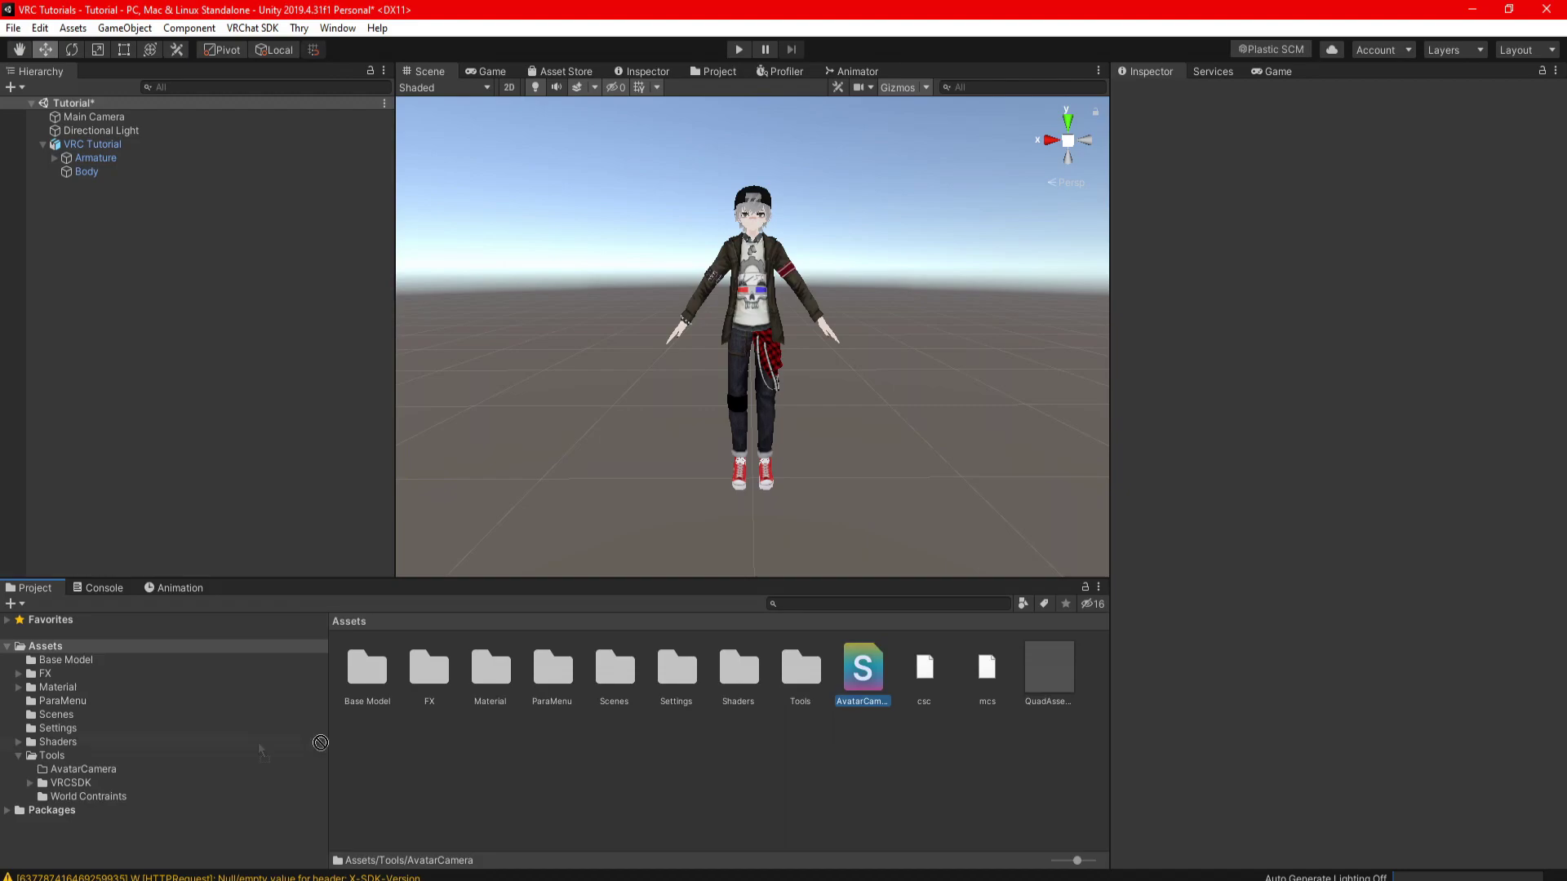
{"action": "left_click_drag", "start_coordinate": [118, 787], "coordinate": [108, 771]}
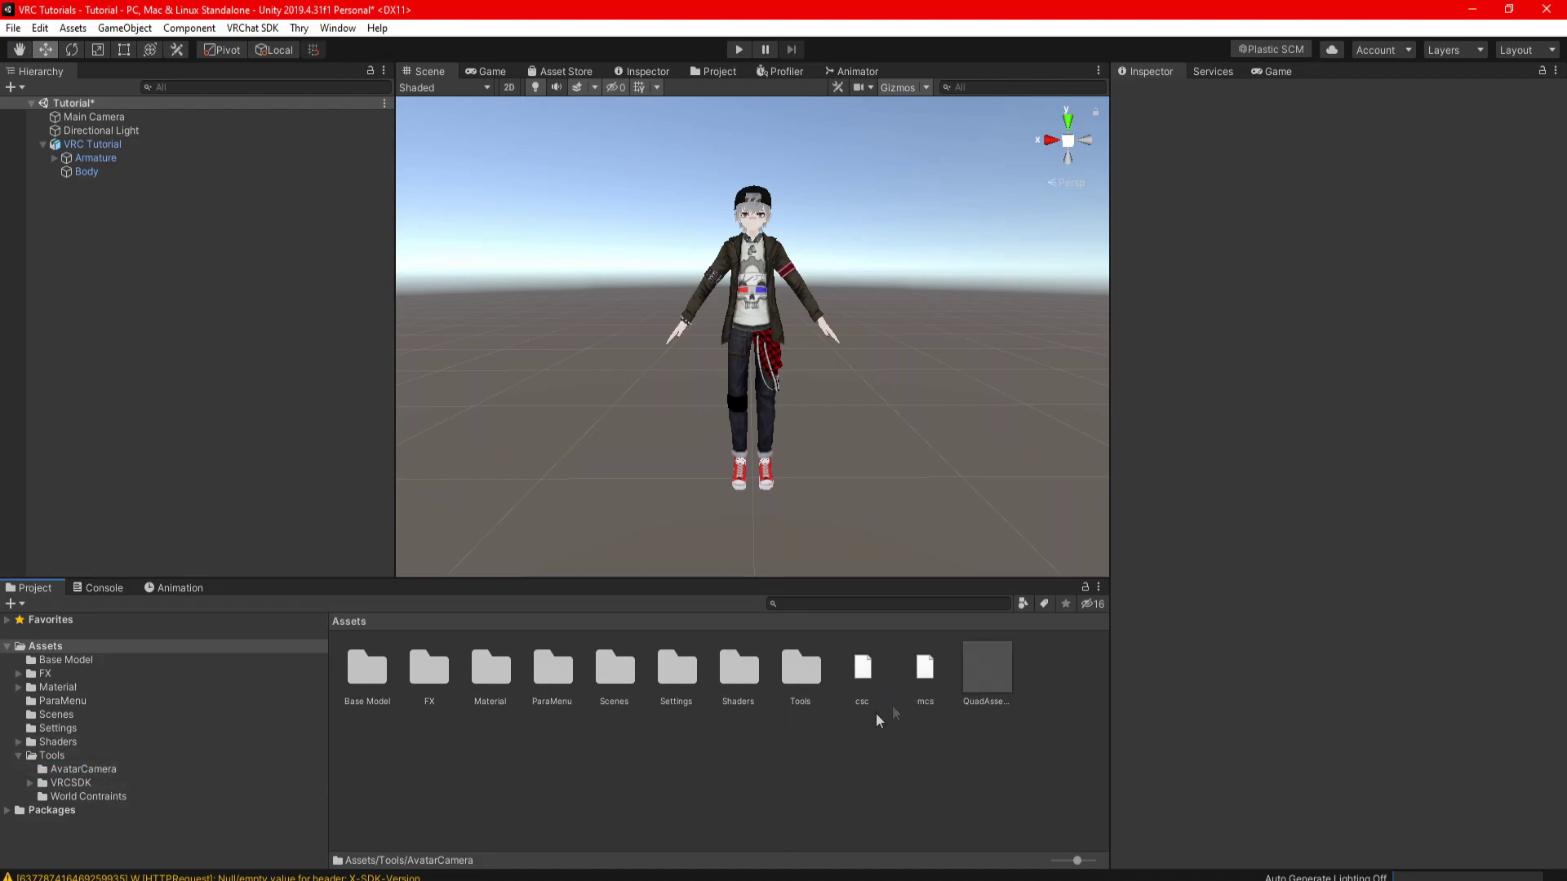
{"action": "left_click_drag", "start_coordinate": [988, 672], "coordinate": [120, 769]}
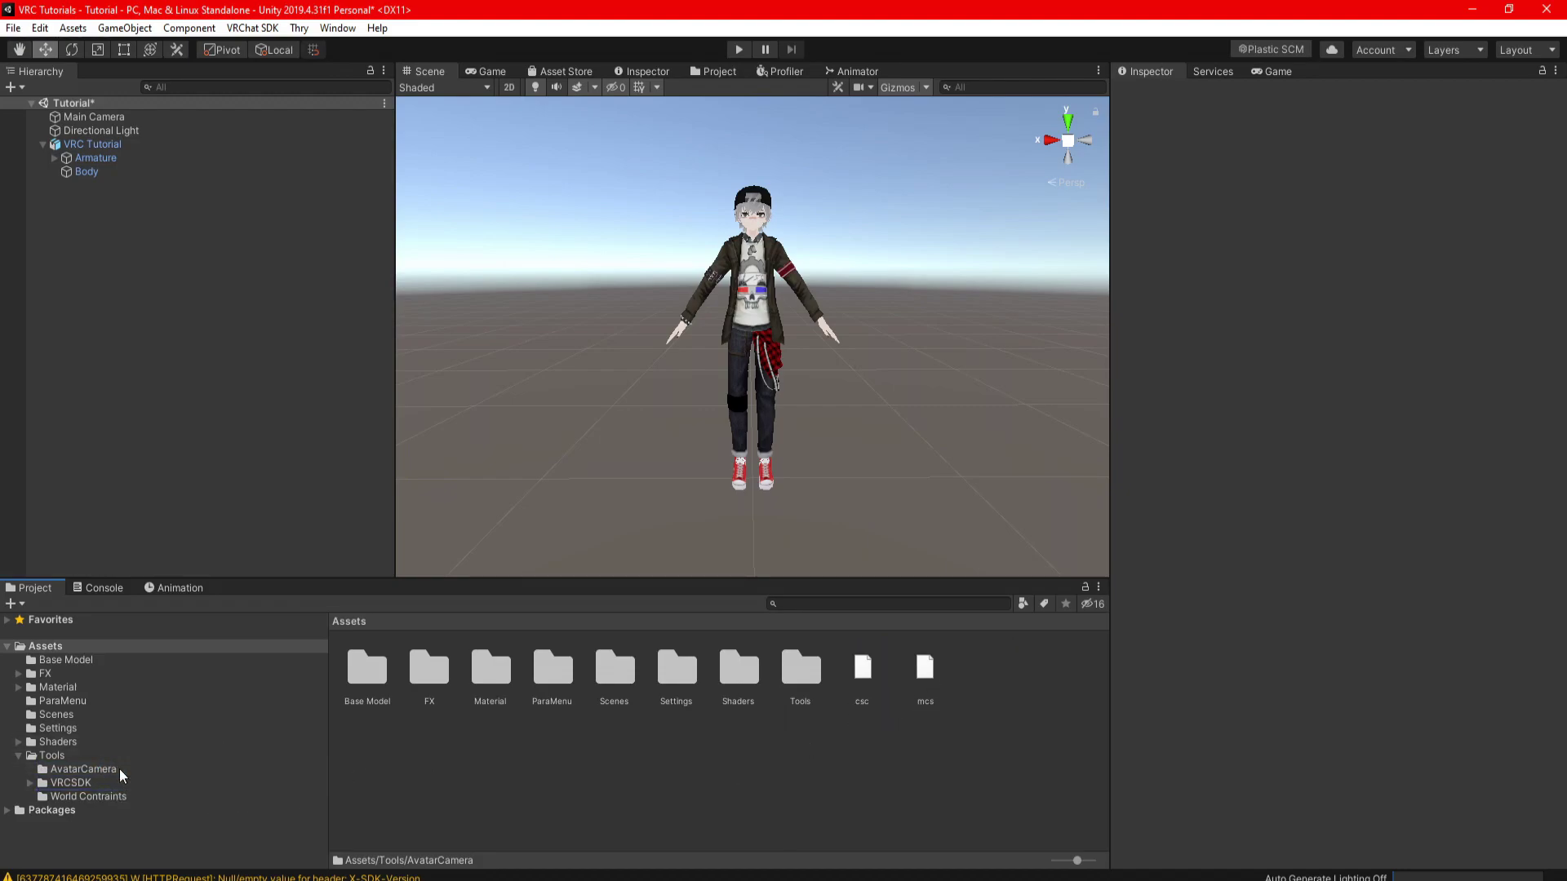
Create a Material subfolder inside AvatarCamera
{"action": "left_click", "coordinate": [101, 769]}
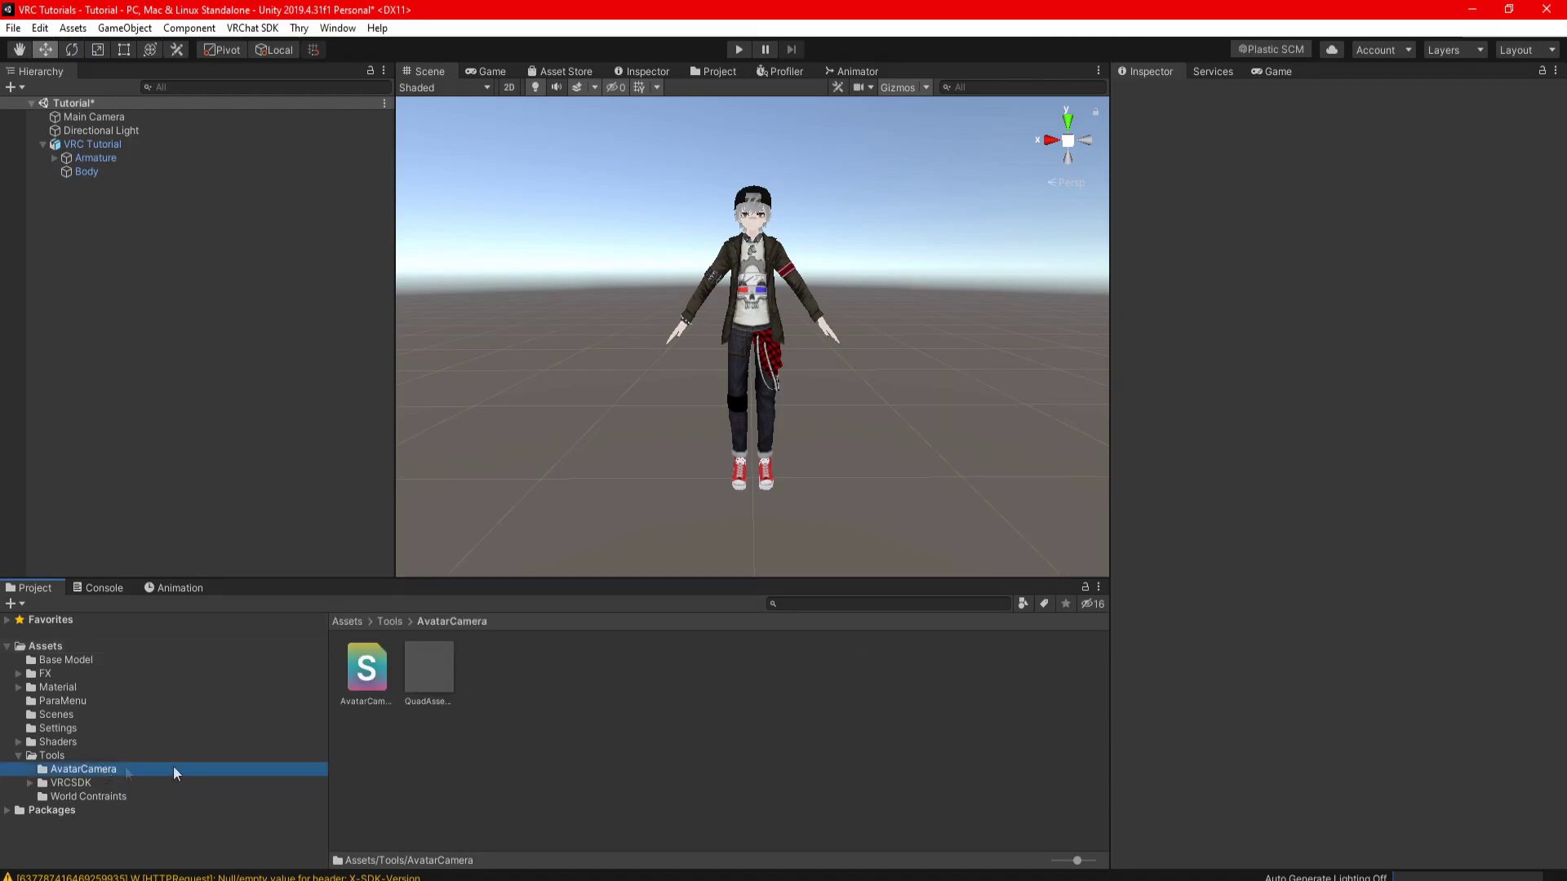
{"action": "right_click", "coordinate": [538, 704]}
{"action": "mouse_move", "coordinate": [576, 277]}
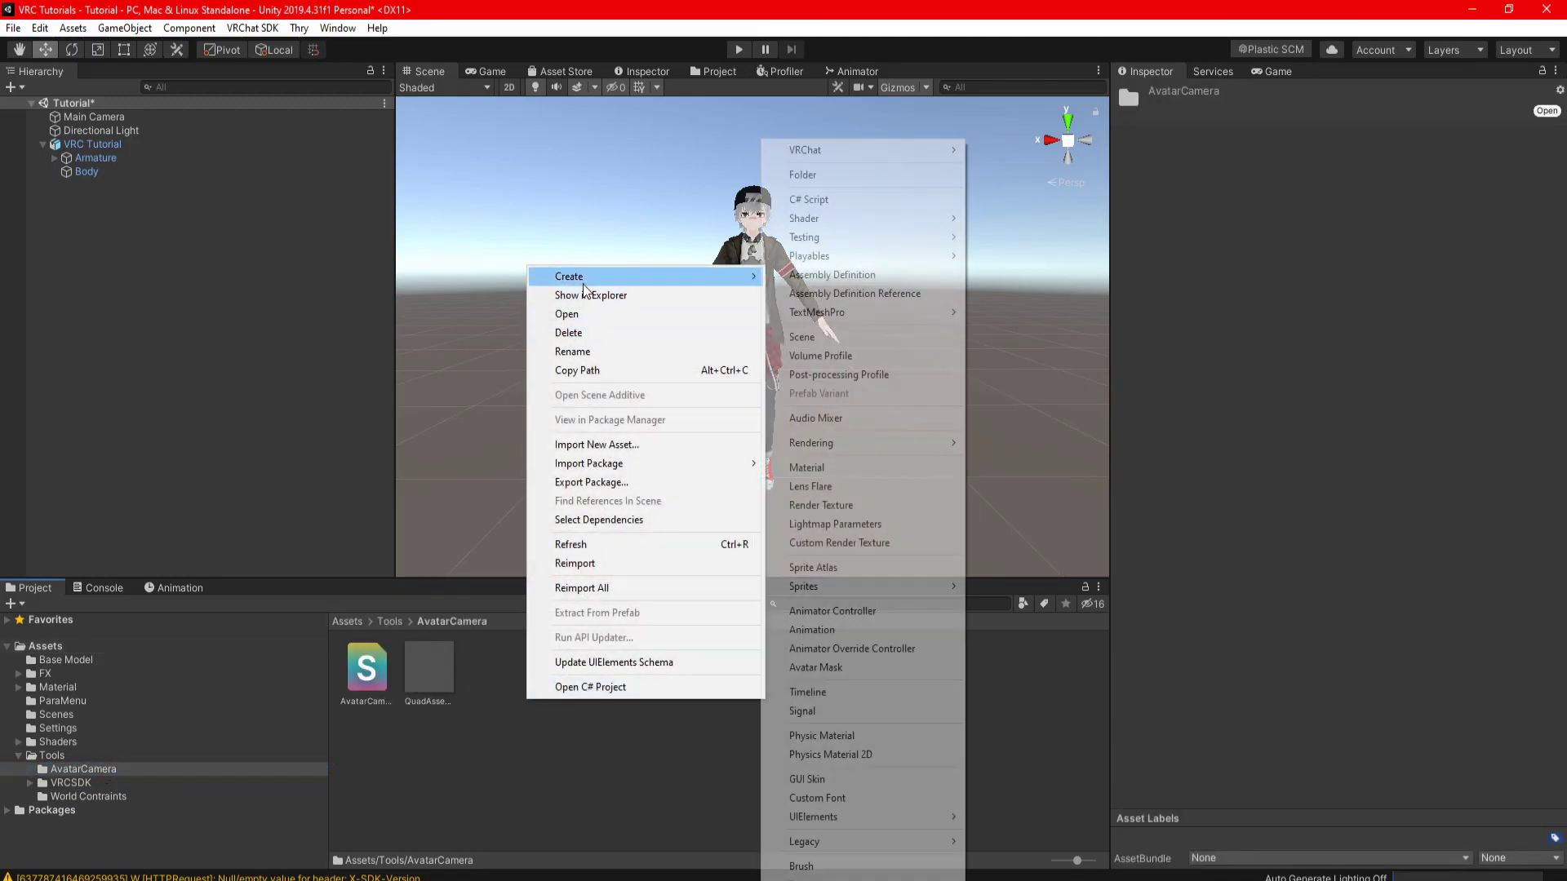
{"action": "left_click", "coordinate": [804, 174]}
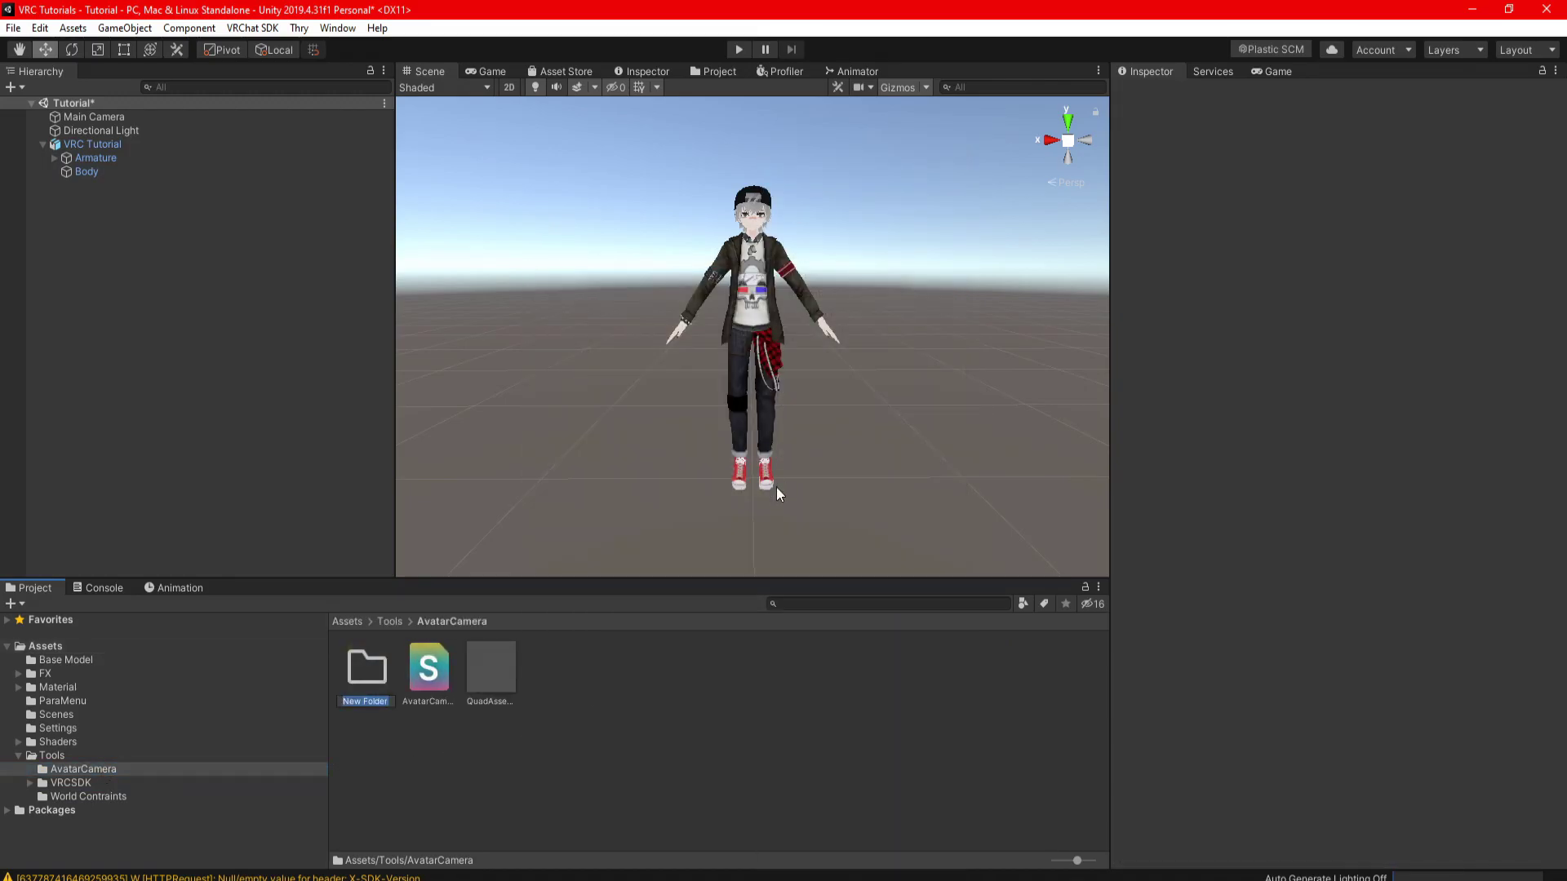
{"action": "type", "text": "Material"}
{"action": "key", "text": "Return"}
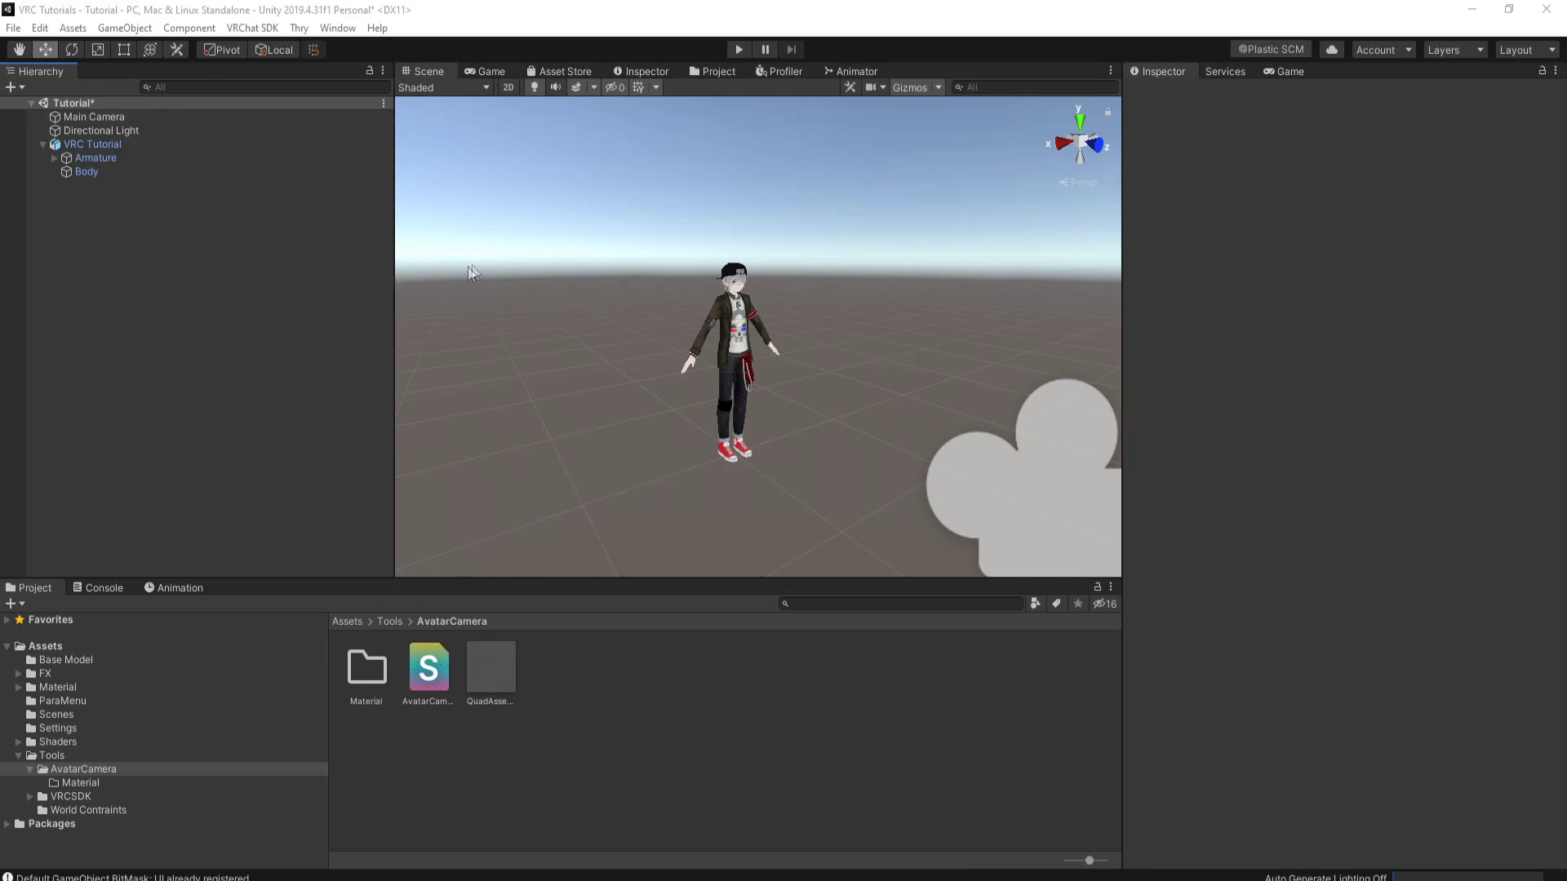
Create four empty GameObjects from the Hierarchy's Create Empty option, then deselect them
{"action": "right_click", "coordinate": [90, 229]}
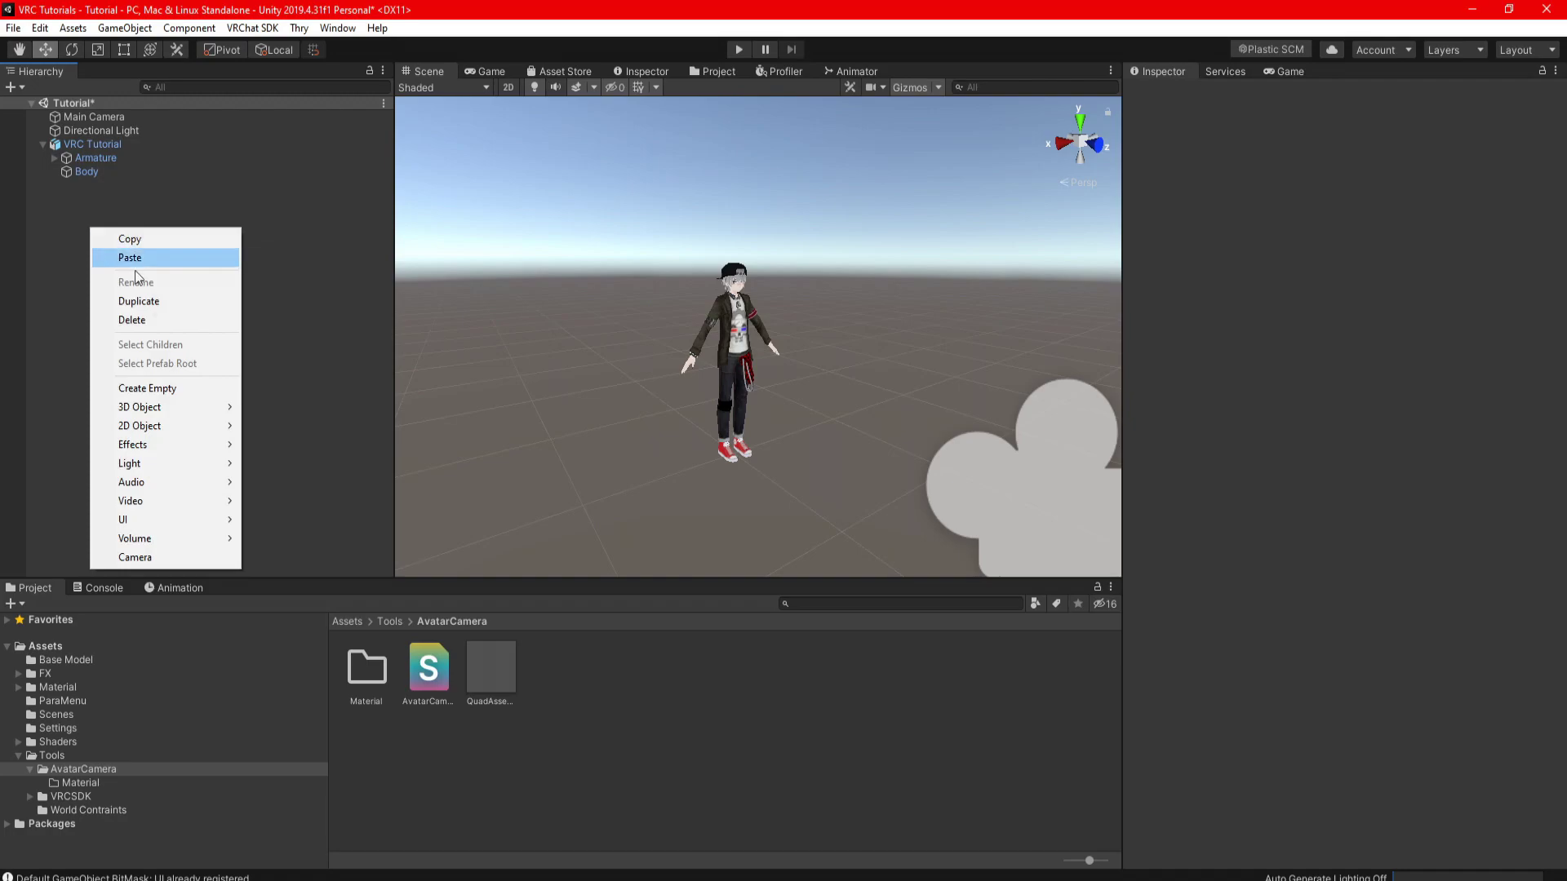
{"action": "left_click", "coordinate": [154, 386]}
{"action": "right_click", "coordinate": [119, 285]}
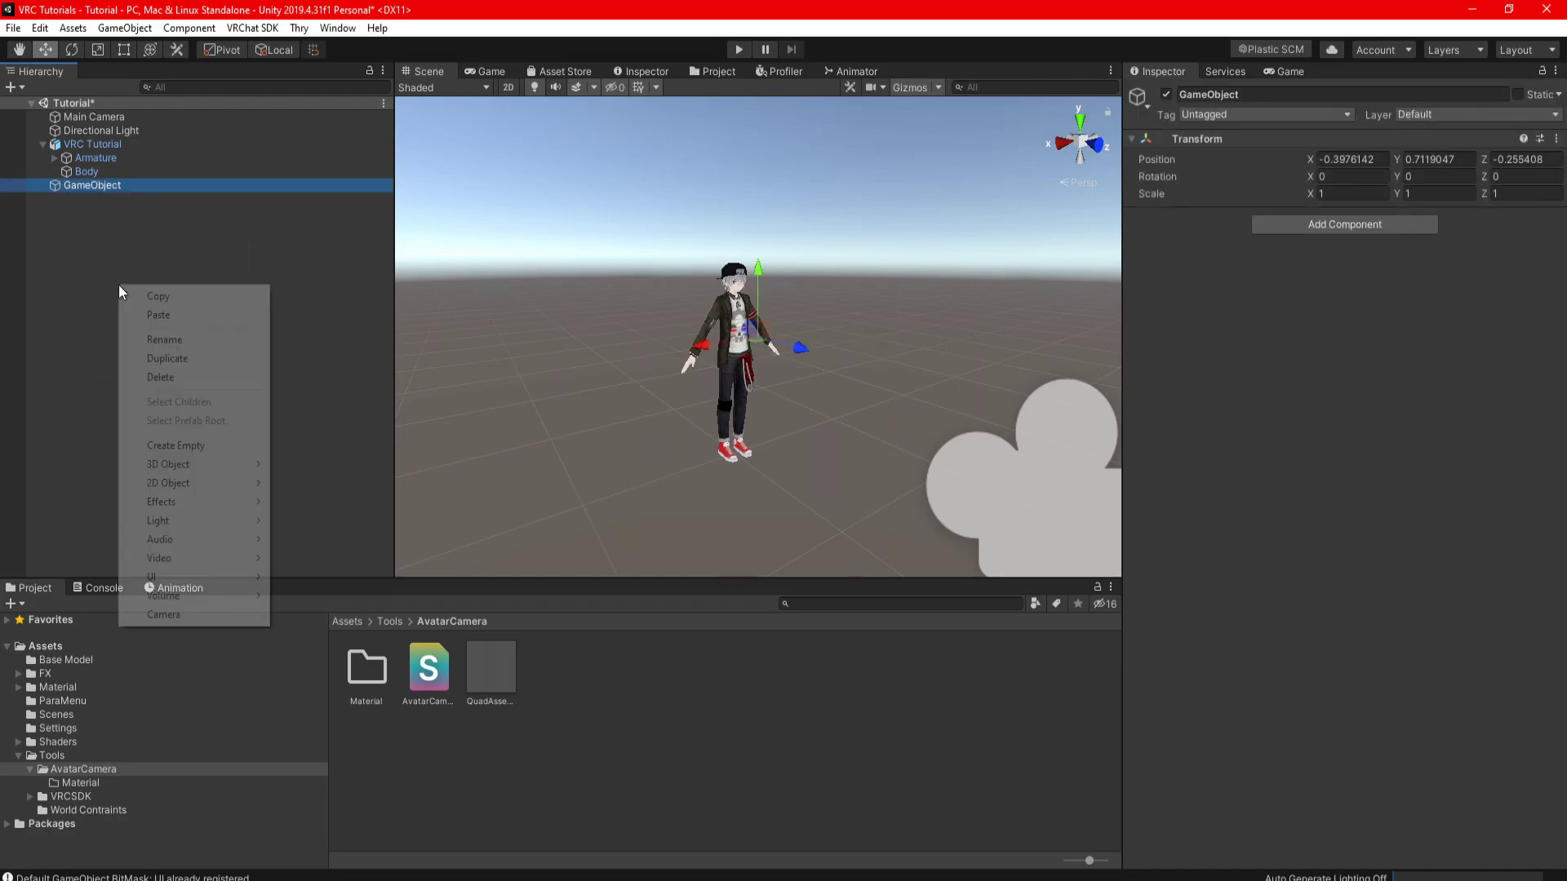
{"action": "left_click", "coordinate": [181, 445]}
{"action": "right_click", "coordinate": [167, 339]}
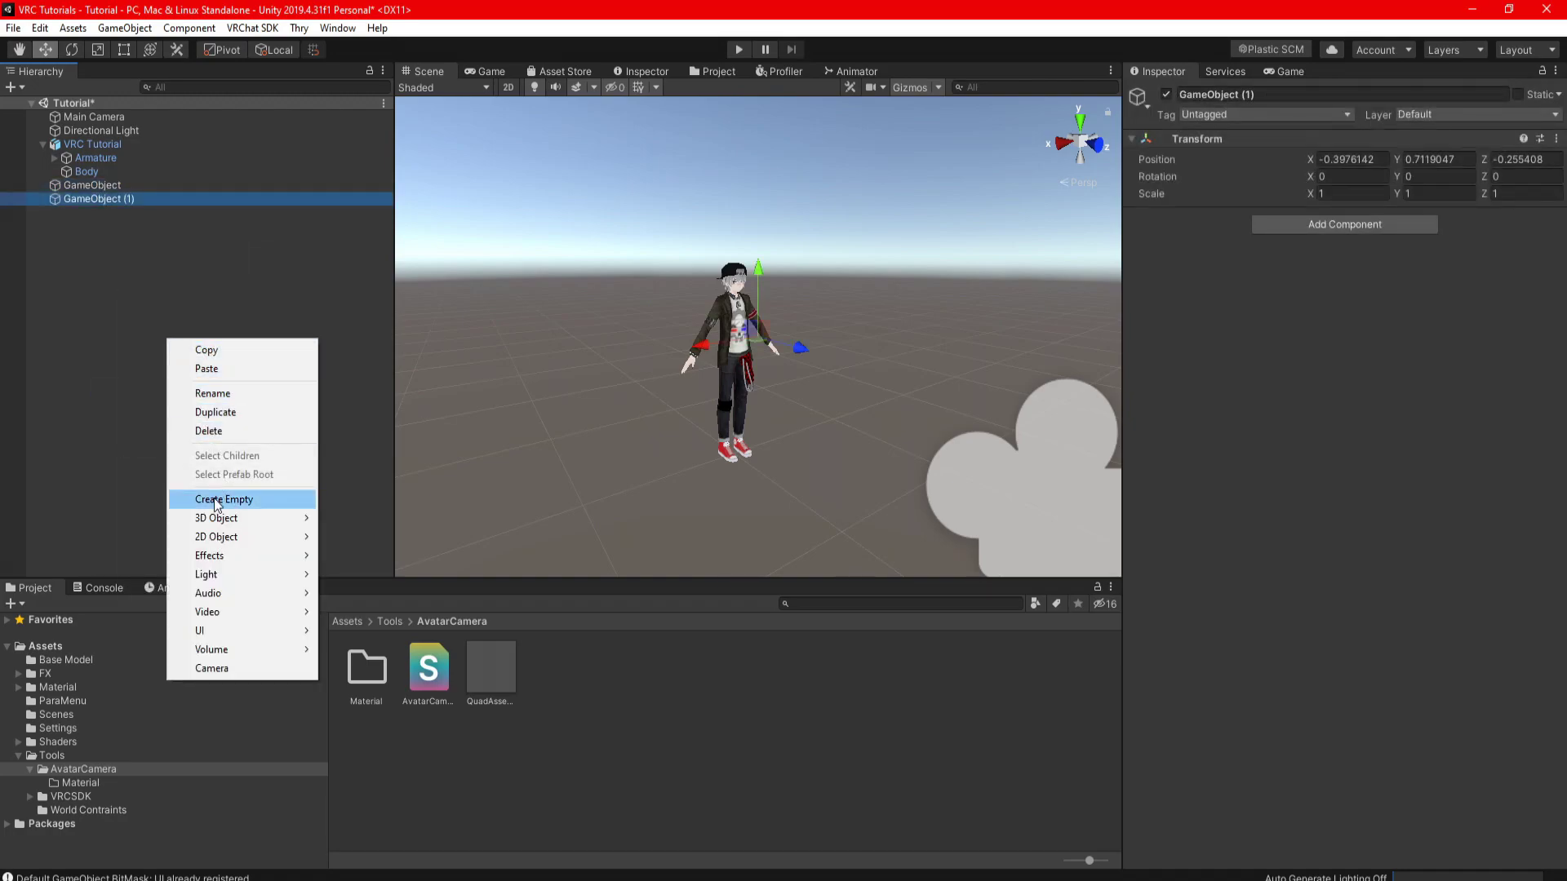
{"action": "left_click", "coordinate": [200, 500]}
{"action": "right_click", "coordinate": [148, 342]}
{"action": "left_click", "coordinate": [212, 506]}
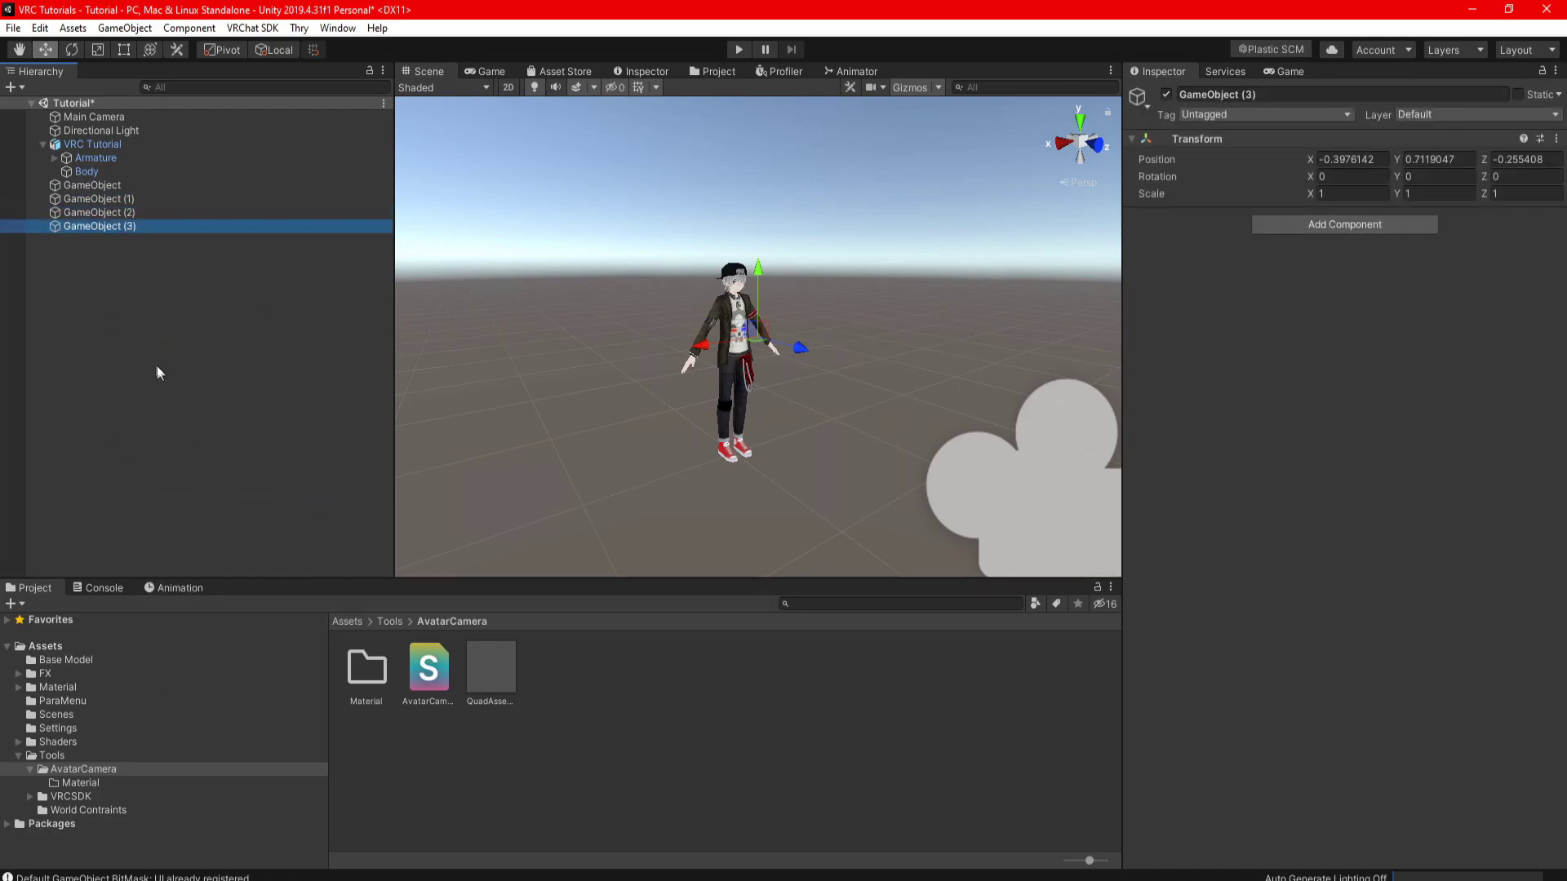
{"action": "left_click", "coordinate": [150, 359]}
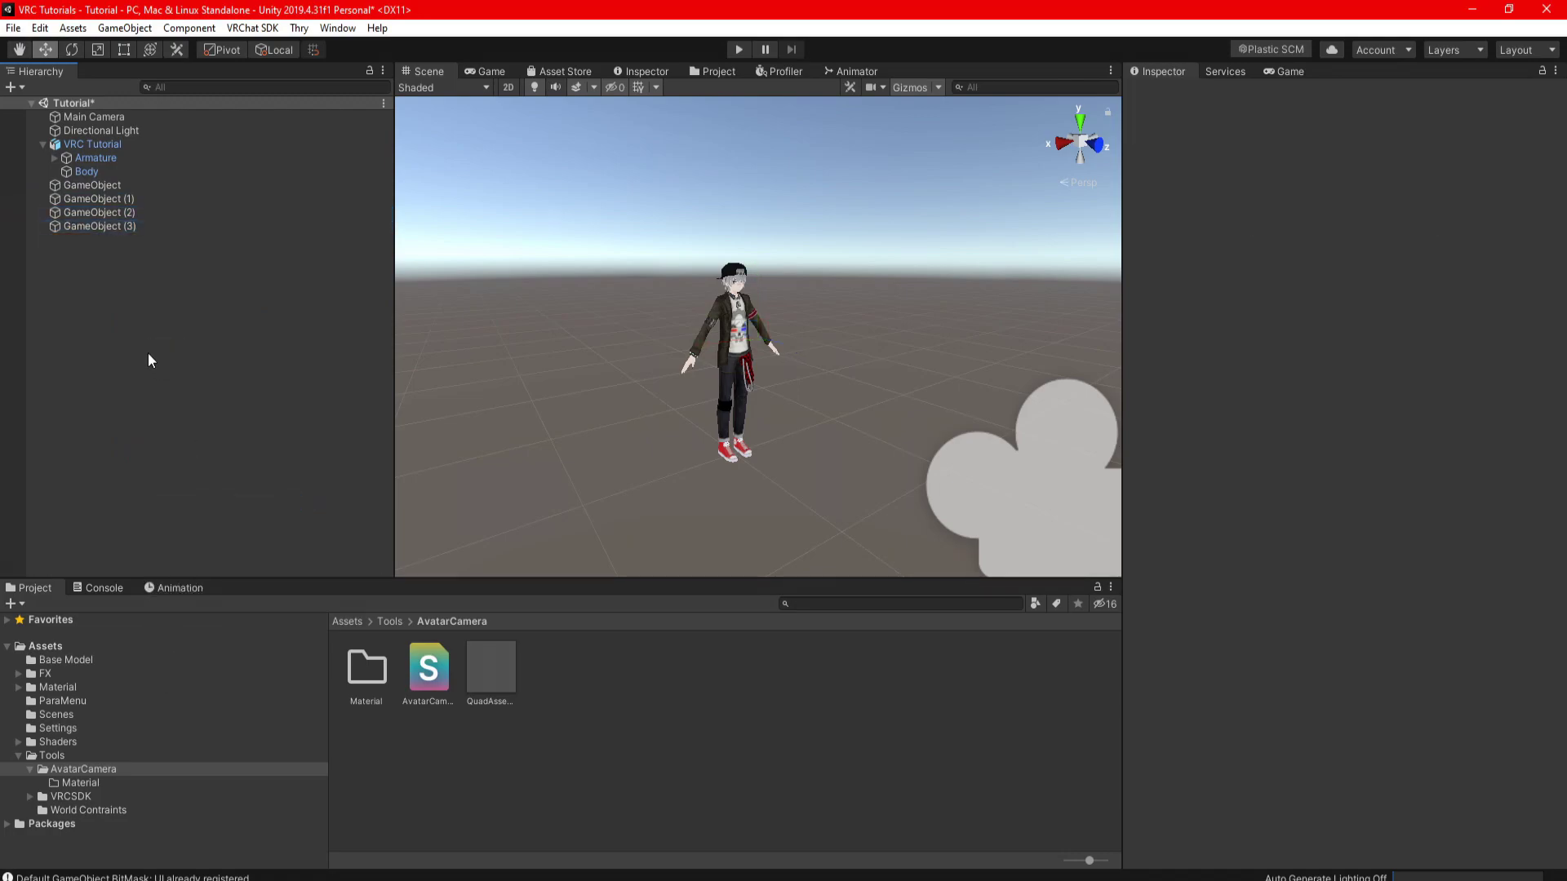
Rename the first two empties to CamContainer and Shader
{"action": "left_click", "coordinate": [91, 185]}
{"action": "left_click", "coordinate": [1242, 95]}
{"action": "type", "text": "CamConta"}
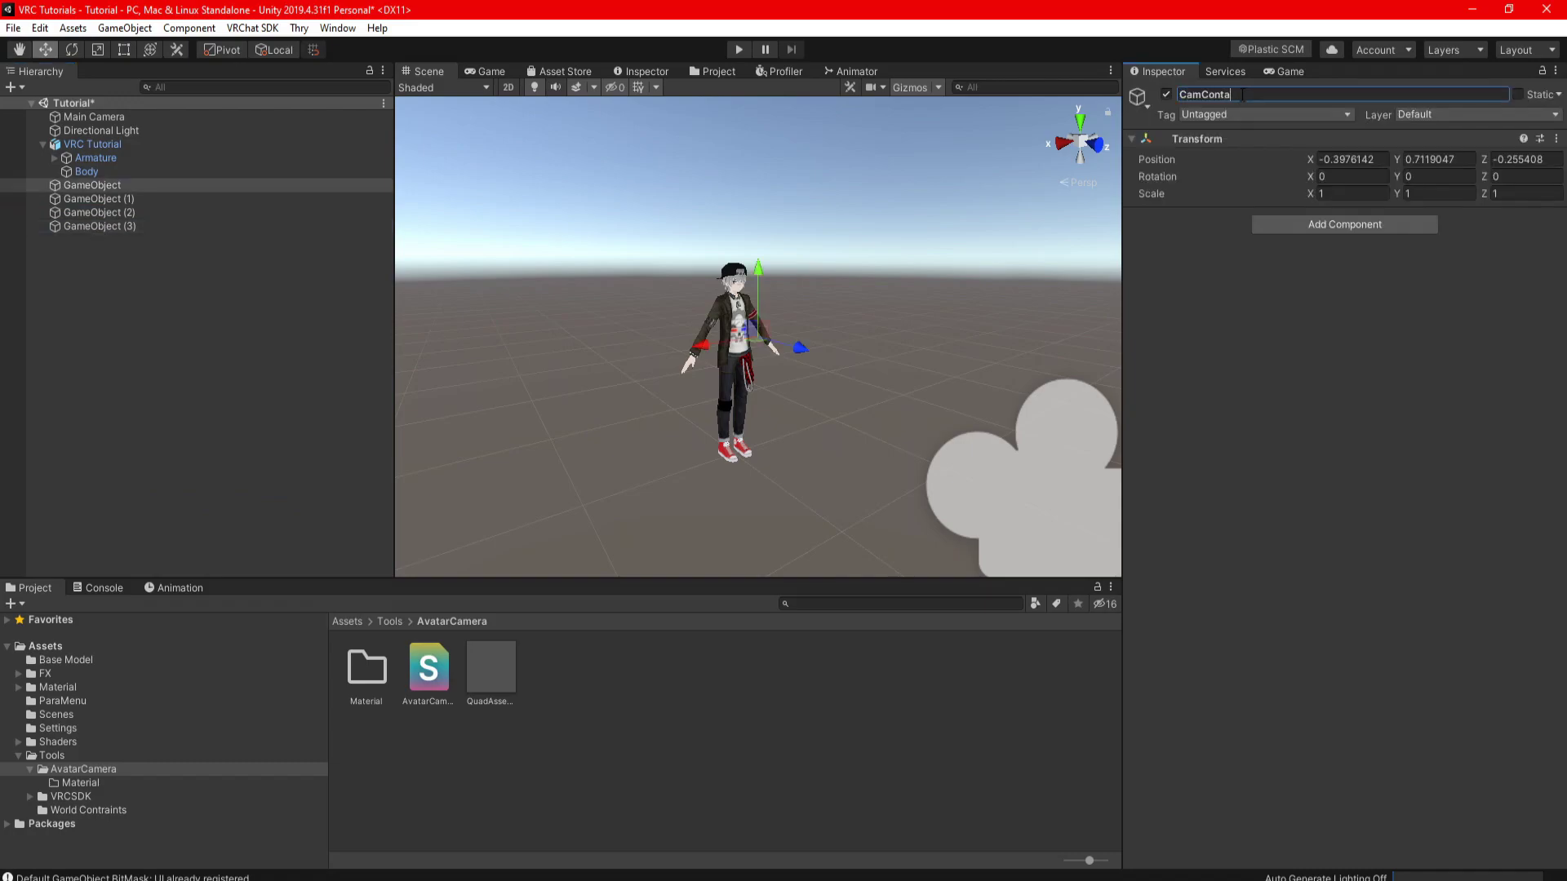
{"action": "type", "text": "iner"}
{"action": "key", "text": "Return"}
{"action": "left_click", "coordinate": [92, 198]}
{"action": "left_click", "coordinate": [1294, 96]}
{"action": "type", "text": "Shader"}
{"action": "key", "text": "Return"}
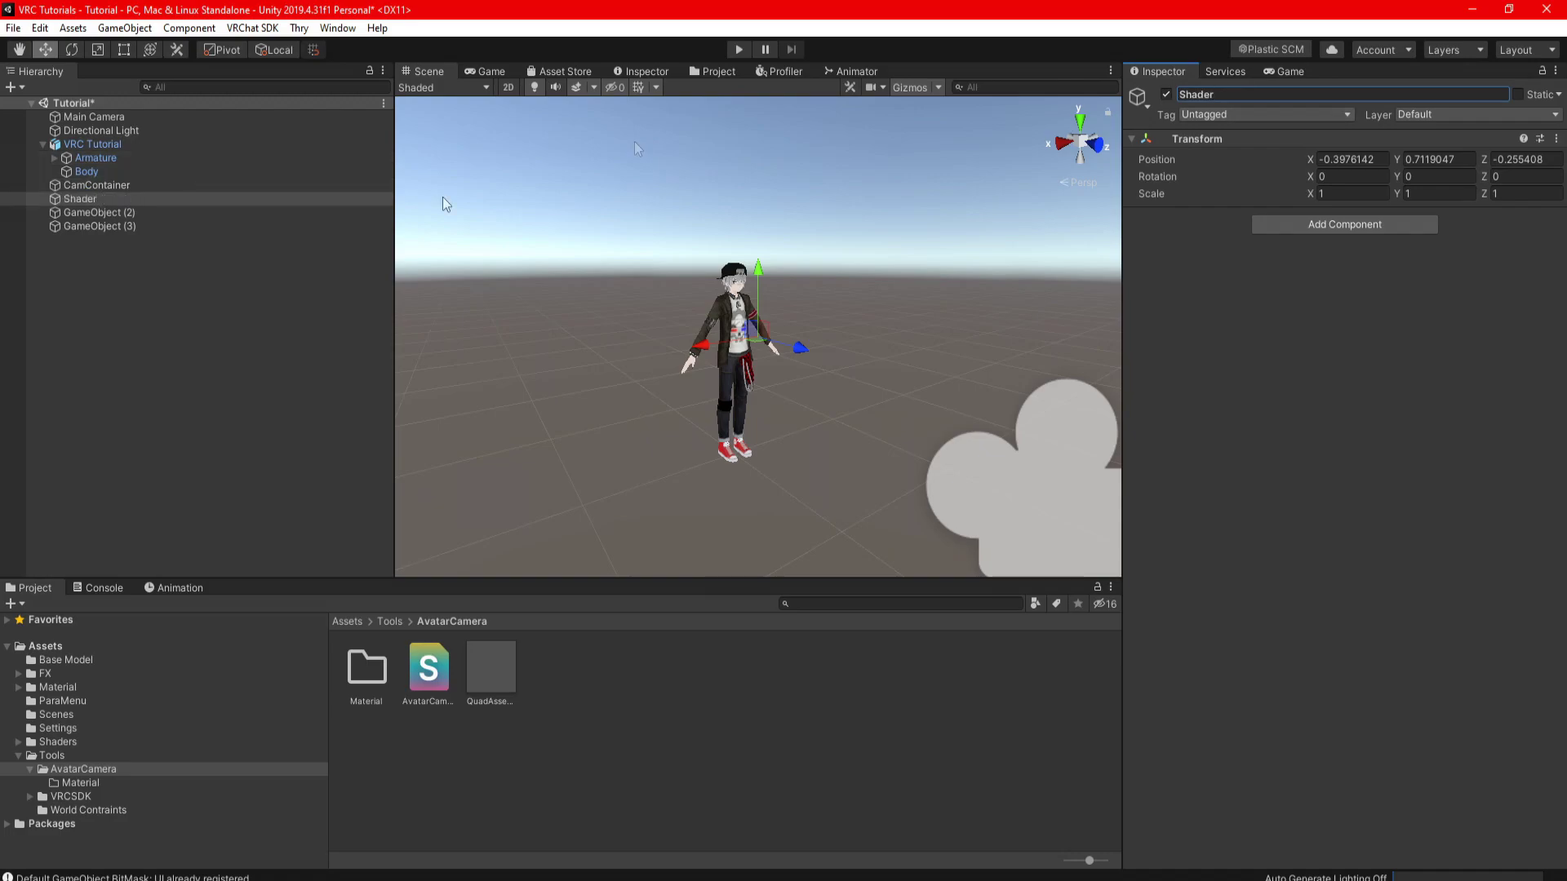
Rename the other two empties to Preview and Main Camera
{"action": "left_click", "coordinate": [91, 212]}
{"action": "left_click", "coordinate": [1232, 95]}
{"action": "type", "text": "Preview"}
{"action": "key", "text": "Return"}
{"action": "left_click", "coordinate": [92, 226]}
{"action": "left_click", "coordinate": [1259, 96]}
{"action": "type", "text": "Main Camera"}
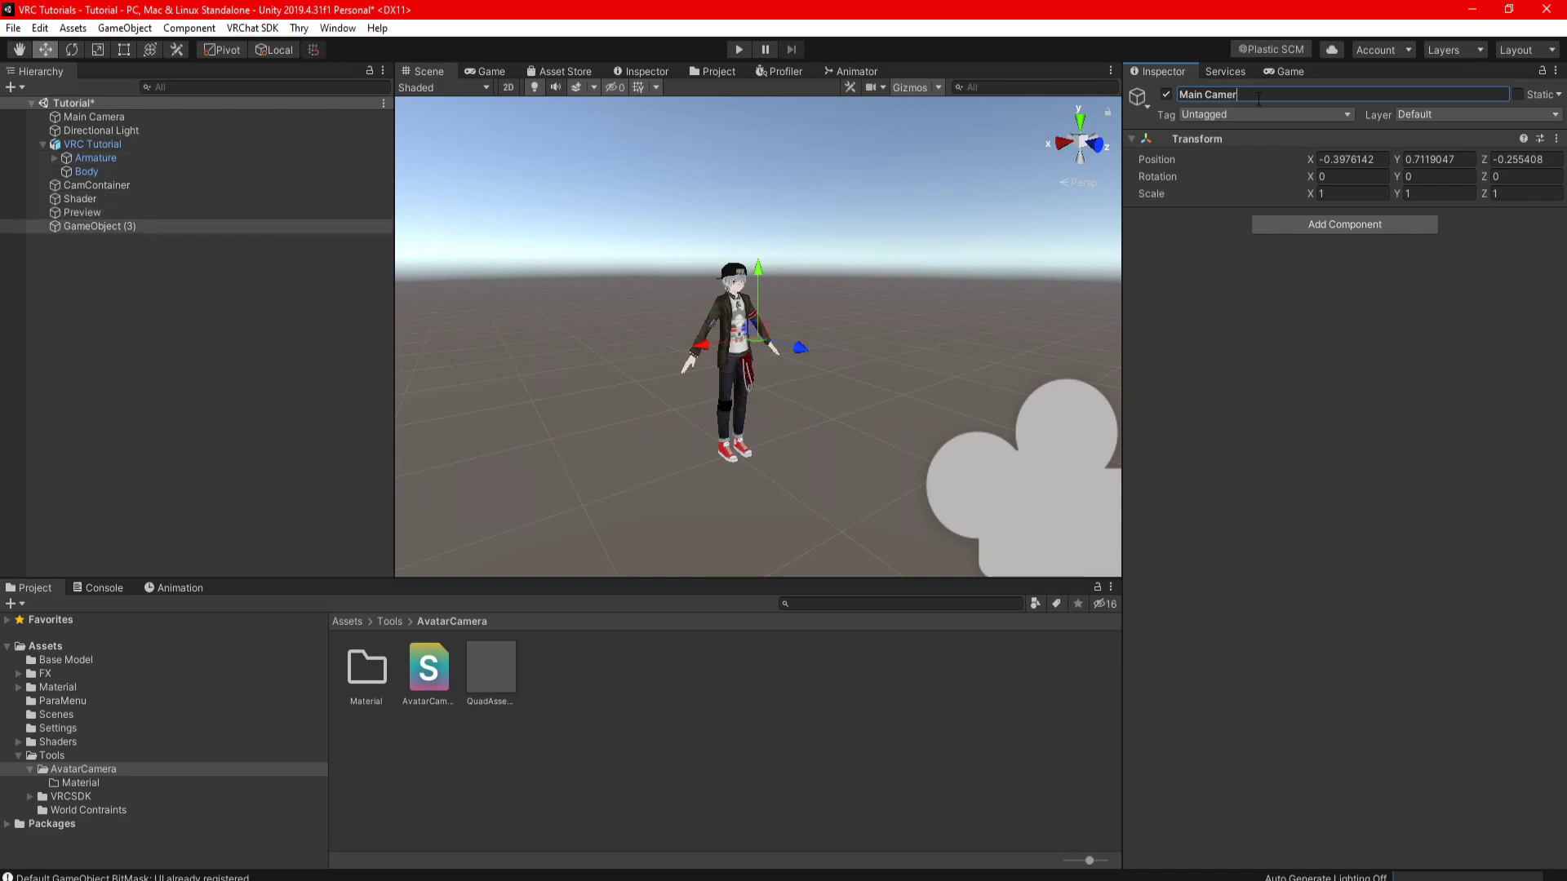
{"action": "key", "text": "Return"}
Set CamContainer's and Shader's Transform positions to 0, 0, 0
{"action": "left_click", "coordinate": [78, 186]}
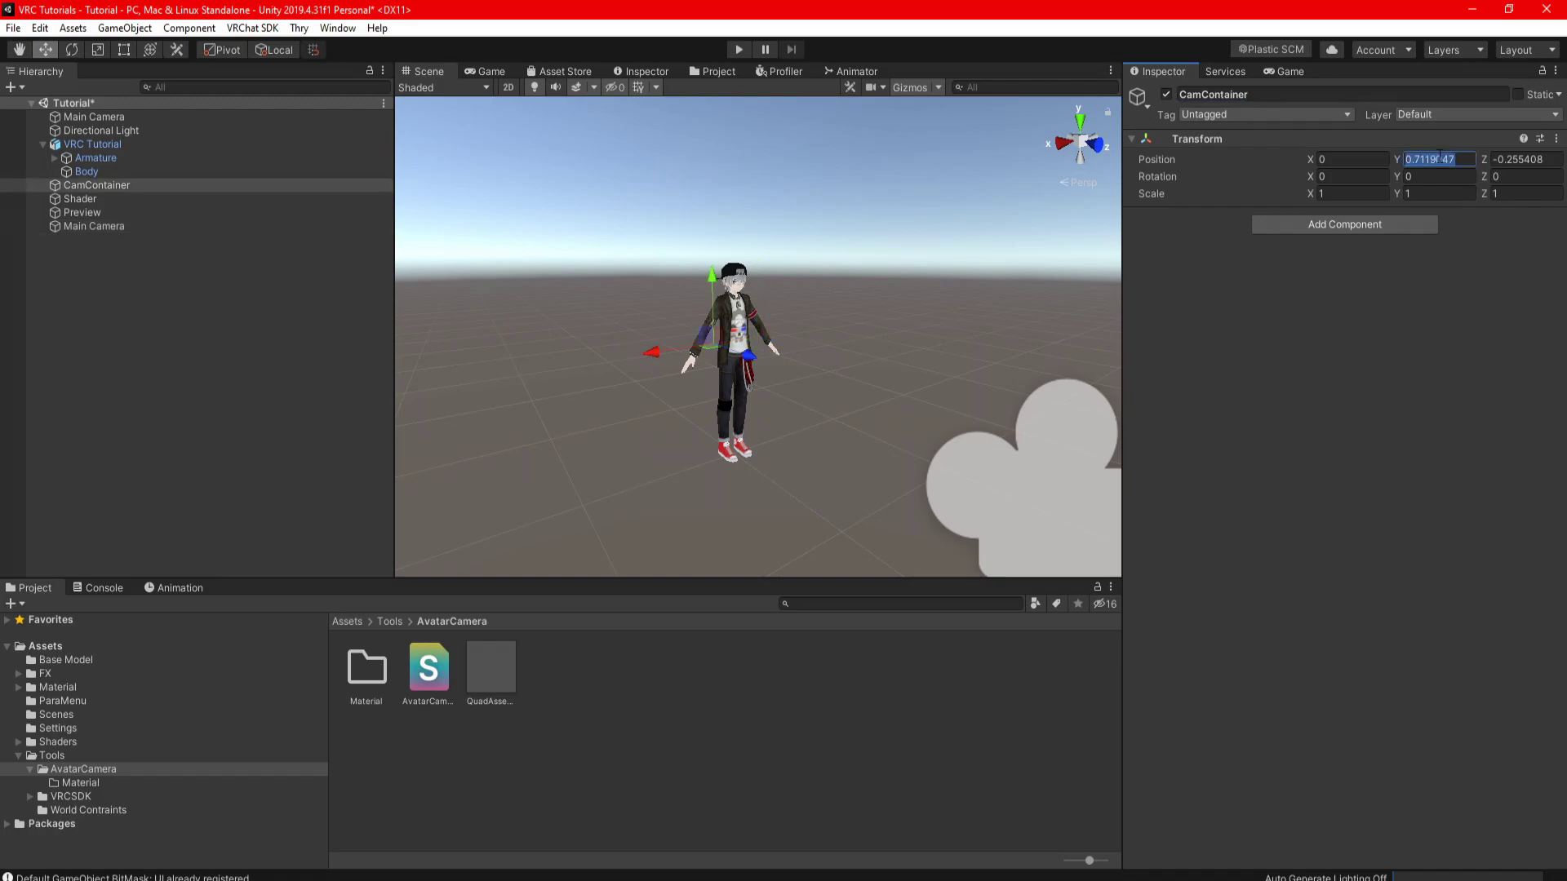
{"action": "type", "text": "0"}
{"action": "key", "text": "Tab"}
{"action": "type", "text": "0"}
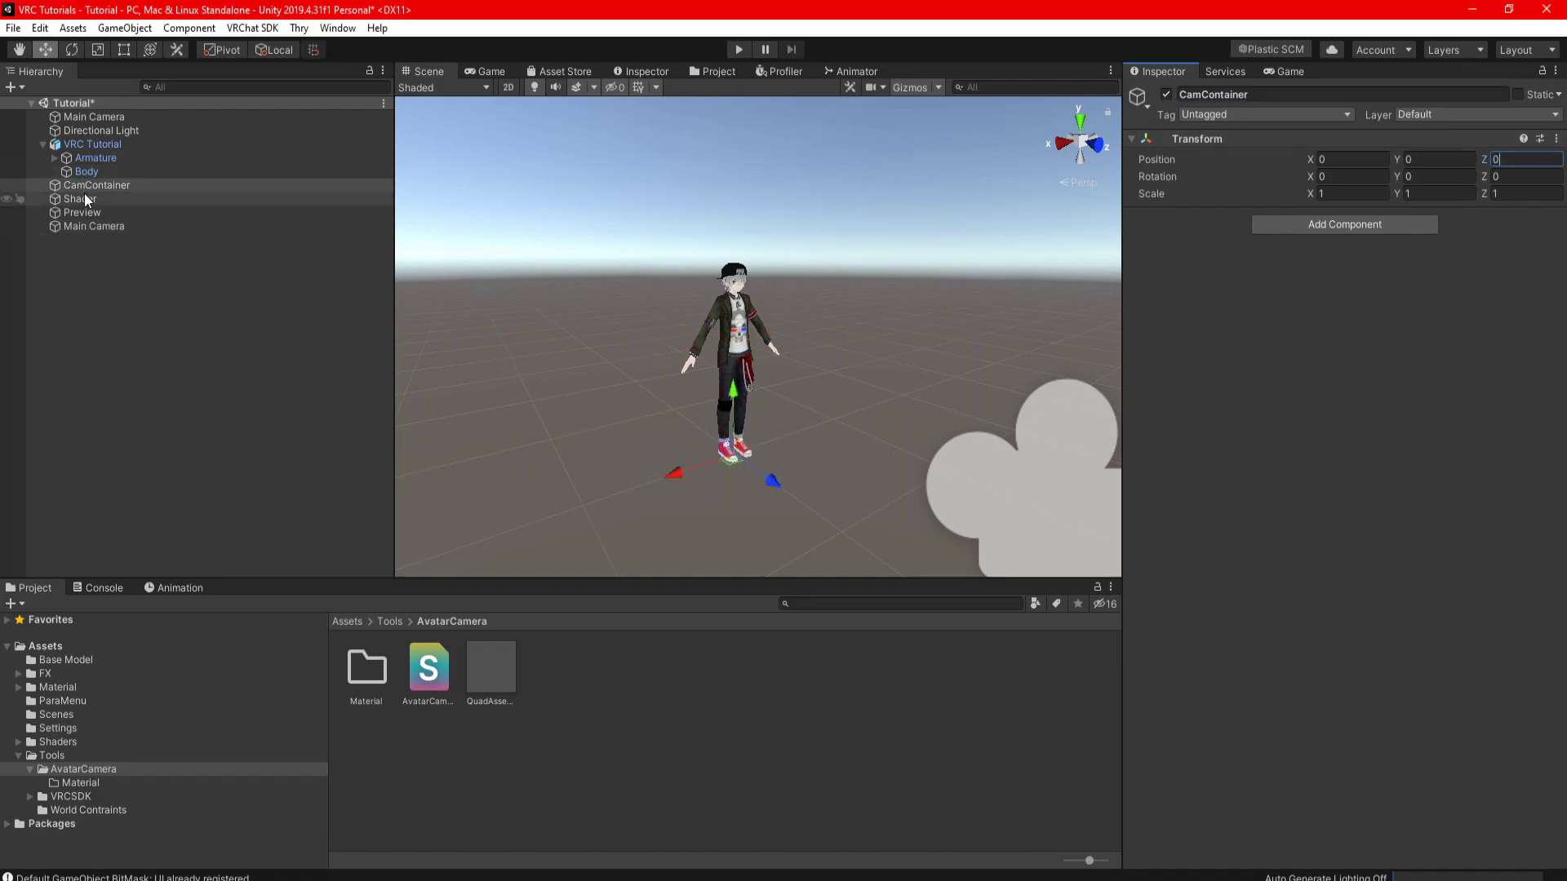
{"action": "left_click", "coordinate": [85, 198]}
{"action": "left_click", "coordinate": [1342, 160]}
{"action": "type", "text": "0"}
{"action": "key", "text": "Tab"}
{"action": "type", "text": "0"}
{"action": "key", "text": "Tab"}
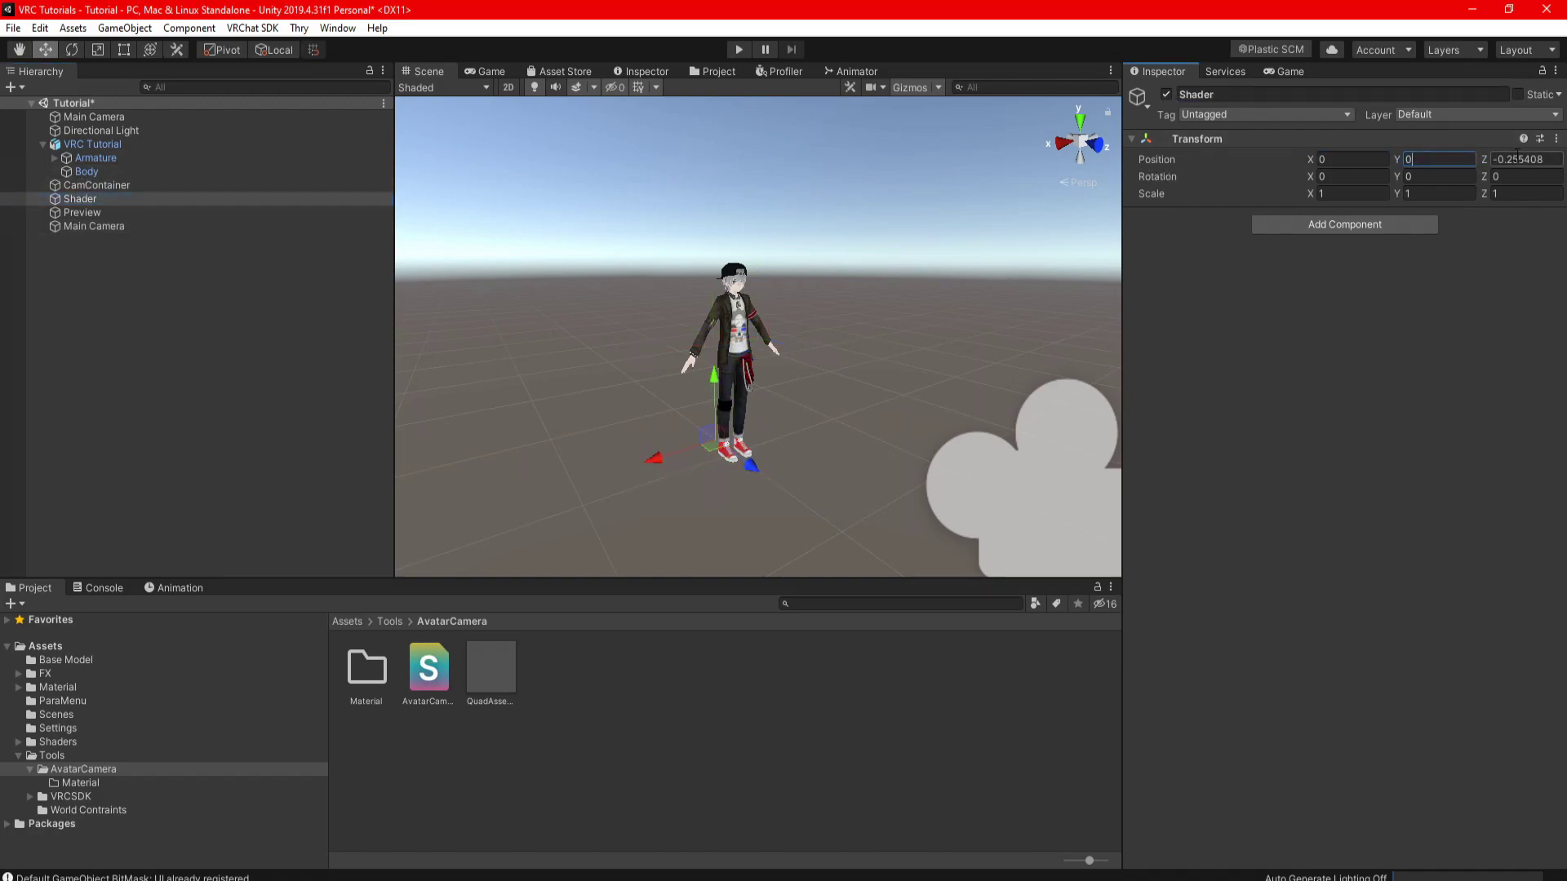
{"action": "type", "text": "0"}
{"action": "key", "text": "Tab"}
{"action": "left_click", "coordinate": [82, 199]}
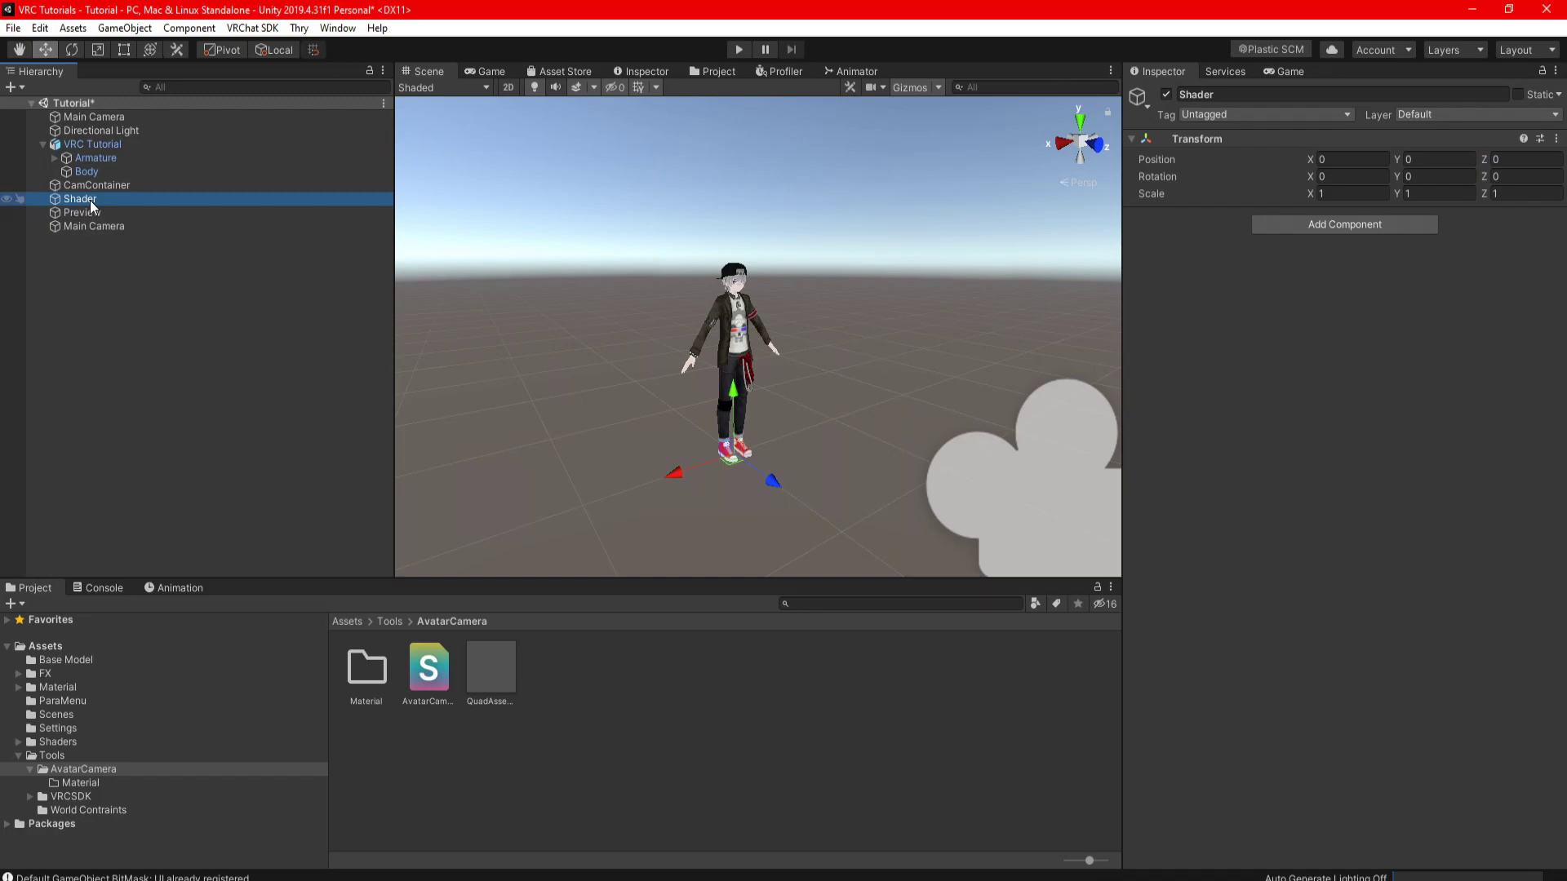
Add a locked Parent Constraint to Shader with one empty source slot
{"action": "left_click", "coordinate": [1318, 225]}
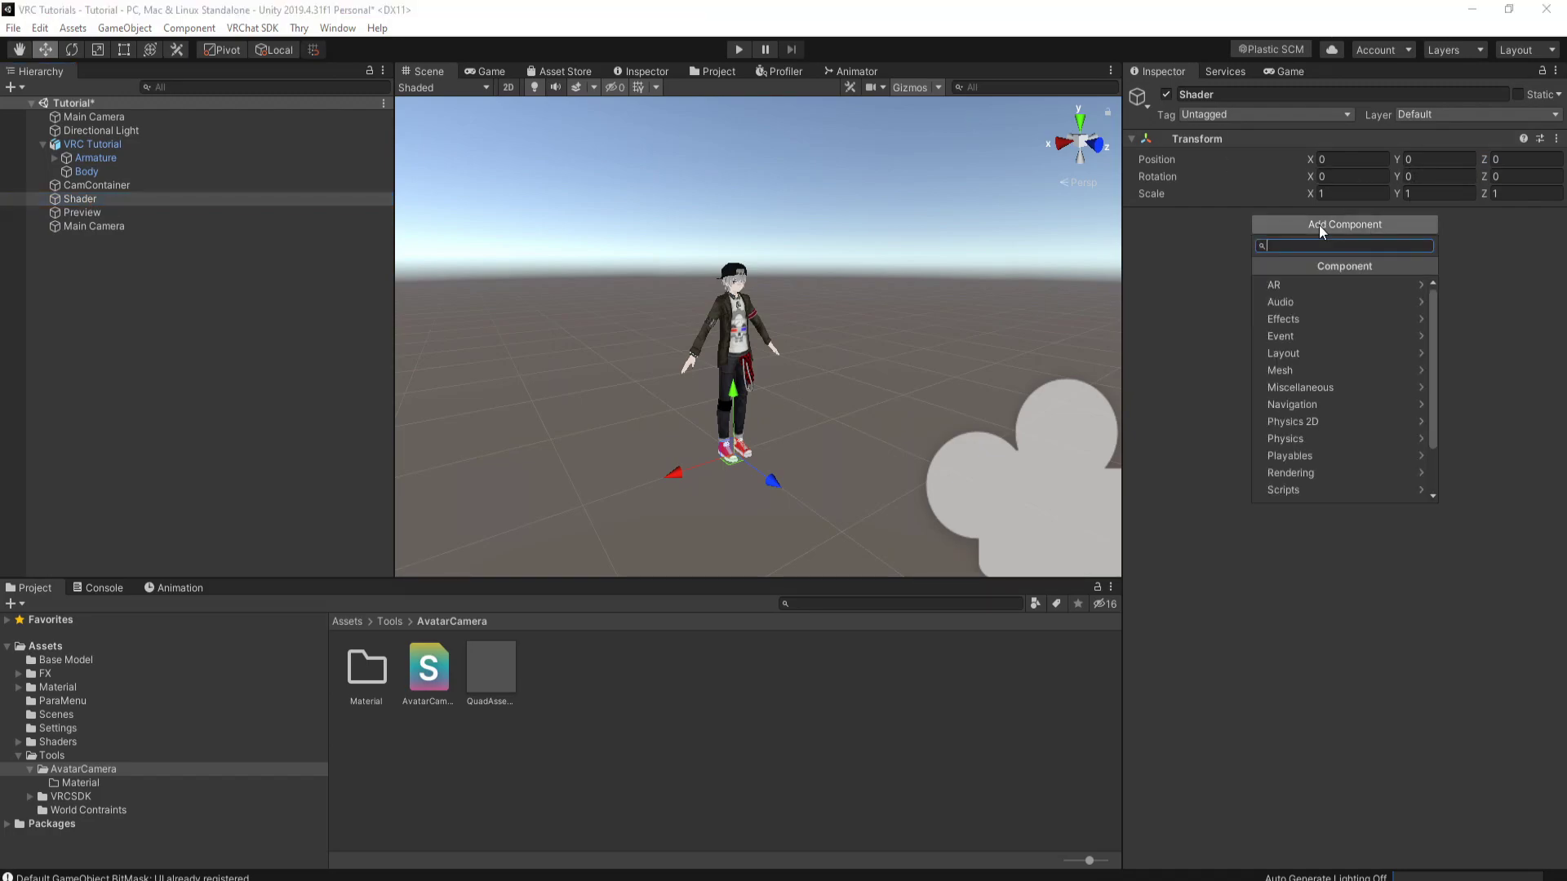
{"action": "type", "text": "Par"}
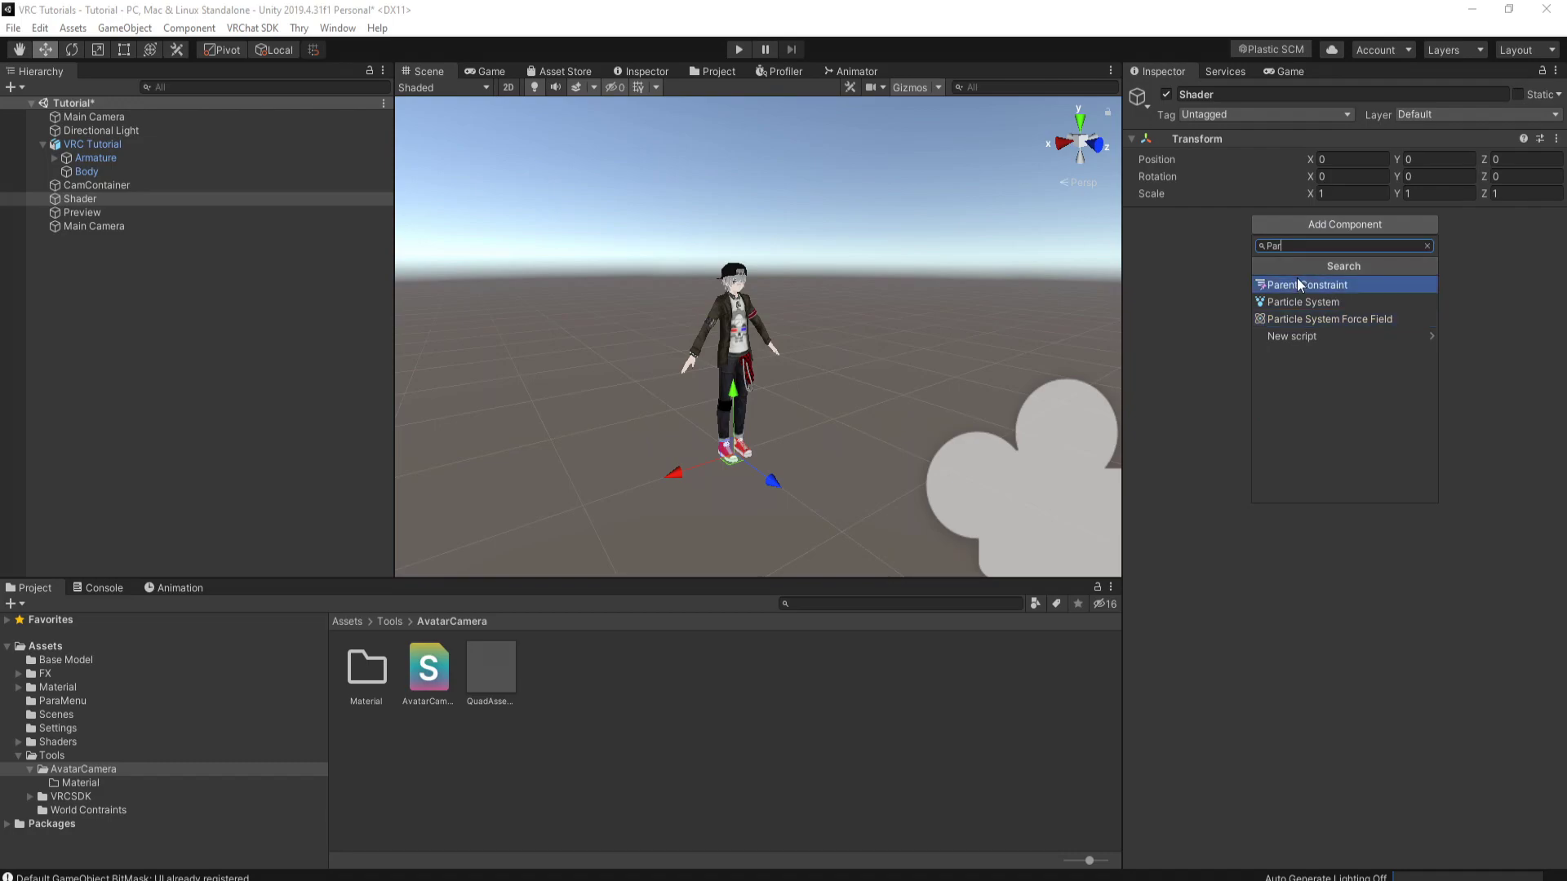
{"action": "left_click", "coordinate": [1299, 284]}
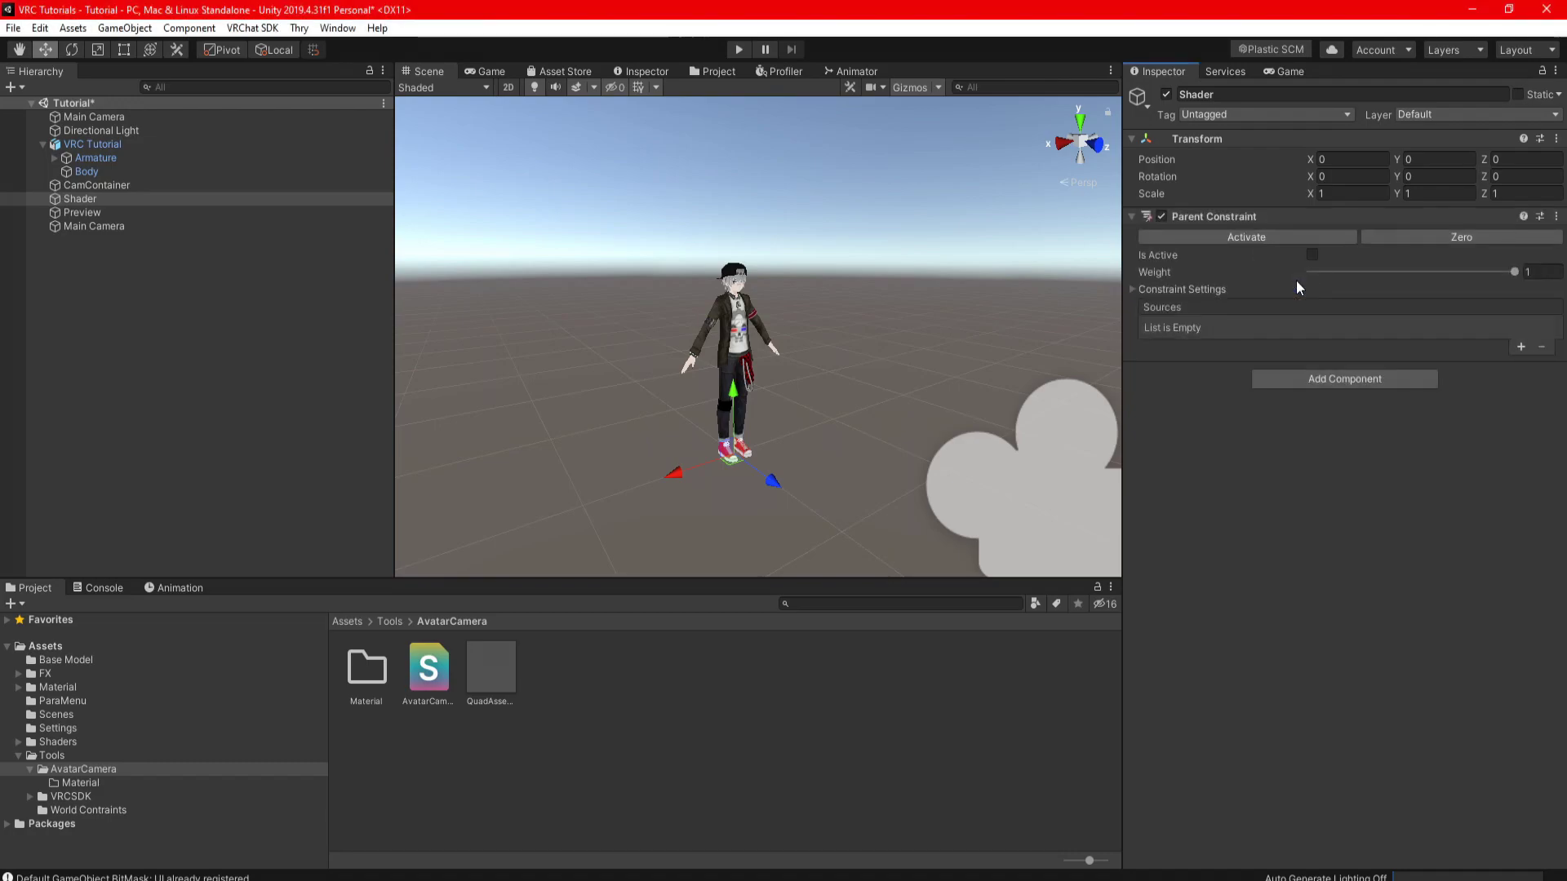
{"action": "left_click", "coordinate": [1134, 289]}
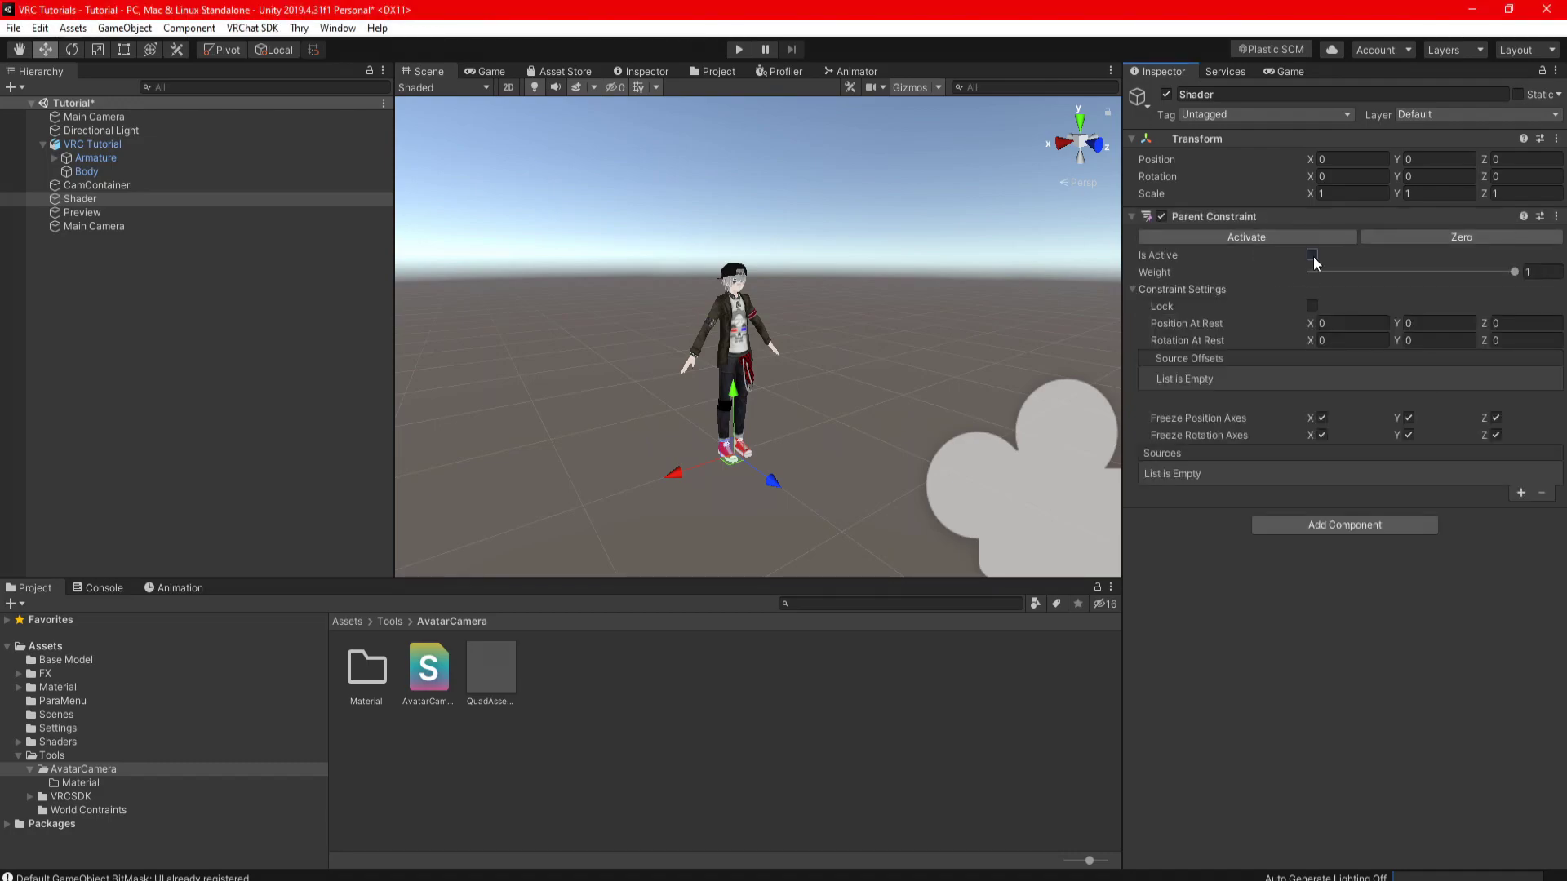
{"action": "left_click", "coordinate": [1312, 306]}
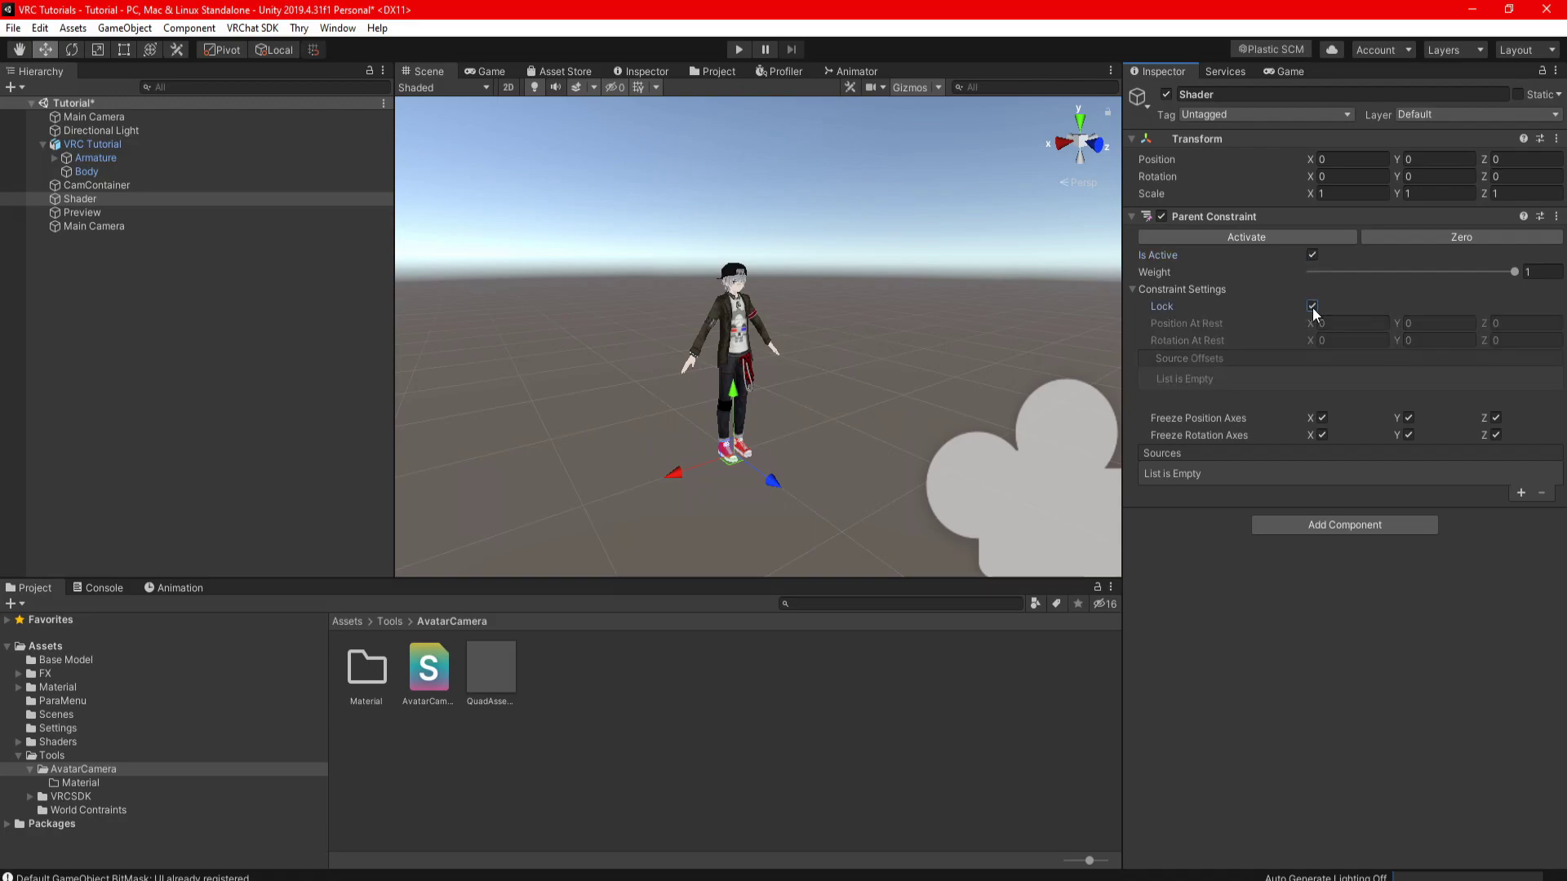
{"action": "left_click", "coordinate": [1520, 493]}
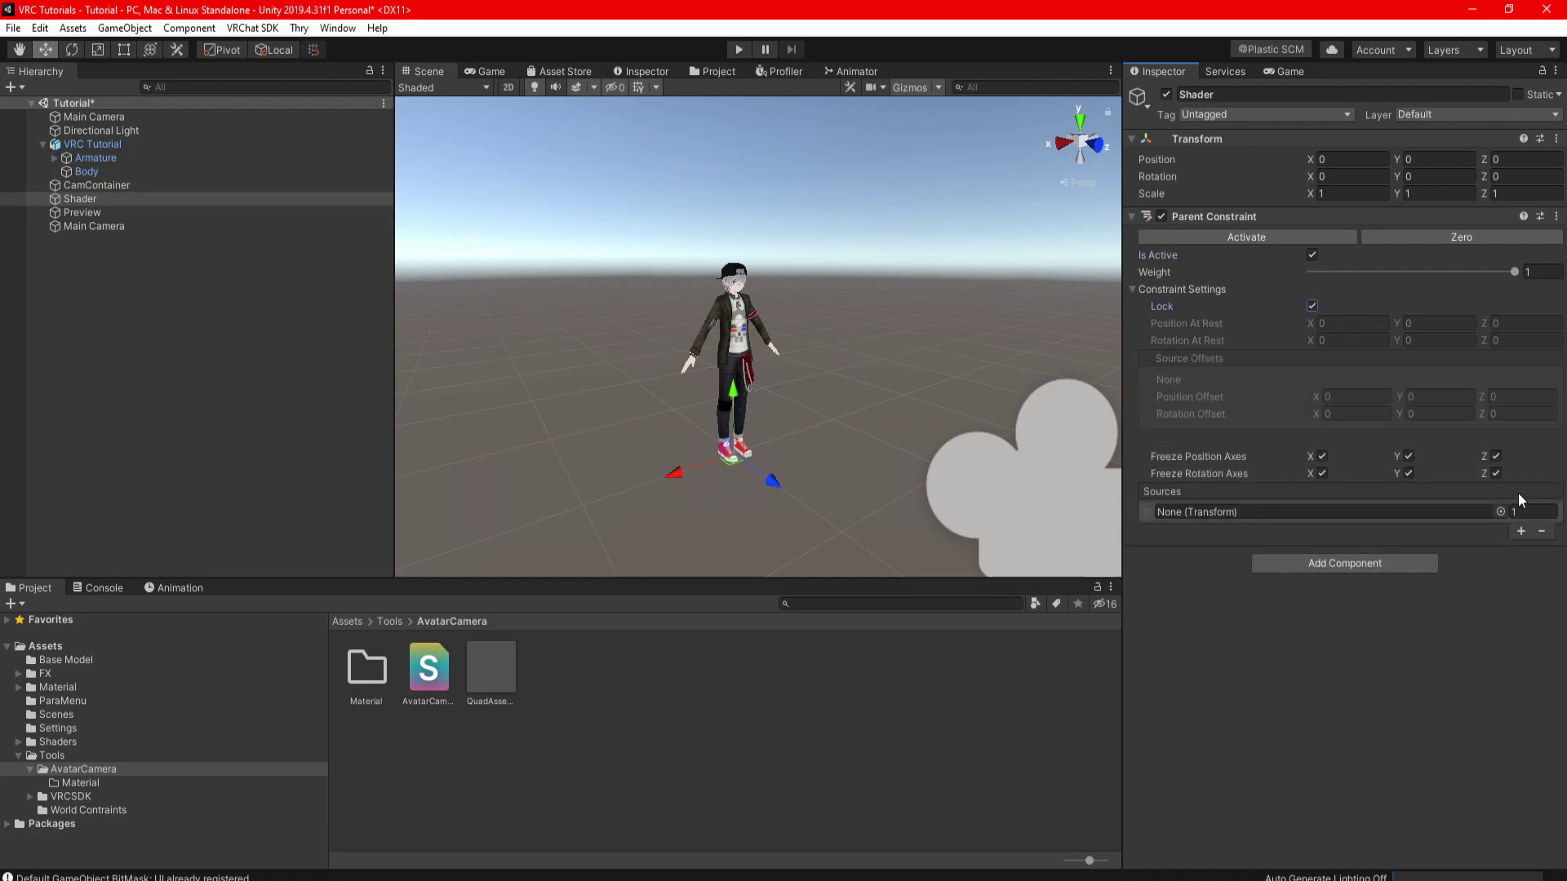
Set the avatar's Head bone as the constraint source and toggle Lock to capture offsets
{"action": "left_click", "coordinate": [55, 158]}
{"action": "left_click", "coordinate": [66, 173]}
{"action": "left_click", "coordinate": [77, 213]}
{"action": "left_click", "coordinate": [89, 227]}
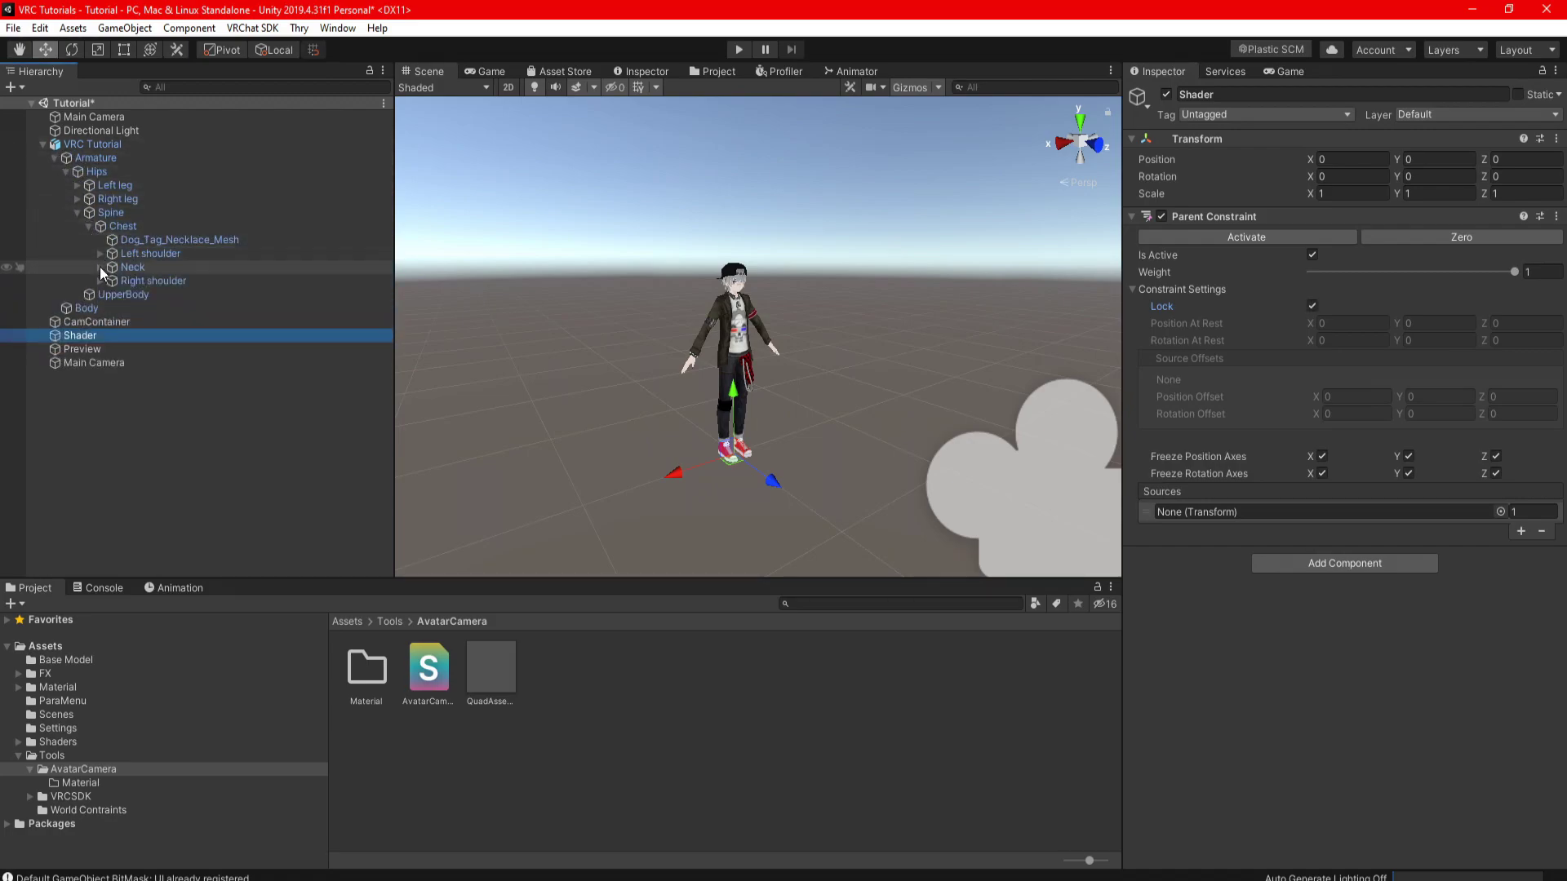
{"action": "left_click", "coordinate": [99, 267]}
{"action": "left_click_drag", "start_coordinate": [138, 281], "coordinate": [1180, 518]}
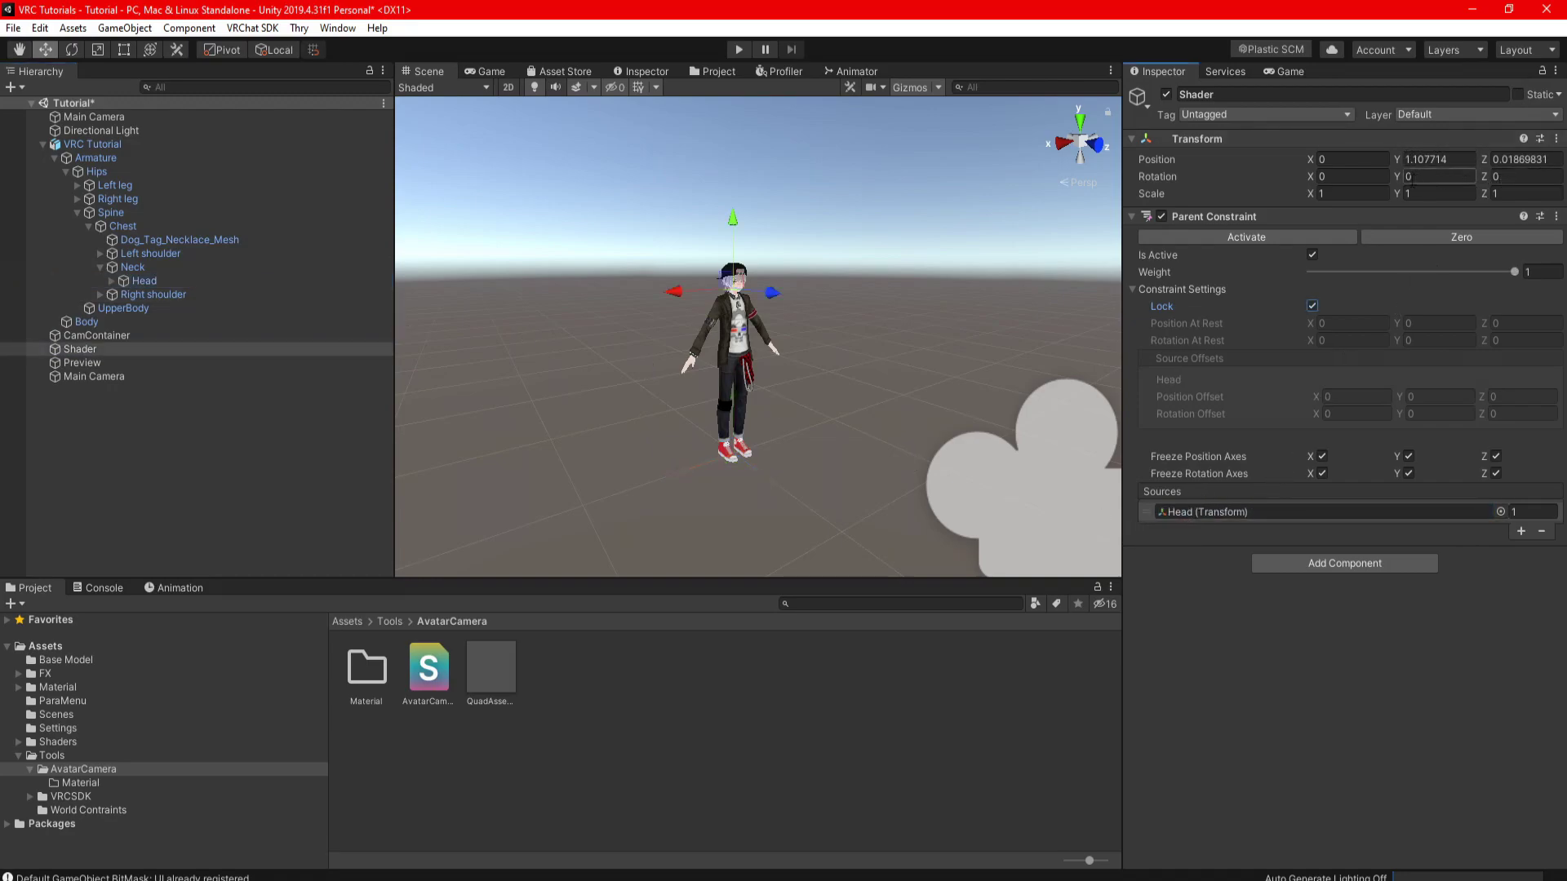
{"action": "left_click", "coordinate": [1312, 307]}
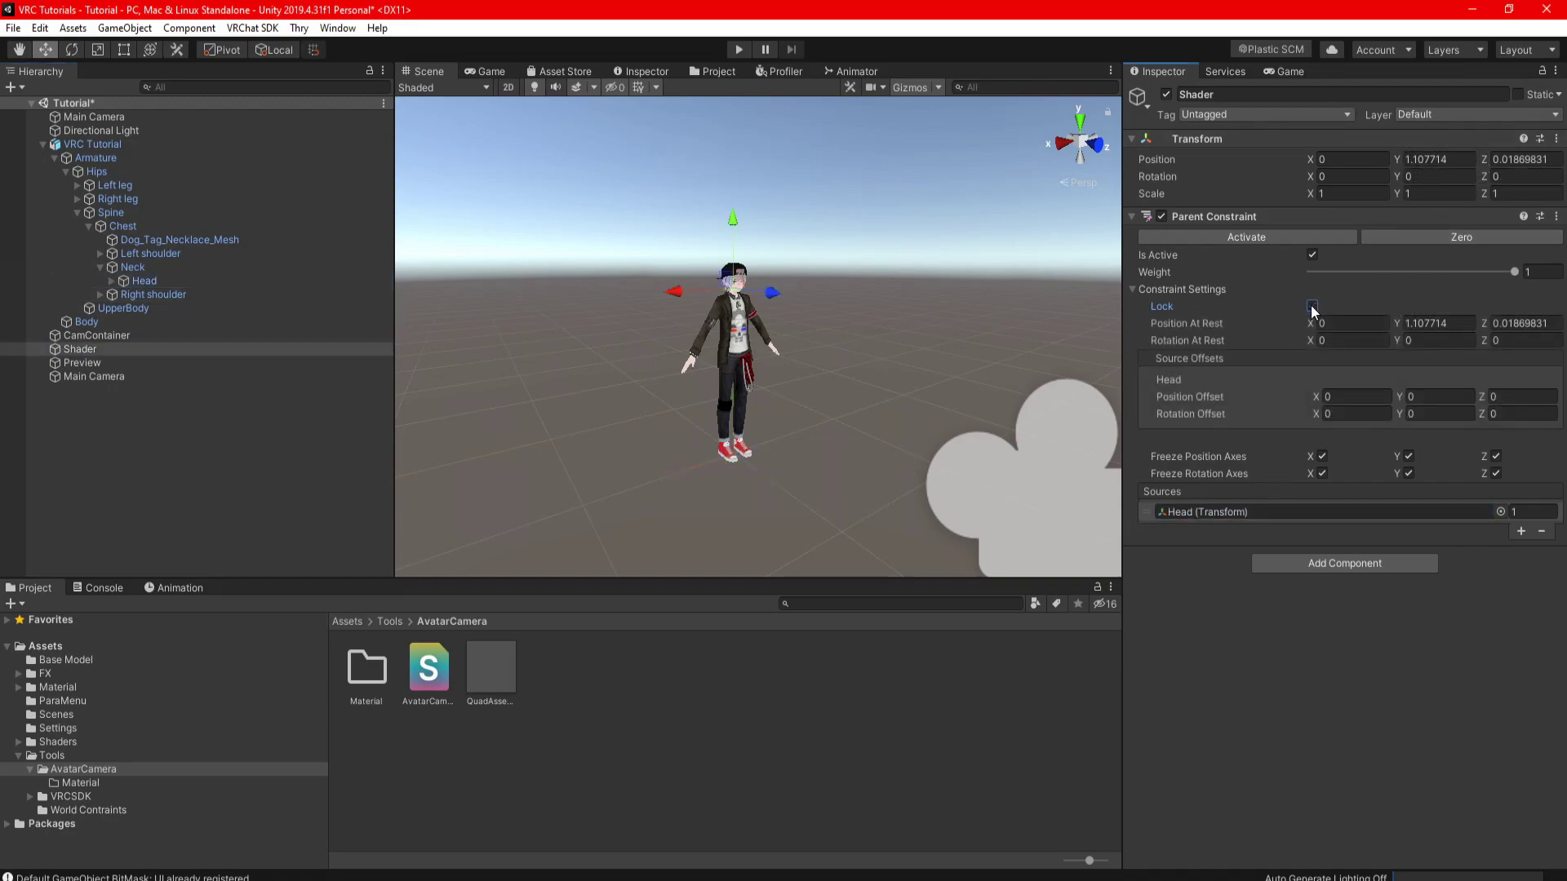
{"action": "left_click", "coordinate": [1313, 307]}
Give the rig's Main Camera a locked Position Constraint sourced from Head, and nest Shader under CamContainer
{"action": "left_click", "coordinate": [115, 378]}
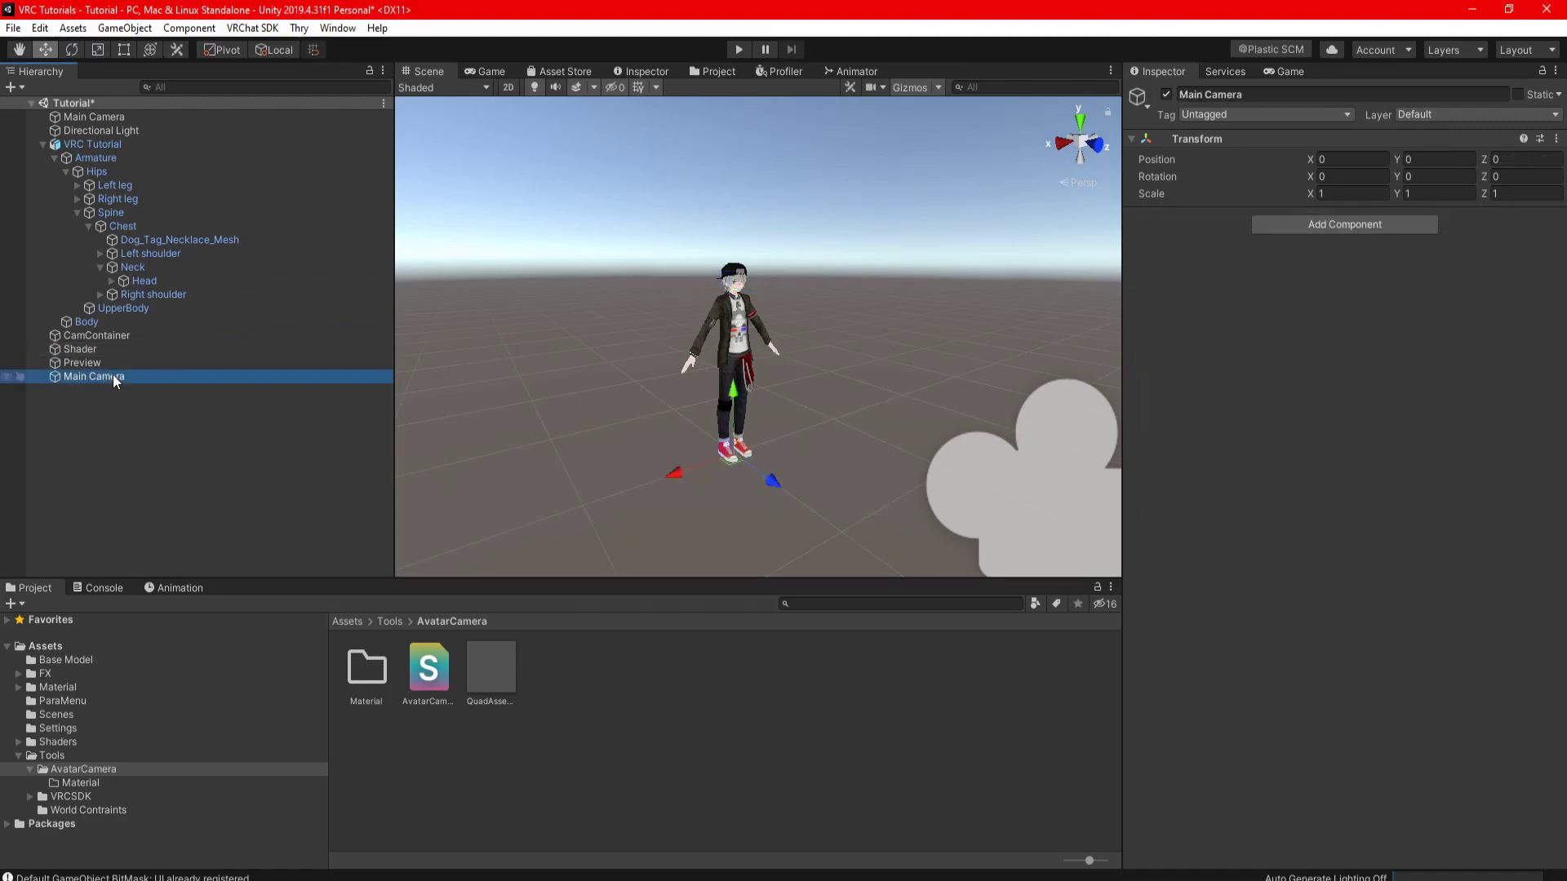
{"action": "left_click", "coordinate": [1277, 228]}
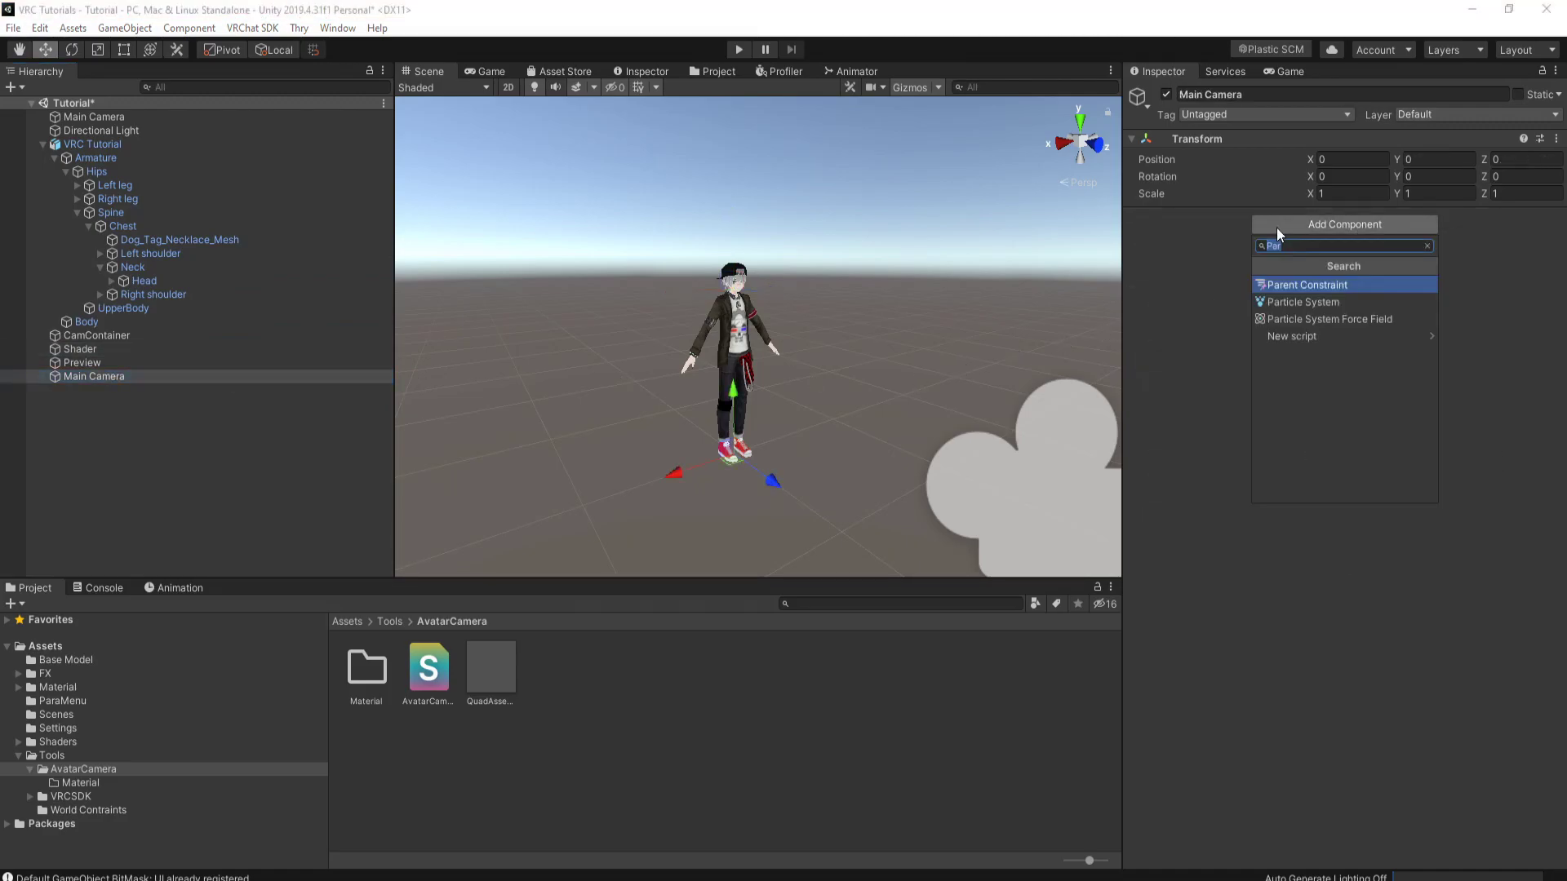
{"action": "type", "text": "pos"}
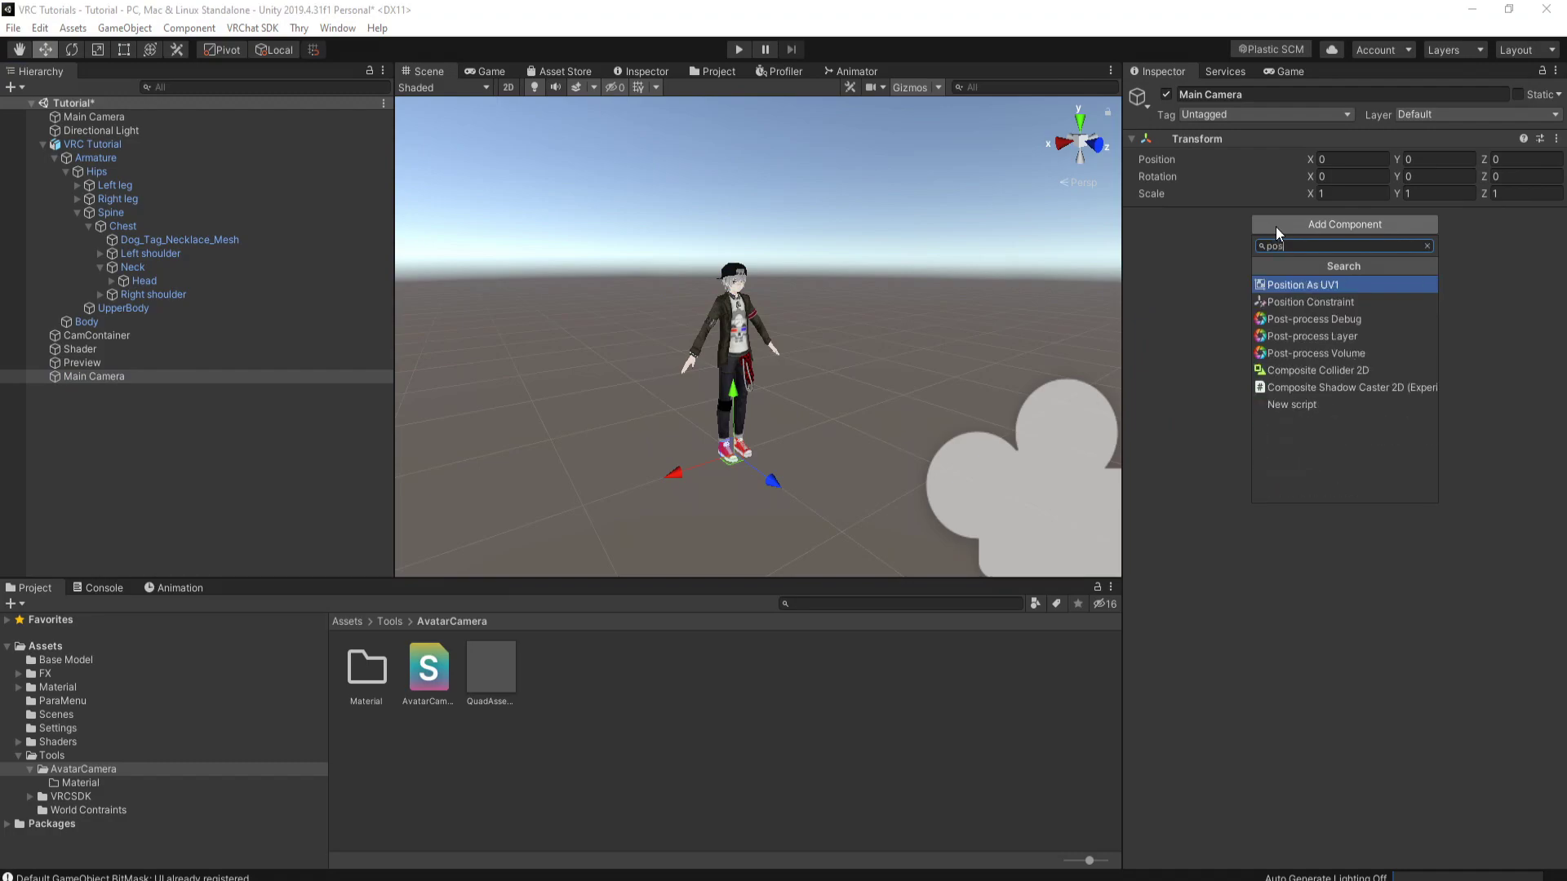
{"action": "left_click", "coordinate": [1293, 302]}
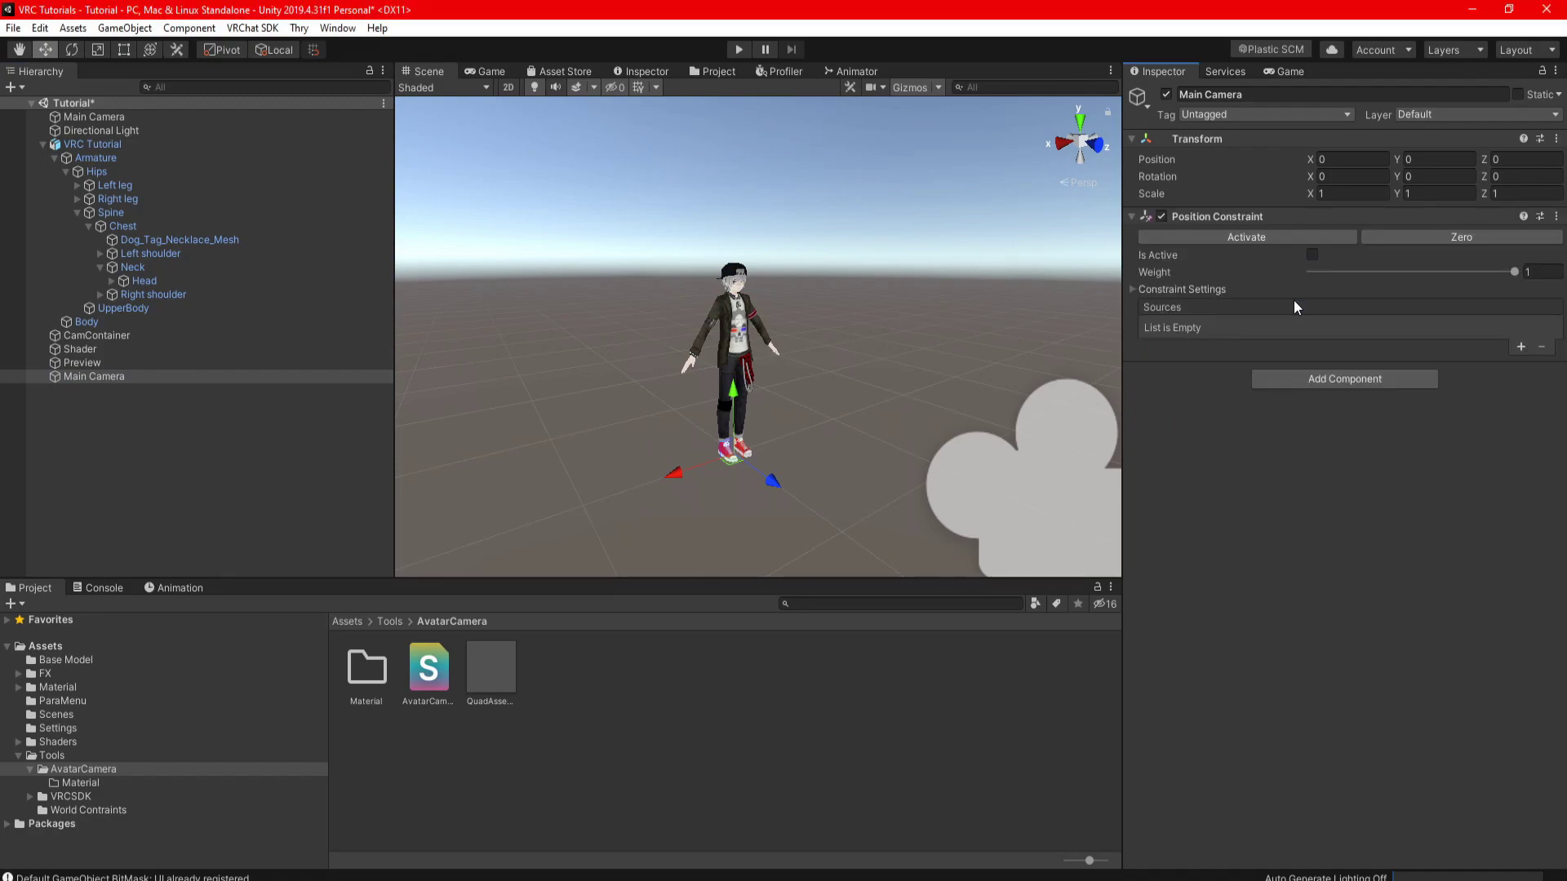
{"action": "left_click", "coordinate": [1295, 296]}
{"action": "left_click", "coordinate": [1312, 305]}
{"action": "left_click", "coordinate": [1520, 415]}
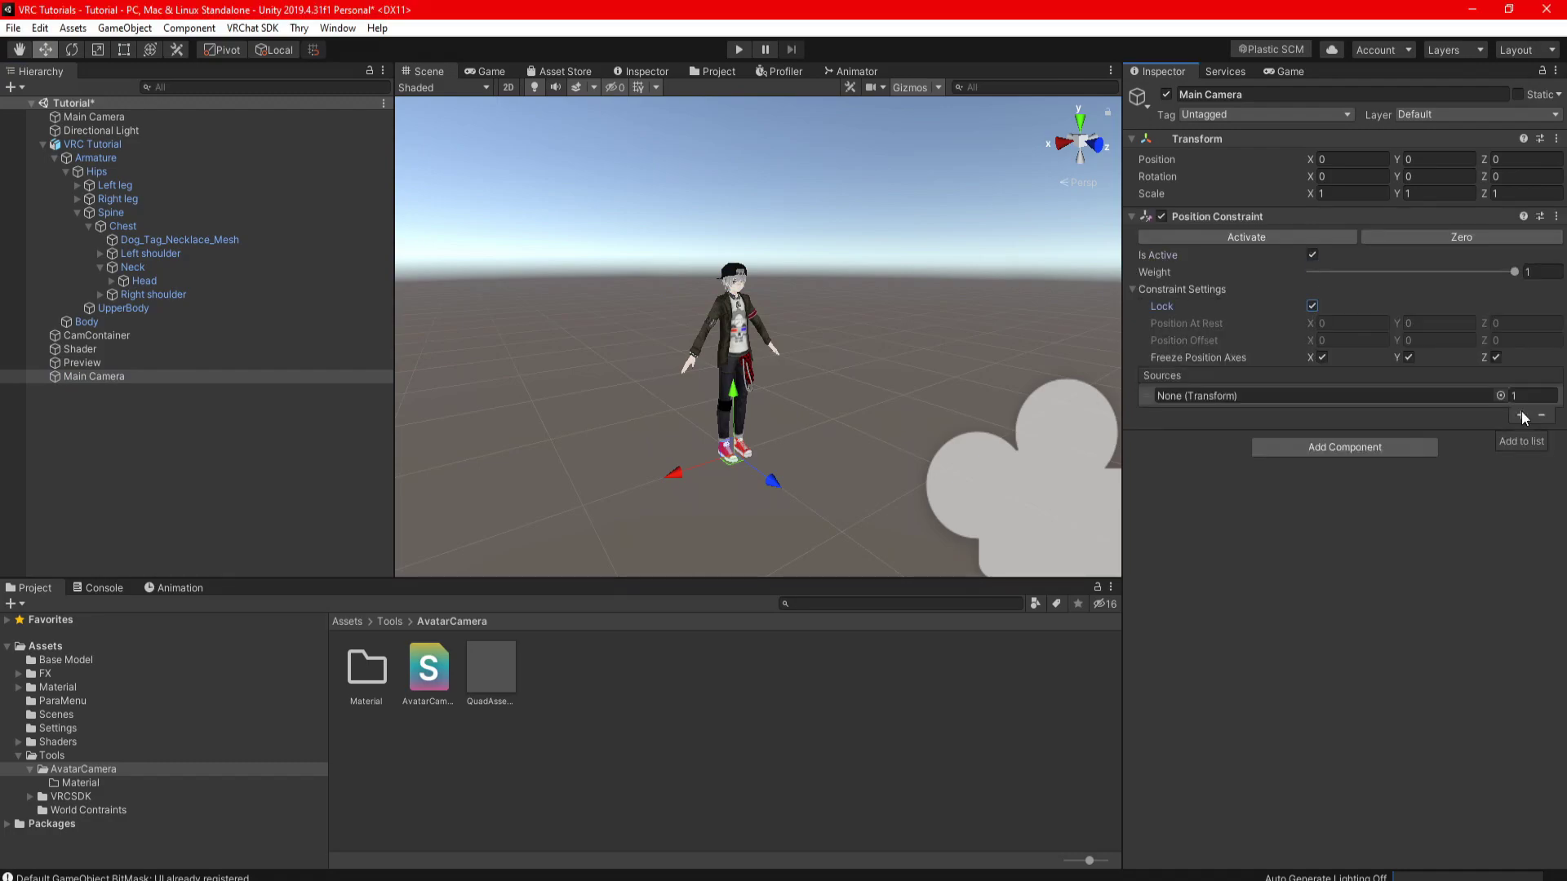
{"action": "left_click_drag", "start_coordinate": [144, 280], "coordinate": [1236, 397]}
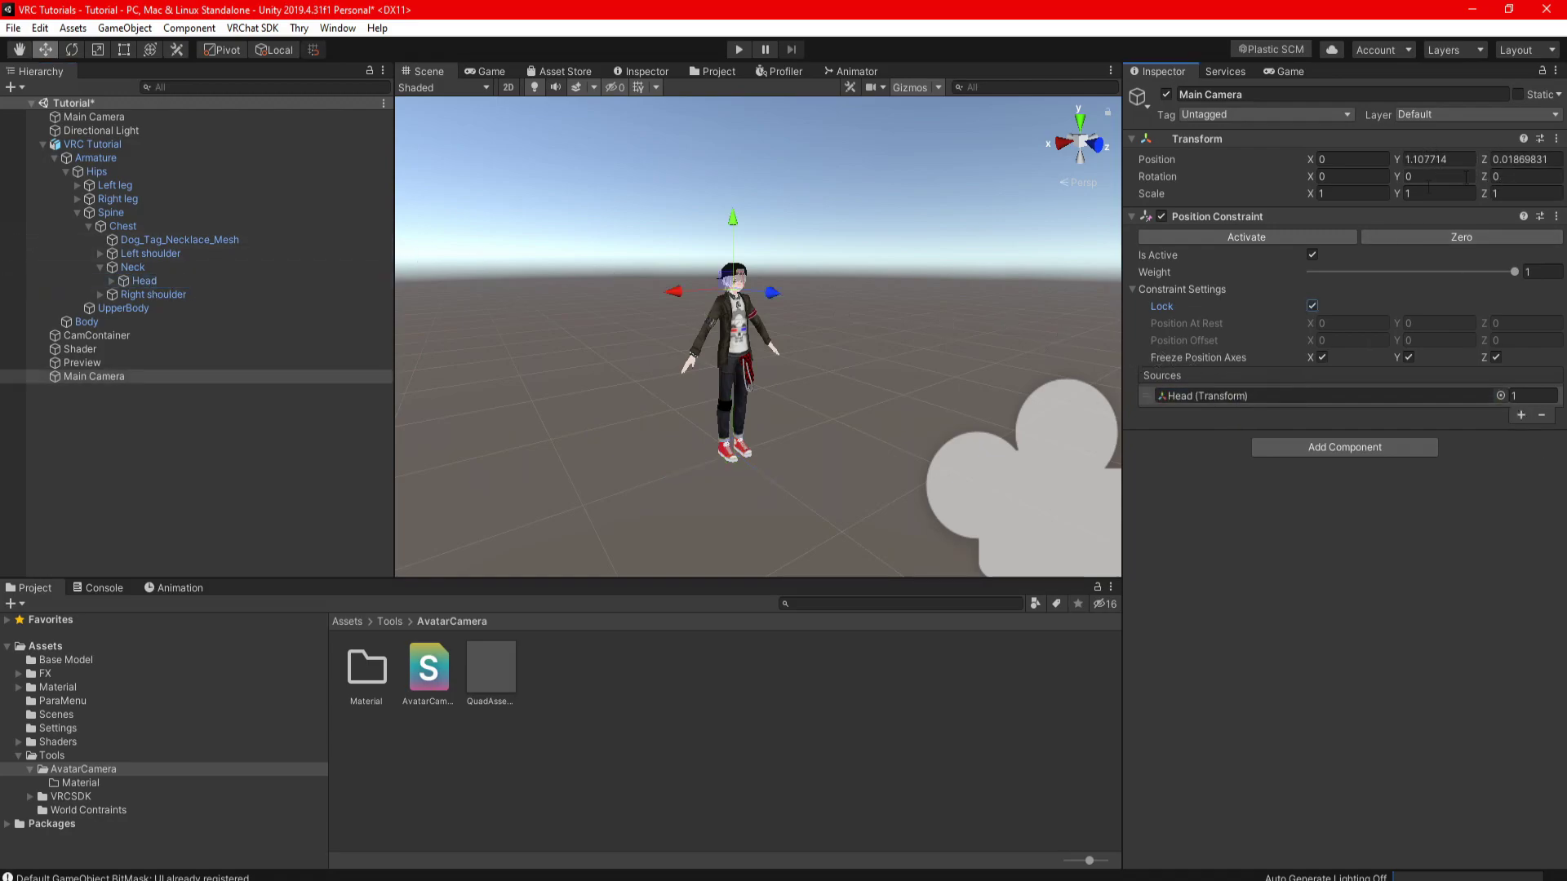
{"action": "left_click", "coordinate": [1313, 307]}
{"action": "mouse_move", "coordinate": [109, 349]}
{"action": "left_mouse_down"}
{"action": "mouse_move", "coordinate": [96, 336]}
{"action": "mouse_move", "coordinate": [77, 375]}
{"action": "mouse_move", "coordinate": [90, 369]}
{"action": "left_mouse_up"}
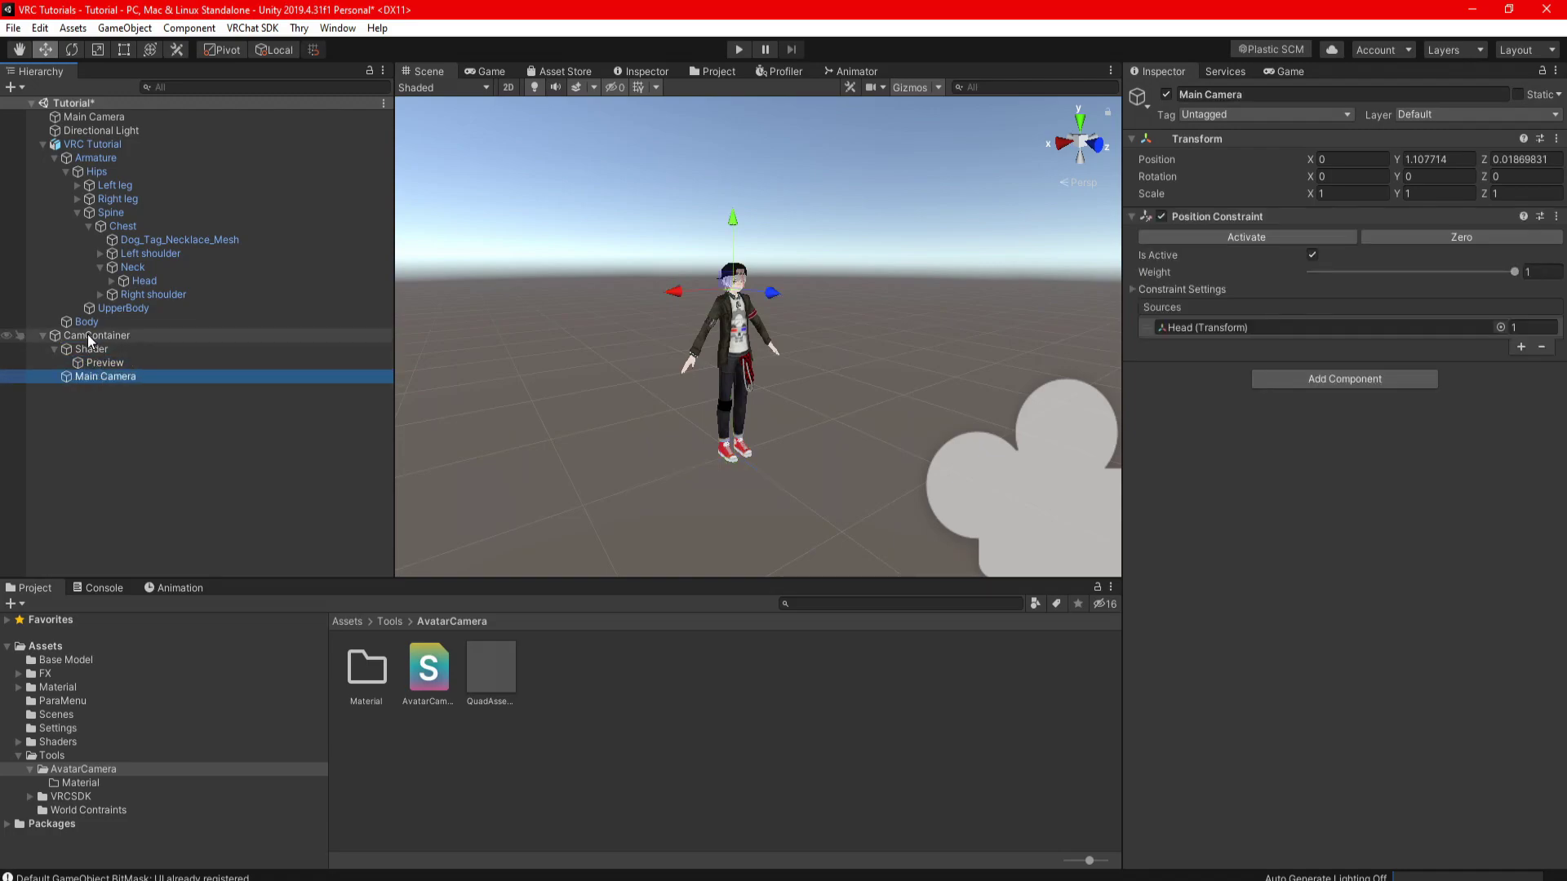
Set Preview's Y and Z positions to 0
{"action": "left_click", "coordinate": [102, 365]}
{"action": "left_click", "coordinate": [1436, 159]}
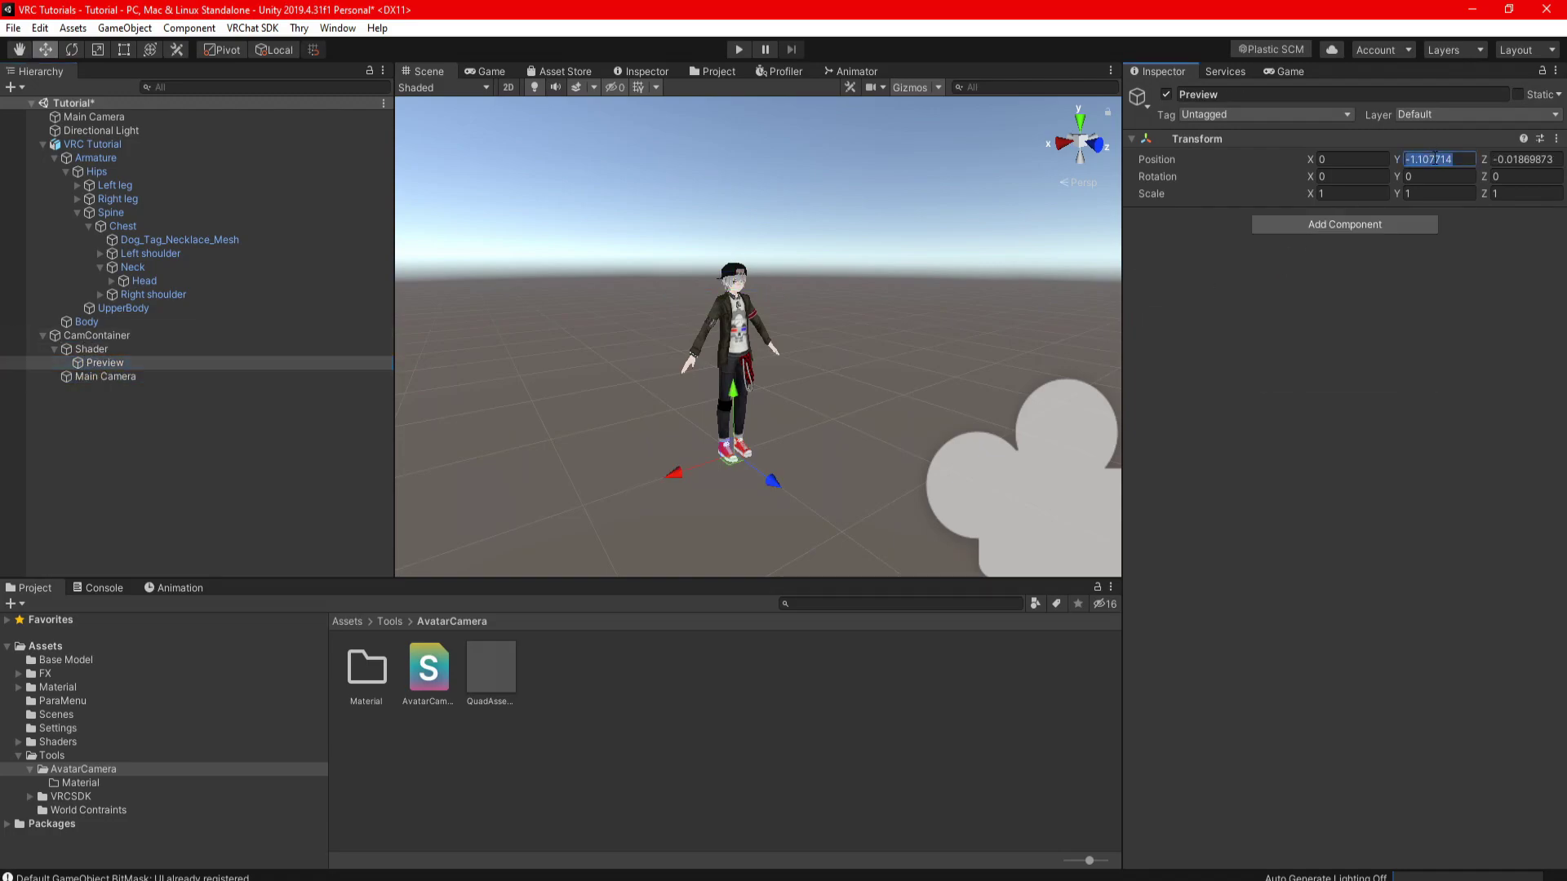
{"action": "type", "text": "0"}
{"action": "left_click", "coordinate": [1510, 159]}
{"action": "type", "text": "0"}
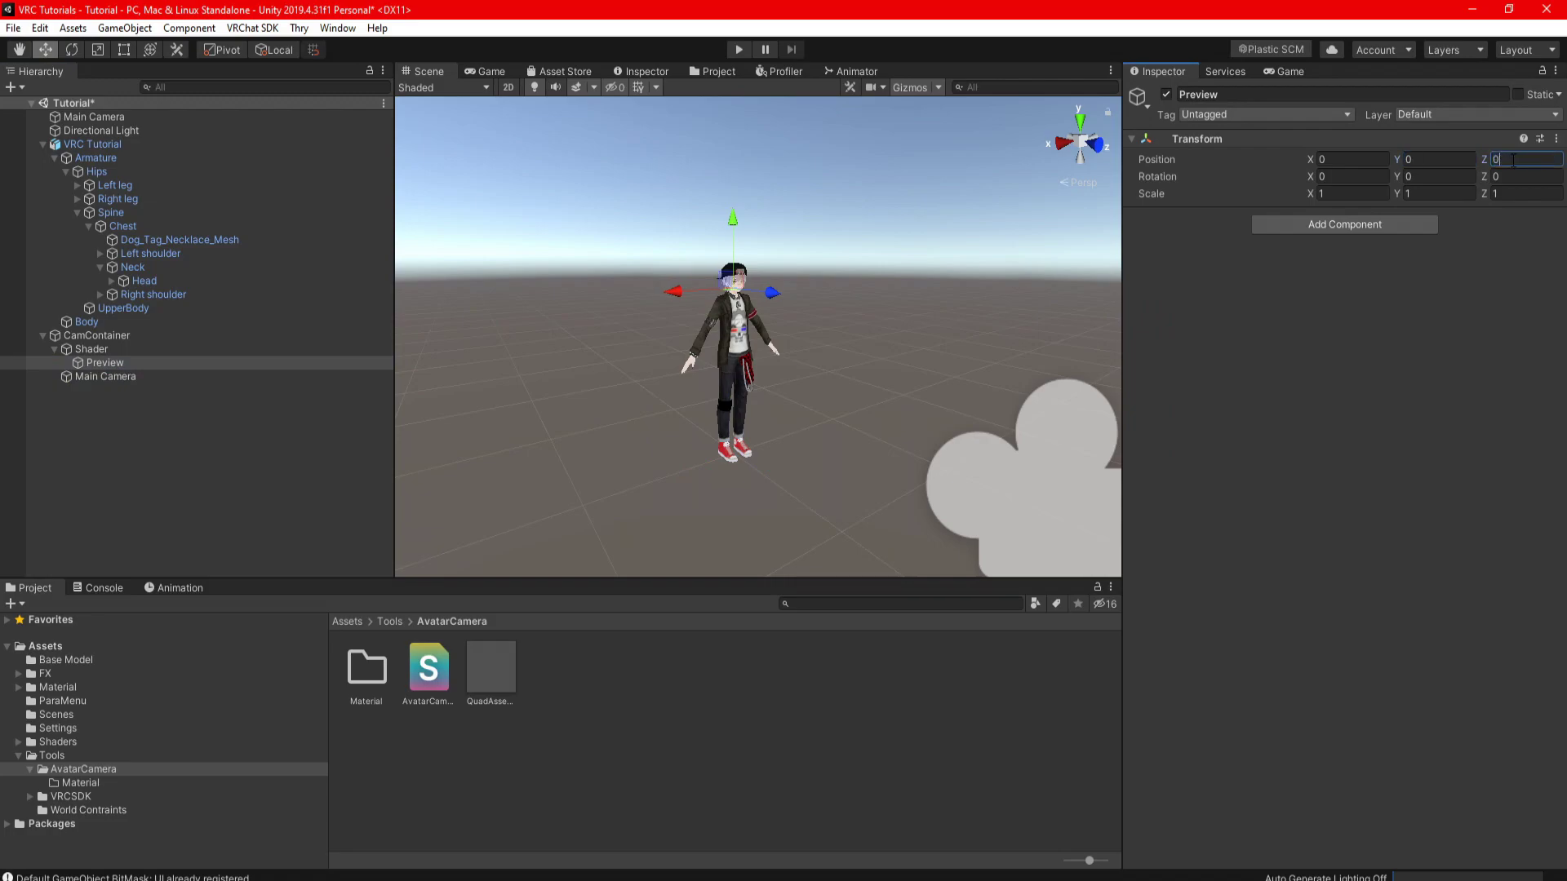
Add a child Camera under Main Camera, moved forward, rotated 180° on Y, lowered to about -0.41
{"action": "right_click", "coordinate": [107, 377]}
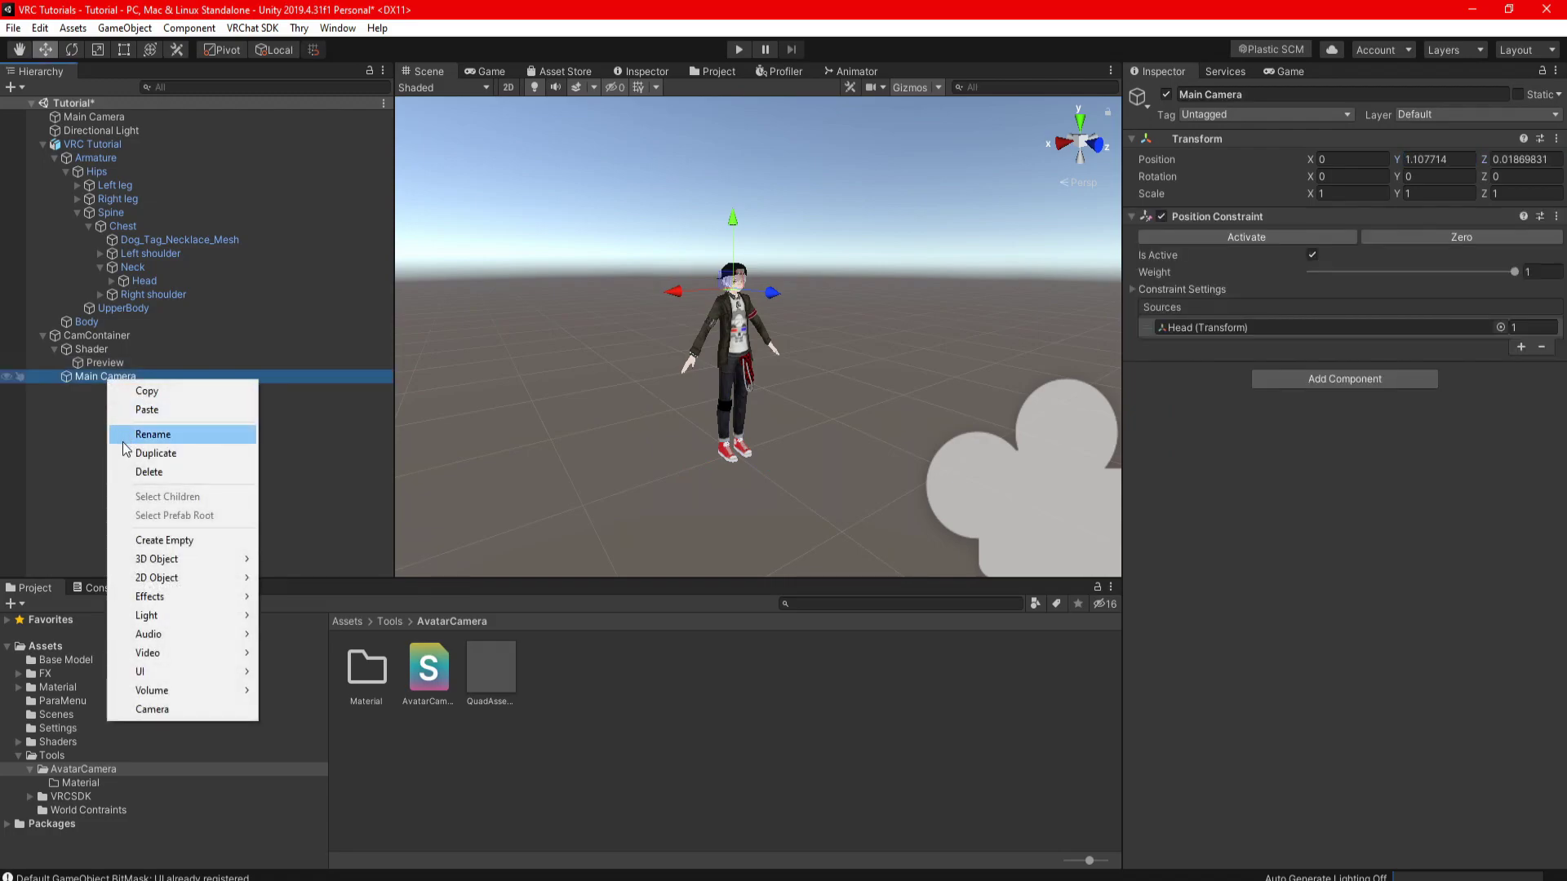
{"action": "left_click", "coordinate": [181, 709]}
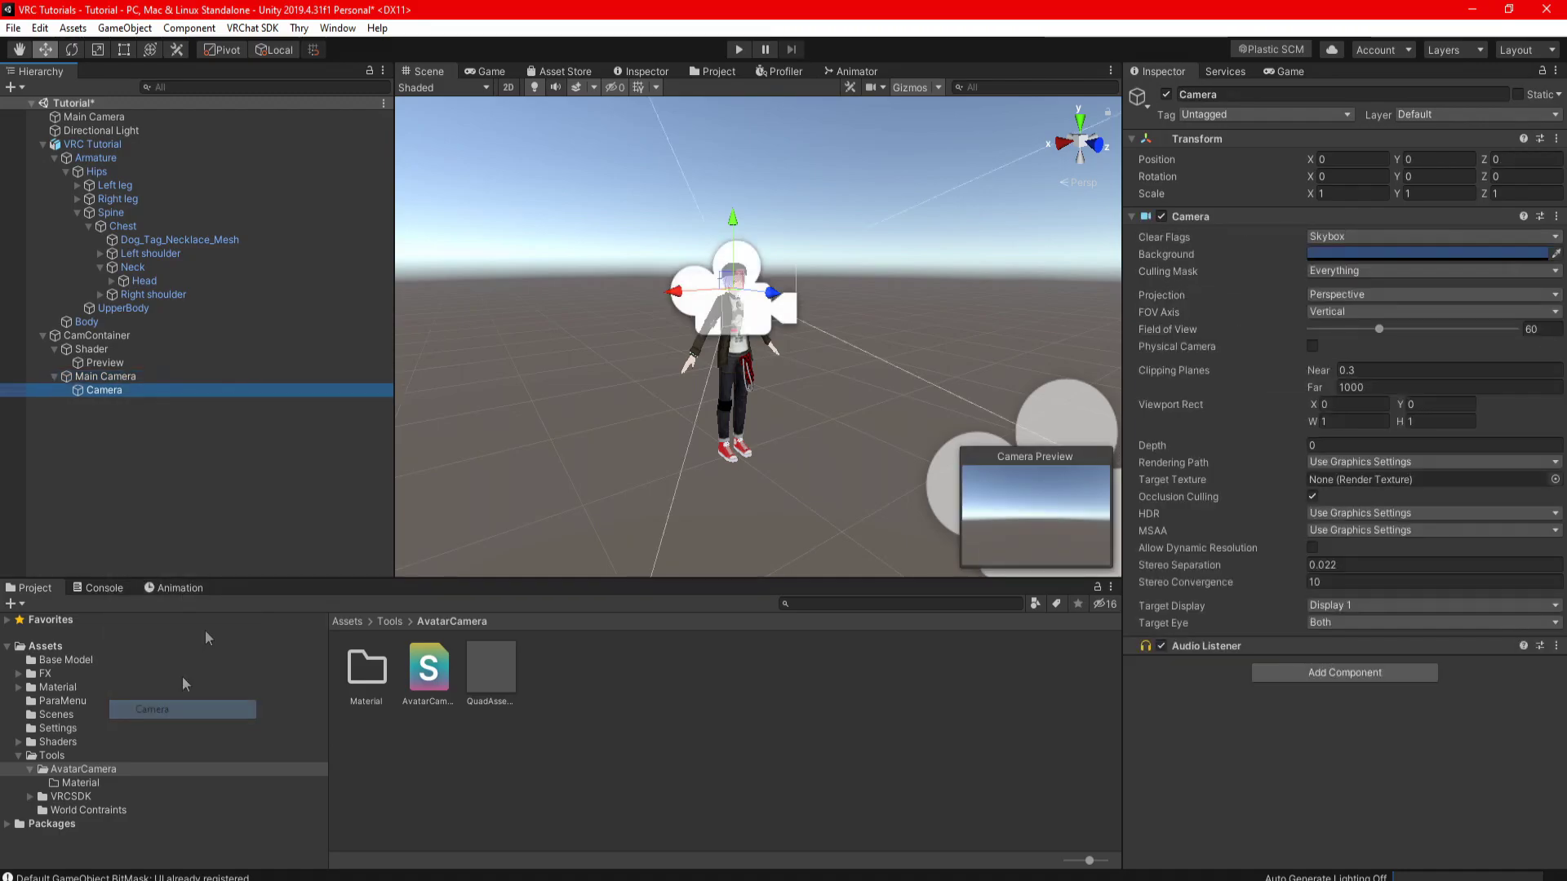
{"action": "key", "text": "f"}
{"action": "left_click_drag", "start_coordinate": [746, 318], "coordinate": [818, 334]}
{"action": "left_click", "coordinate": [1430, 176]}
{"action": "type", "text": "180"}
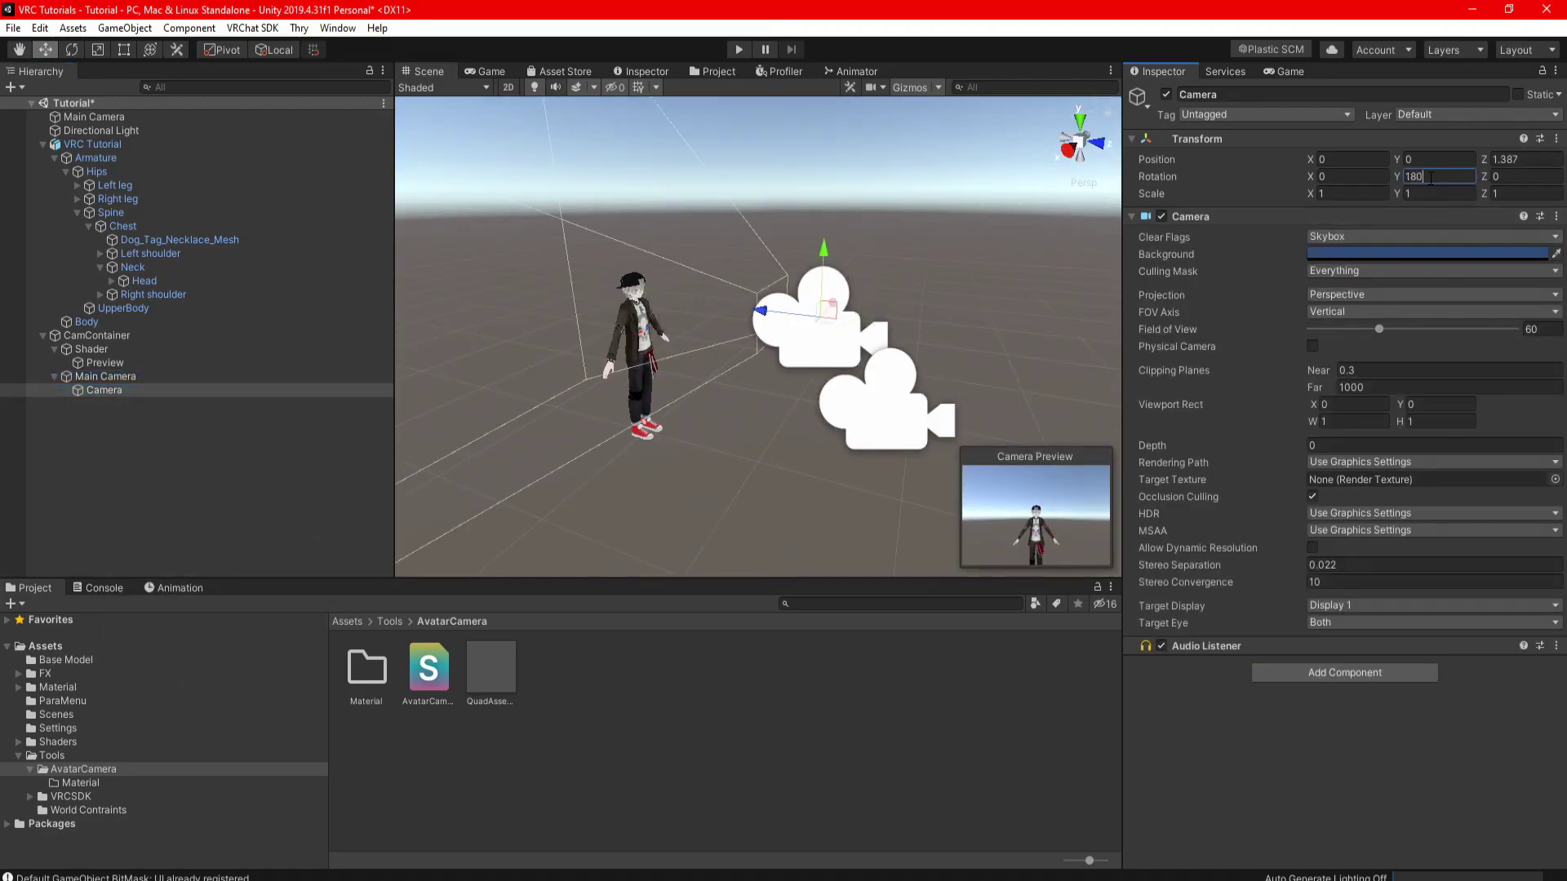
{"action": "key", "text": "Return"}
{"action": "left_click_drag", "start_coordinate": [818, 253], "coordinate": [819, 302]}
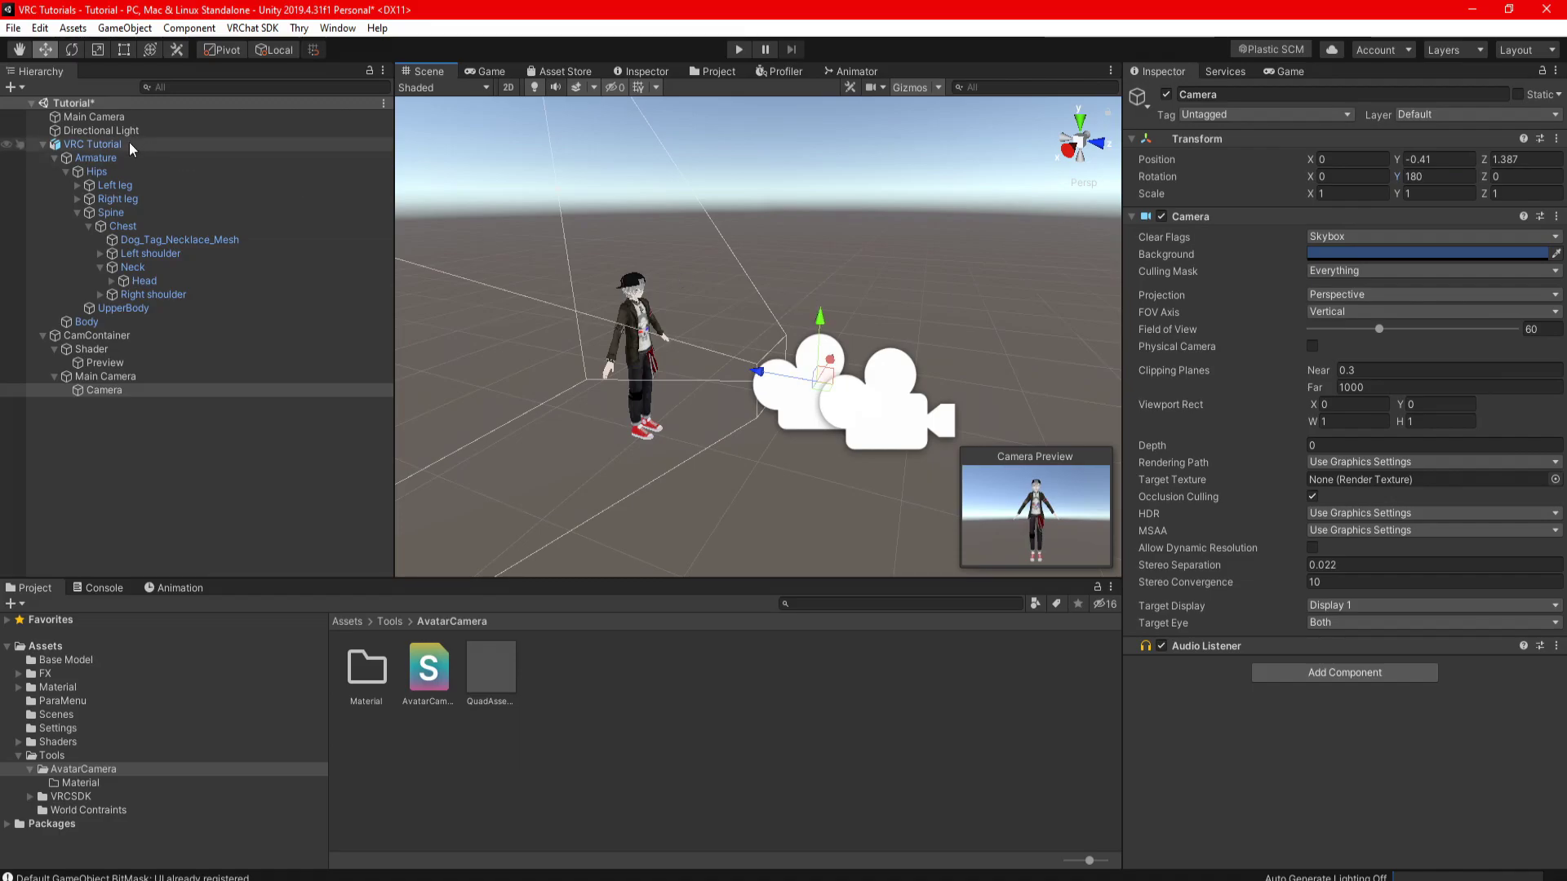
Disable the scene's original Main Camera and reselect the new child Camera
{"action": "left_click", "coordinate": [94, 116]}
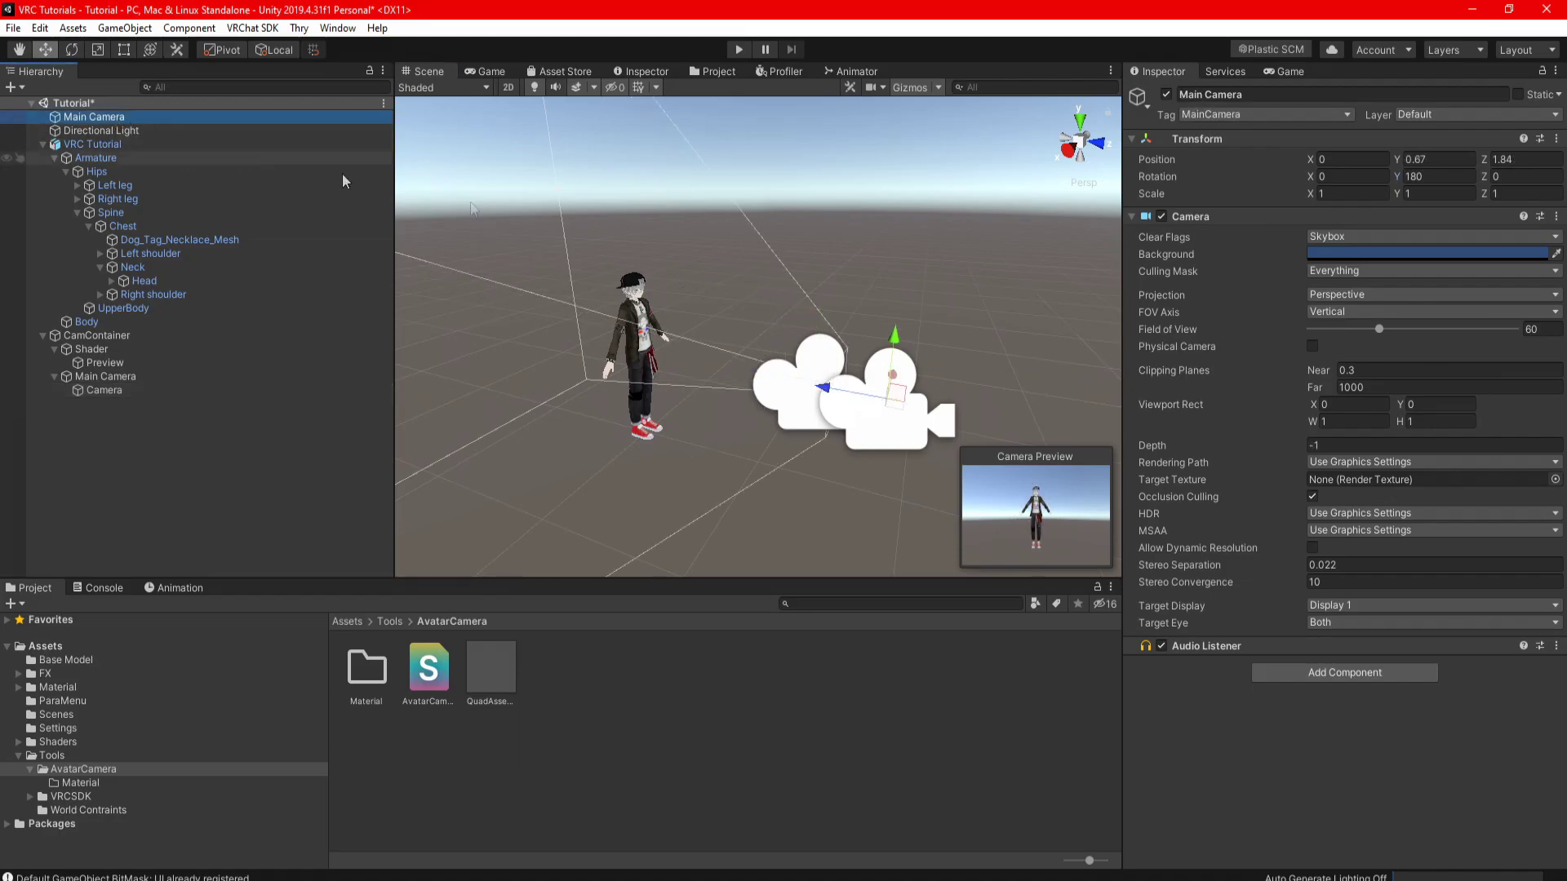
{"action": "left_click", "coordinate": [1166, 94]}
{"action": "left_click", "coordinate": [801, 405]}
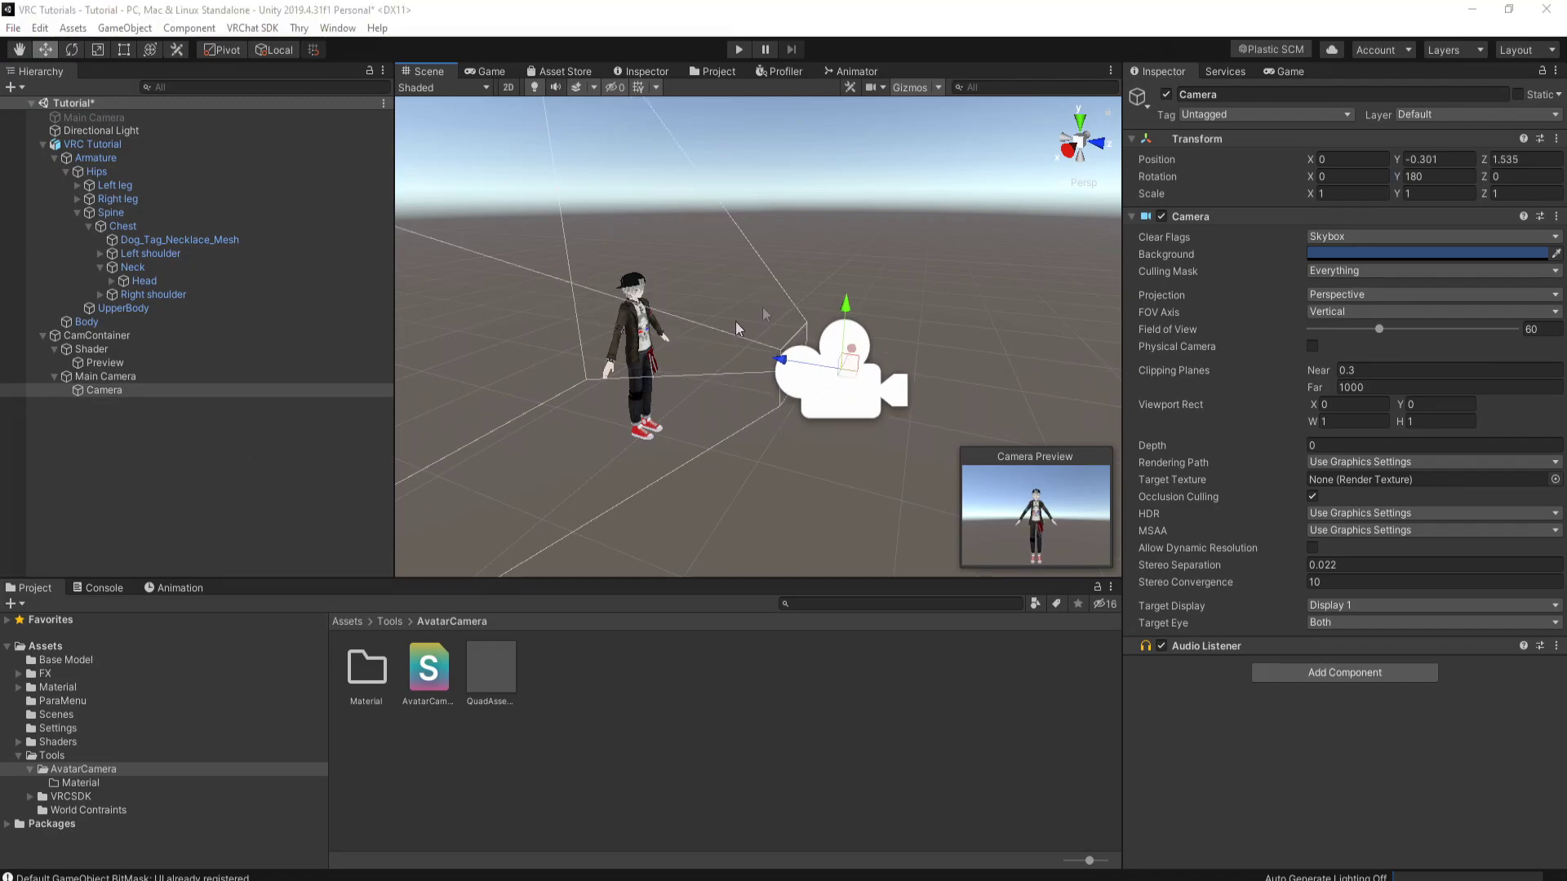
From Preview's Layer menu, name user layers Player, PlayerLocal, UiMenu (12) and MirrorReflection (18)
{"action": "left_click", "coordinate": [104, 364]}
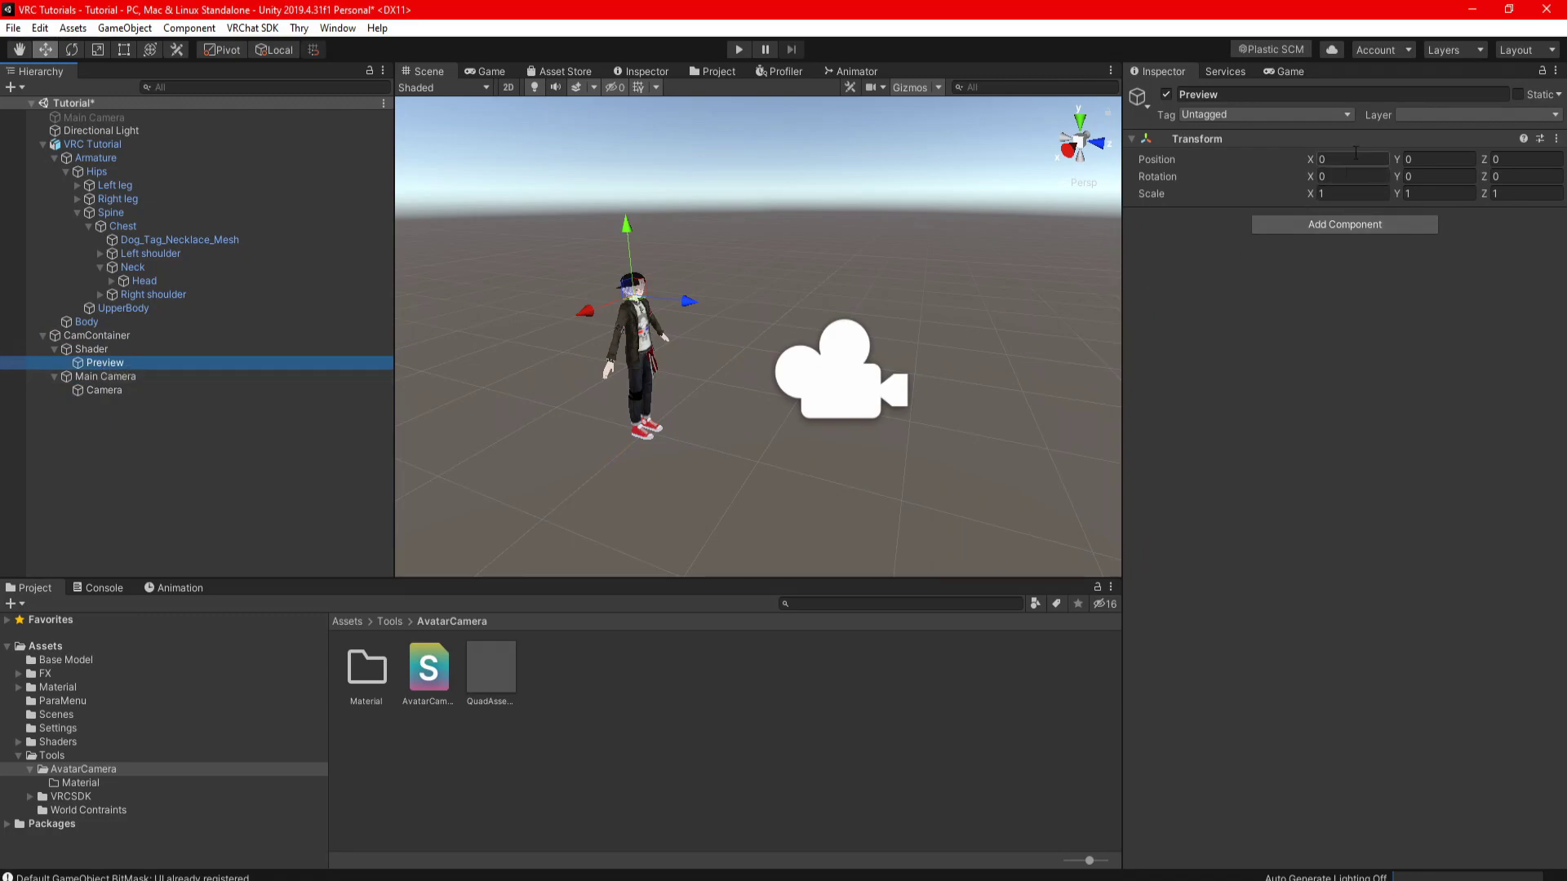
{"action": "left_click", "coordinate": [1408, 114]}
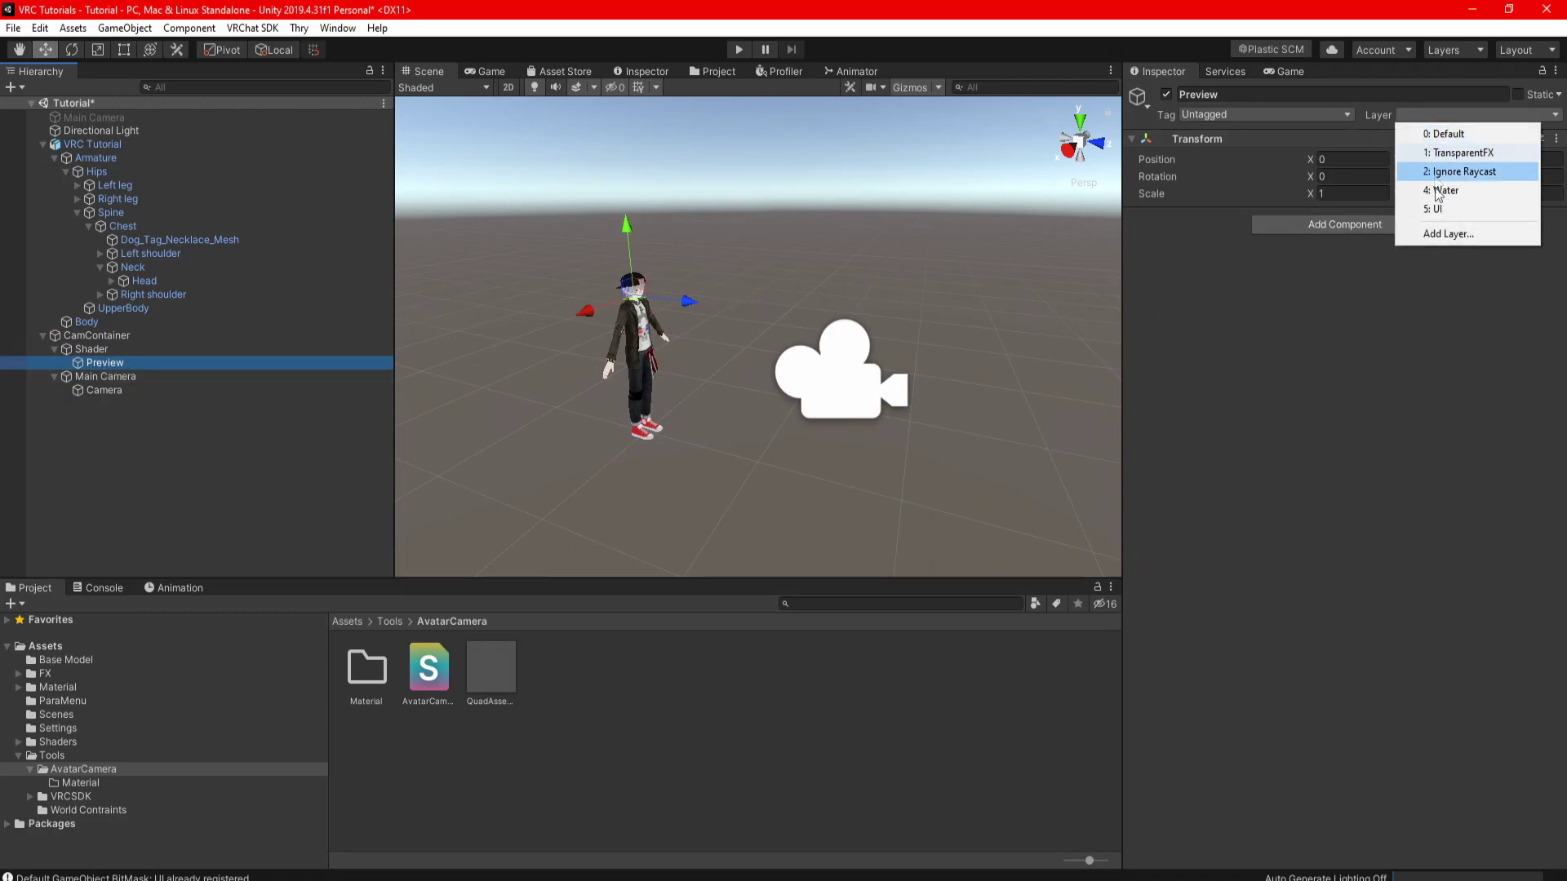
{"action": "left_click", "coordinate": [1436, 235]}
{"action": "left_click", "coordinate": [1387, 344]}
{"action": "type", "text": "Playe"}
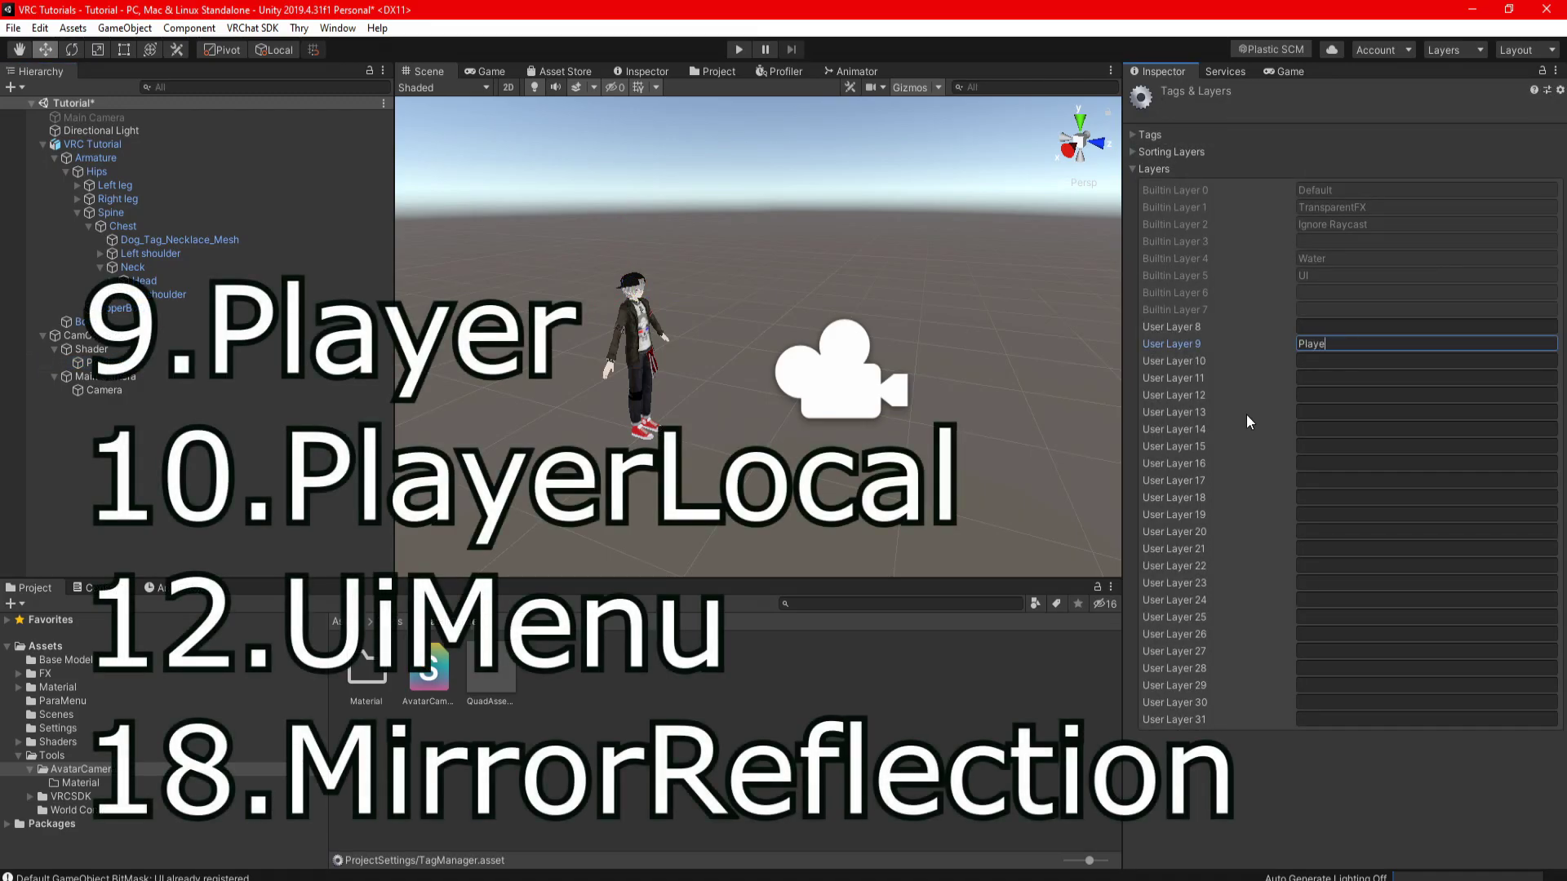
{"action": "type", "text": "r"}
{"action": "key", "text": "Tab"}
{"action": "type", "text": "PlayerLocal"}
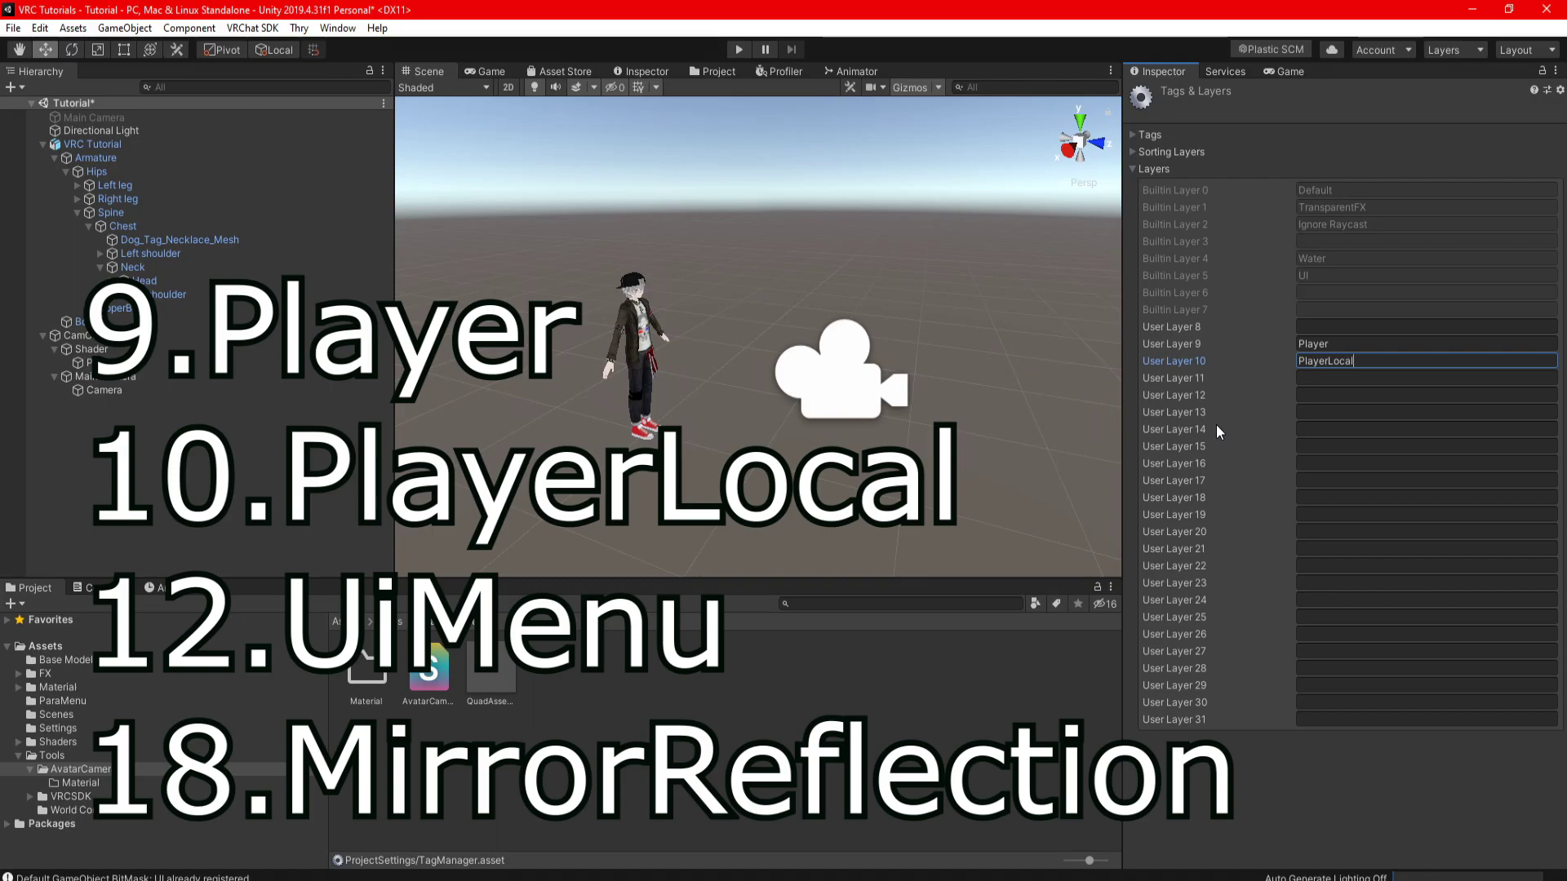
{"action": "key", "text": "Tab"}
{"action": "key", "text": "Tab"}
{"action": "type", "text": "UiMenu"}
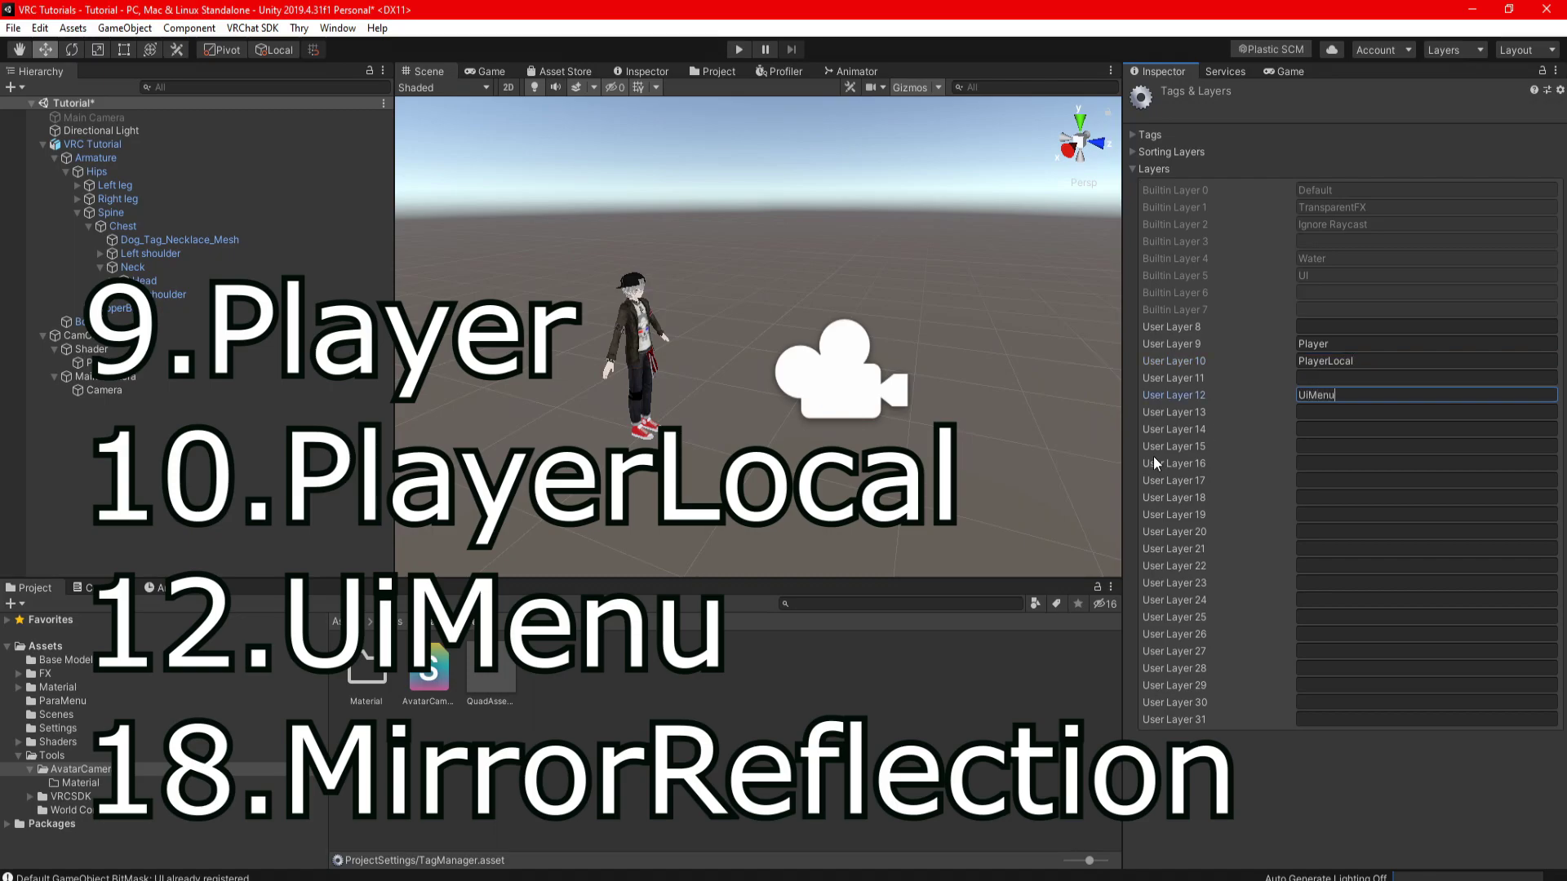
{"action": "key", "text": "Tab"}
{"action": "key", "text": "Tab"}
{"action": "key", "text": "Tab"}
{"action": "key", "text": "Tab"}
{"action": "key", "text": "Tab"}
{"action": "key", "text": "Tab"}
{"action": "type", "text": "MirrorReflection"}
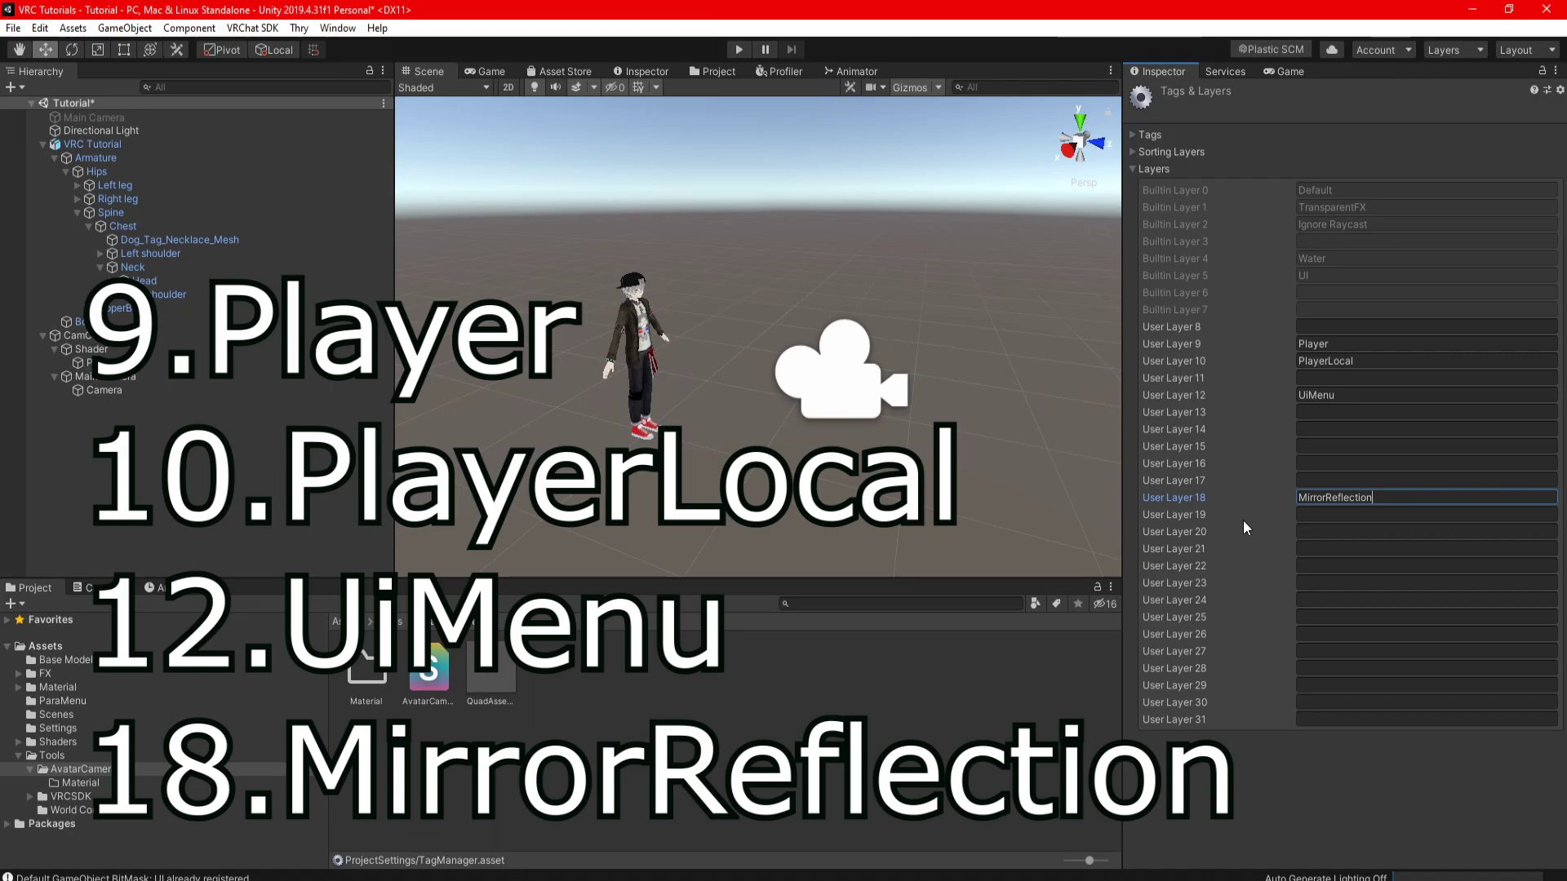
{"action": "left_click", "coordinate": [1242, 519]}
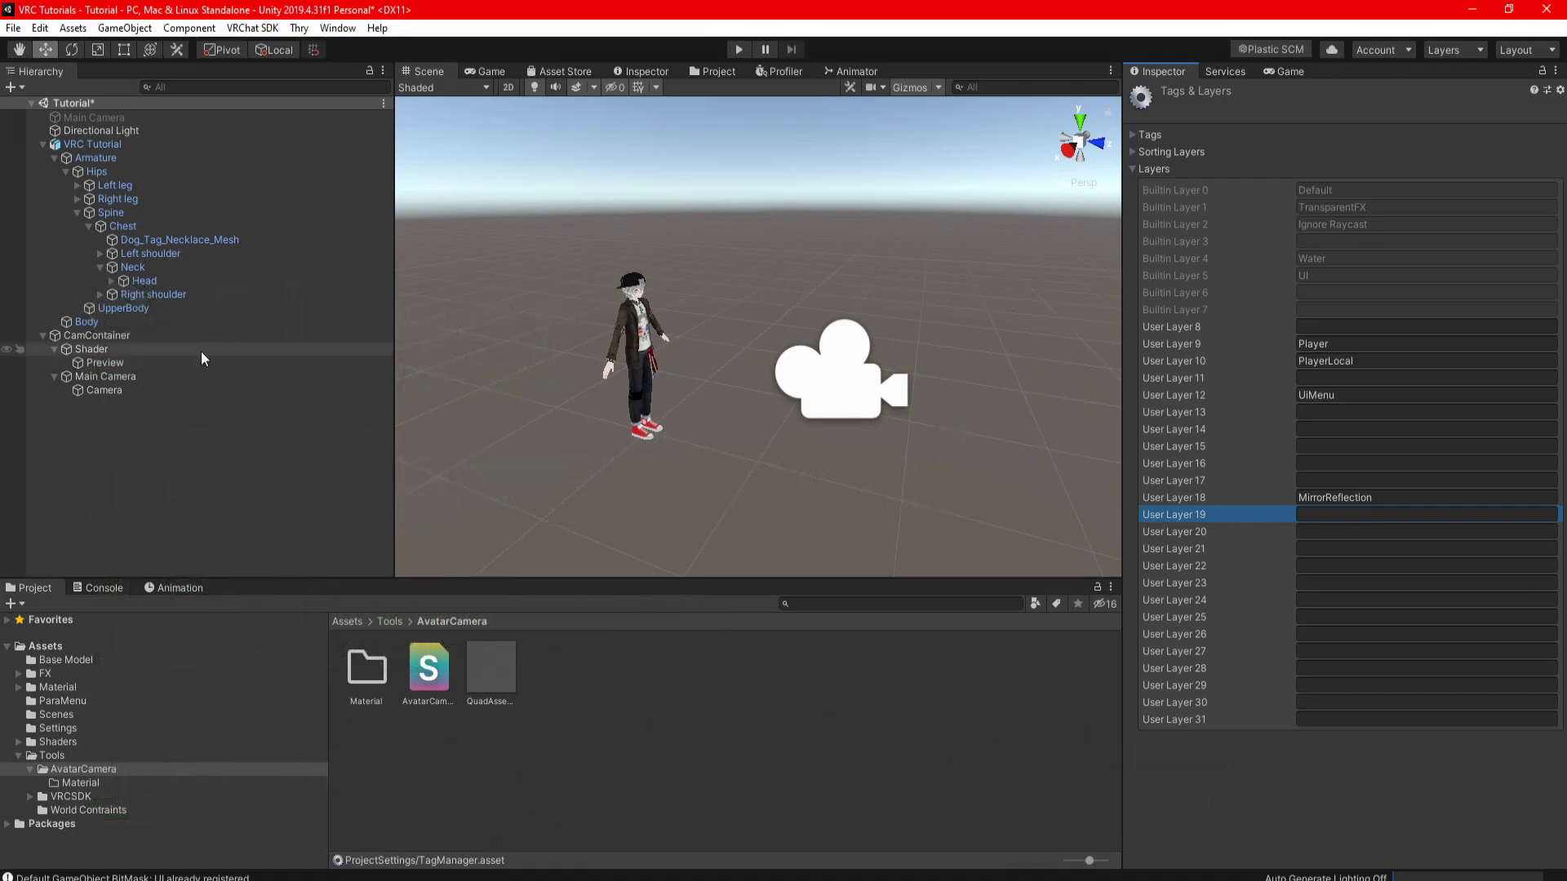
Put Preview on the UiMenu layer and scale it to 0.01 on all axes
{"action": "left_click", "coordinate": [130, 360]}
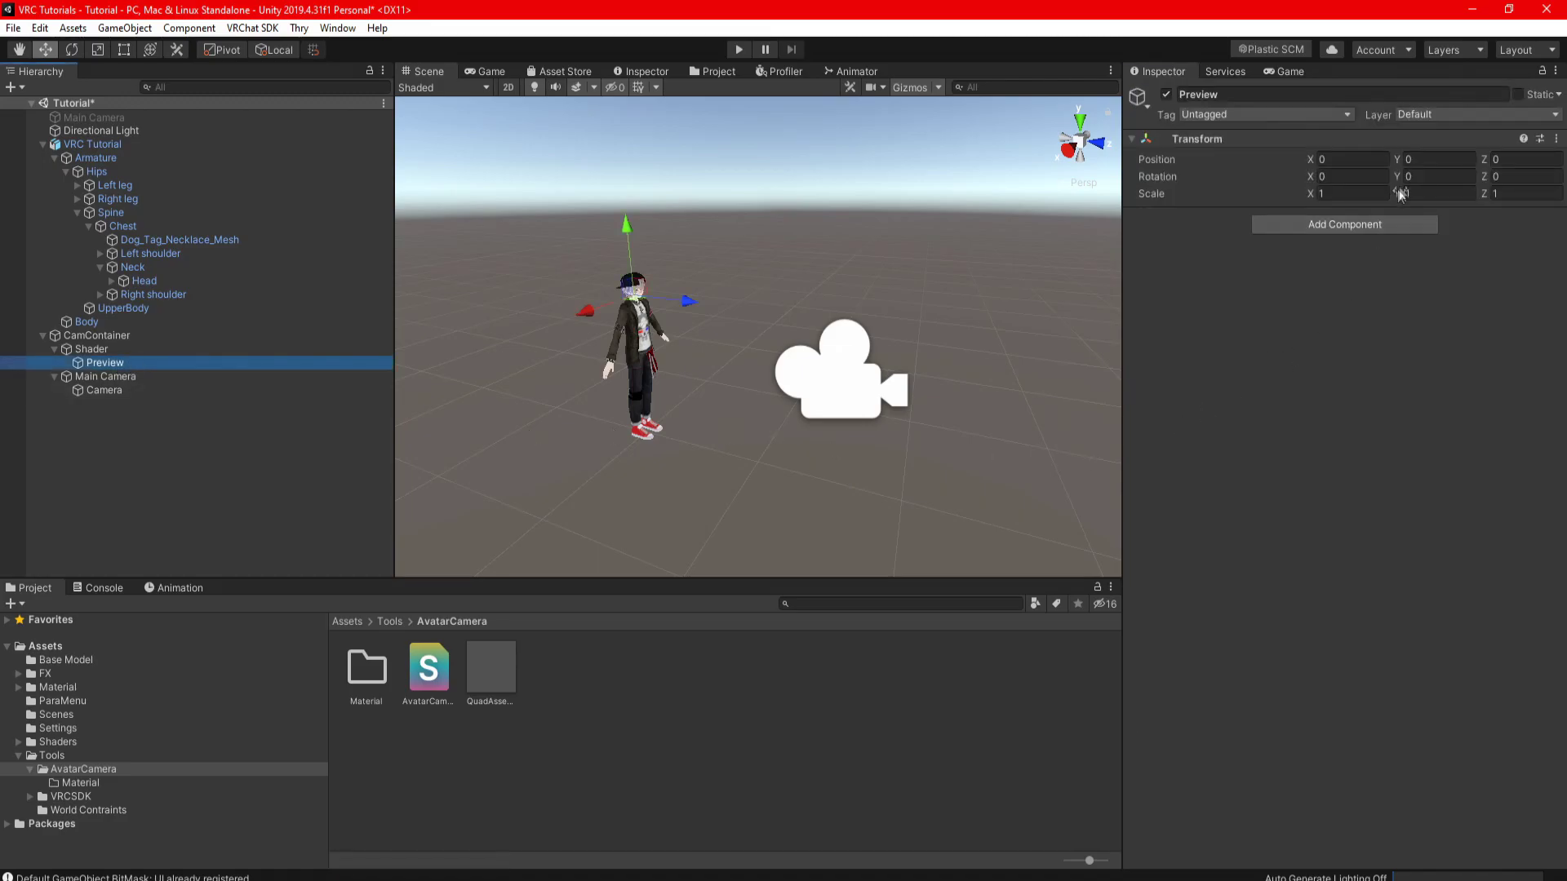
{"action": "left_click", "coordinate": [1415, 113]}
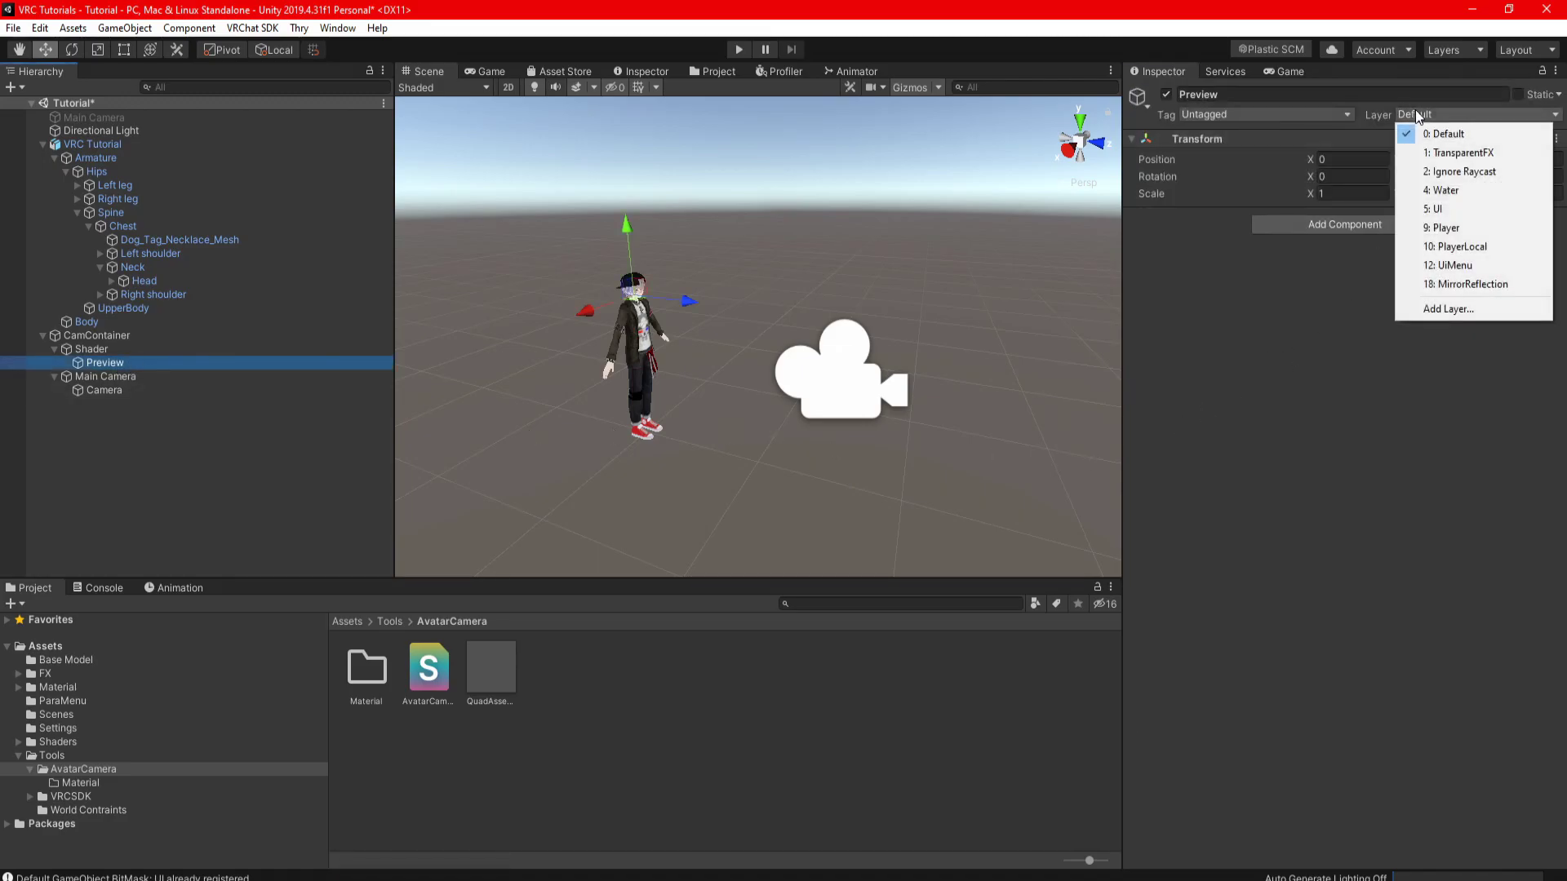
{"action": "left_click", "coordinate": [1448, 265]}
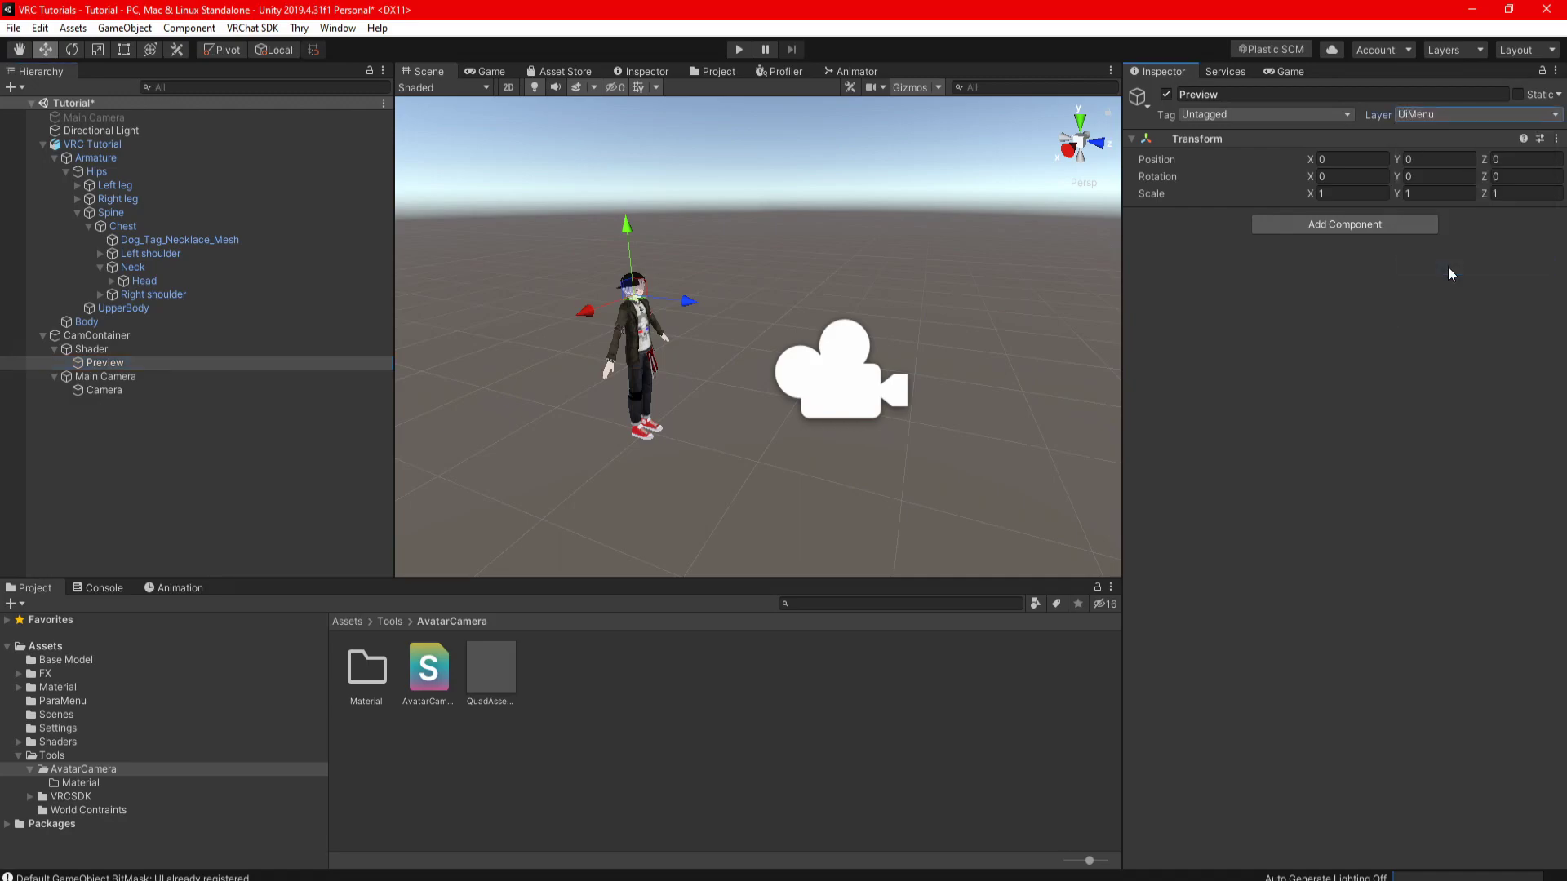
{"action": "left_click", "coordinate": [1333, 194]}
{"action": "type", "text": "0.0"}
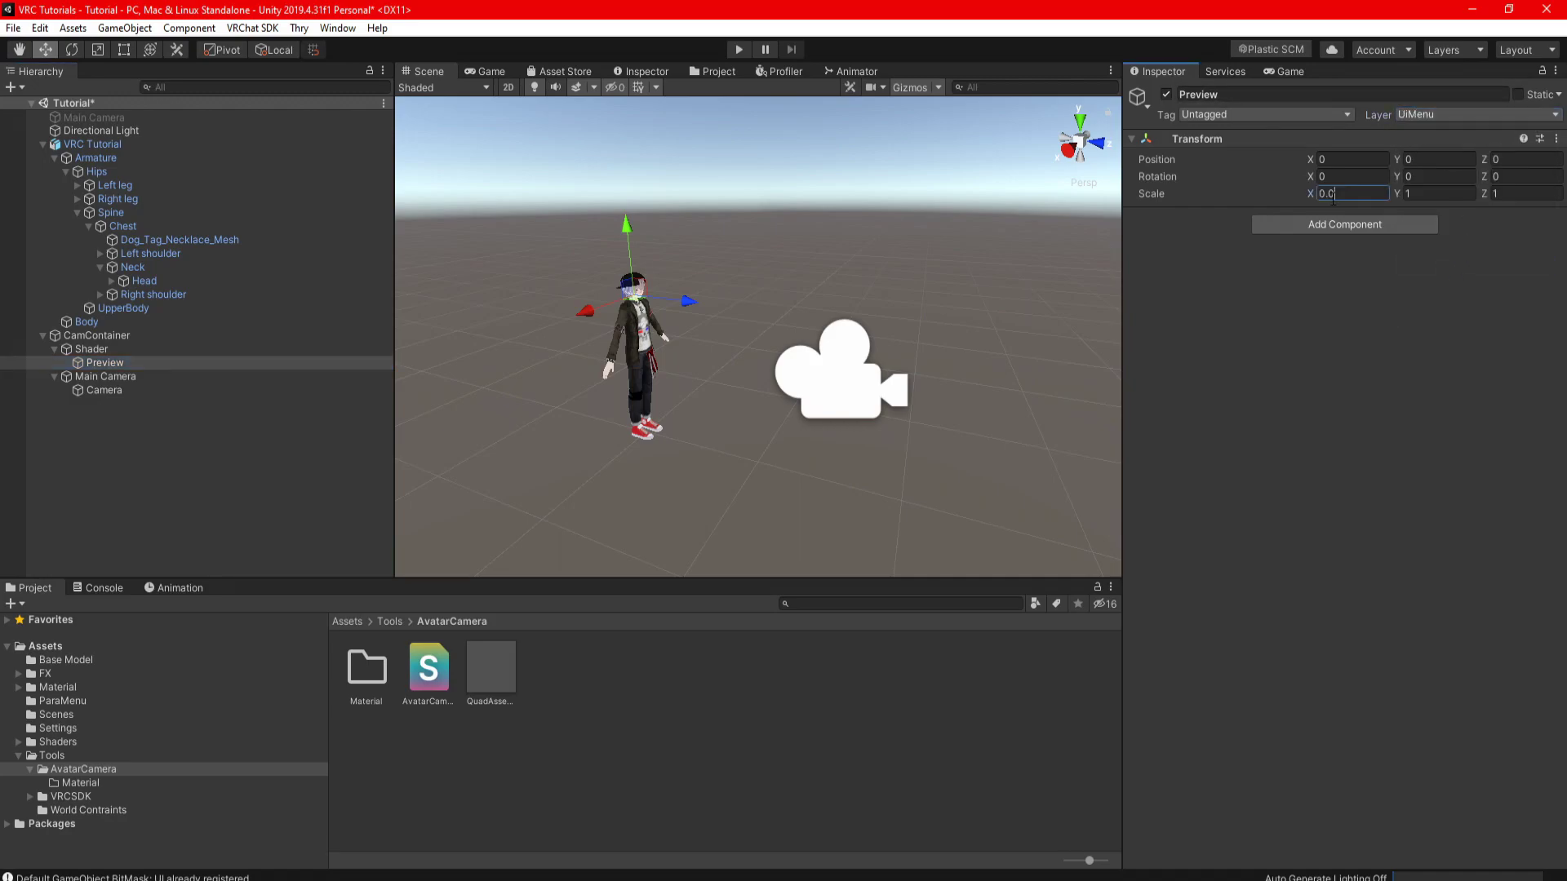
{"action": "type", "text": "1"}
{"action": "left_click", "coordinate": [1411, 194]}
{"action": "type", "text": "0.01"}
{"action": "left_click", "coordinate": [1522, 194]}
{"action": "type", "text": "0."}
Give Preview a Mesh Filter using QuadAssetLargeBounds and move the quad asset into Material
{"action": "left_click", "coordinate": [1344, 223]}
{"action": "left_click", "coordinate": [1304, 302]}
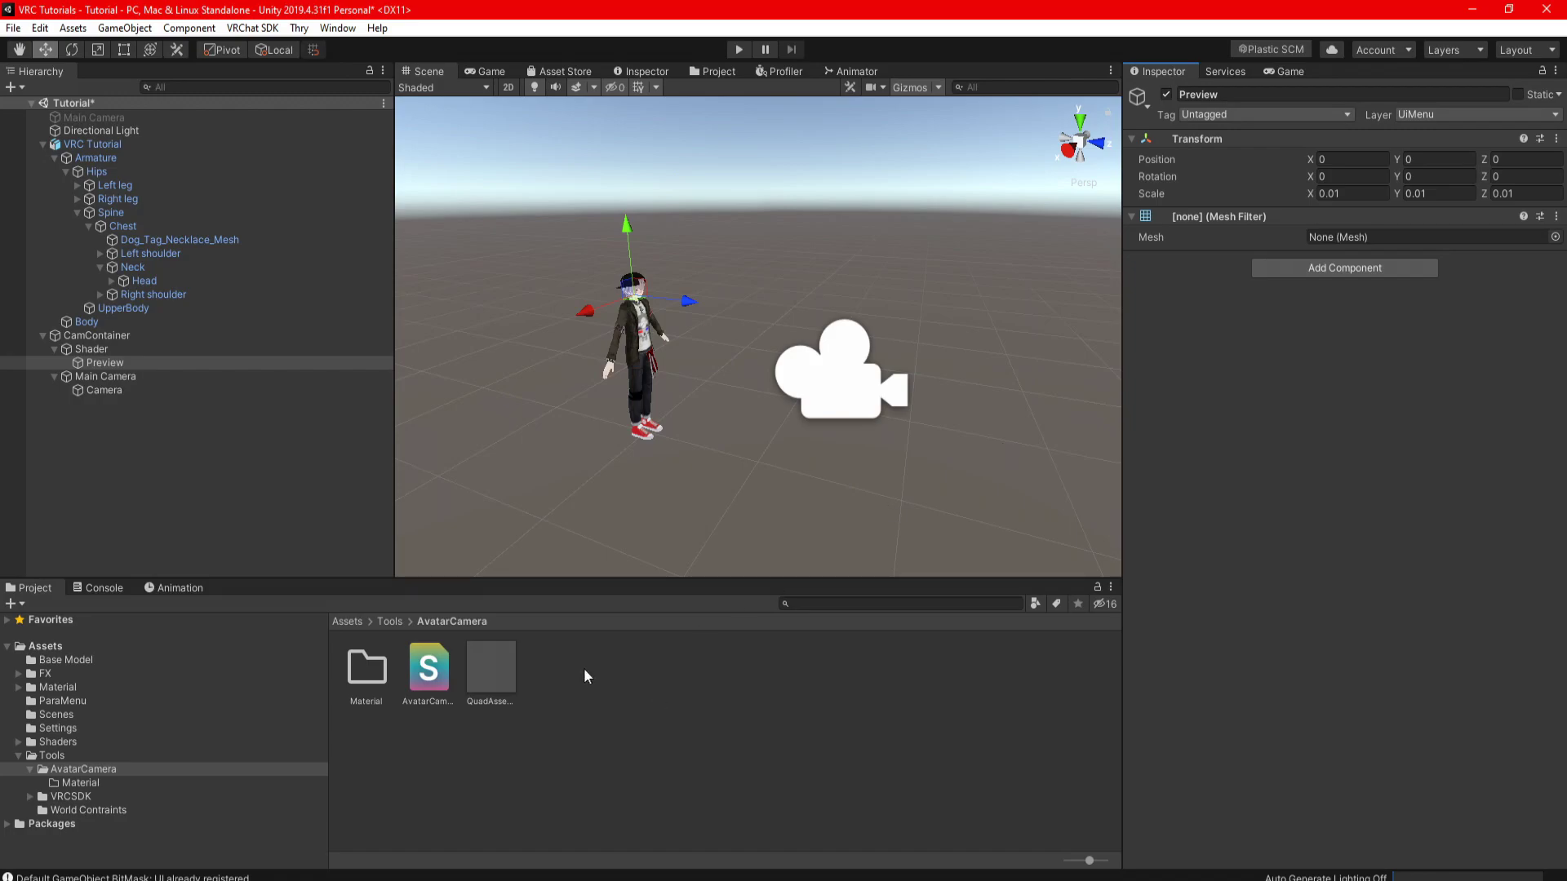
{"action": "left_click_drag", "start_coordinate": [493, 672], "coordinate": [1370, 239]}
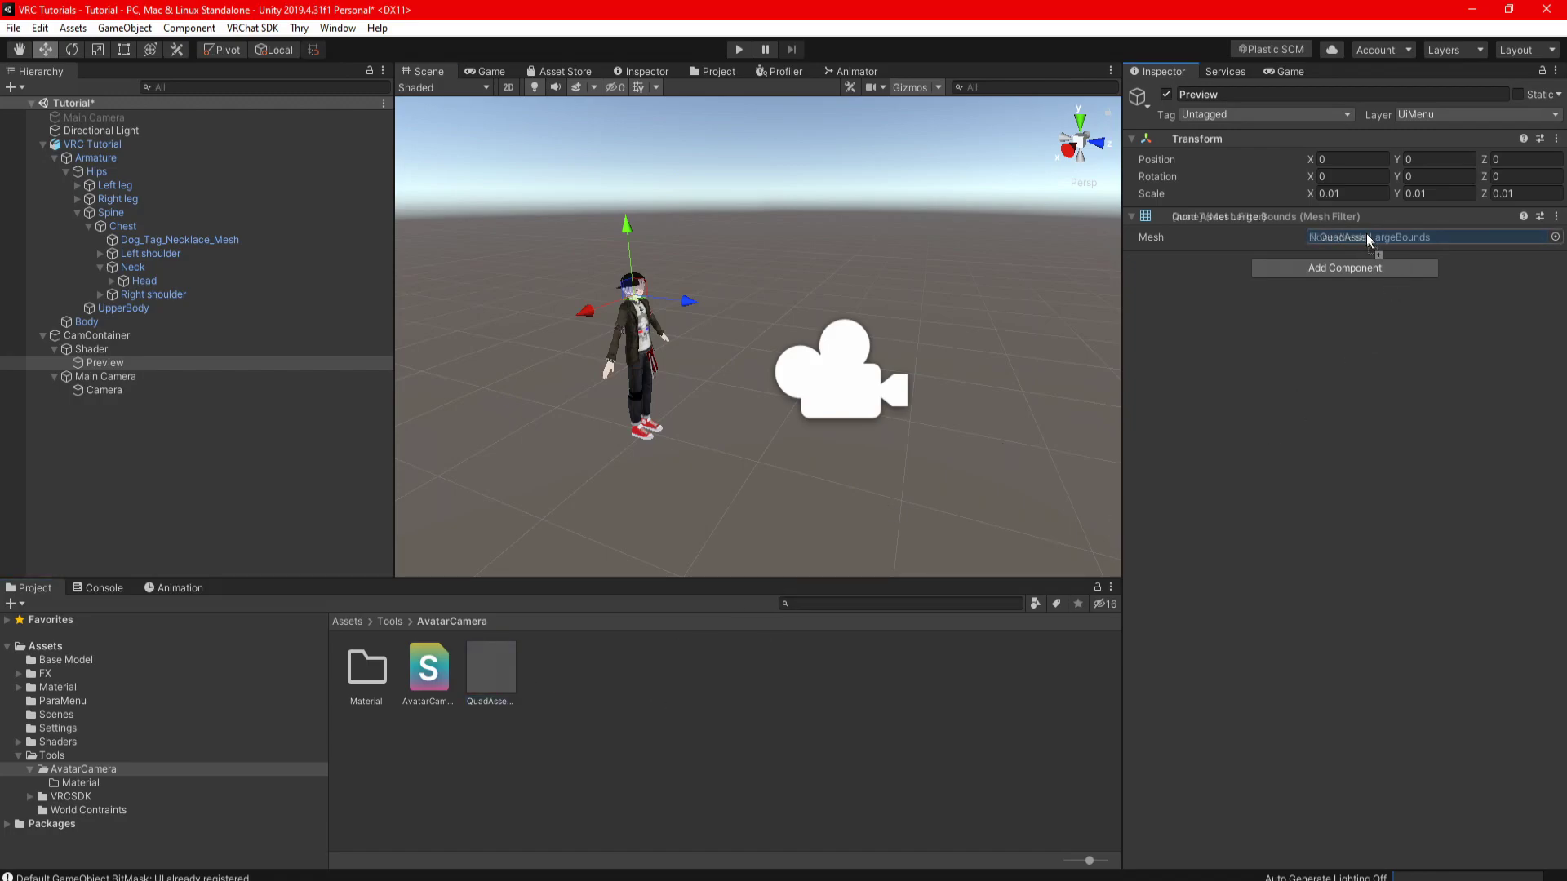
{"action": "left_click_drag", "start_coordinate": [490, 668], "coordinate": [367, 669]}
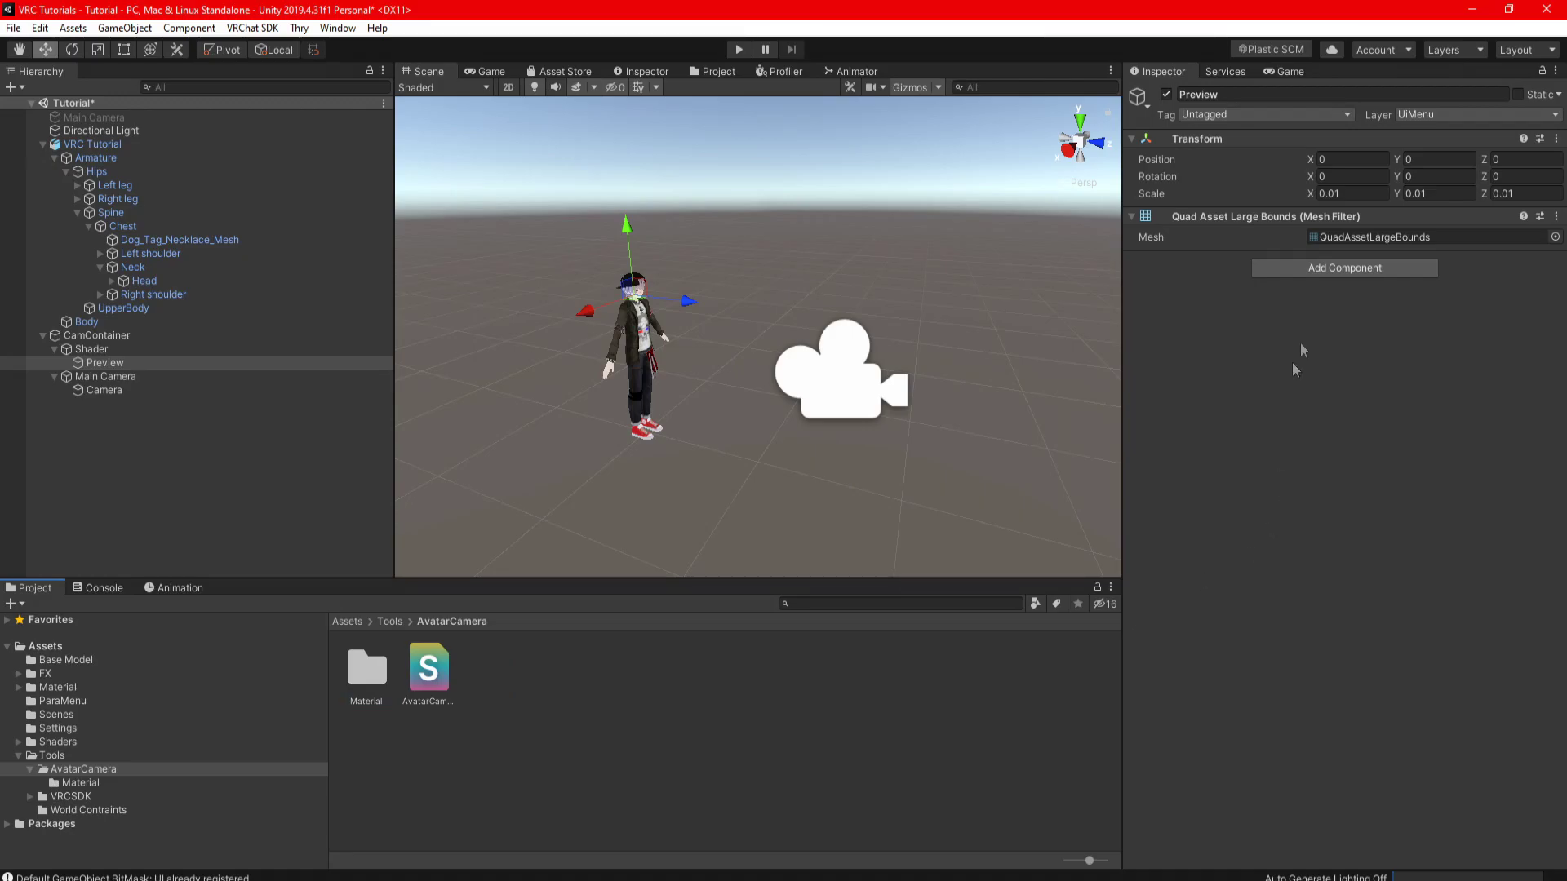
{"action": "key", "text": "ctrl+shift+a"}
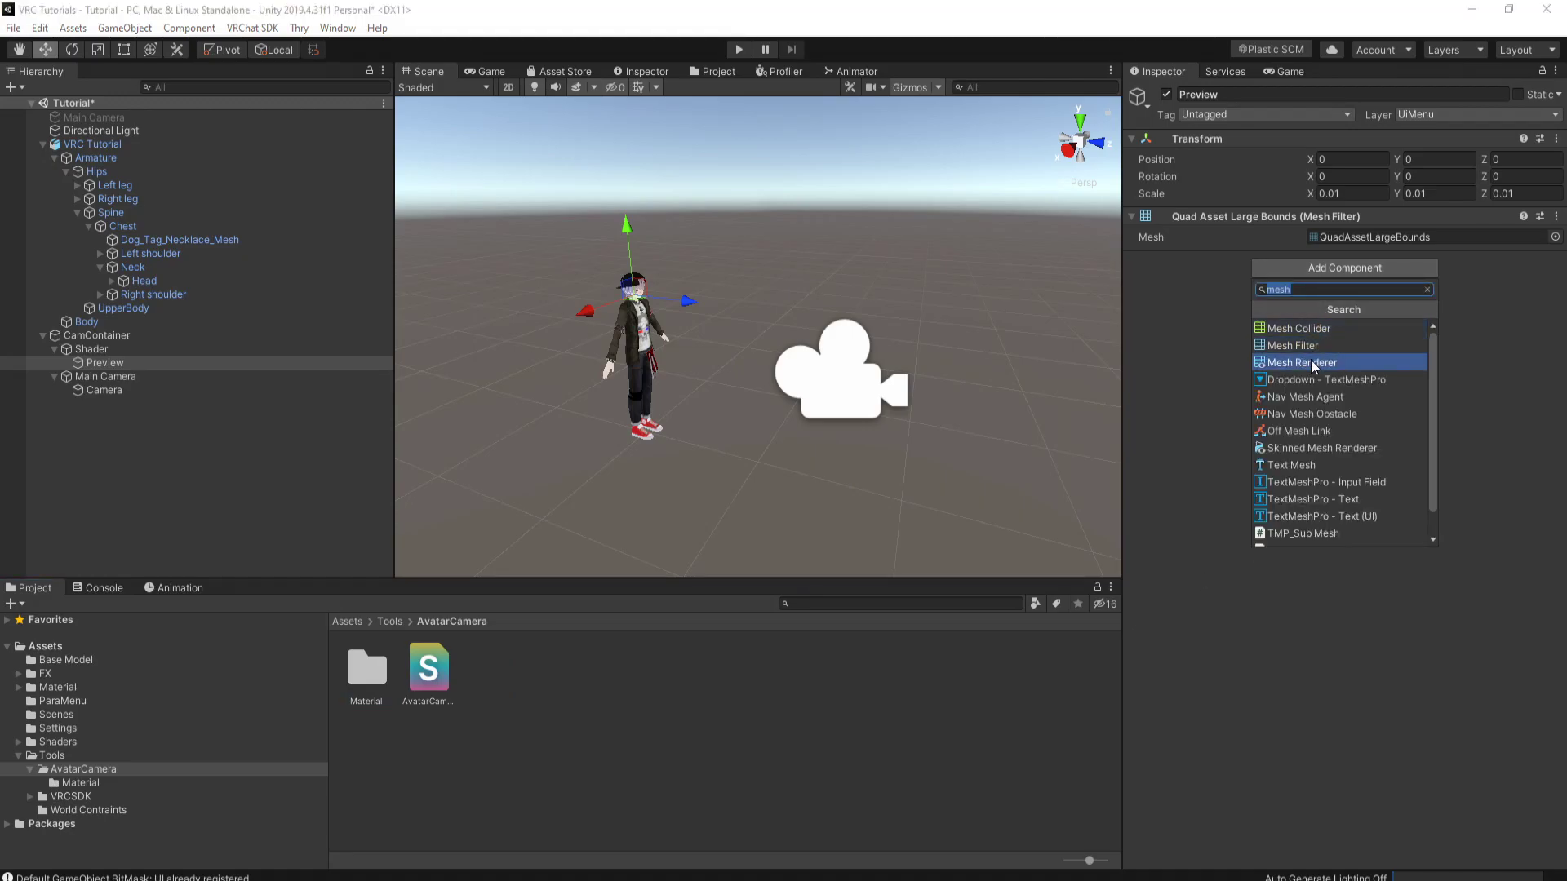
Add a Mesh Renderer to Preview with shadow casting and shadow receiving turned off
{"action": "left_click", "coordinate": [1310, 361]}
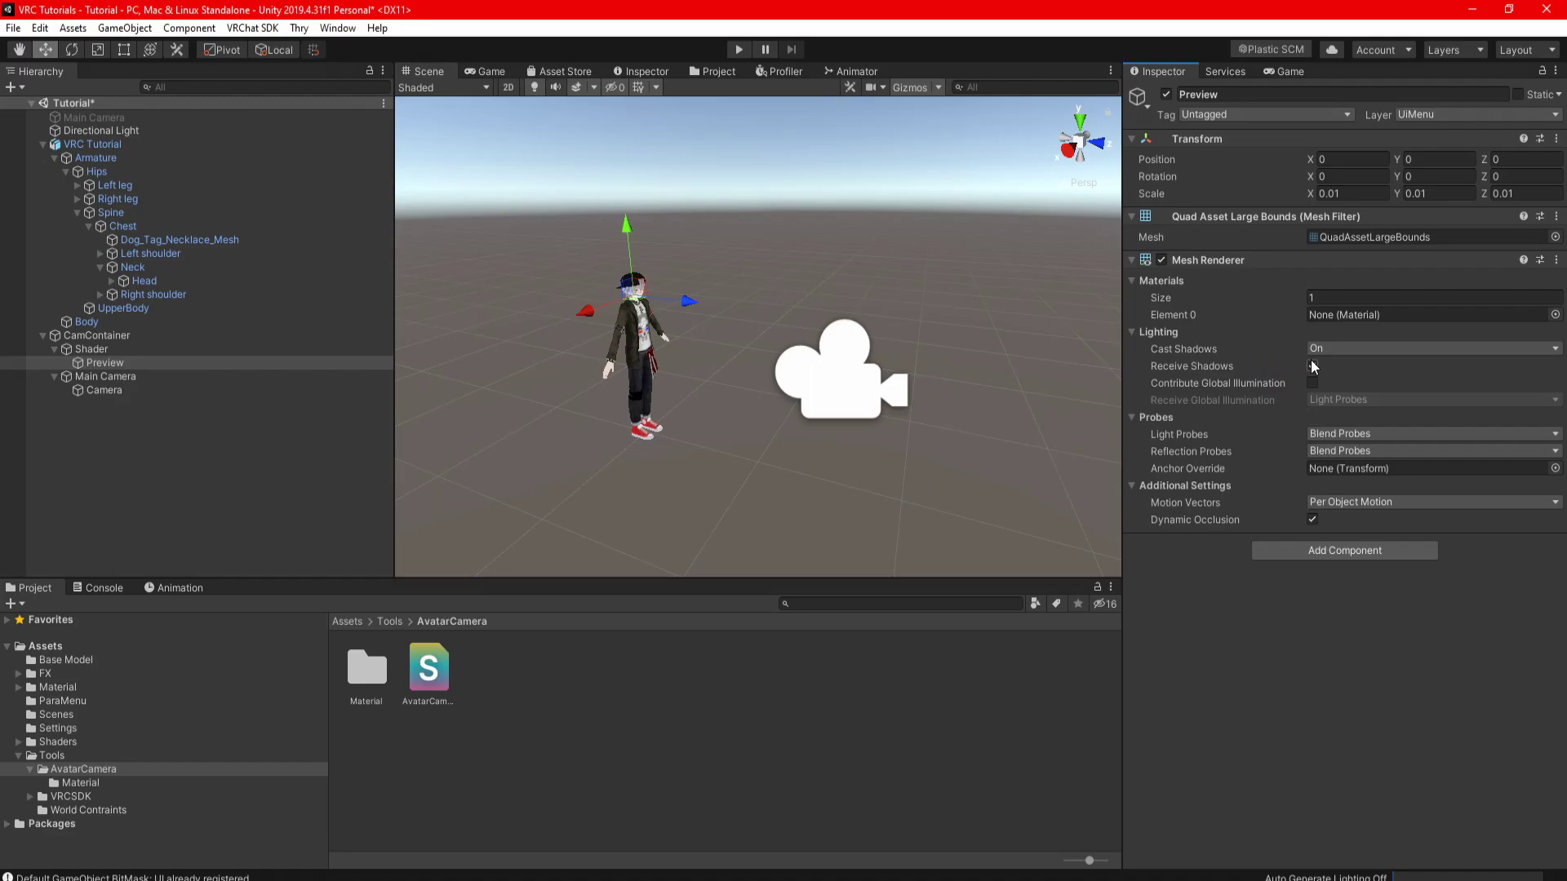
{"action": "left_click", "coordinate": [1312, 365]}
{"action": "left_click", "coordinate": [1316, 348]}
{"action": "left_click", "coordinate": [1322, 366]}
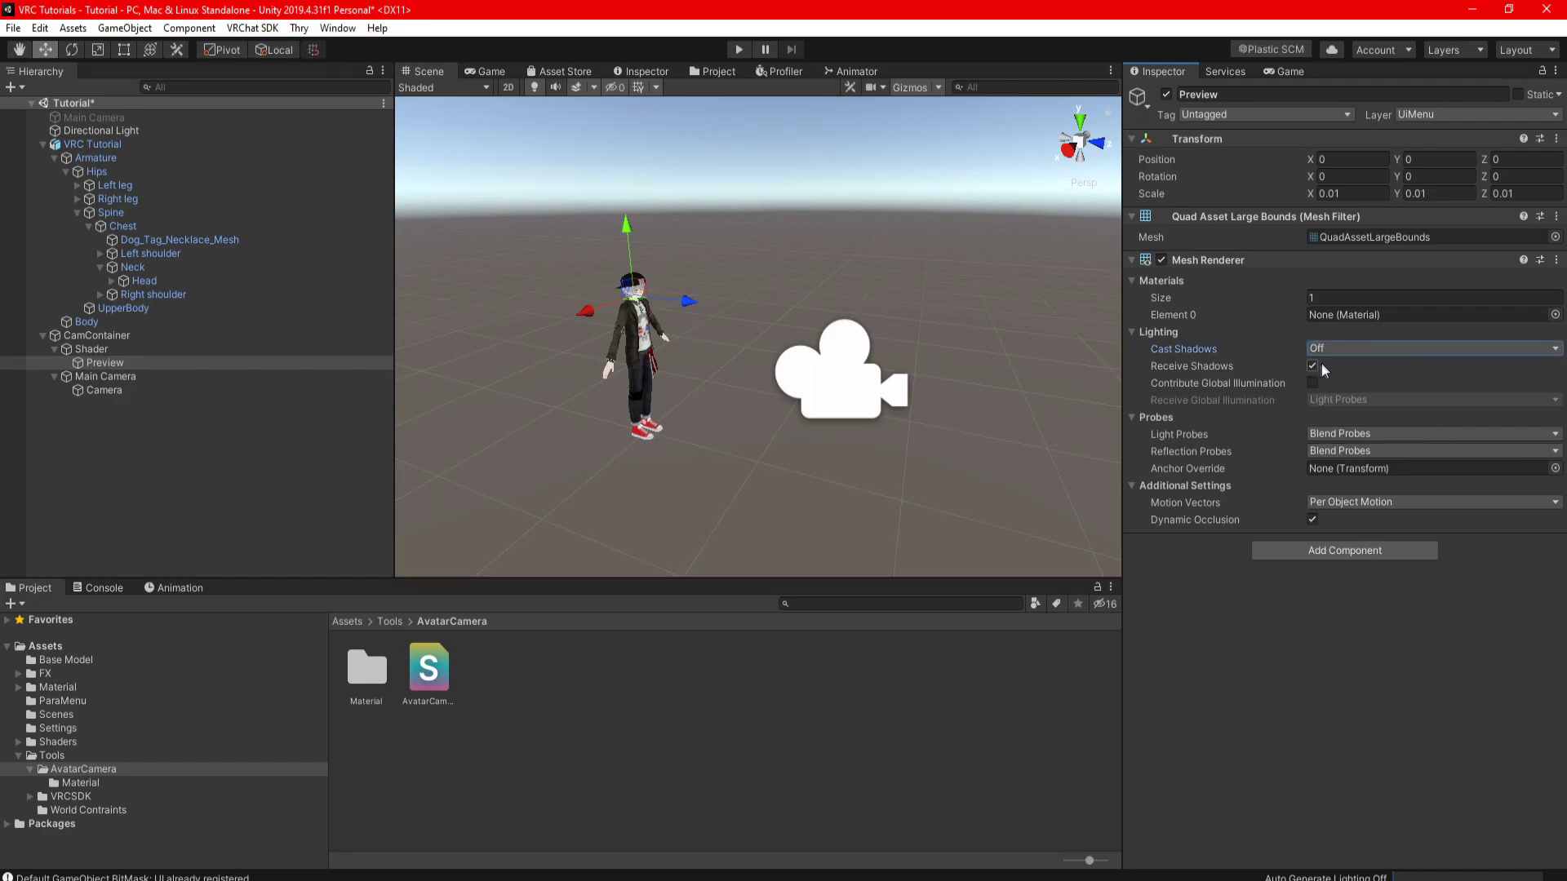
{"action": "left_click", "coordinate": [1312, 366]}
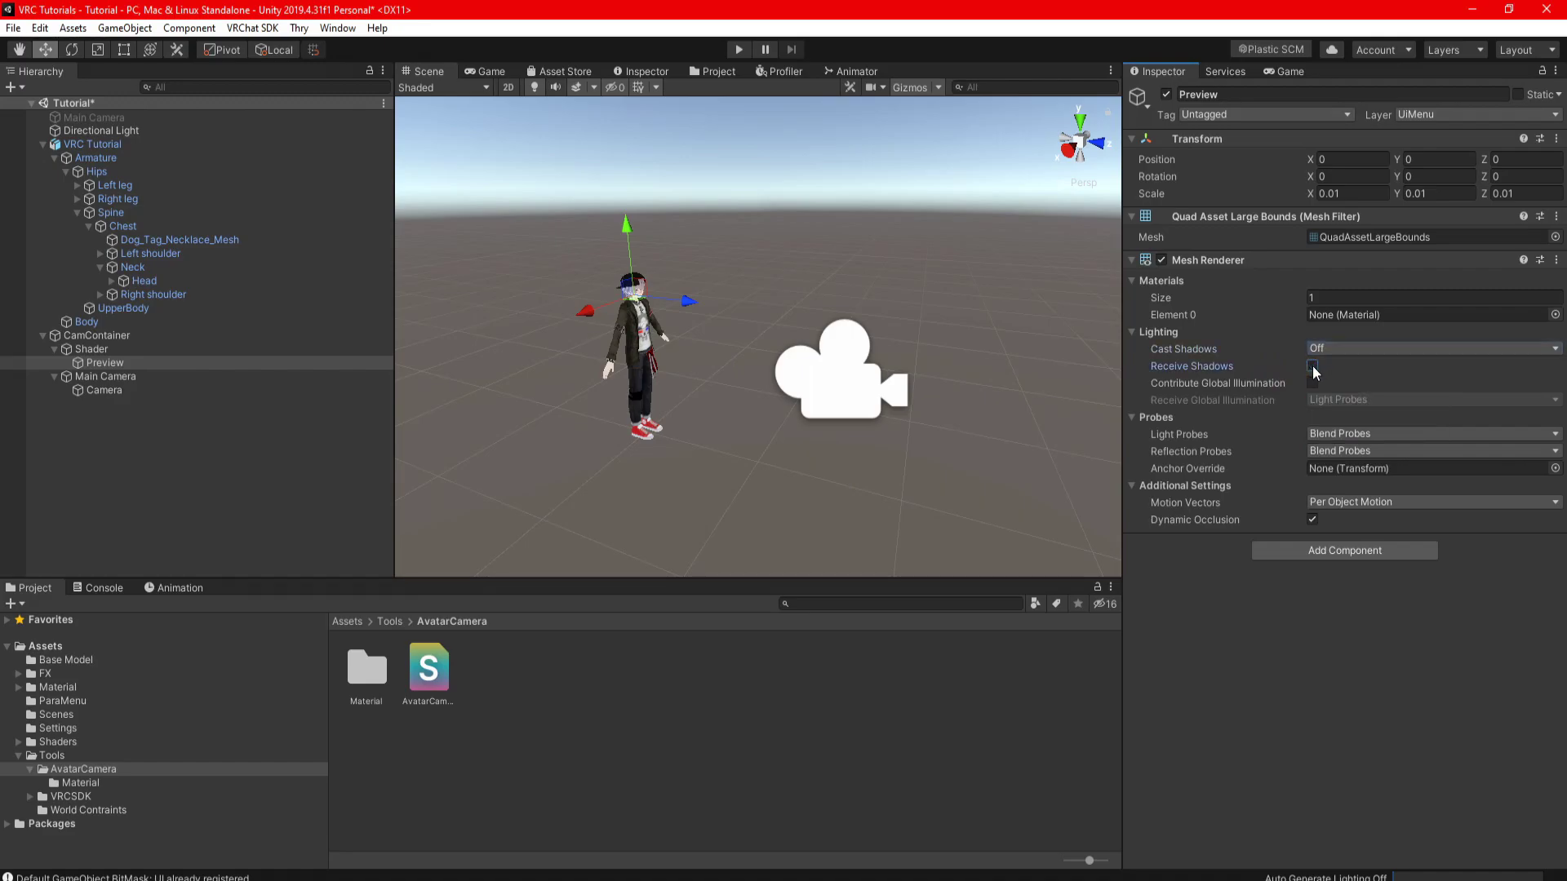
Turn off light probes and reflection probes on Preview's Mesh Renderer
{"action": "left_click", "coordinate": [1349, 433]}
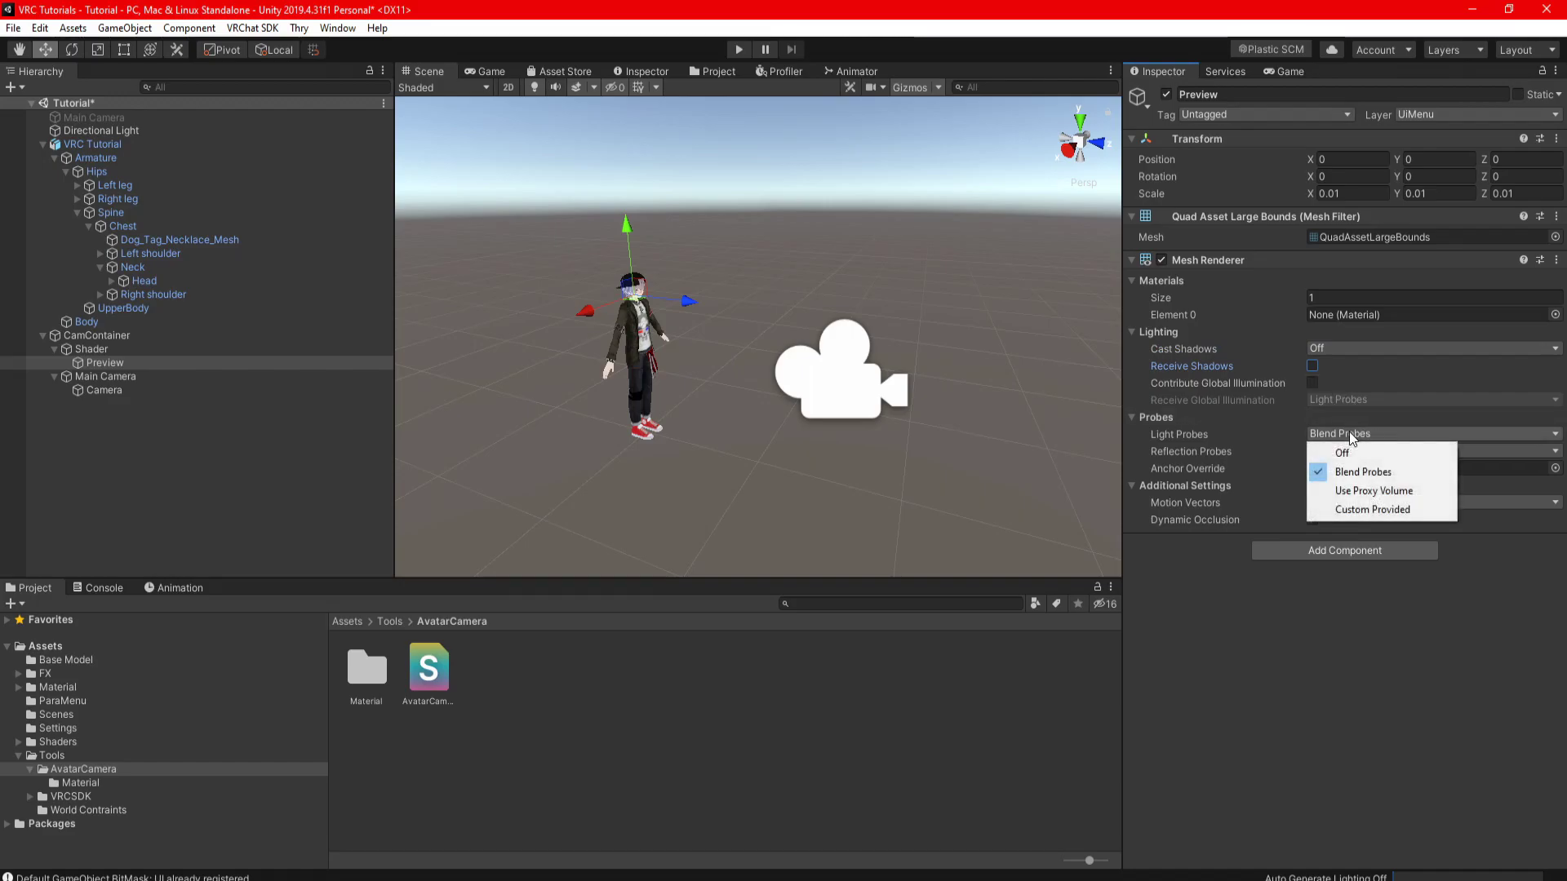
{"action": "left_click", "coordinate": [1349, 448]}
{"action": "left_click", "coordinate": [1348, 449]}
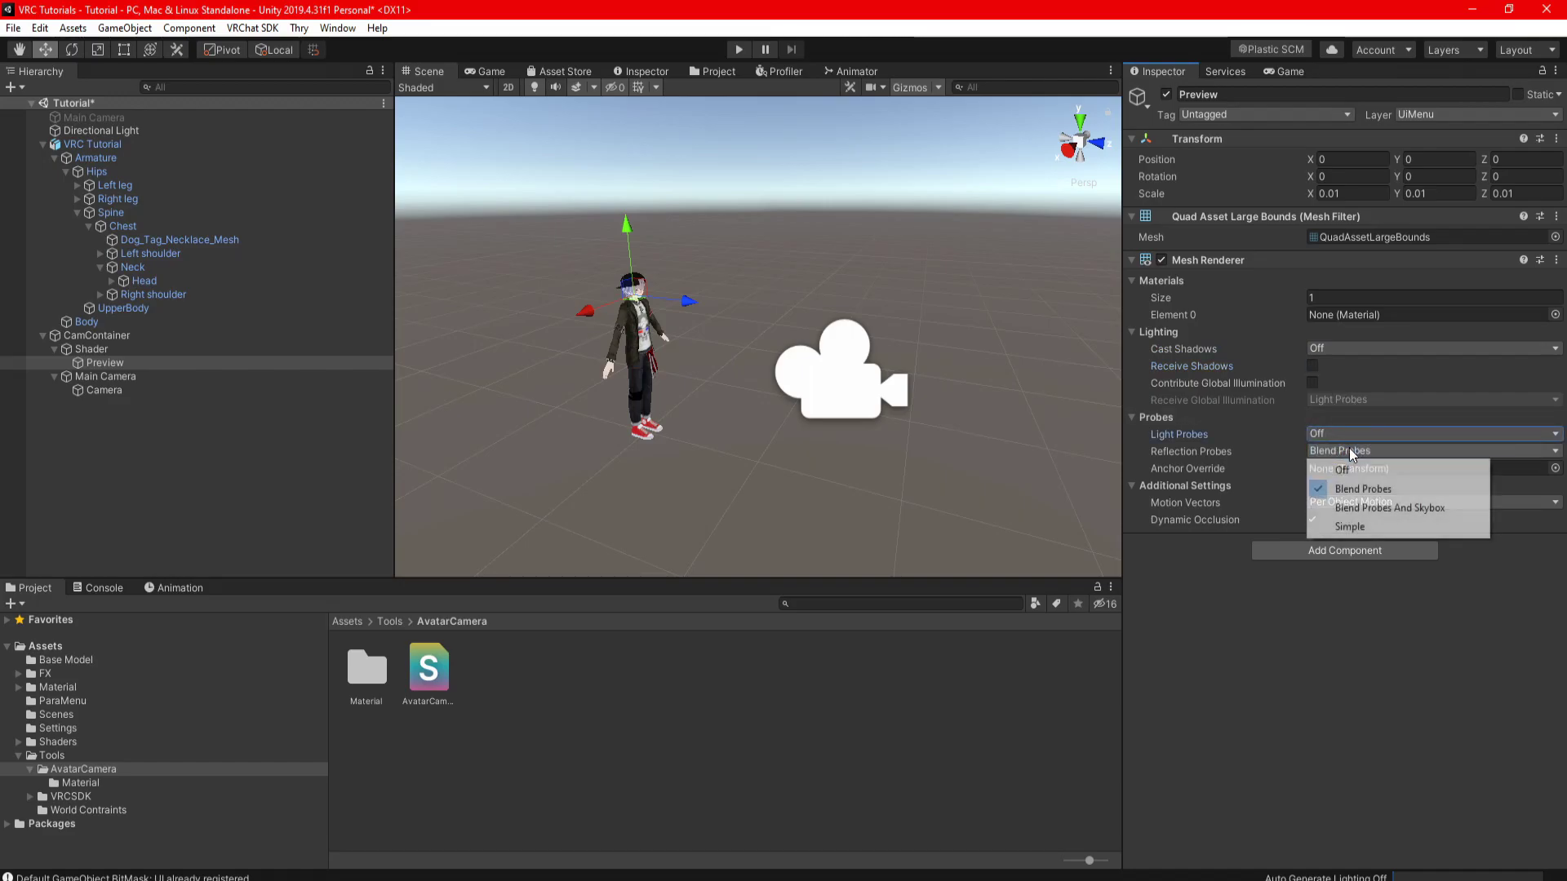
{"action": "left_click", "coordinate": [1343, 461]}
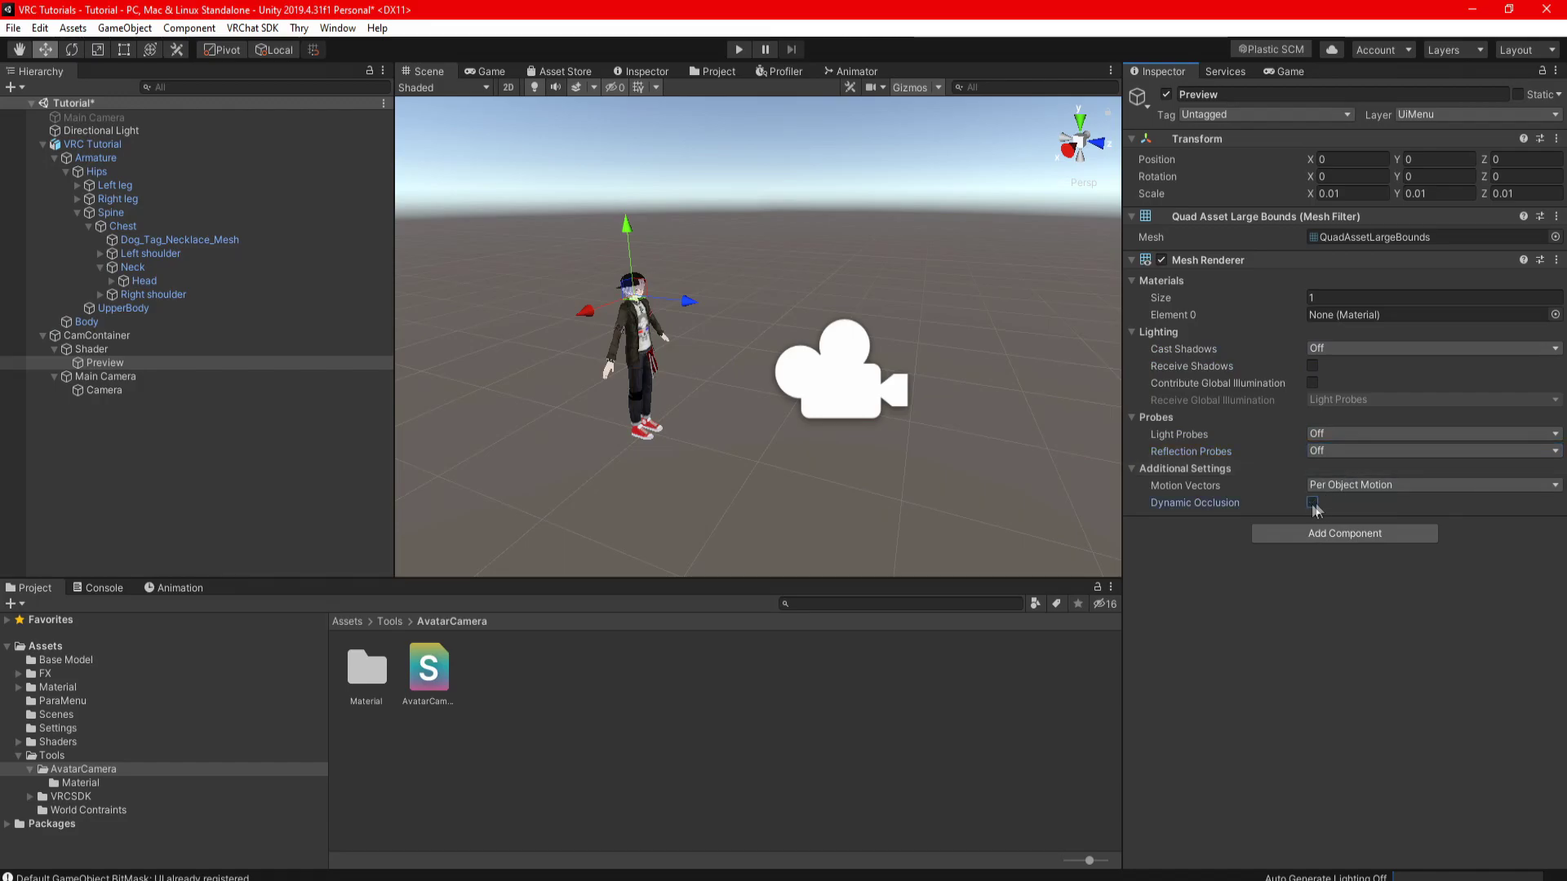
{"action": "left_click", "coordinate": [129, 389]}
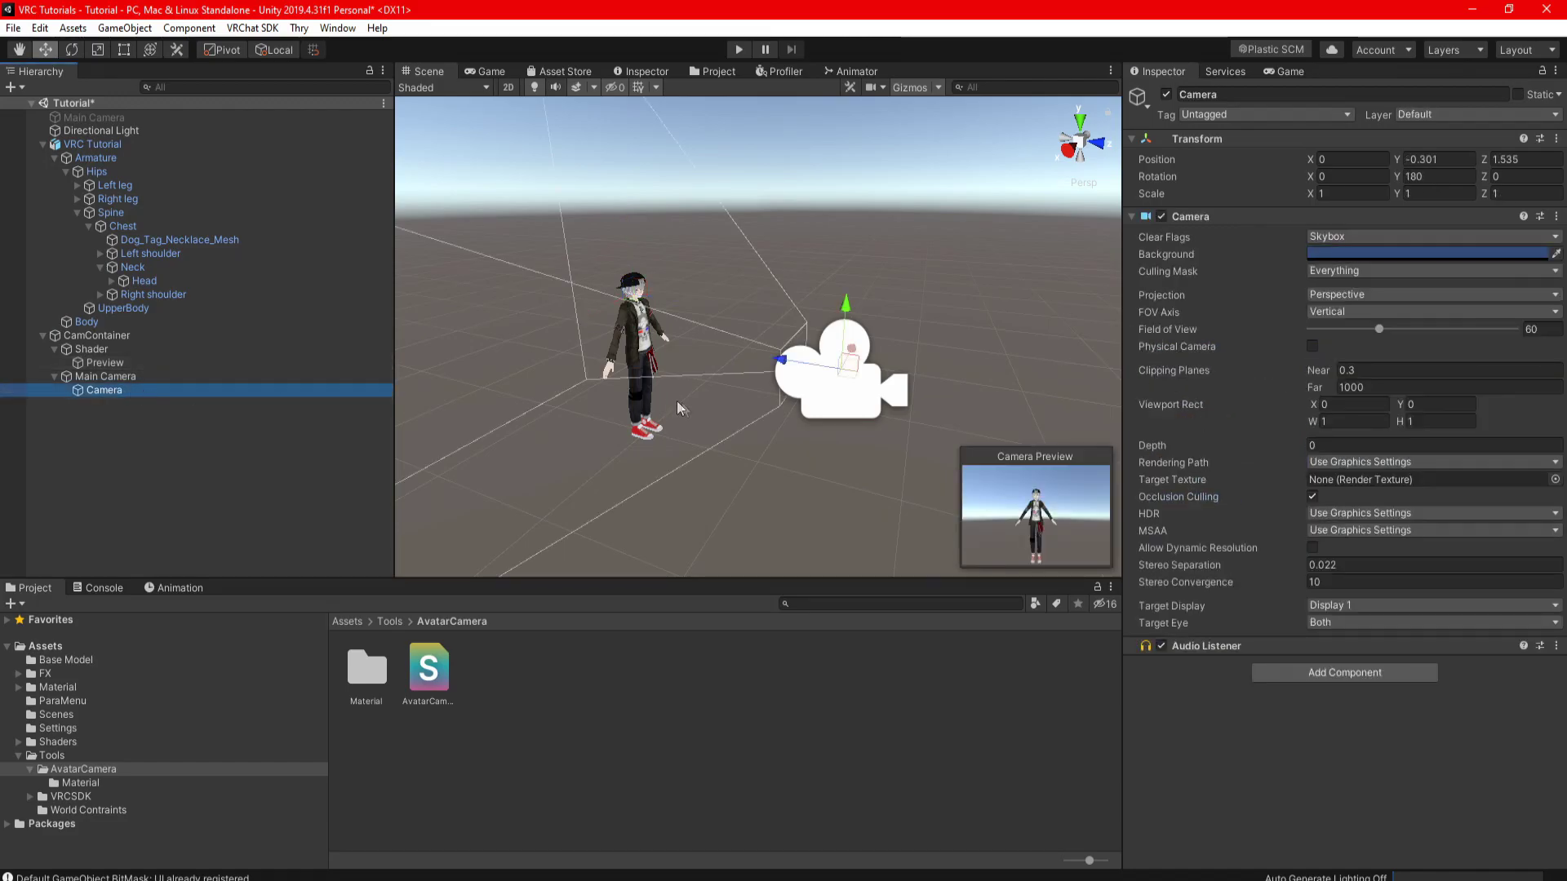
{"action": "left_click", "coordinate": [1338, 237]}
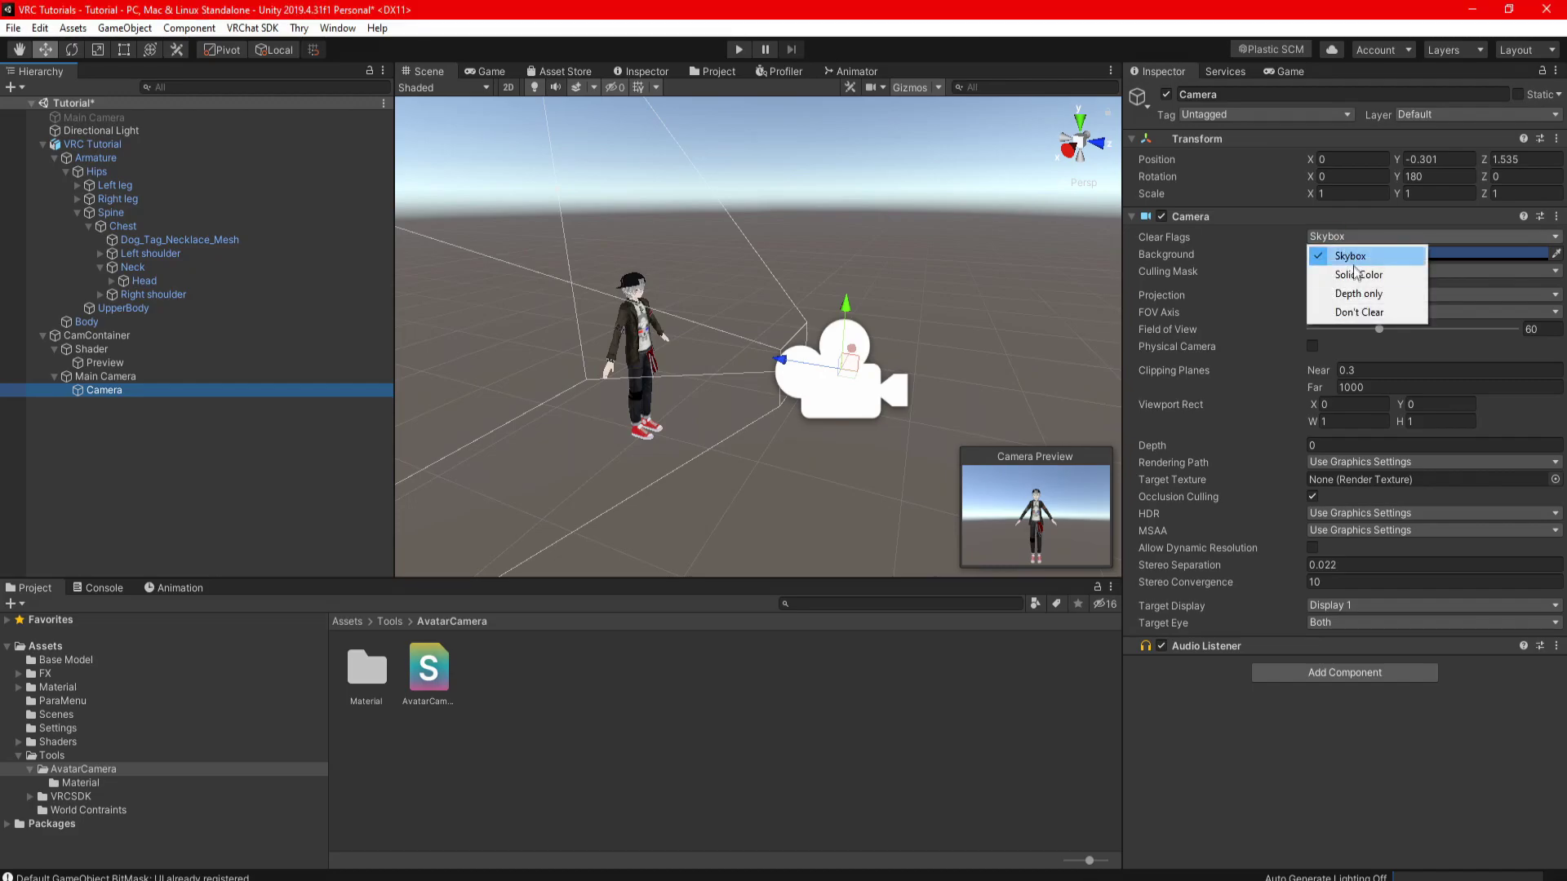
Set the Camera's Clear Flags to Solid Color with background hex 030303
{"action": "left_click", "coordinate": [1346, 274]}
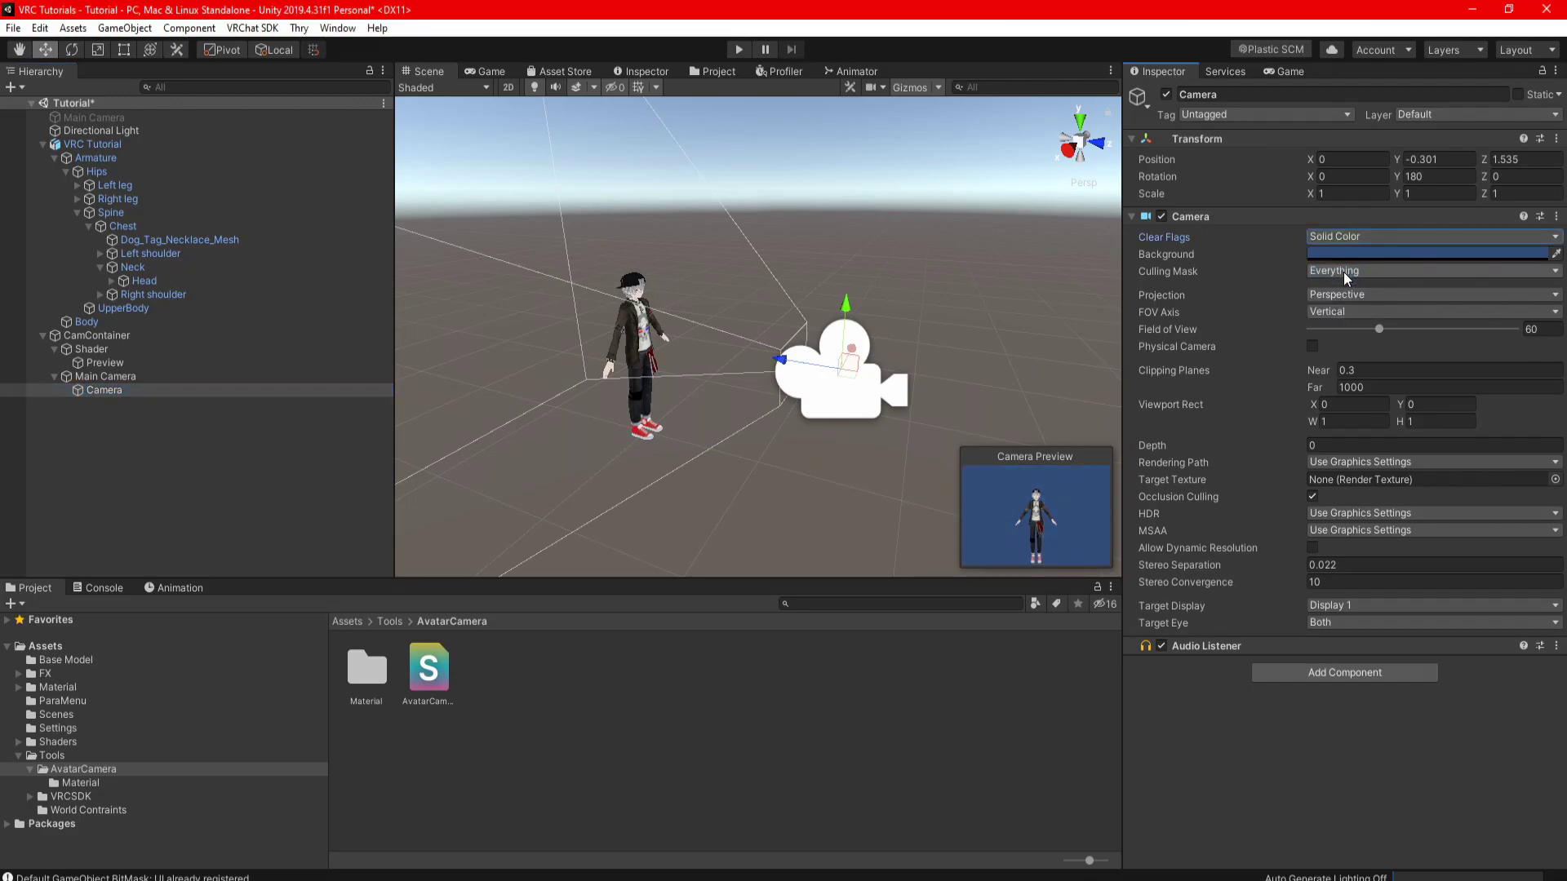
{"action": "left_click", "coordinate": [1338, 255]}
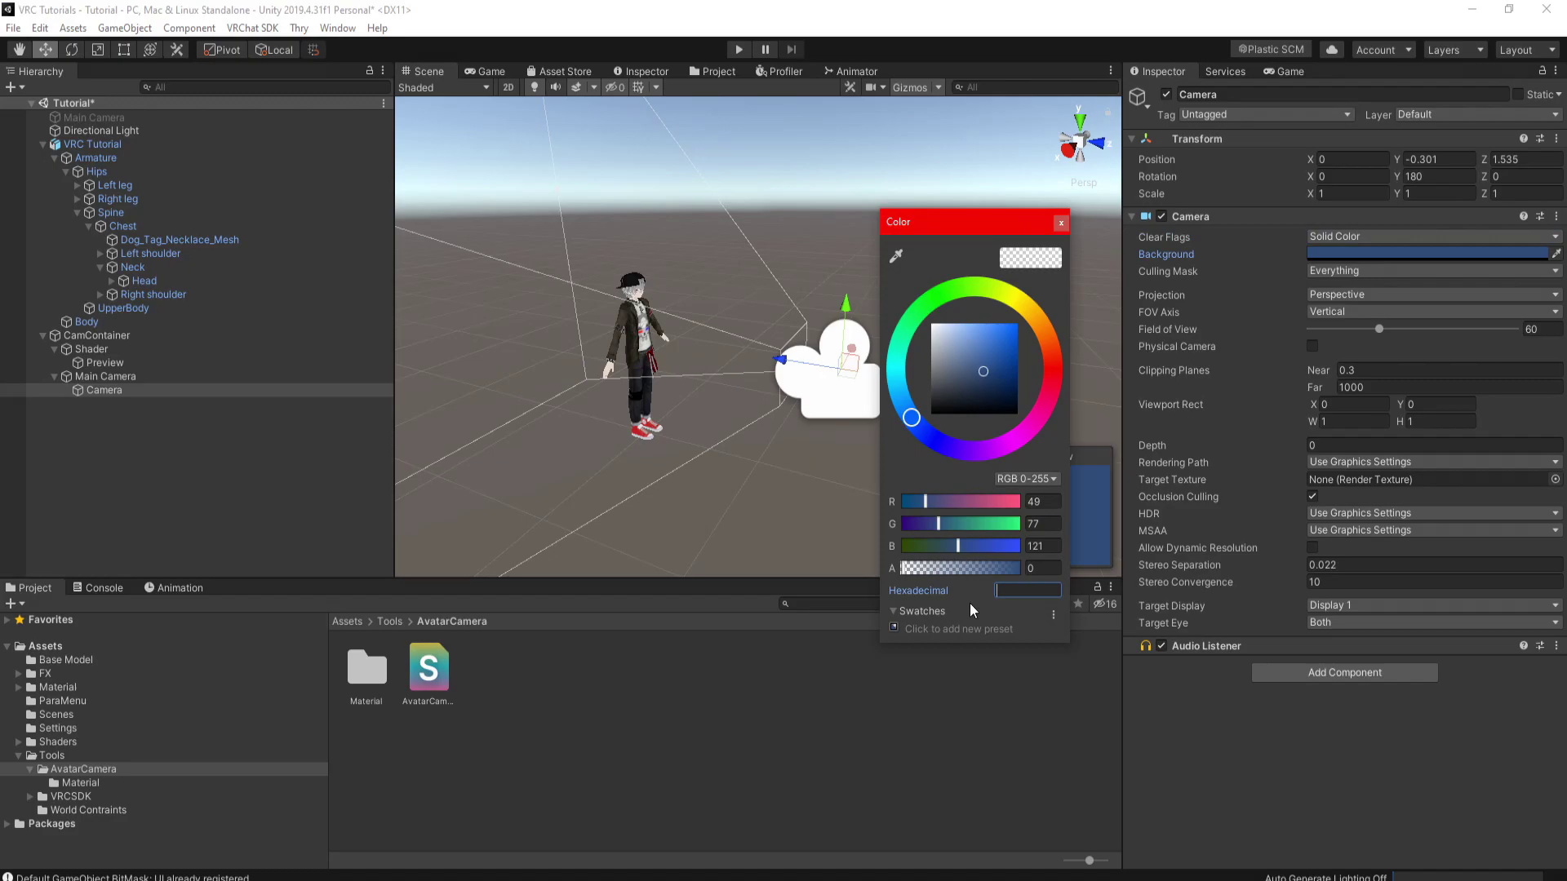
{"action": "type", "text": "030303"}
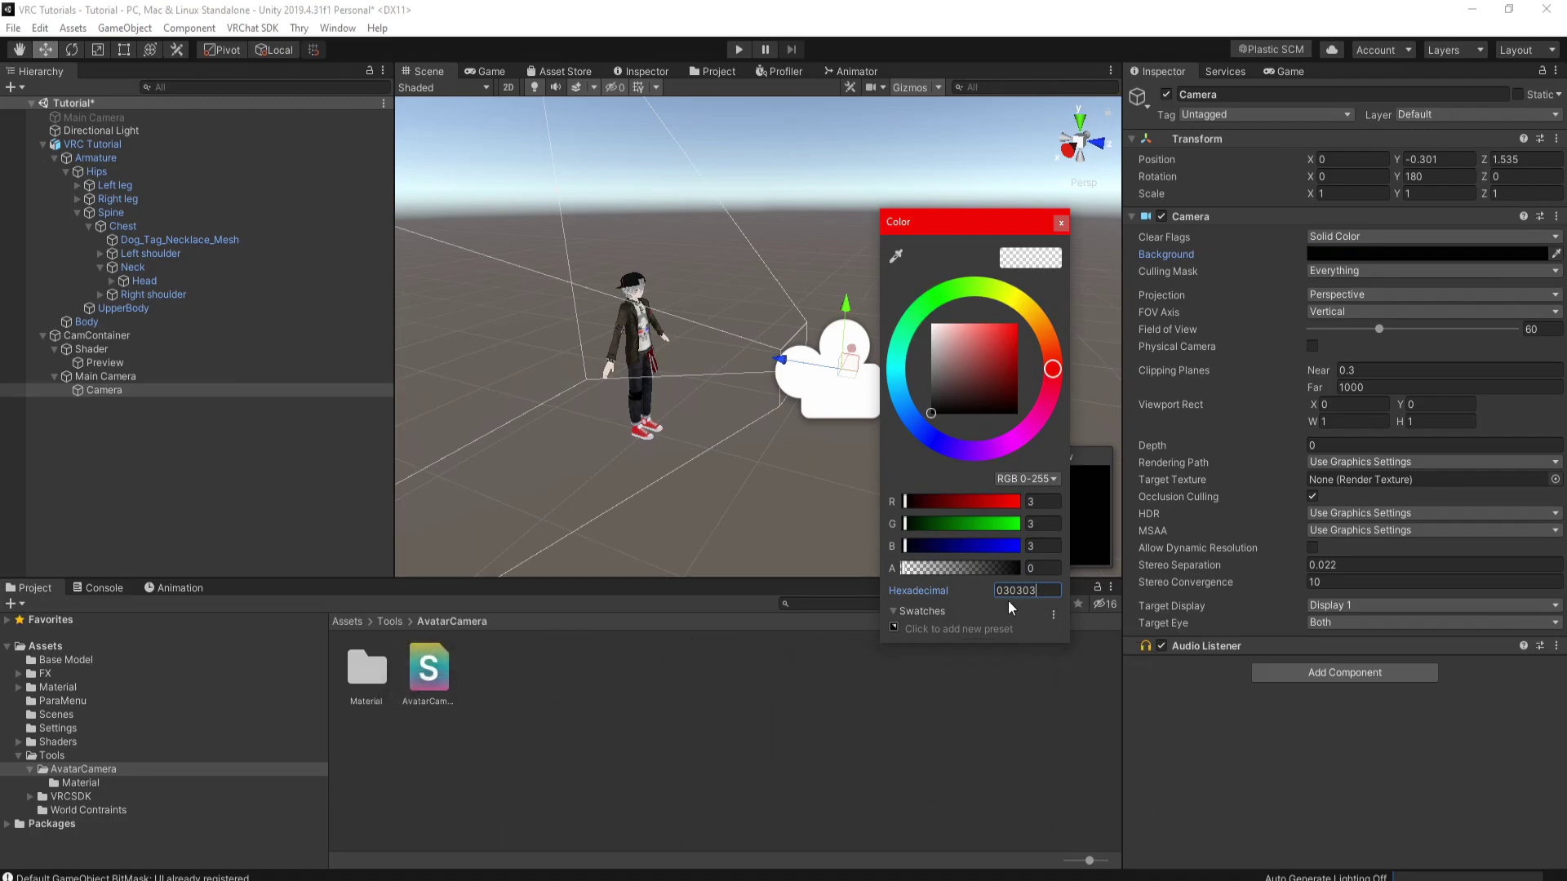
{"action": "left_click", "coordinate": [1328, 272]}
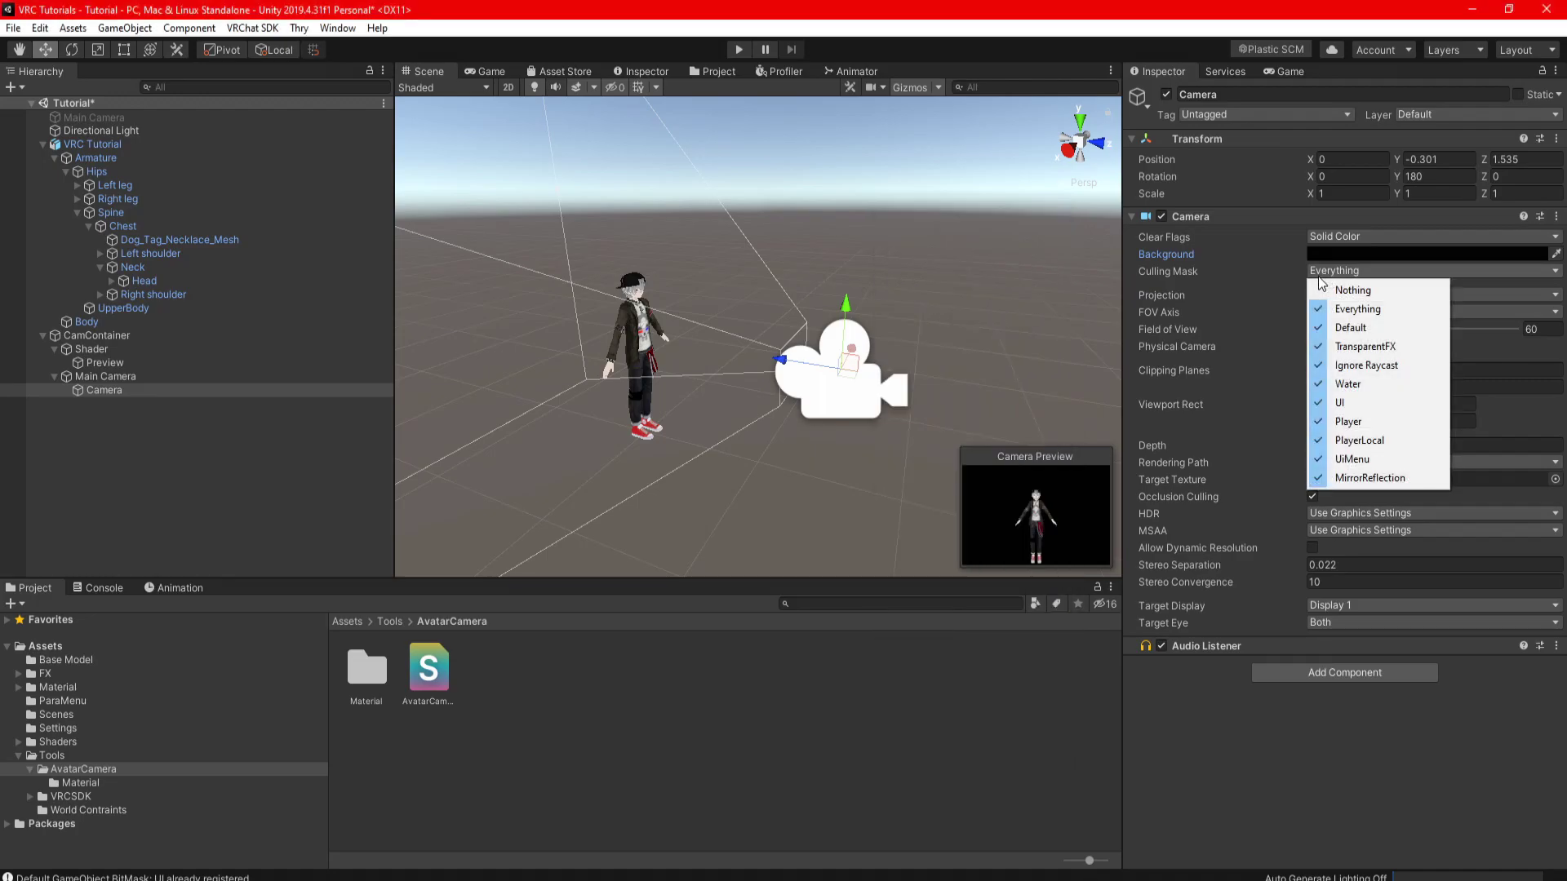
Limit the Camera's culling mask to only the MirrorReflection layer
{"action": "left_click", "coordinate": [1323, 291]}
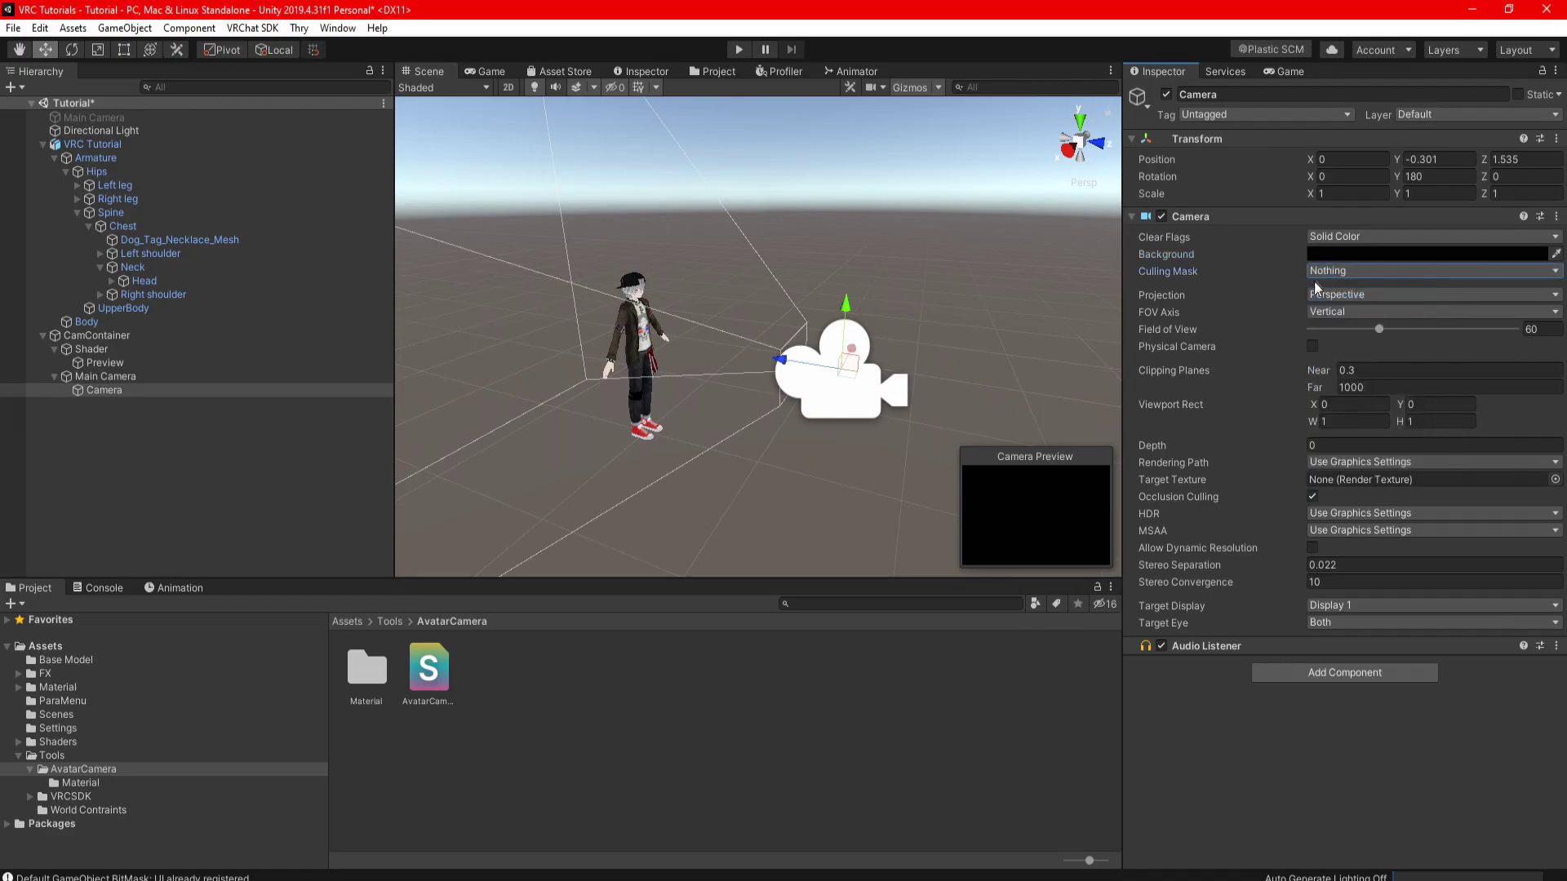
{"action": "left_click", "coordinate": [1324, 272]}
{"action": "left_click", "coordinate": [1359, 479]}
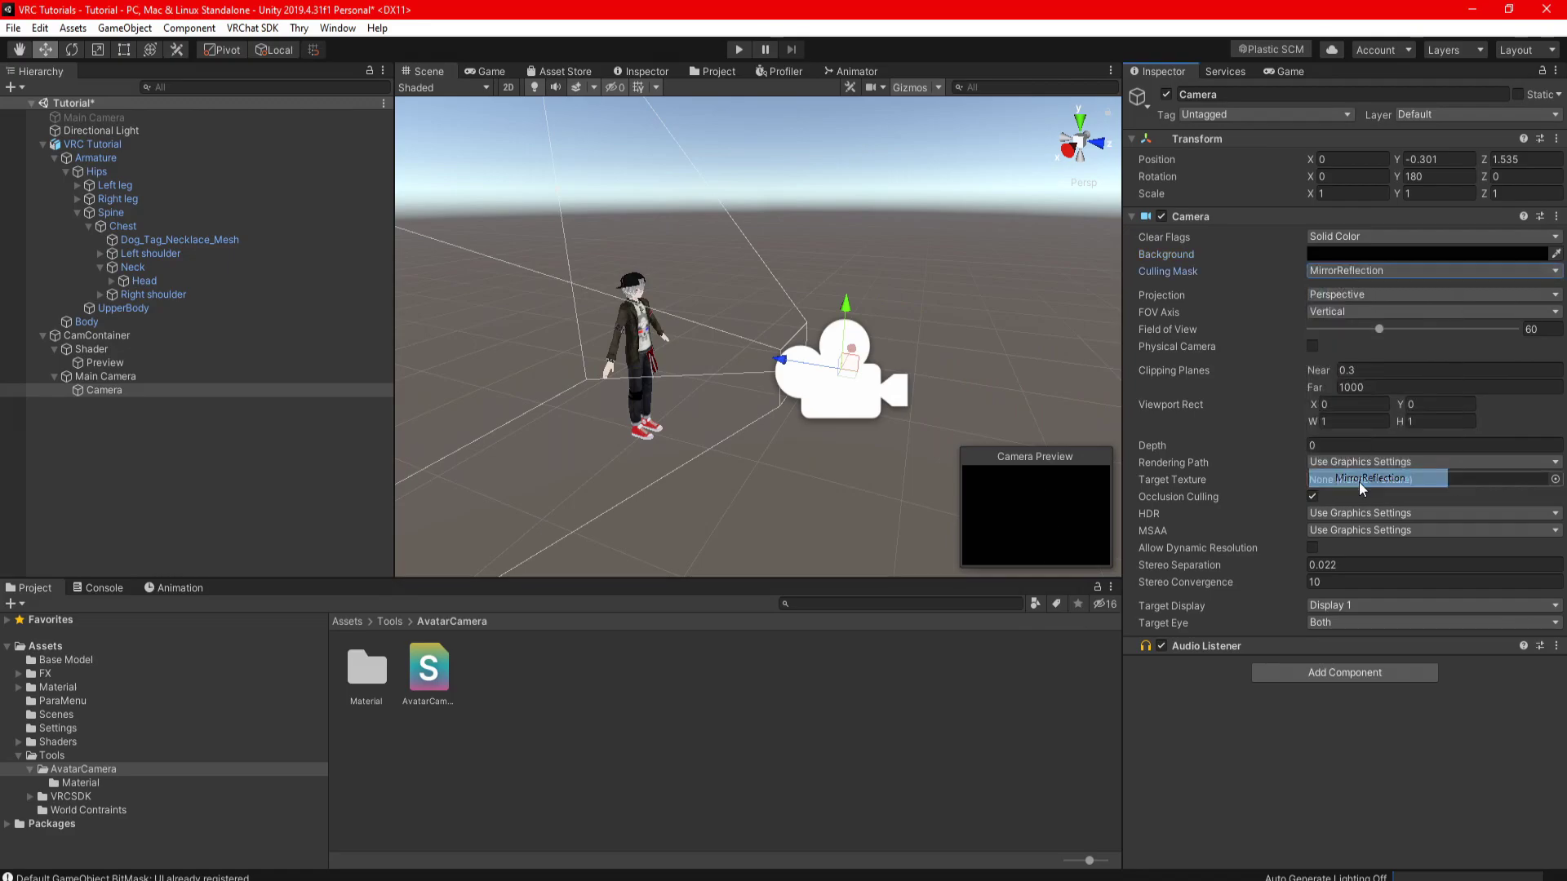
{"action": "left_click", "coordinate": [1335, 278]}
{"action": "key", "text": "Escape"}
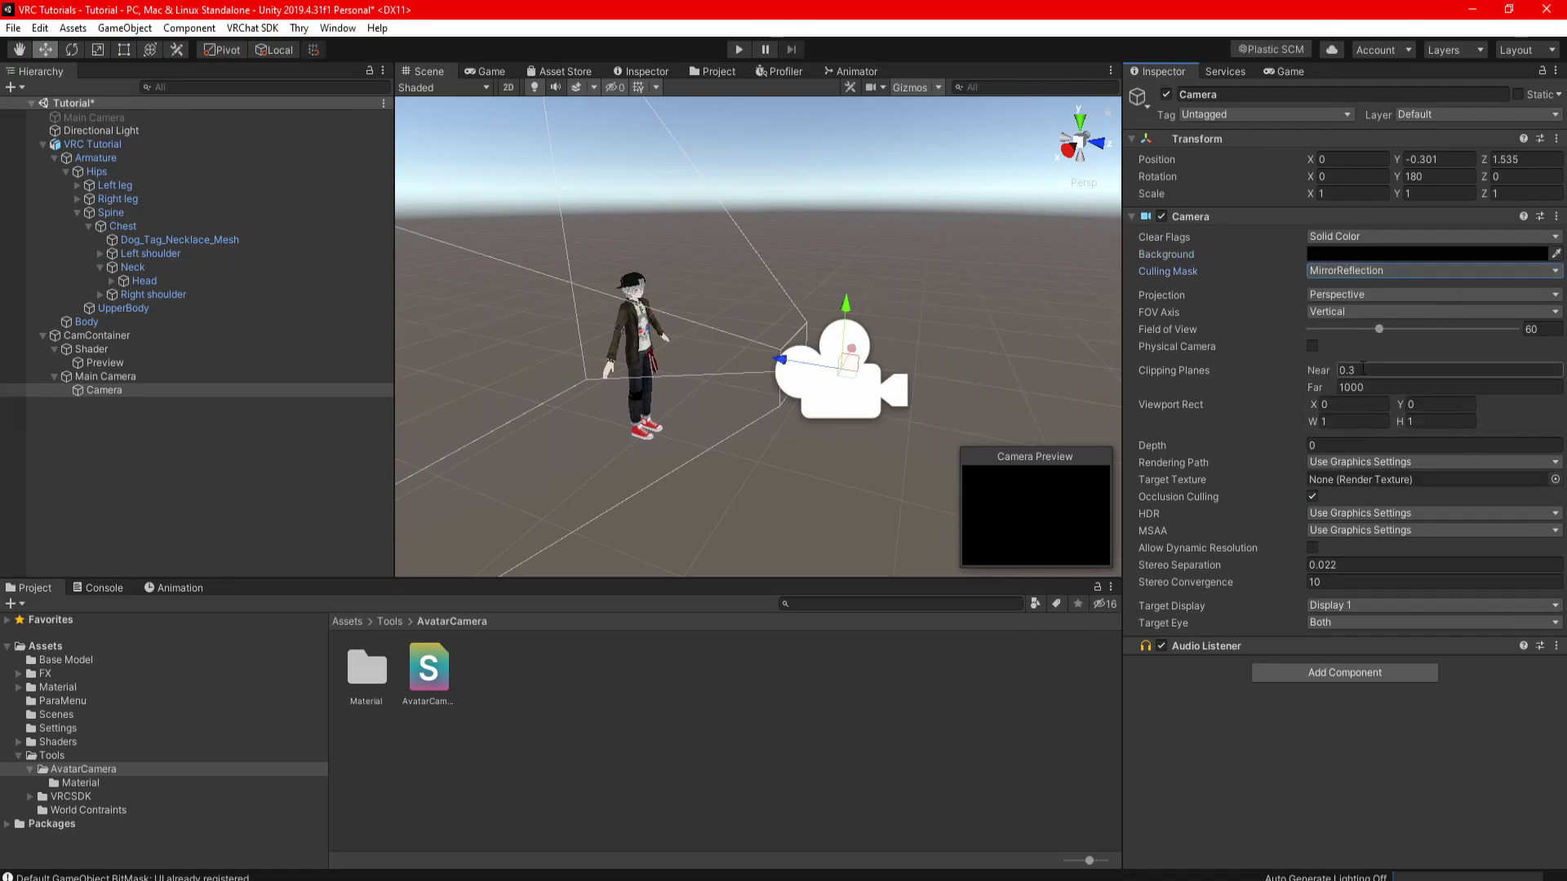
Set the Camera's clipping planes to near 0.01 and far 5
{"action": "left_click", "coordinate": [1363, 369]}
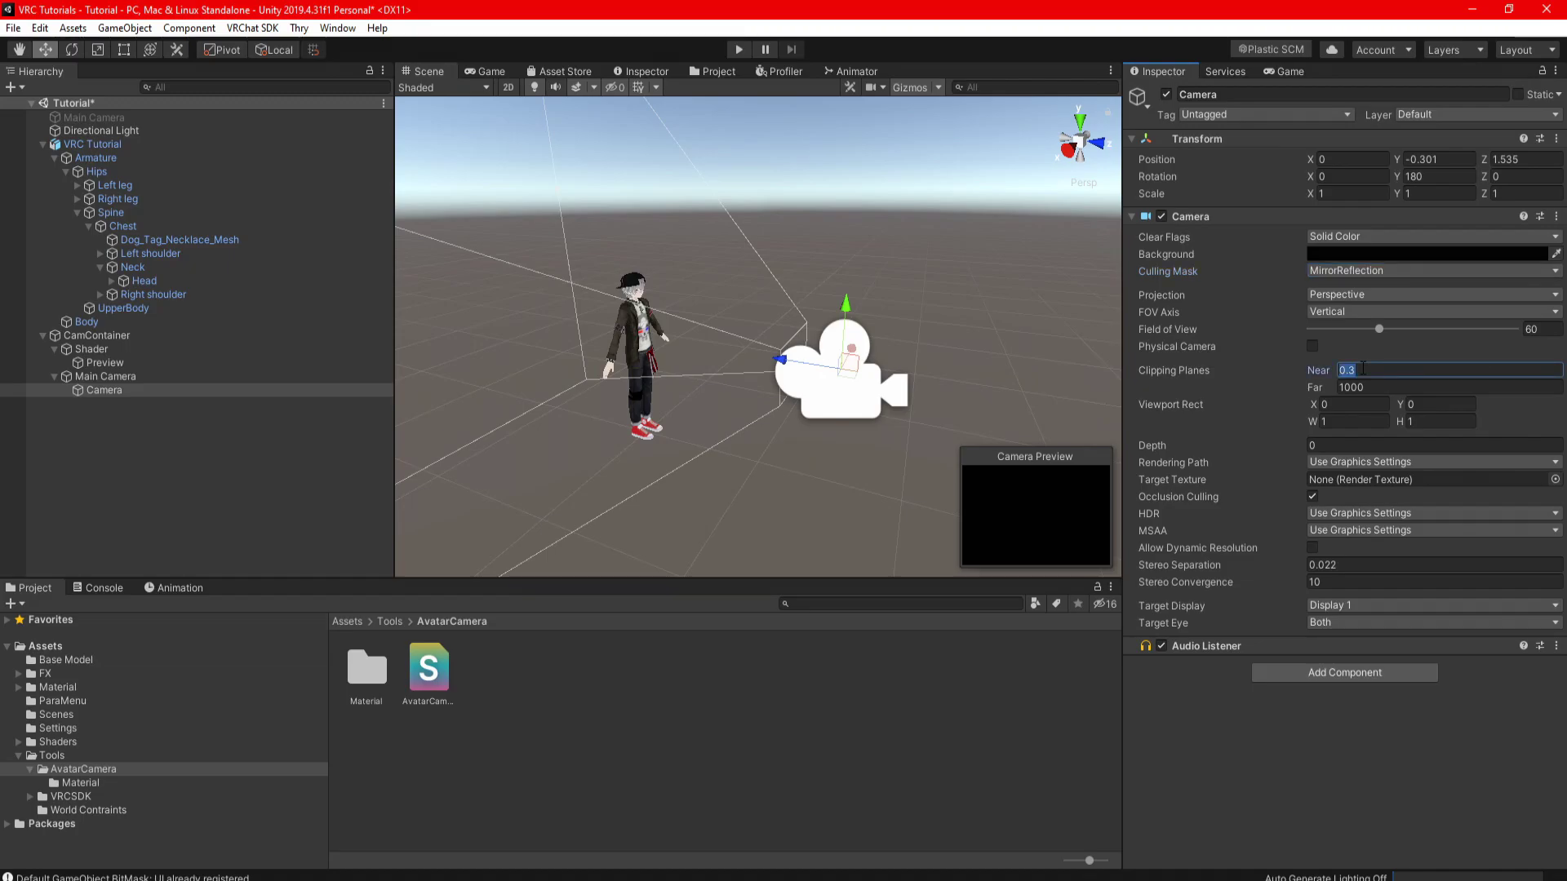
{"action": "type", "text": "01"}
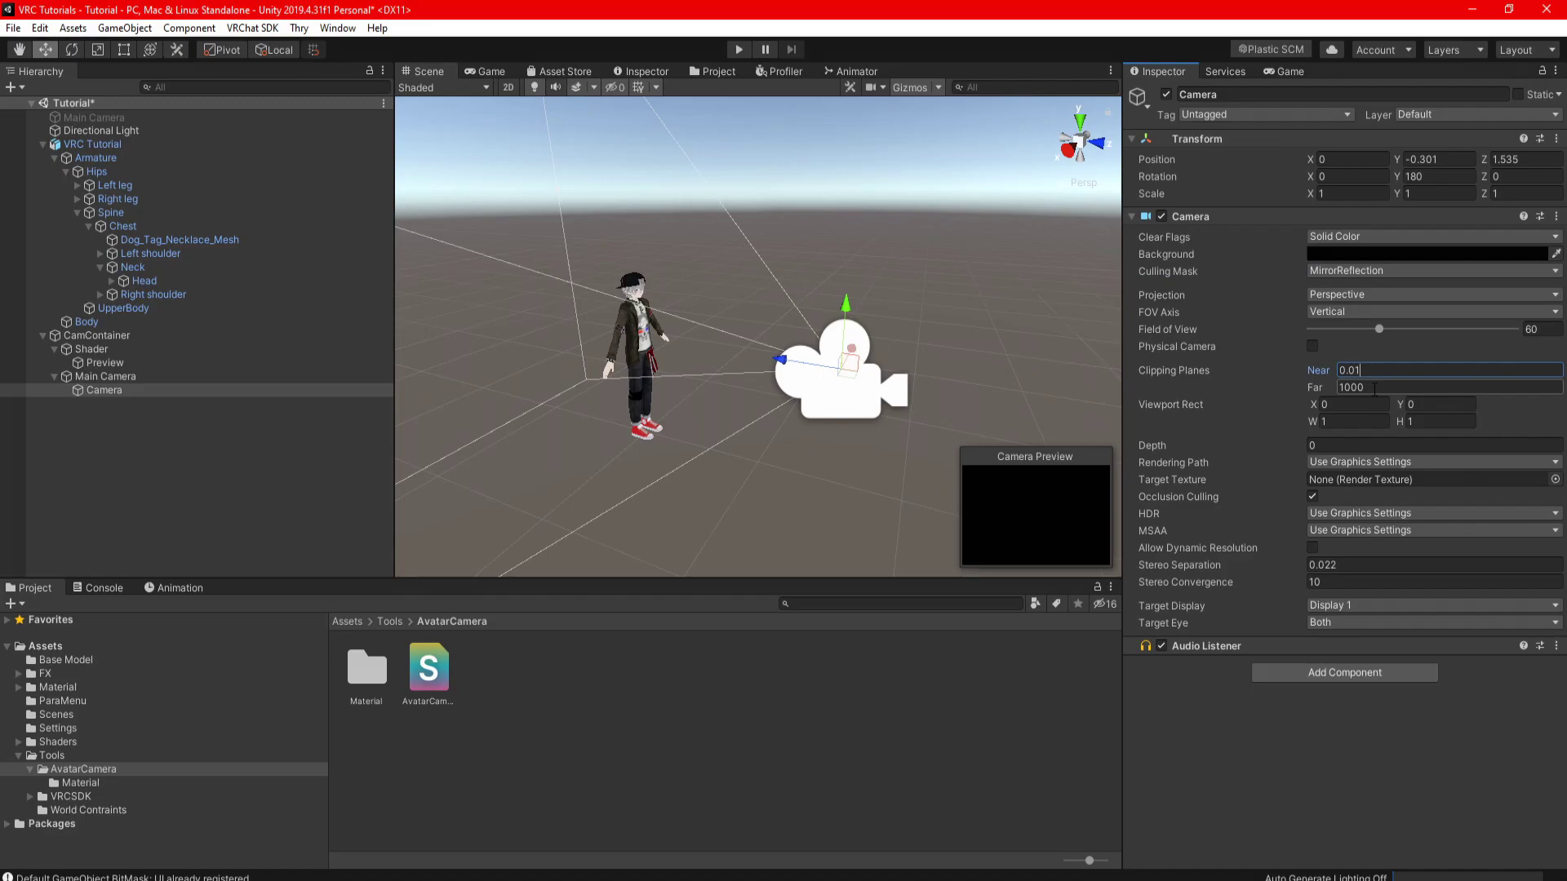
{"action": "left_click", "coordinate": [1374, 389]}
{"action": "type", "text": "5"}
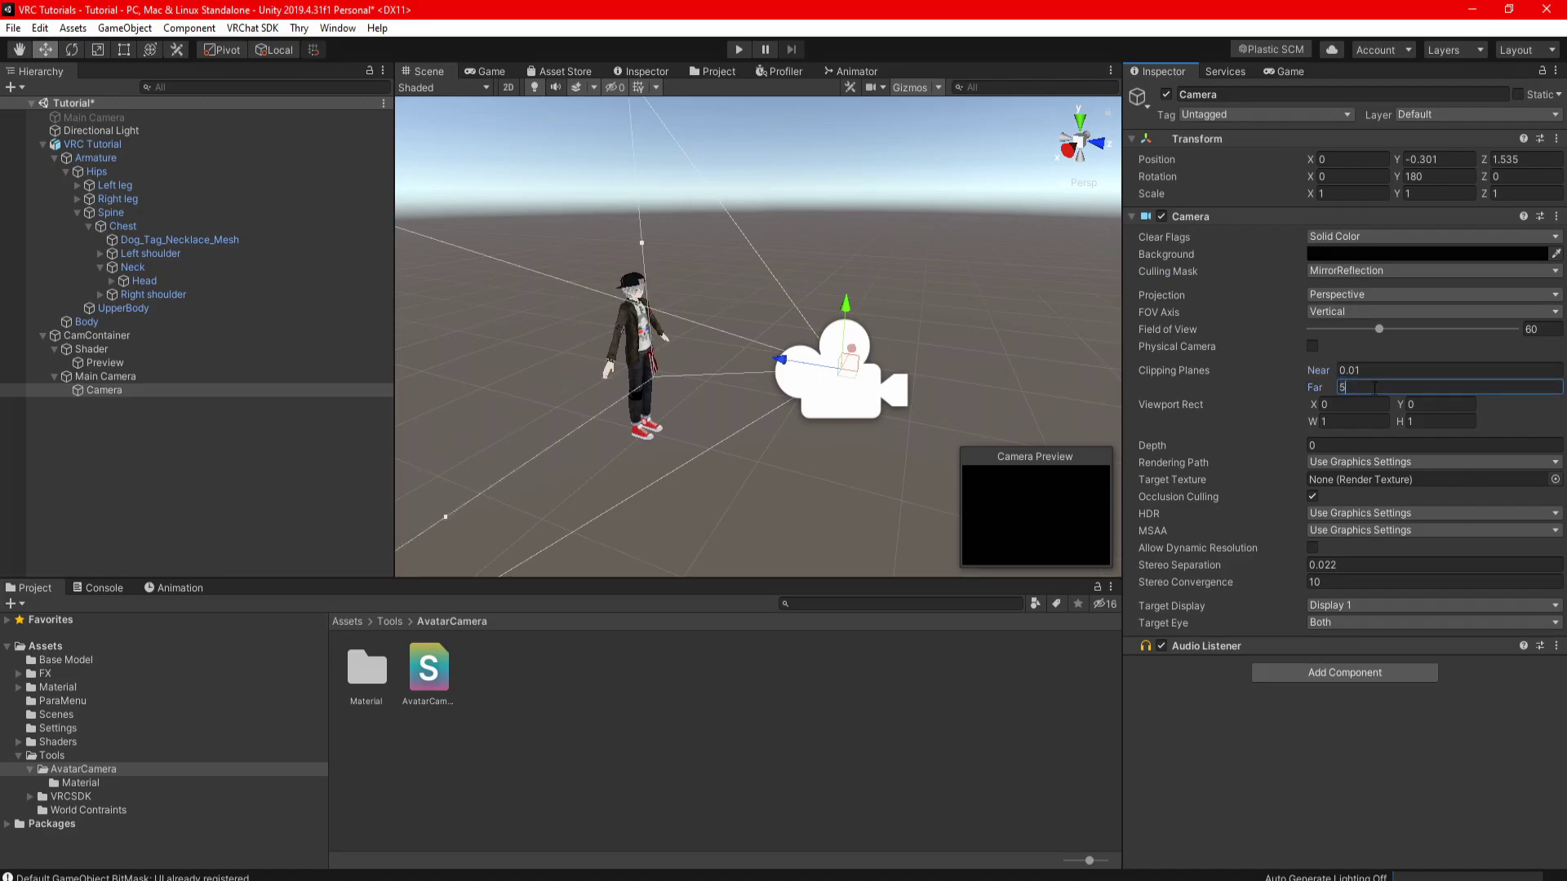
{"action": "key", "text": "Return"}
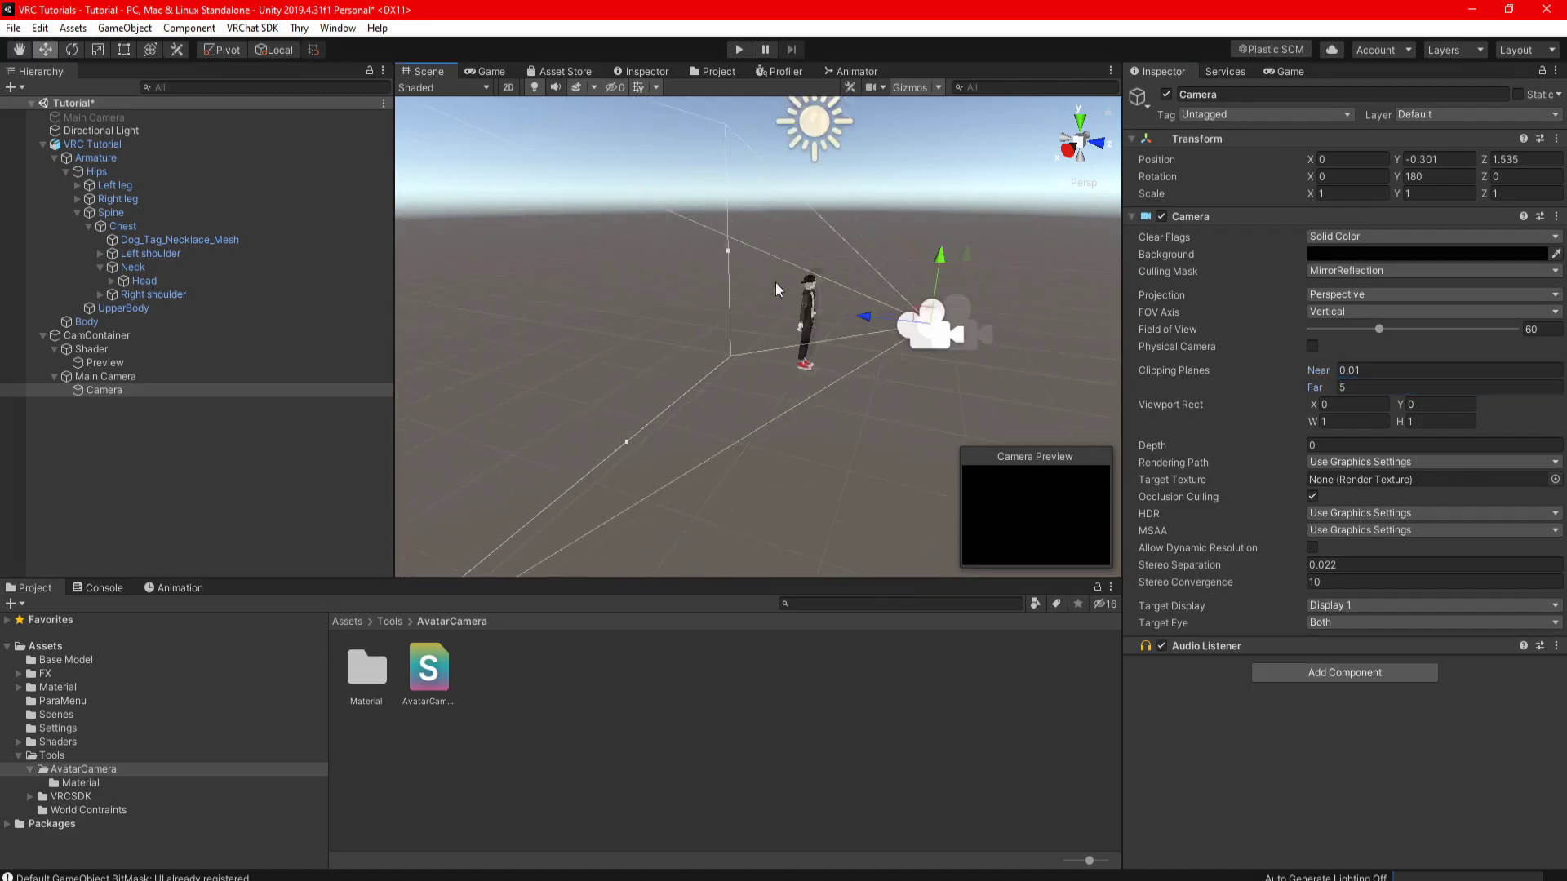
{"action": "left_click", "coordinate": [1345, 512]}
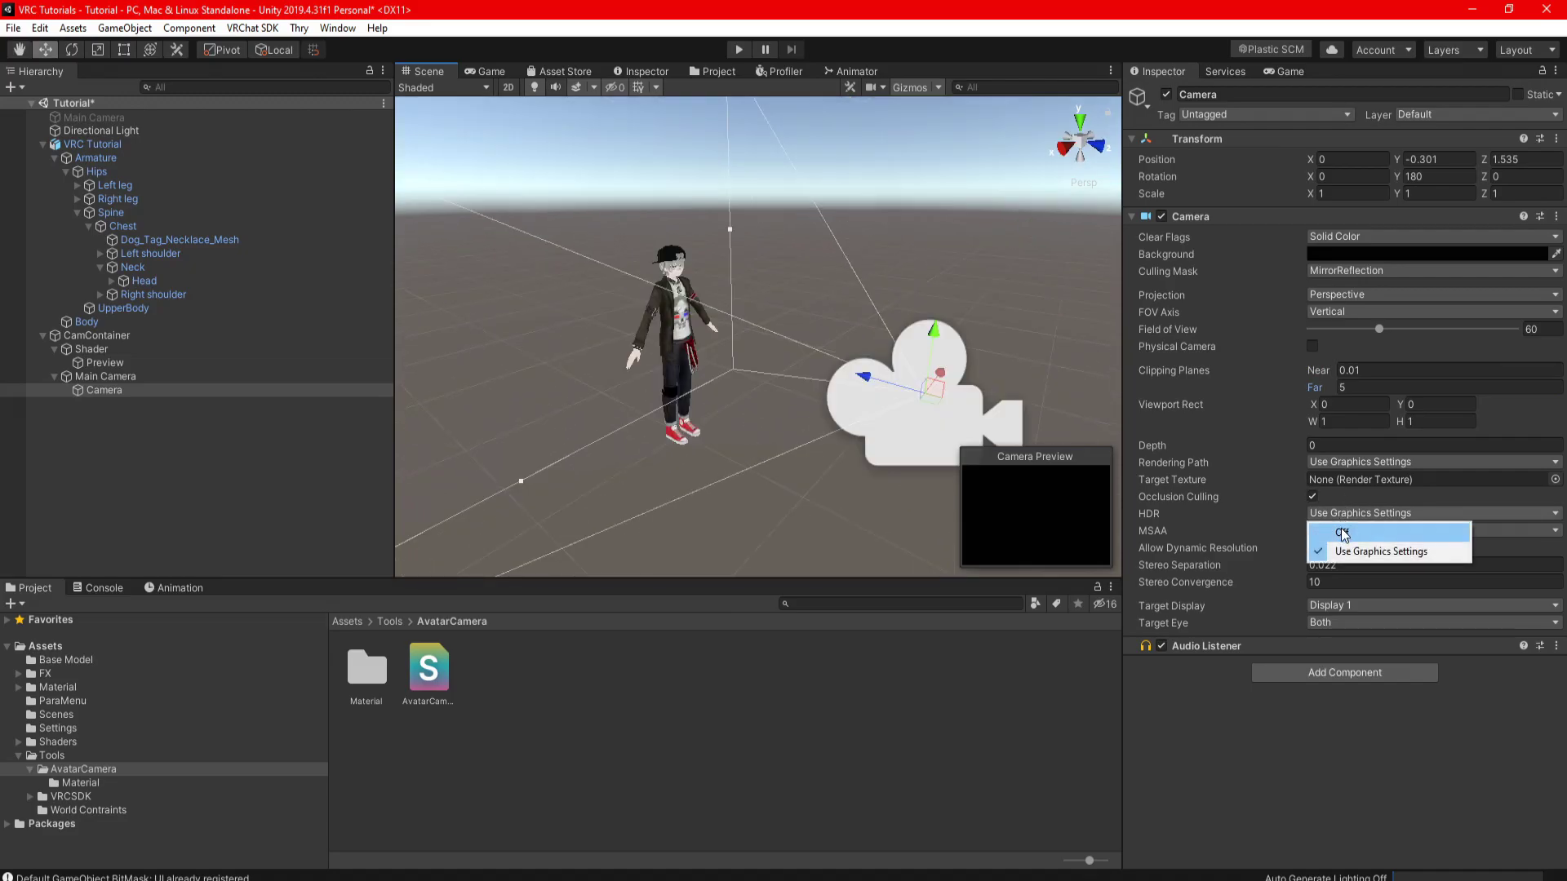
Turn off HDR, MSAA and occlusion culling on the Camera and remove its Audio Listener
{"action": "left_click", "coordinate": [1343, 533]}
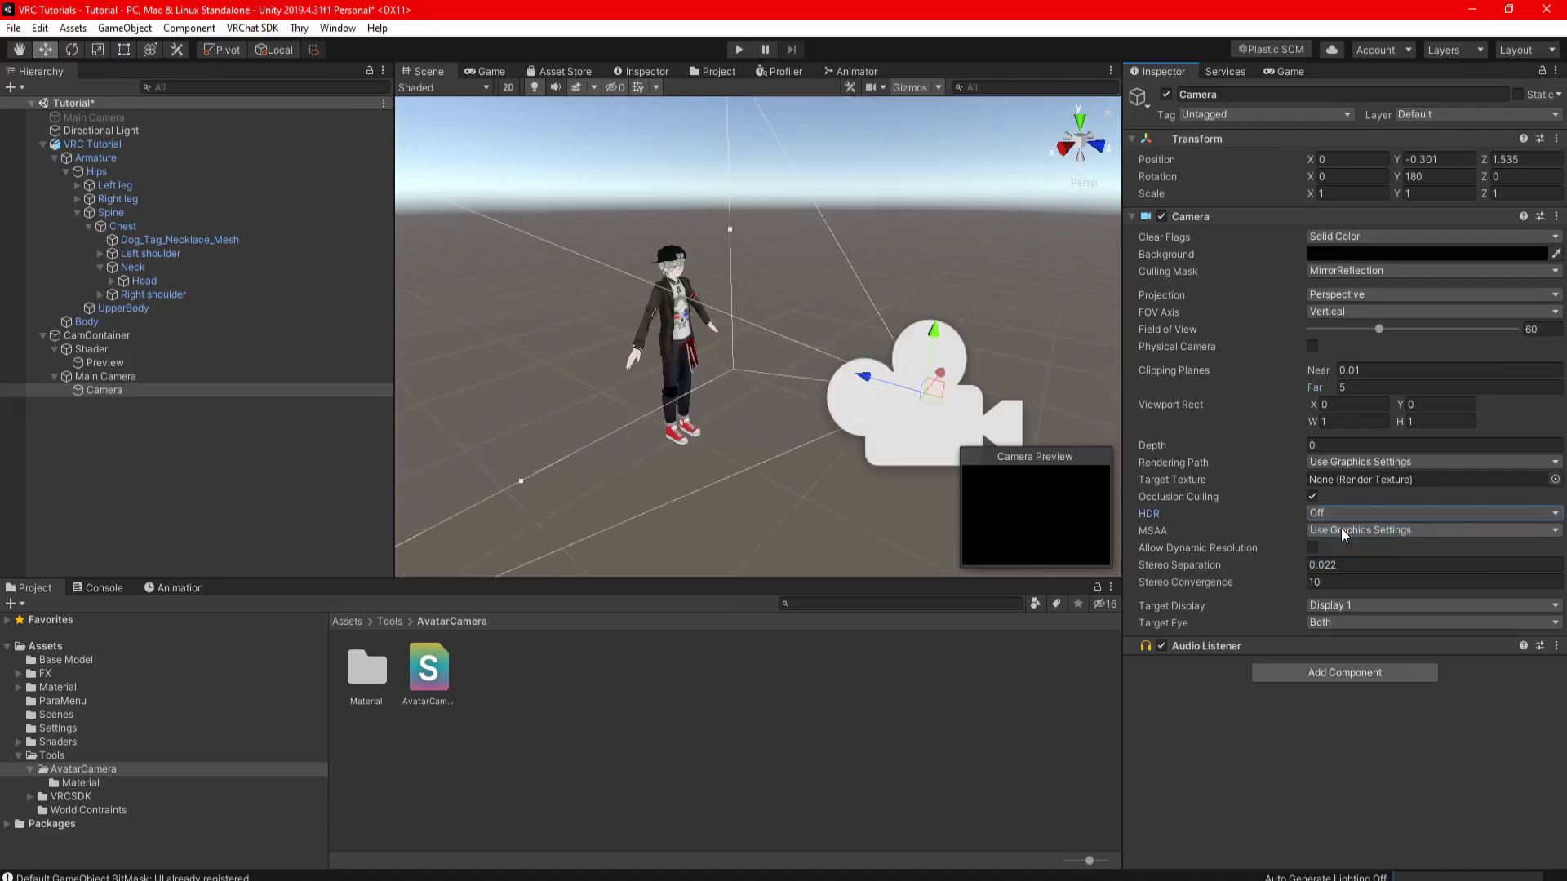
{"action": "left_click", "coordinate": [1340, 529]}
{"action": "left_click", "coordinate": [1339, 544]}
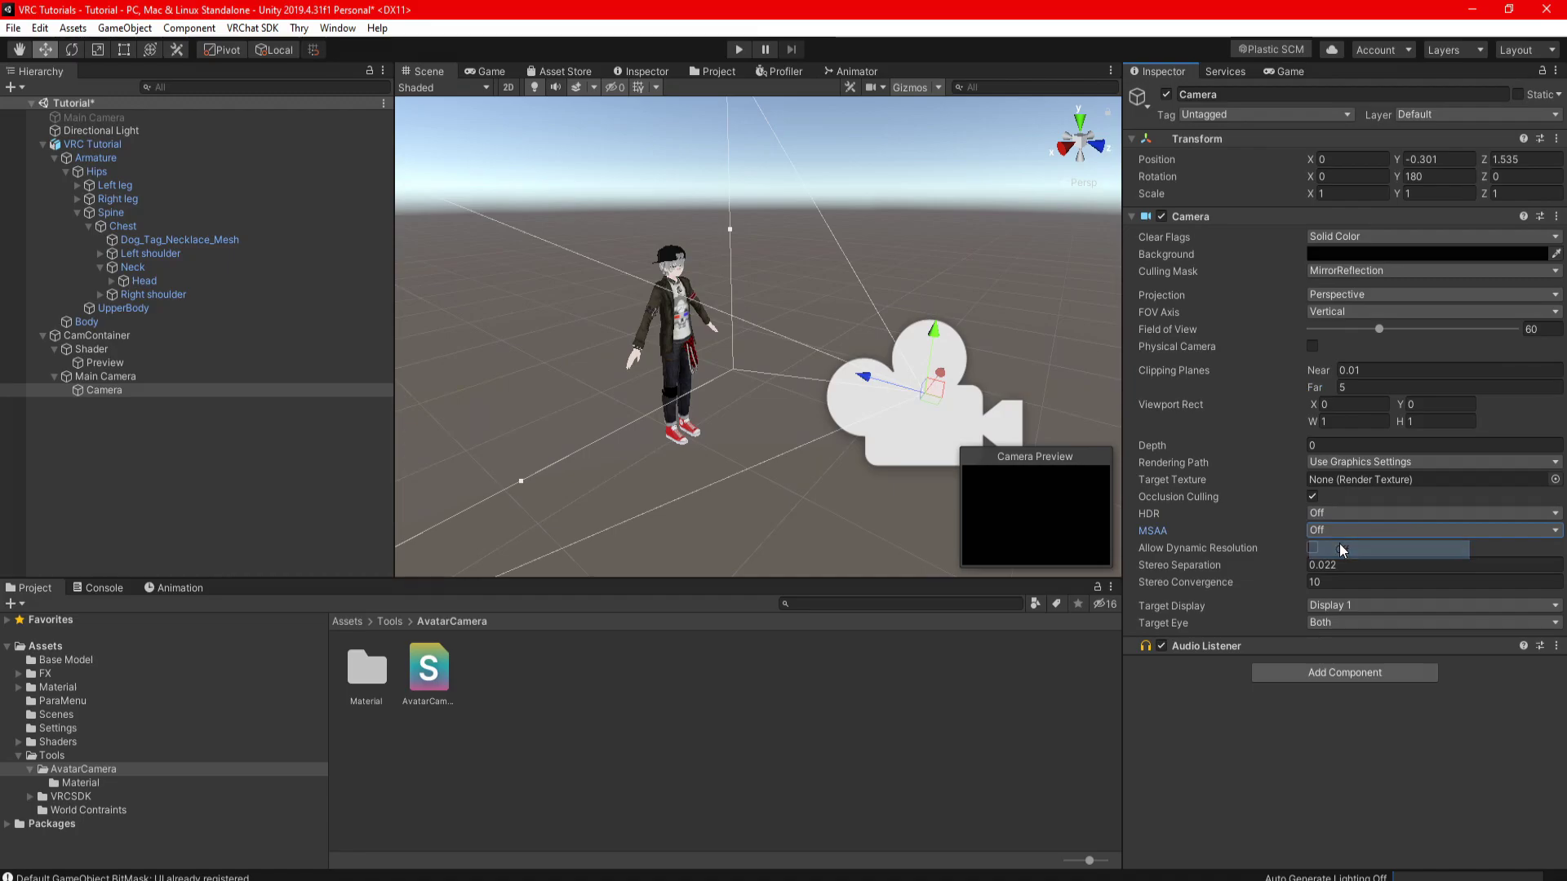
{"action": "left_click", "coordinate": [1313, 497]}
{"action": "right_click", "coordinate": [1215, 646]}
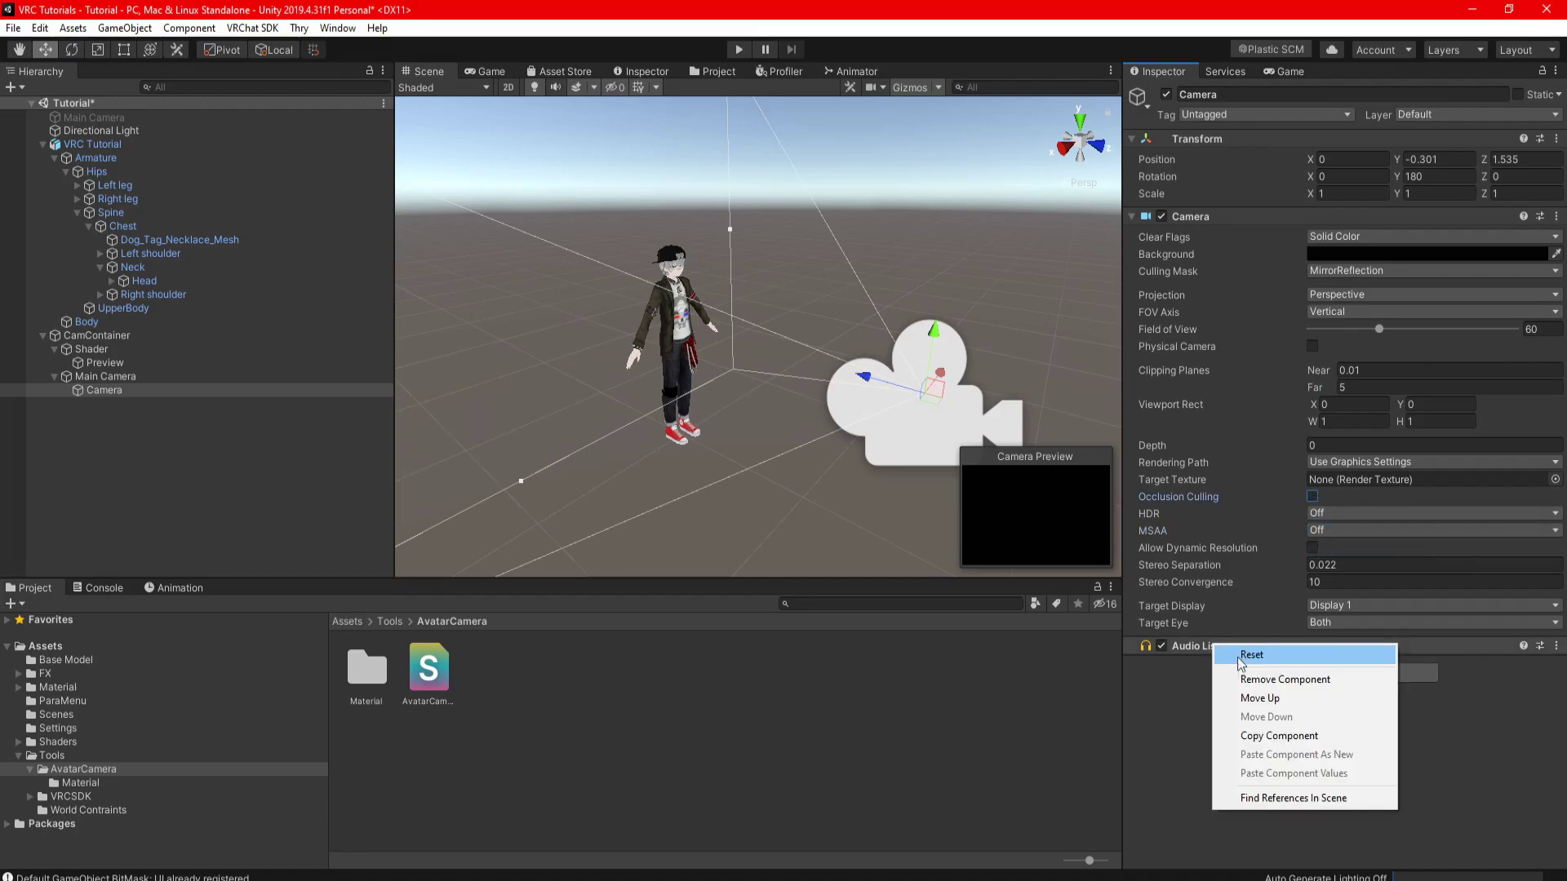
{"action": "left_click", "coordinate": [1243, 679]}
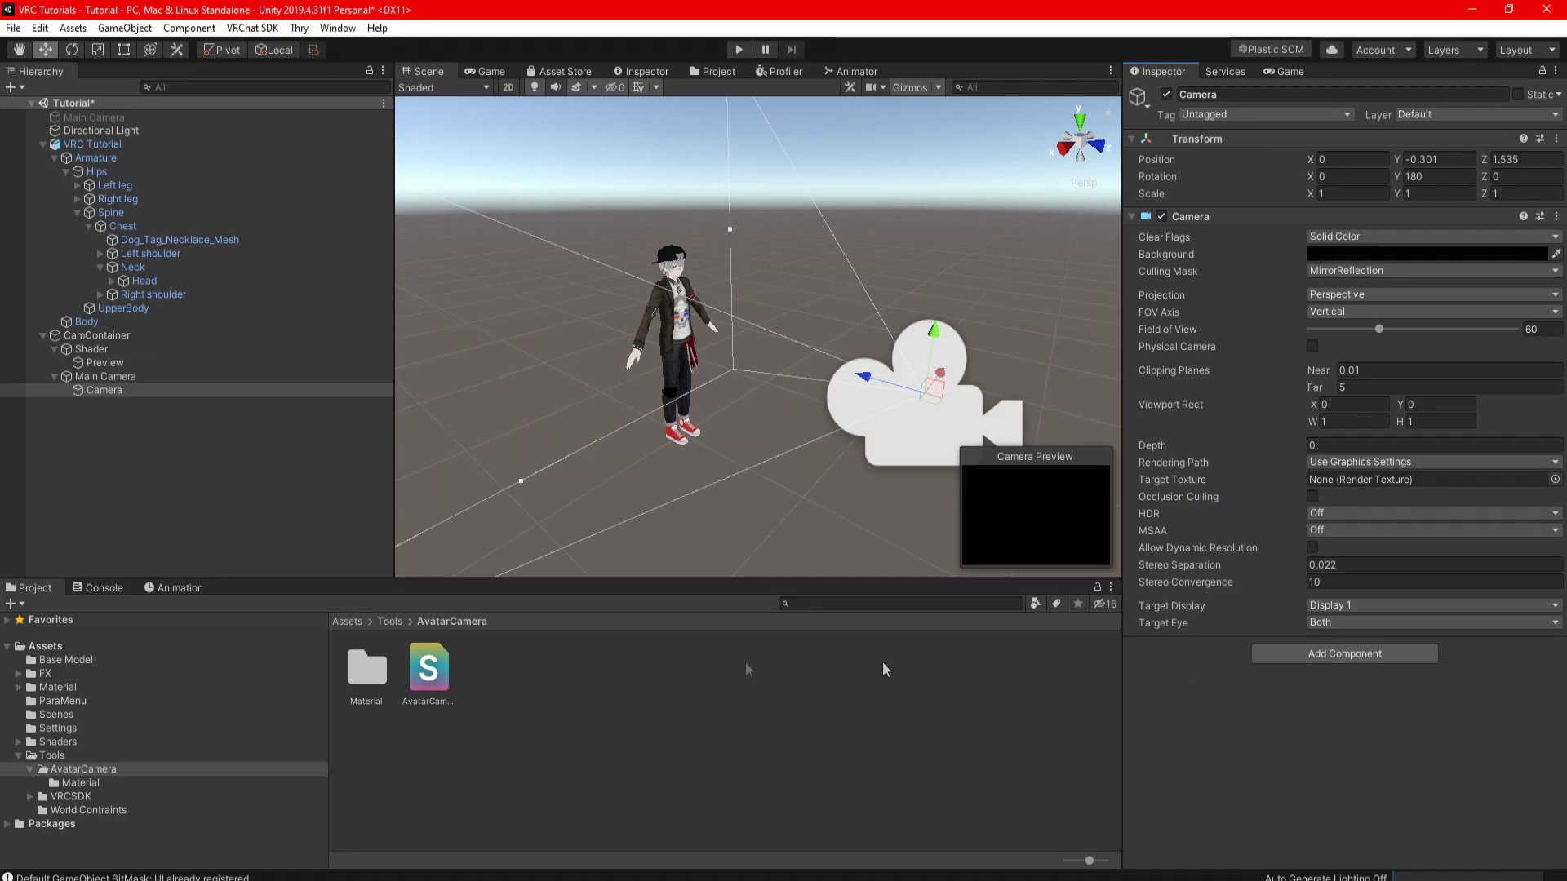
Create a Render Texture named 'Camera Texture' in the AvatarCamera Material folder
{"action": "double_click", "coordinate": [367, 668]}
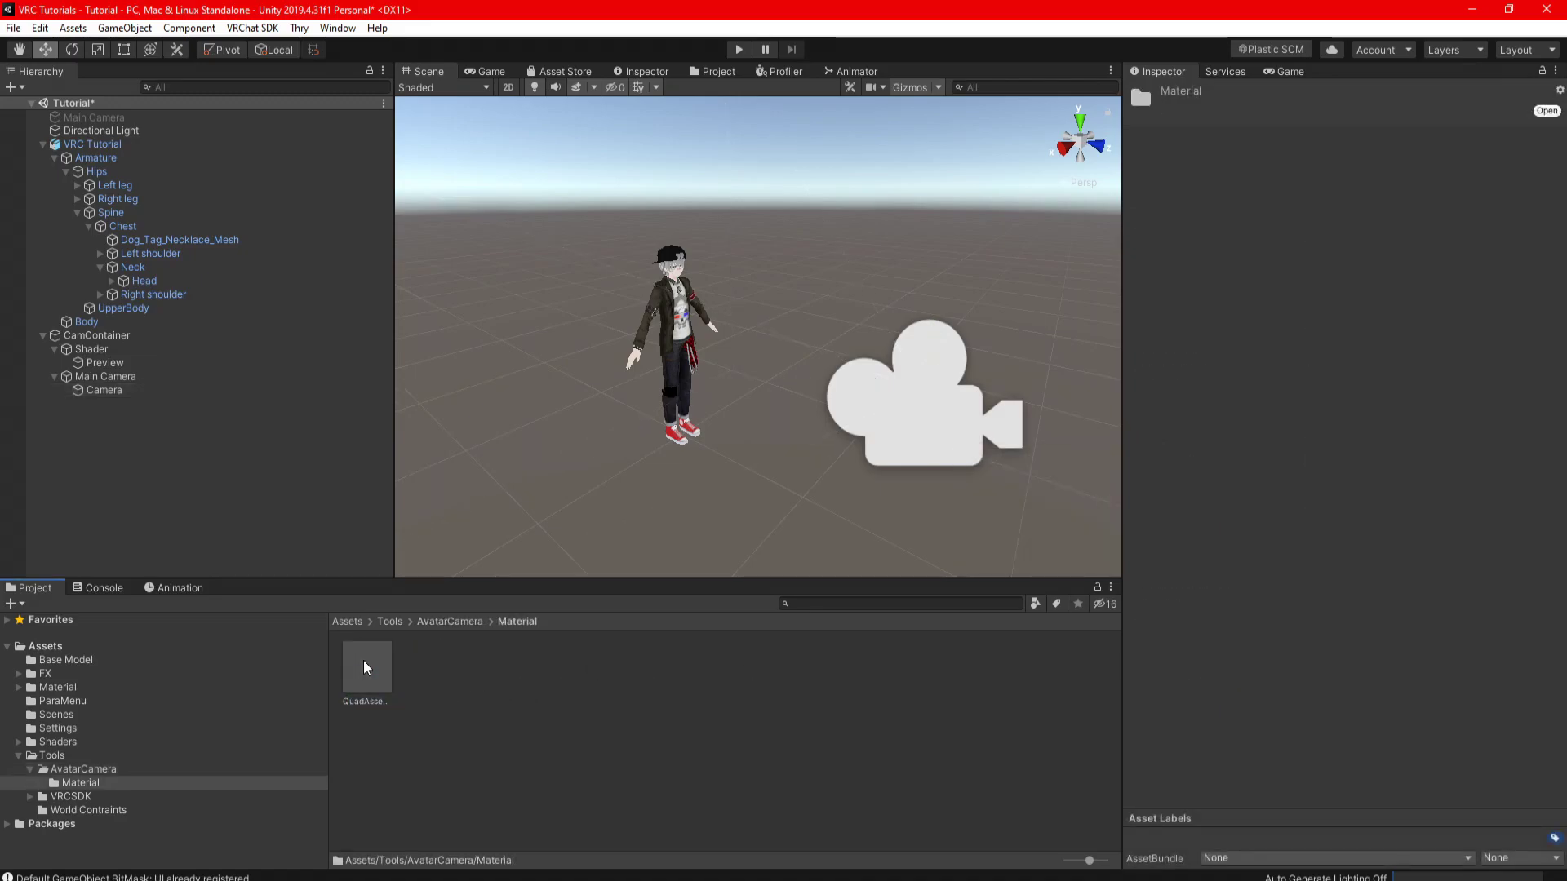
{"action": "right_click", "coordinate": [395, 674]}
{"action": "mouse_move", "coordinate": [522, 251]}
{"action": "left_click", "coordinate": [738, 506]}
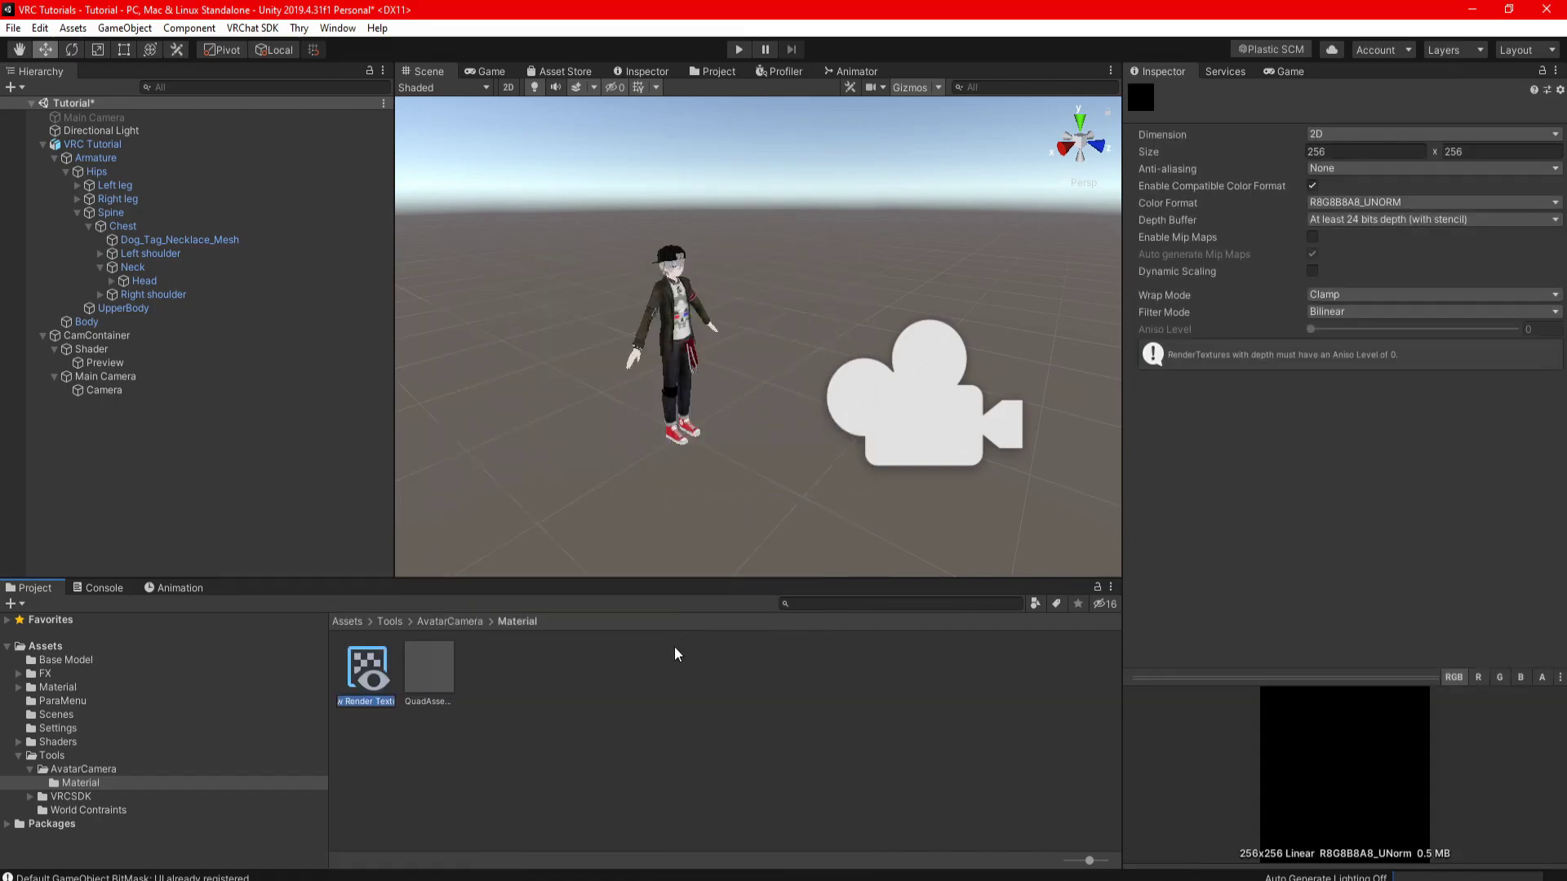
{"action": "type", "text": "Camera Texture"}
{"action": "key", "text": "Return"}
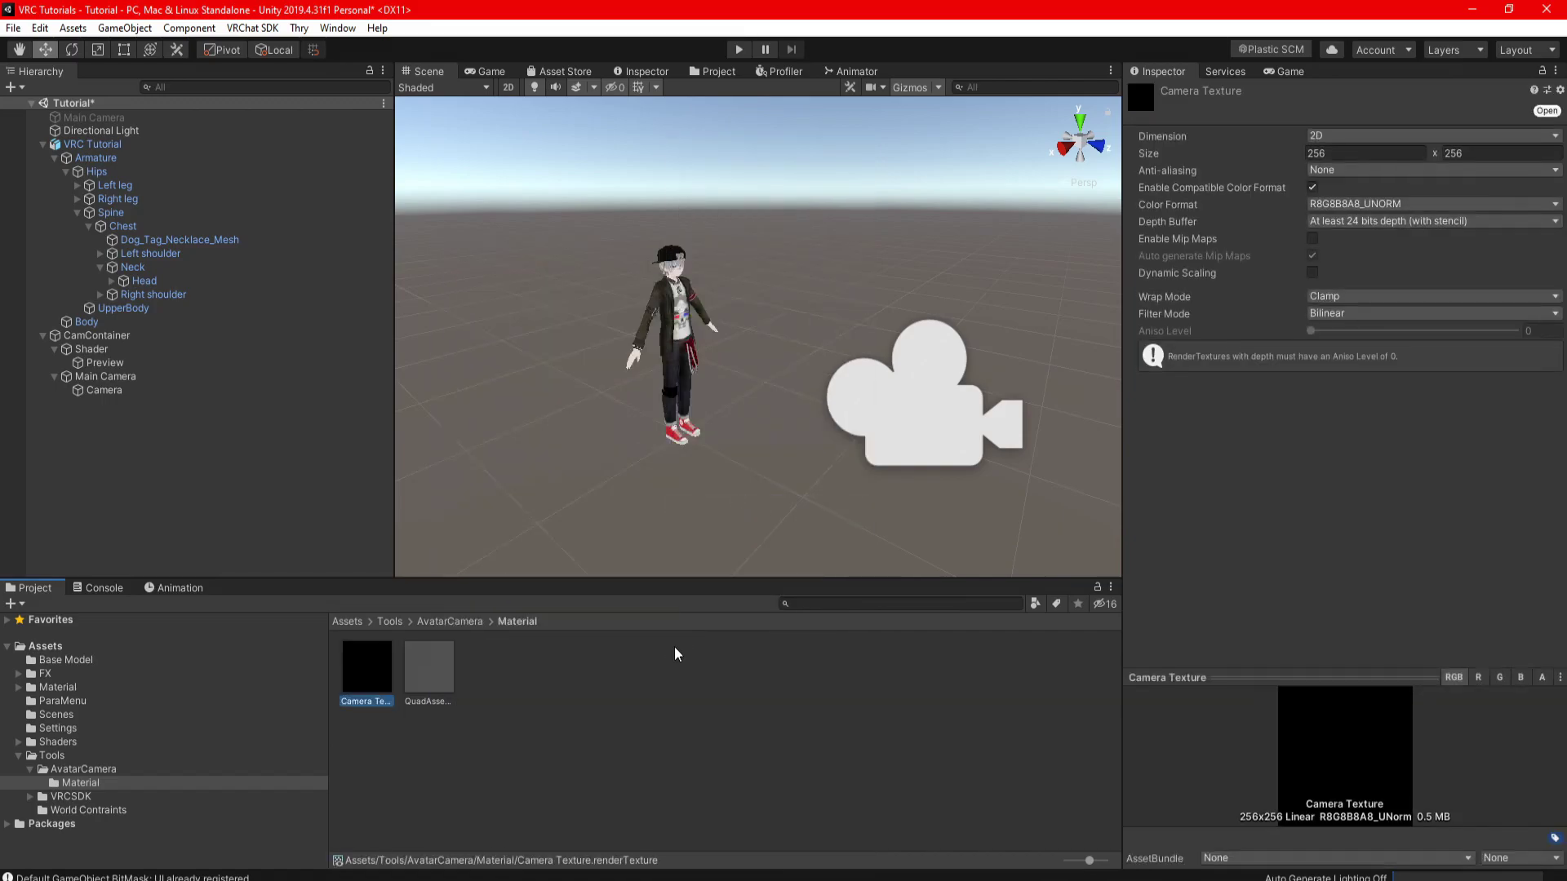
{"action": "right_click", "coordinate": [595, 682]}
Create a material named 'Preview Material' using the LyumaShader/AvatarCam mod 6 shader
{"action": "mouse_move", "coordinate": [653, 256]}
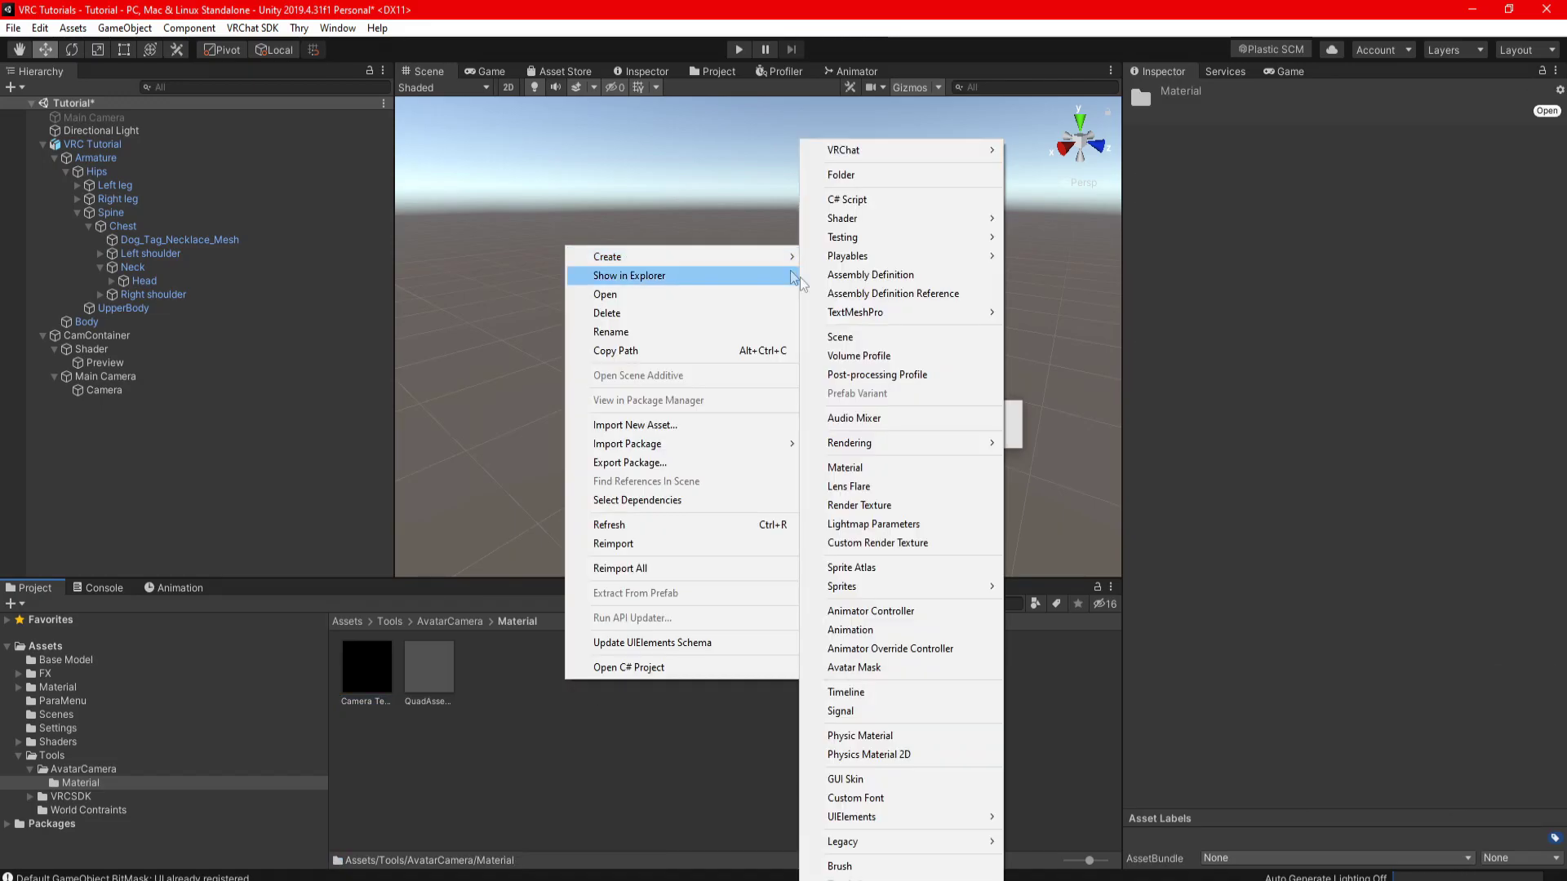
{"action": "left_click", "coordinate": [854, 468]}
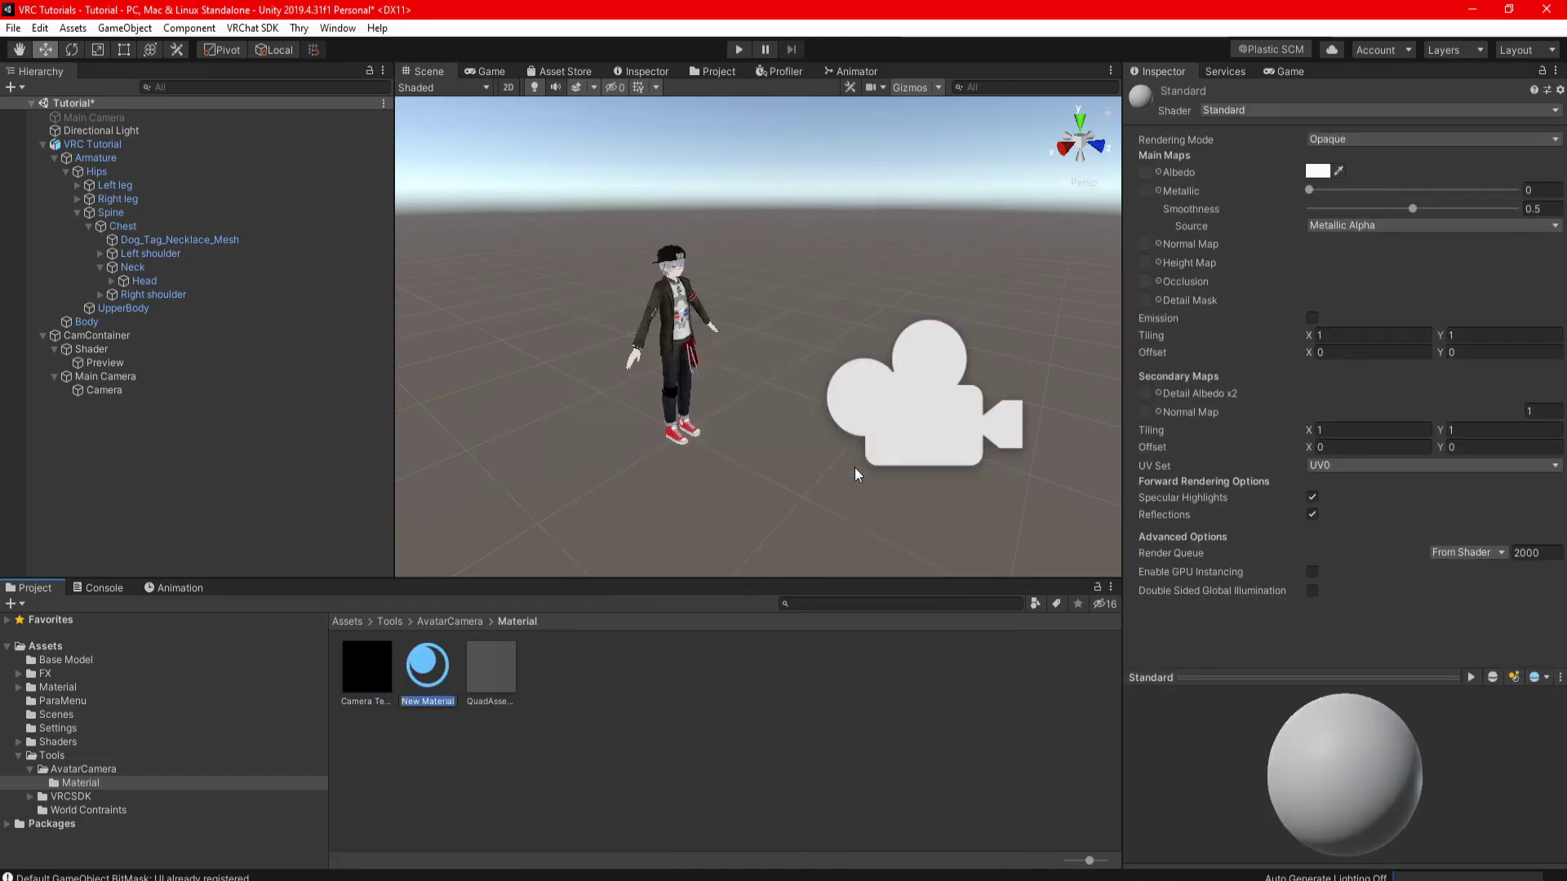
{"action": "type", "text": "Preview"}
{"action": "type", "text": " Material"}
{"action": "key", "text": "Return"}
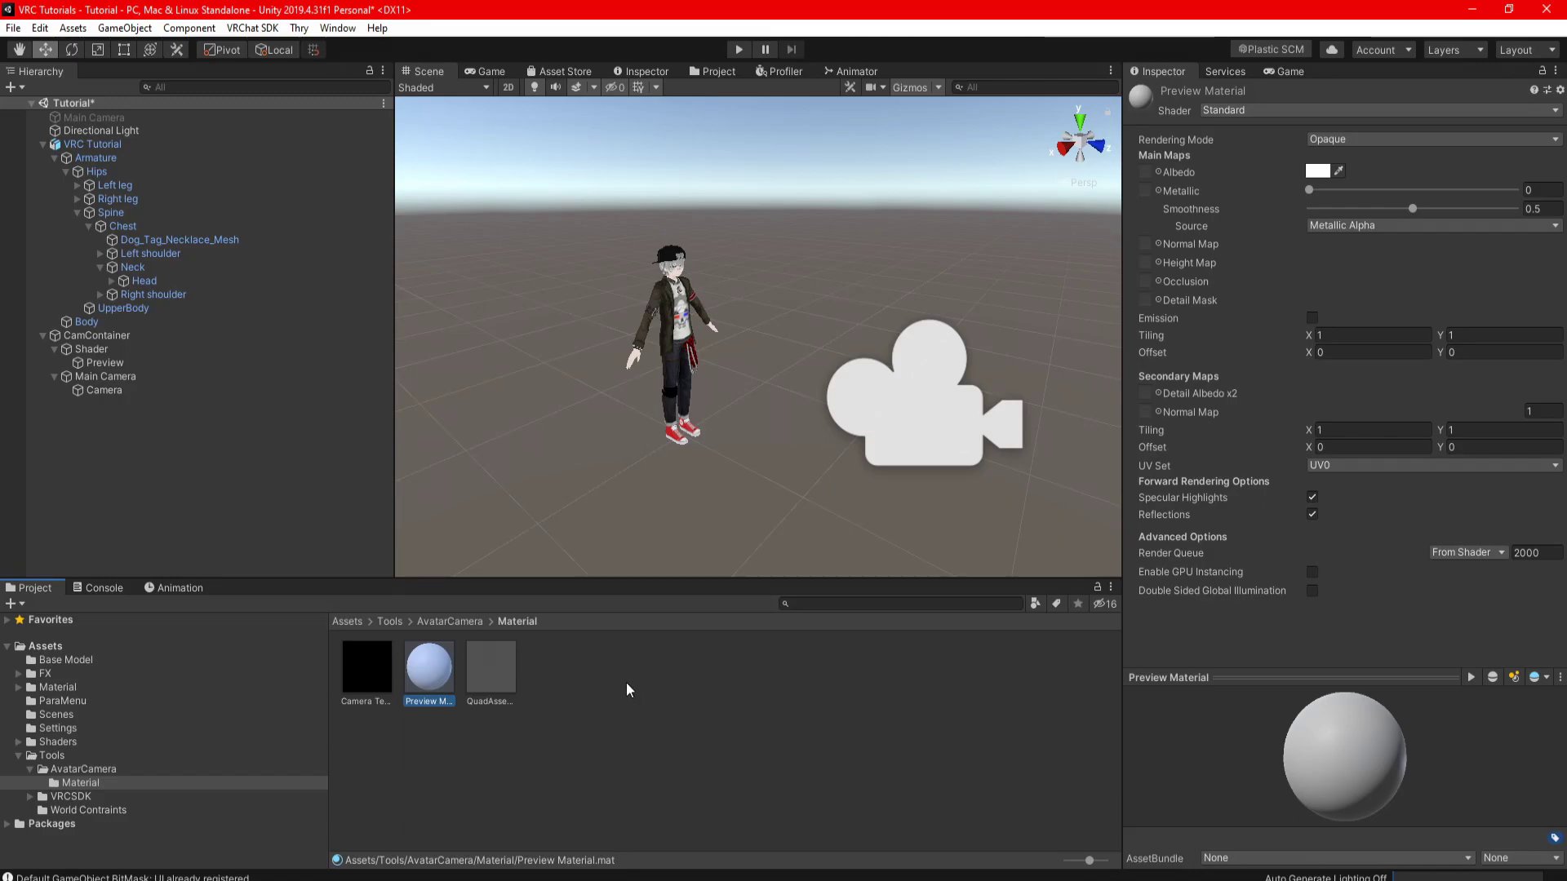
{"action": "left_click", "coordinate": [1233, 110]}
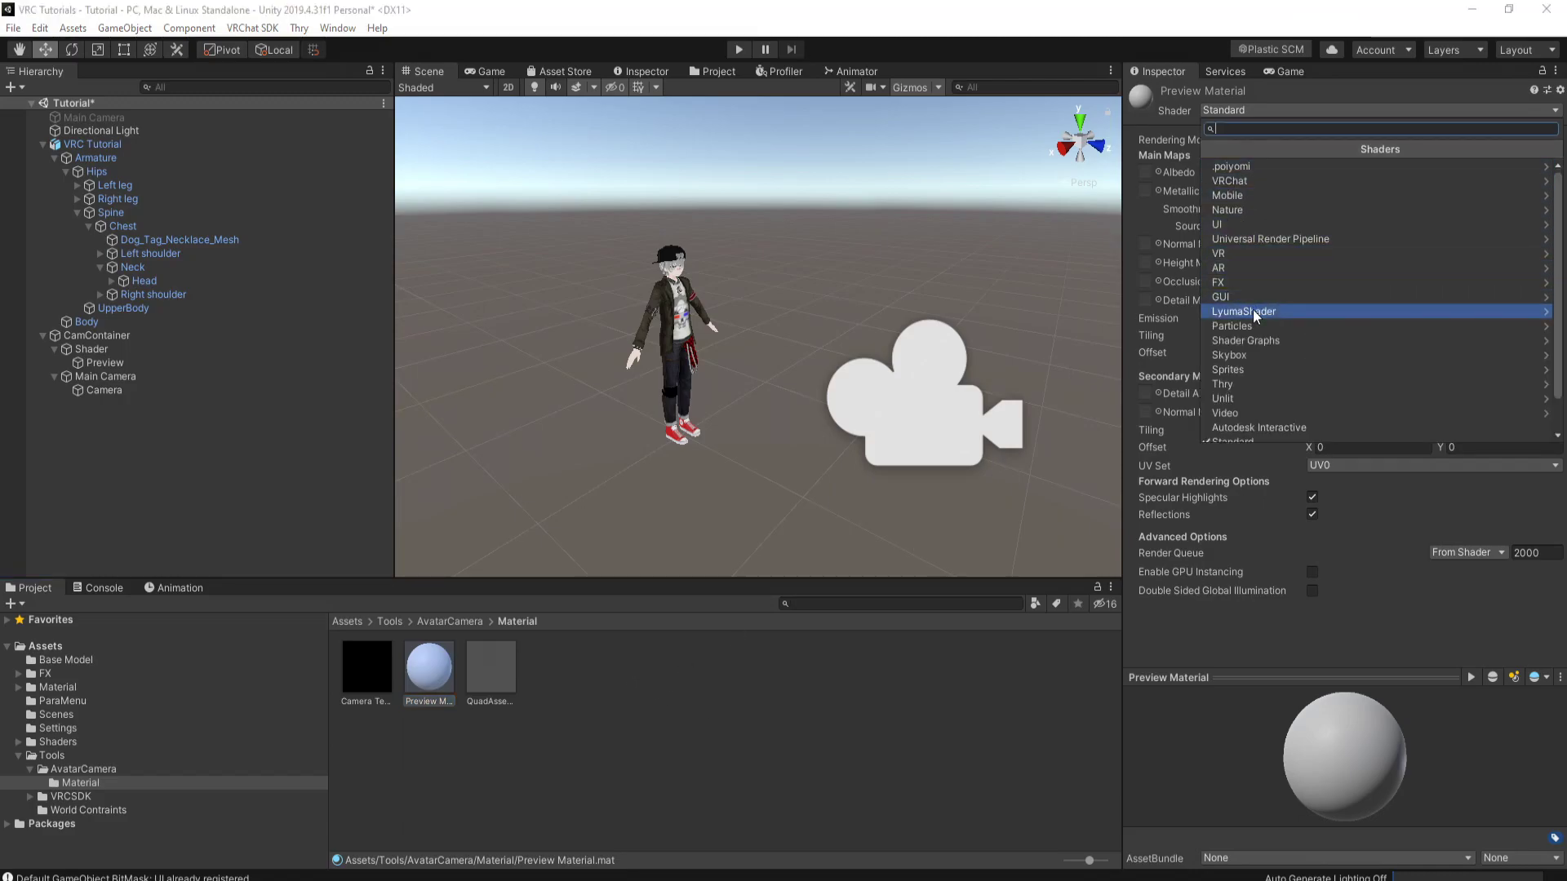
{"action": "left_click", "coordinate": [1254, 314]}
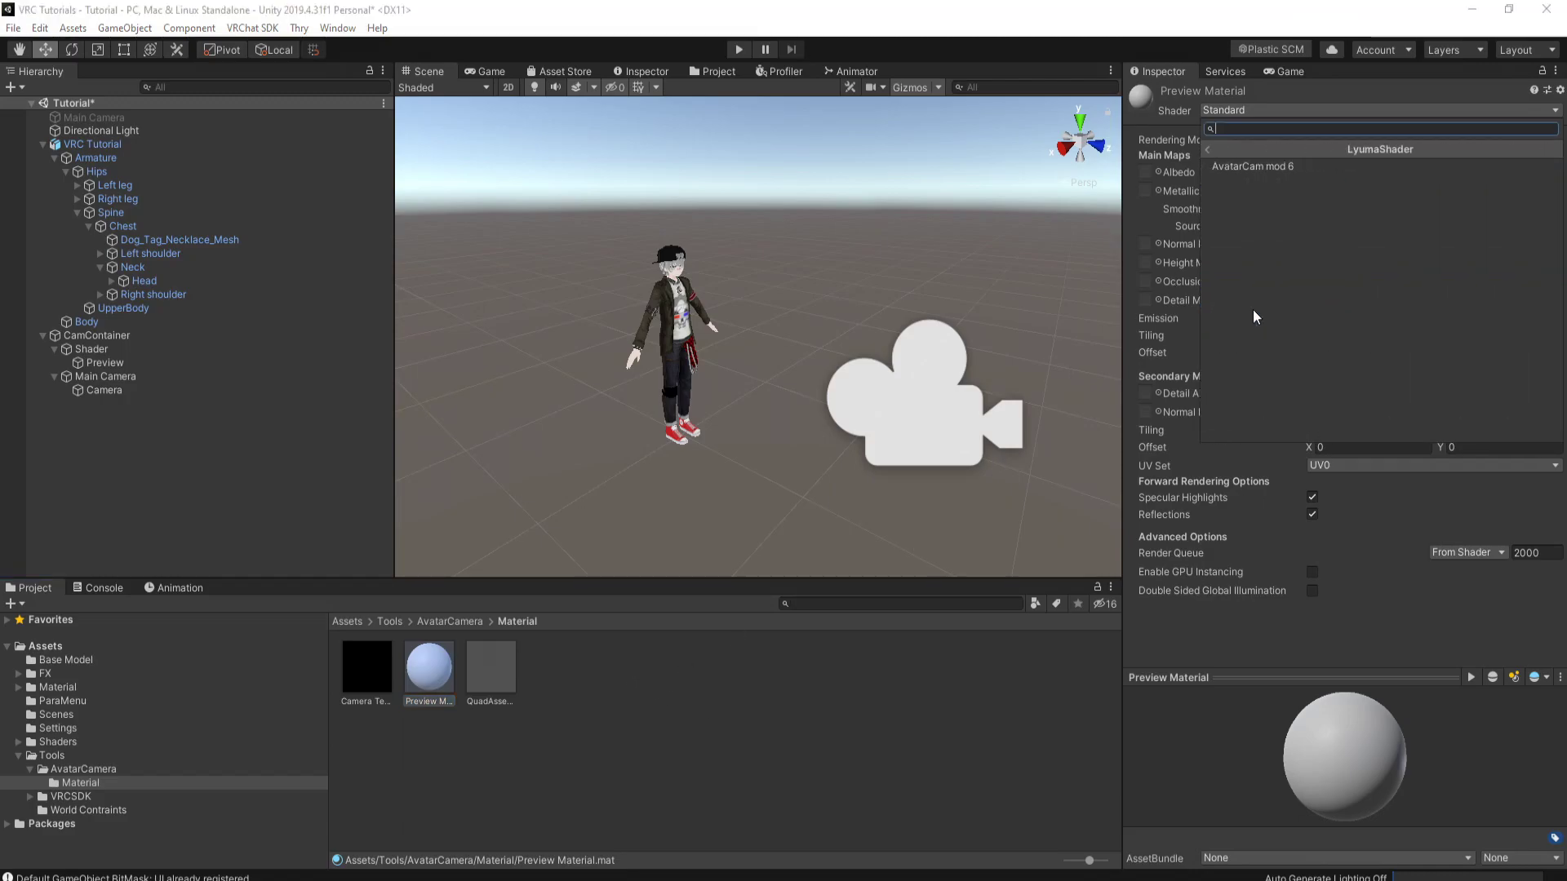
{"action": "left_click", "coordinate": [1250, 167]}
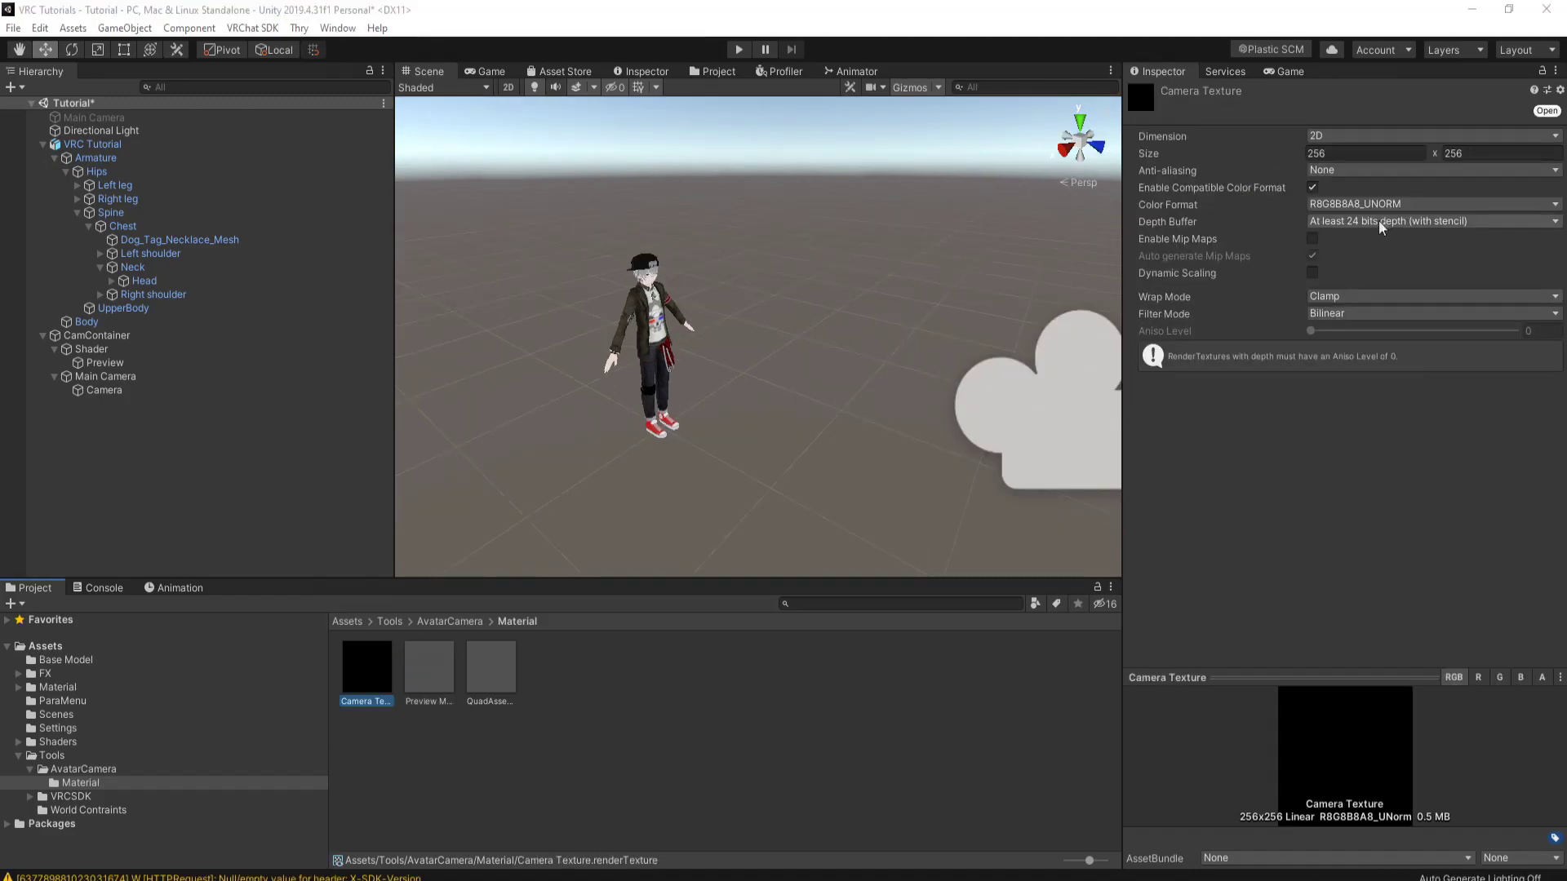
Set Camera Texture's size to 1024 x 1024 with 2-sample anti-aliasing
{"action": "right_click", "coordinate": [1330, 153]}
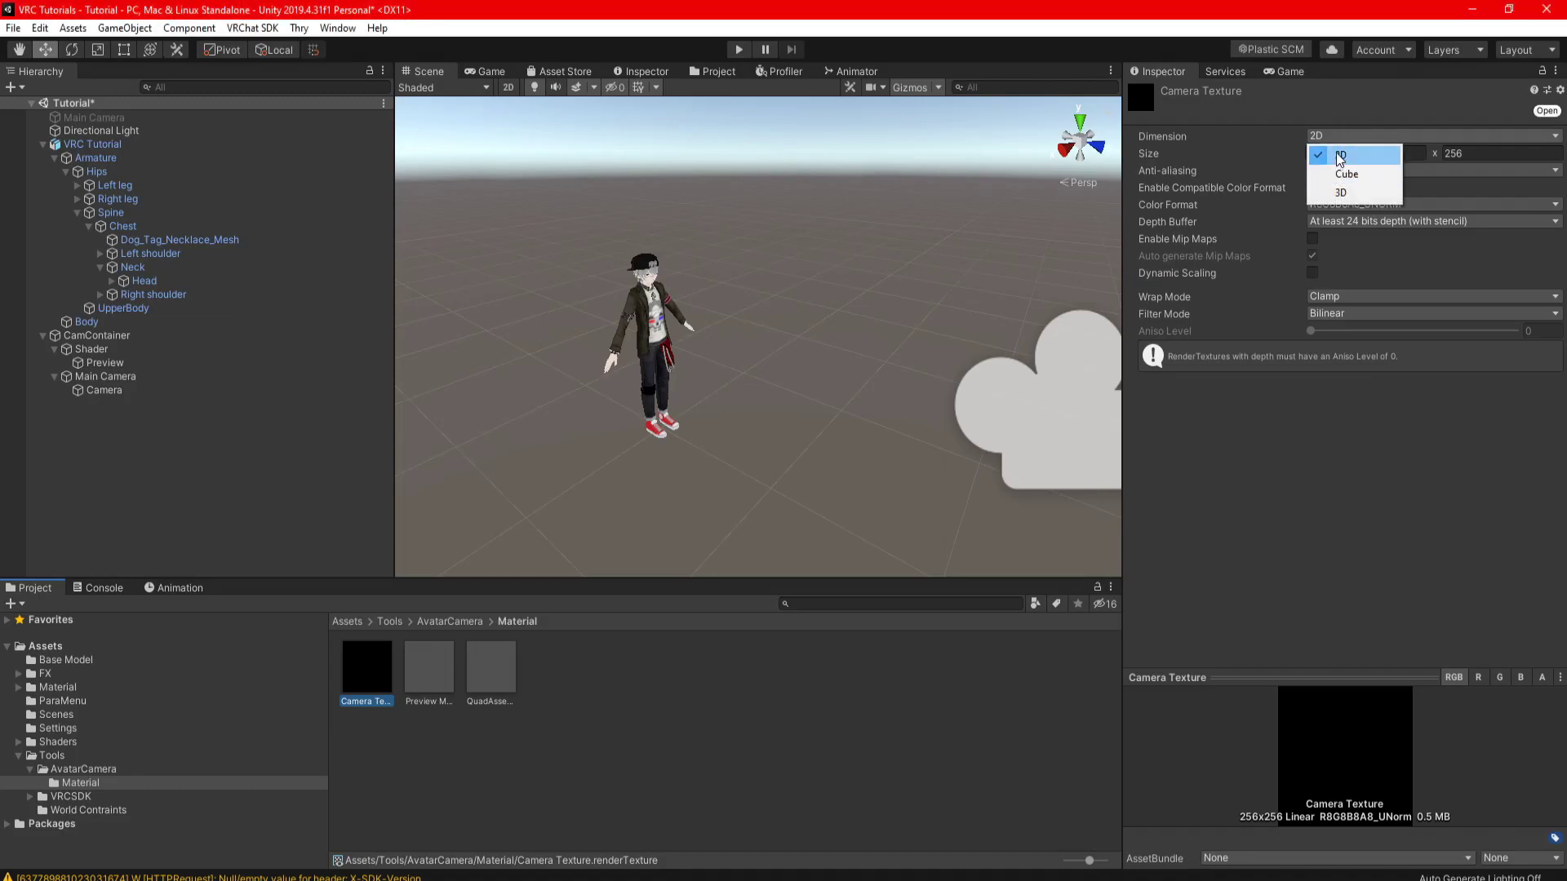
{"action": "left_click", "coordinate": [1332, 160]}
{"action": "left_click", "coordinate": [1316, 153]}
{"action": "type", "text": "1024"}
{"action": "left_click", "coordinate": [1483, 153]}
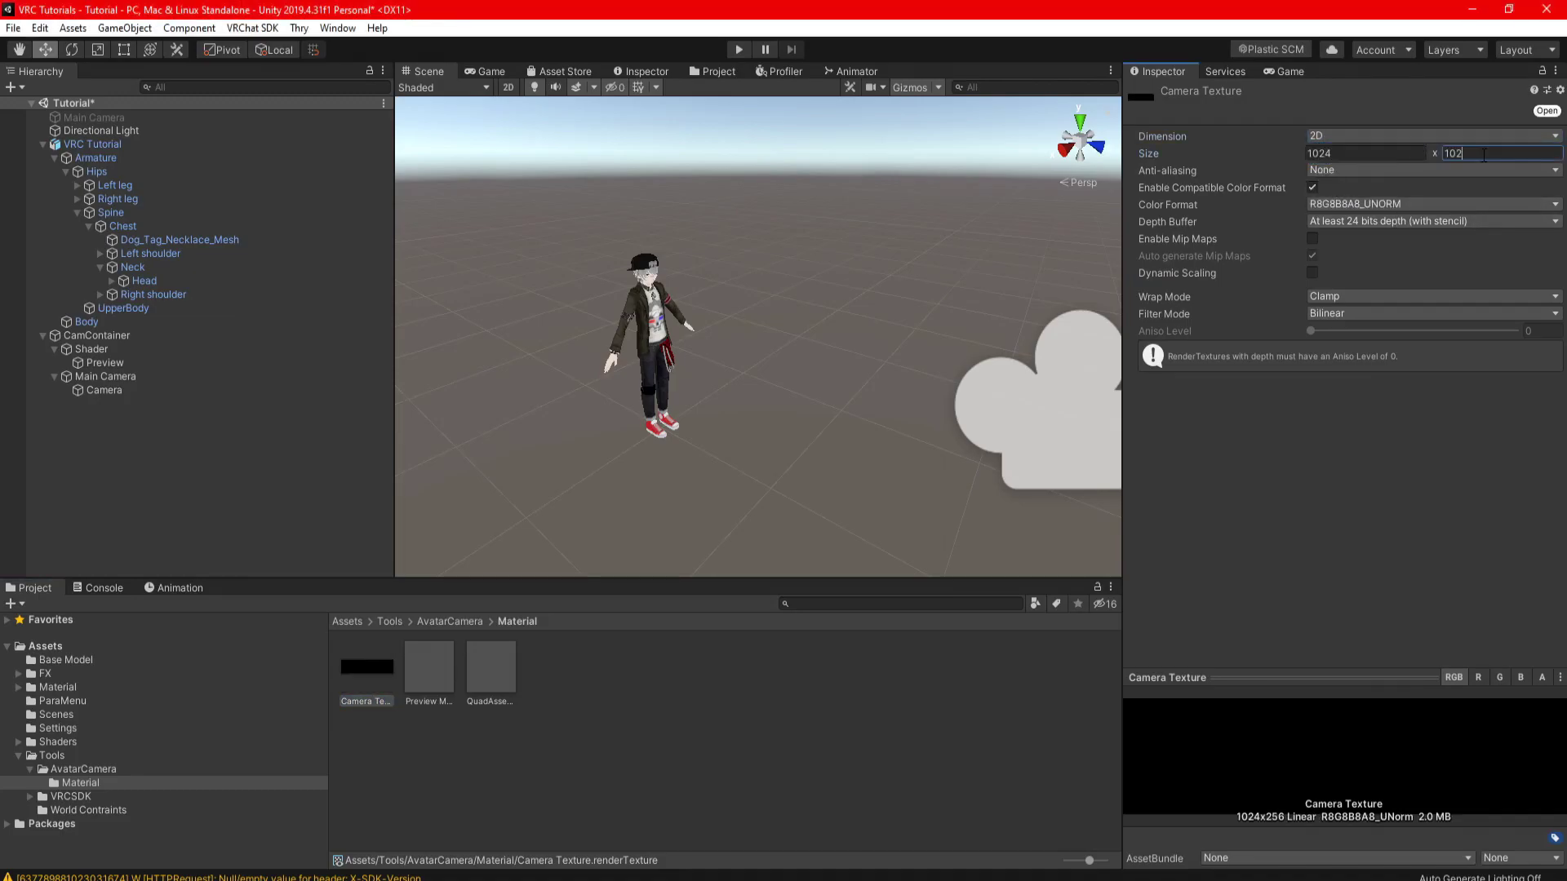
{"action": "type", "text": "1024"}
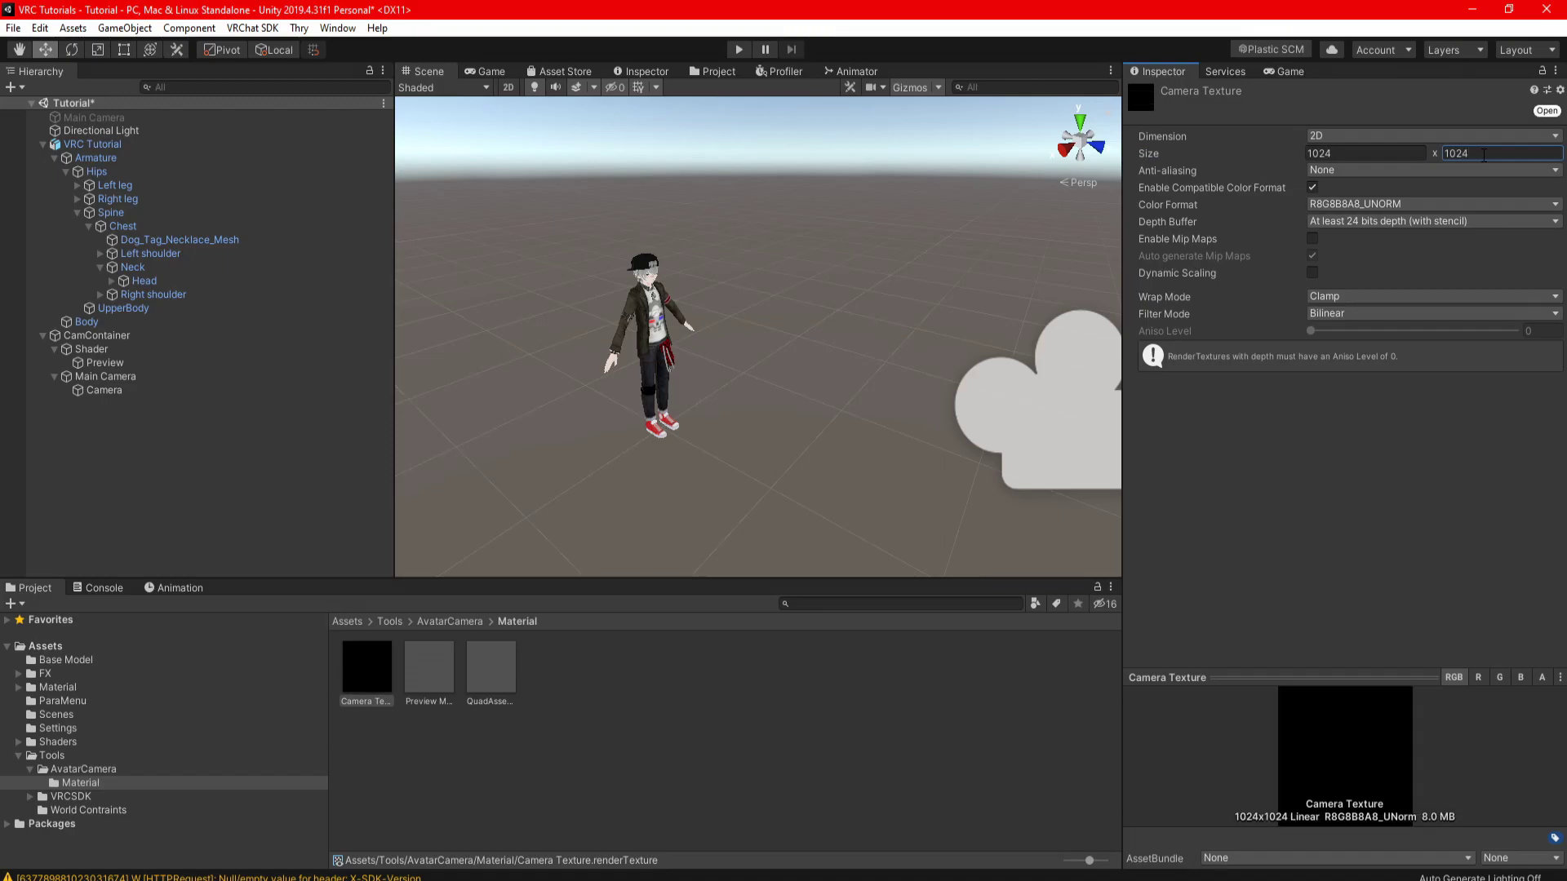
{"action": "left_click", "coordinate": [1347, 170]}
{"action": "left_click", "coordinate": [1339, 210]}
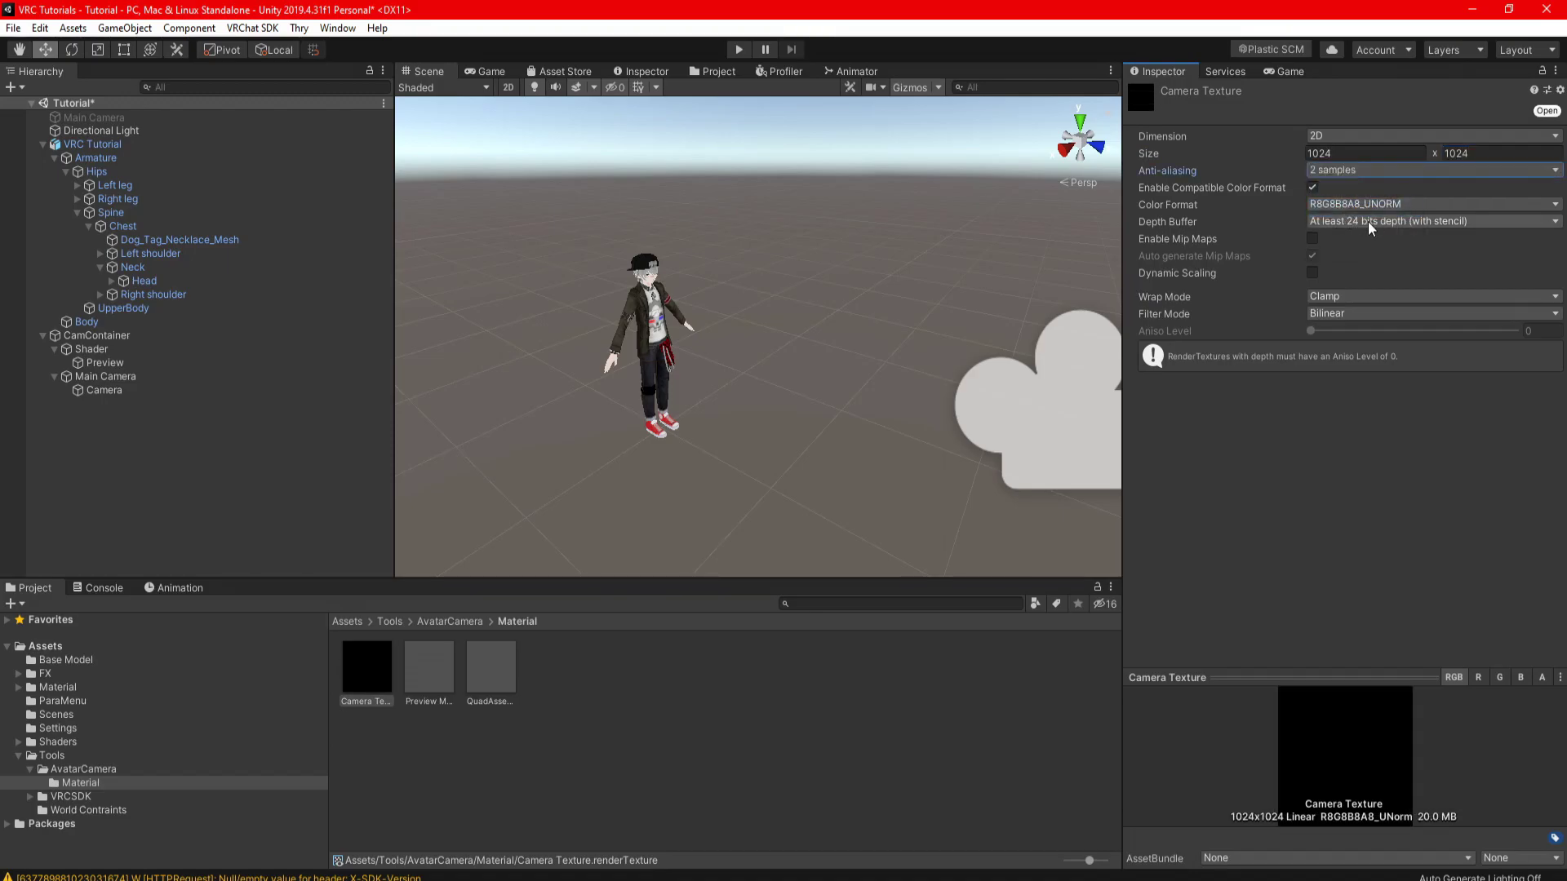
{"action": "left_click", "coordinate": [149, 364]}
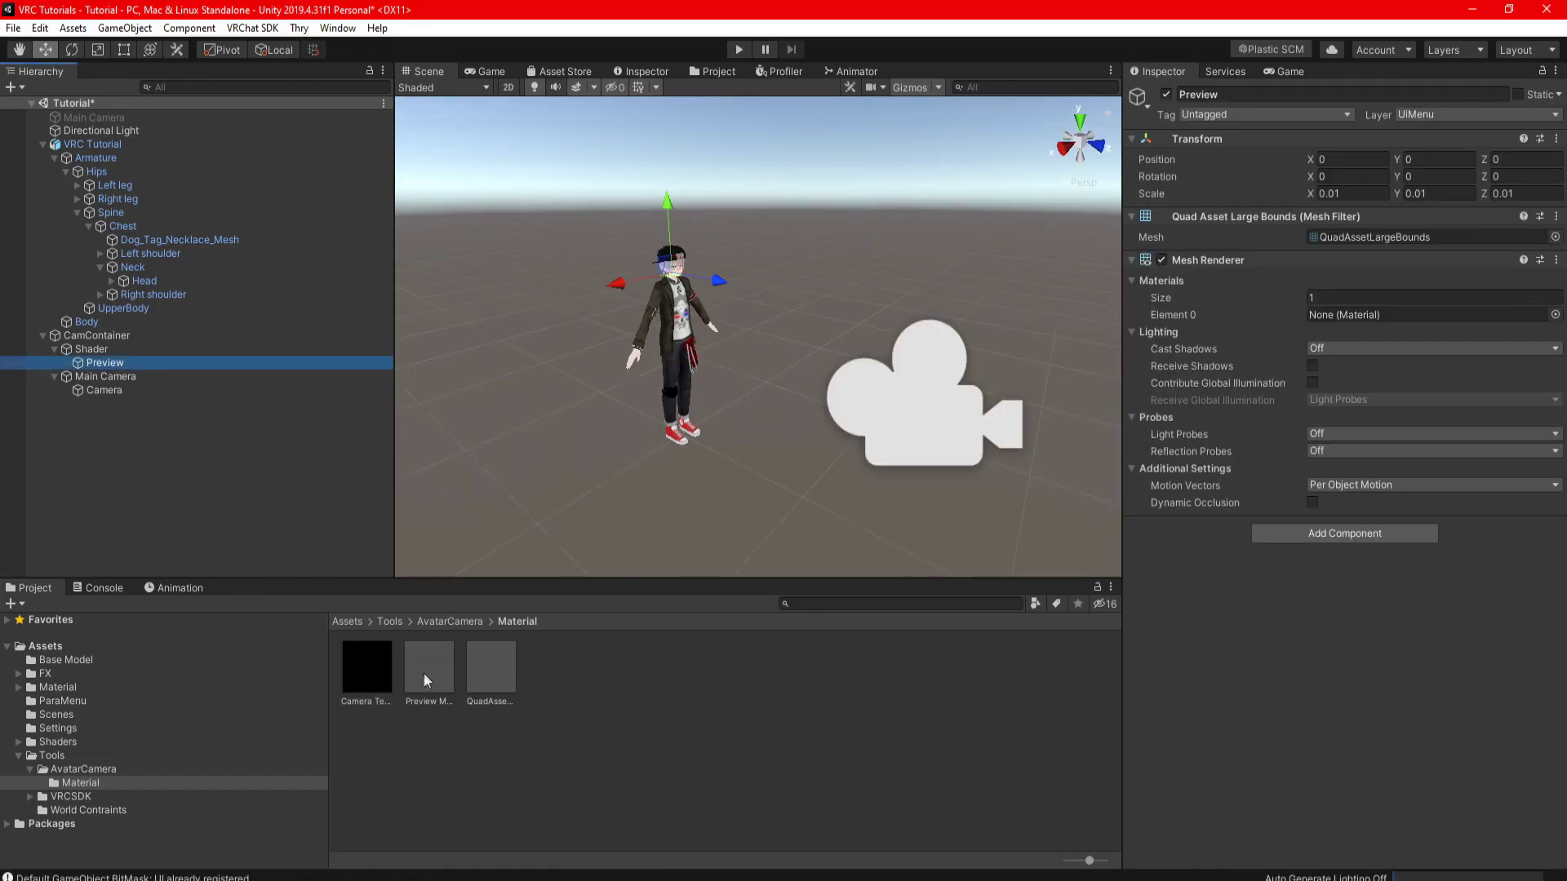
Assign Preview Material to the Preview quad, using Camera Texture as its shader texture
{"action": "left_click_drag", "start_coordinate": [420, 677], "coordinate": [1348, 306]}
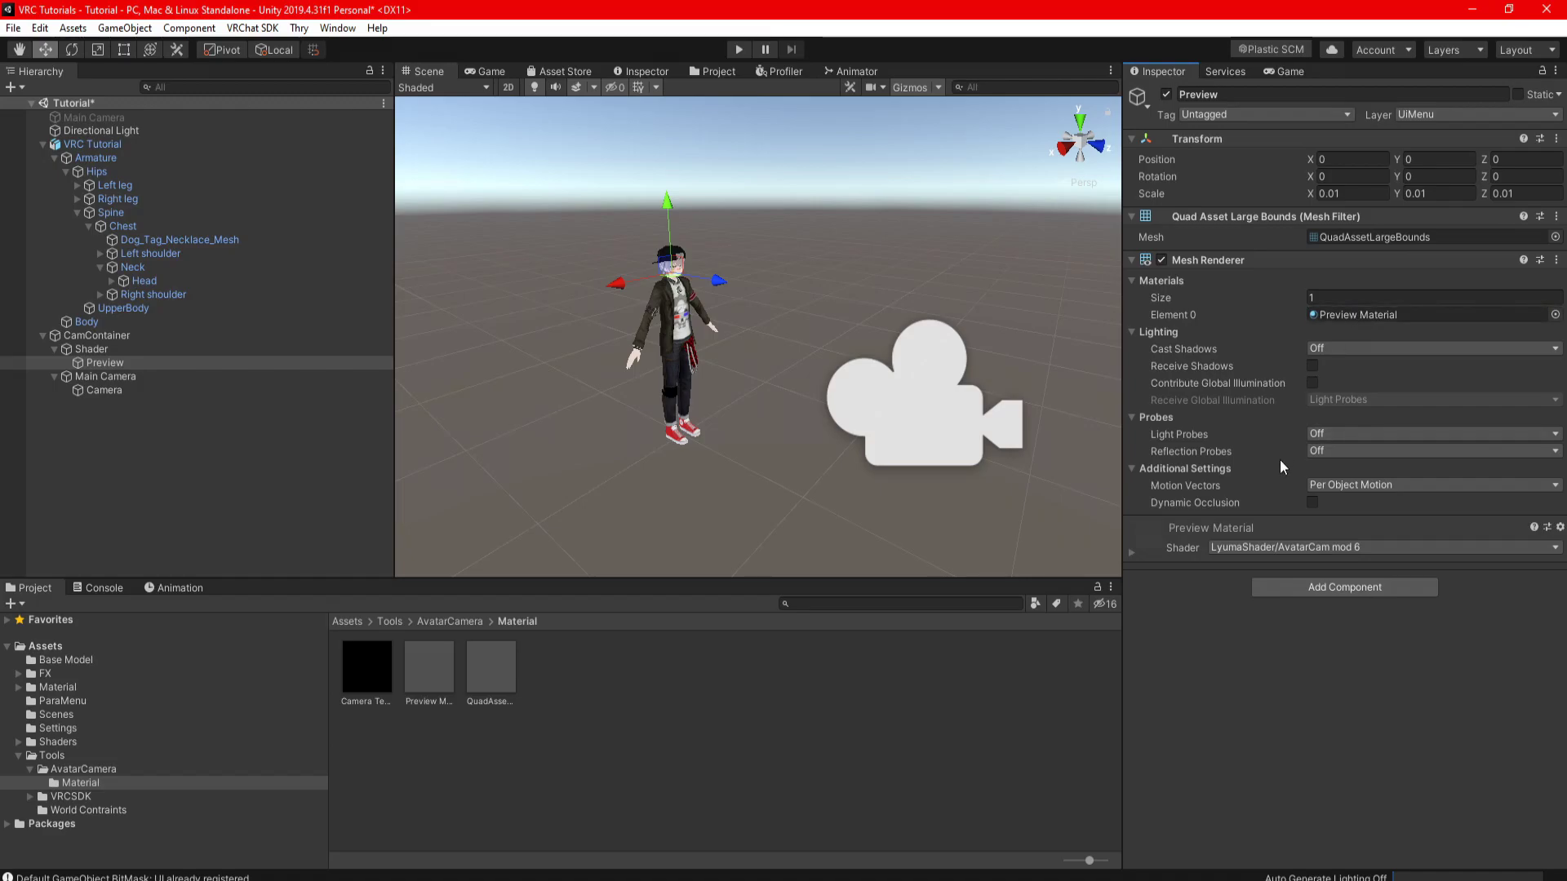
{"action": "left_click", "coordinate": [1132, 554]}
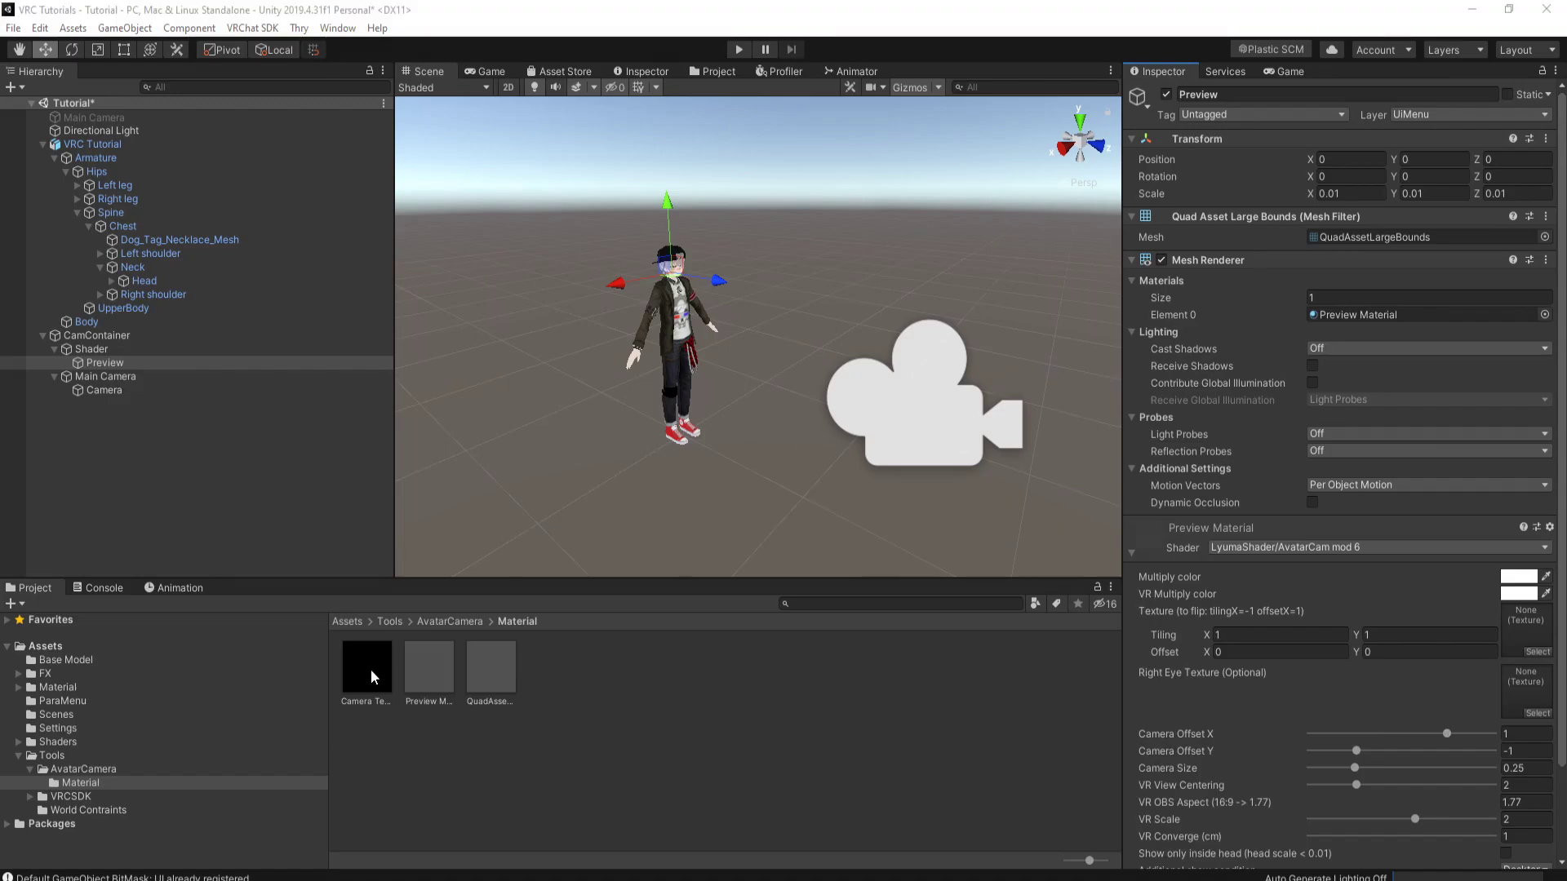
{"action": "left_click_drag", "start_coordinate": [366, 668], "coordinate": [1523, 630]}
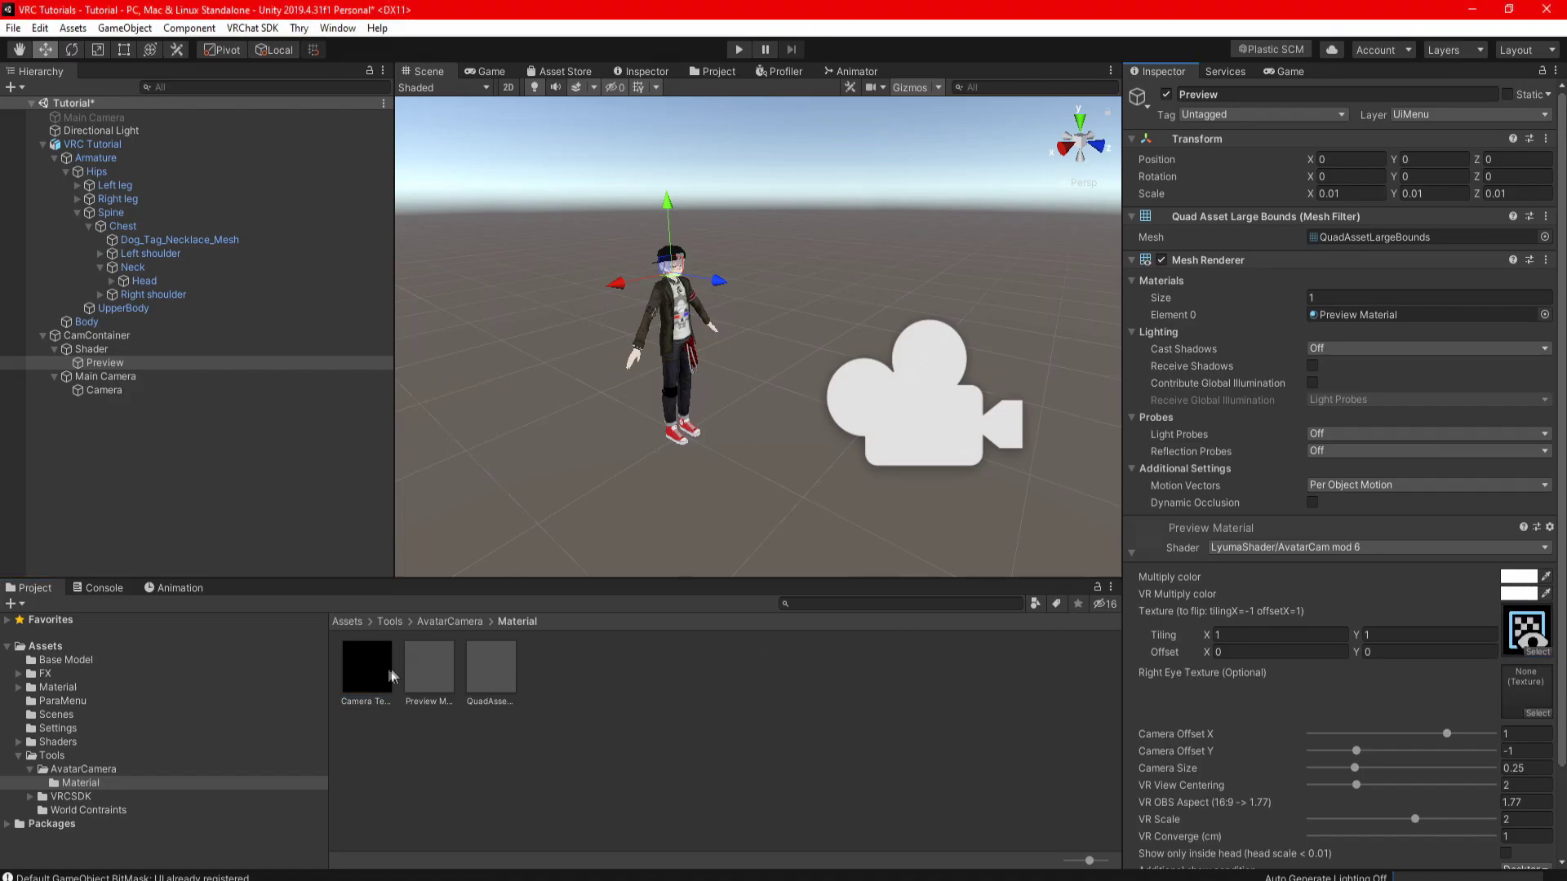
{"action": "left_click", "coordinate": [104, 390]}
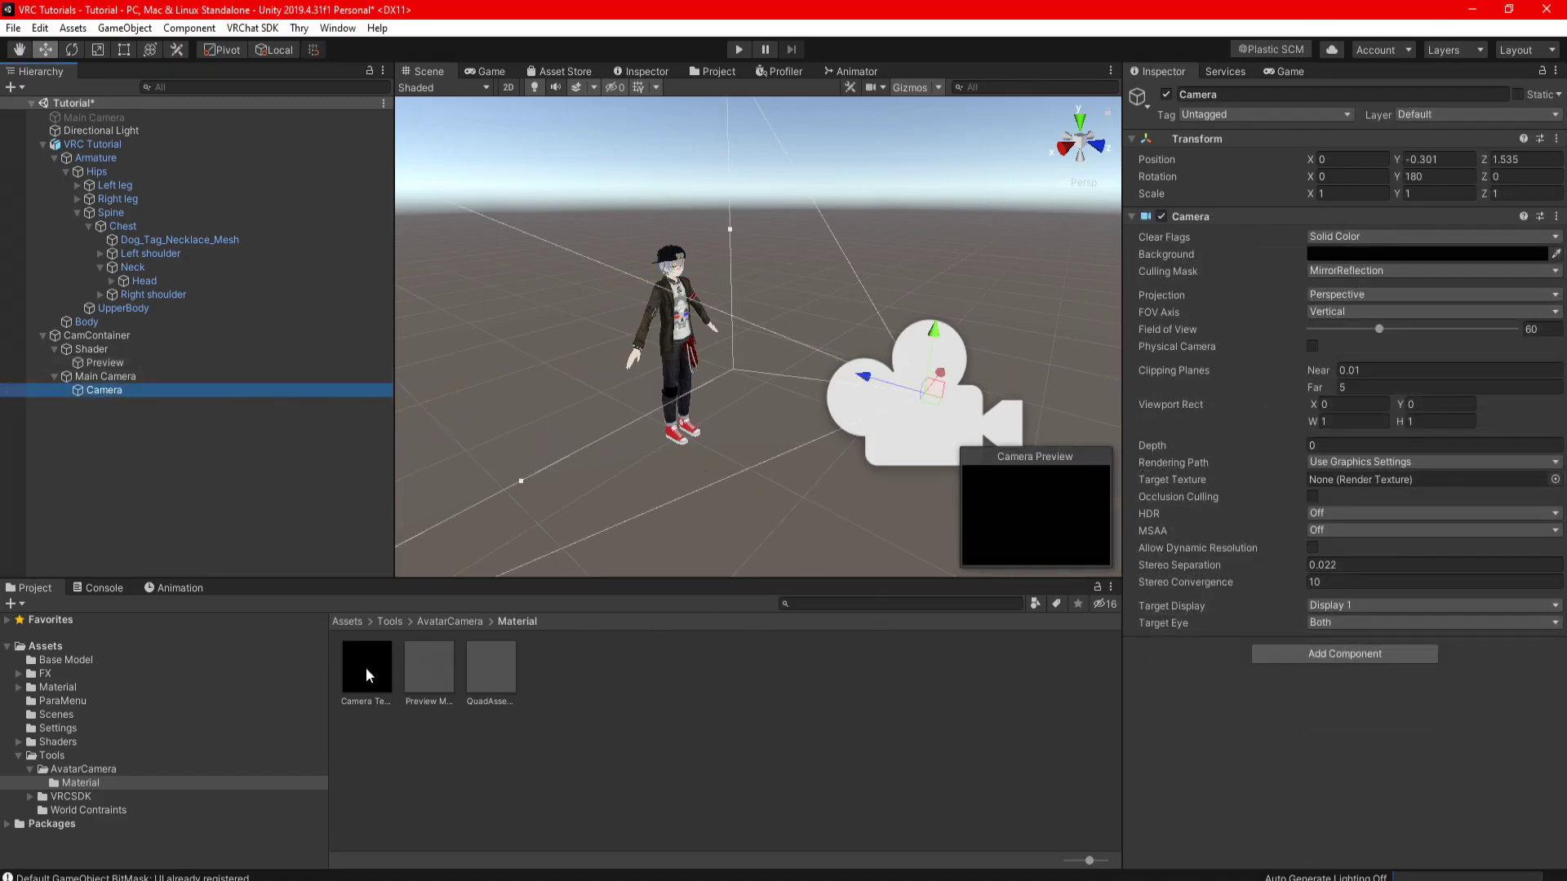
Set the Camera's Target Texture to Camera Texture and add Default to its culling mask
{"action": "left_click_drag", "start_coordinate": [369, 675], "coordinate": [1355, 478]}
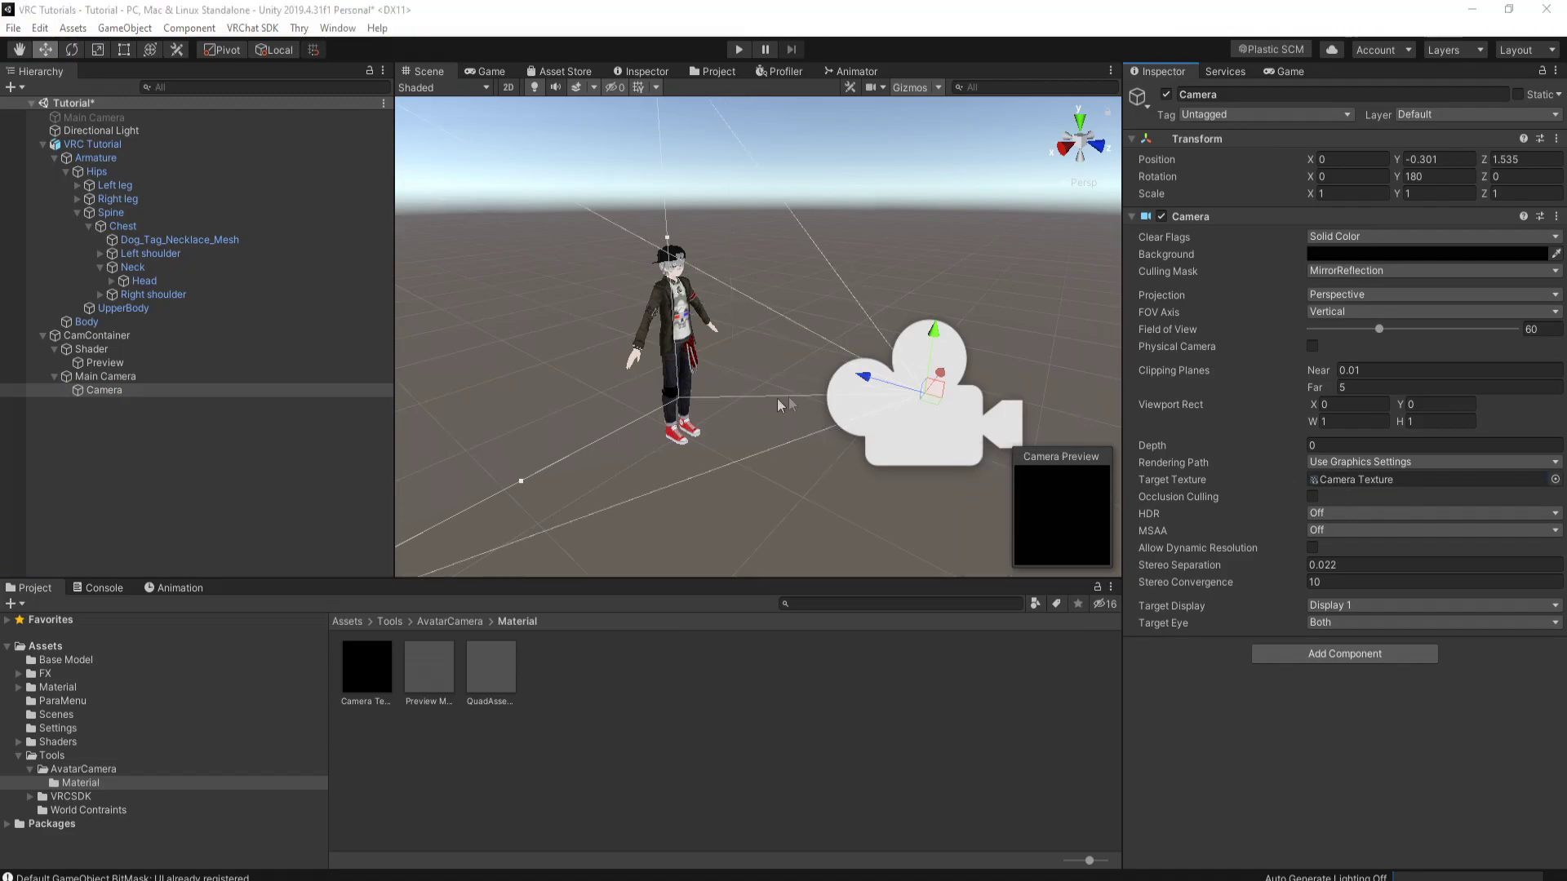
{"action": "left_click", "coordinate": [103, 393]}
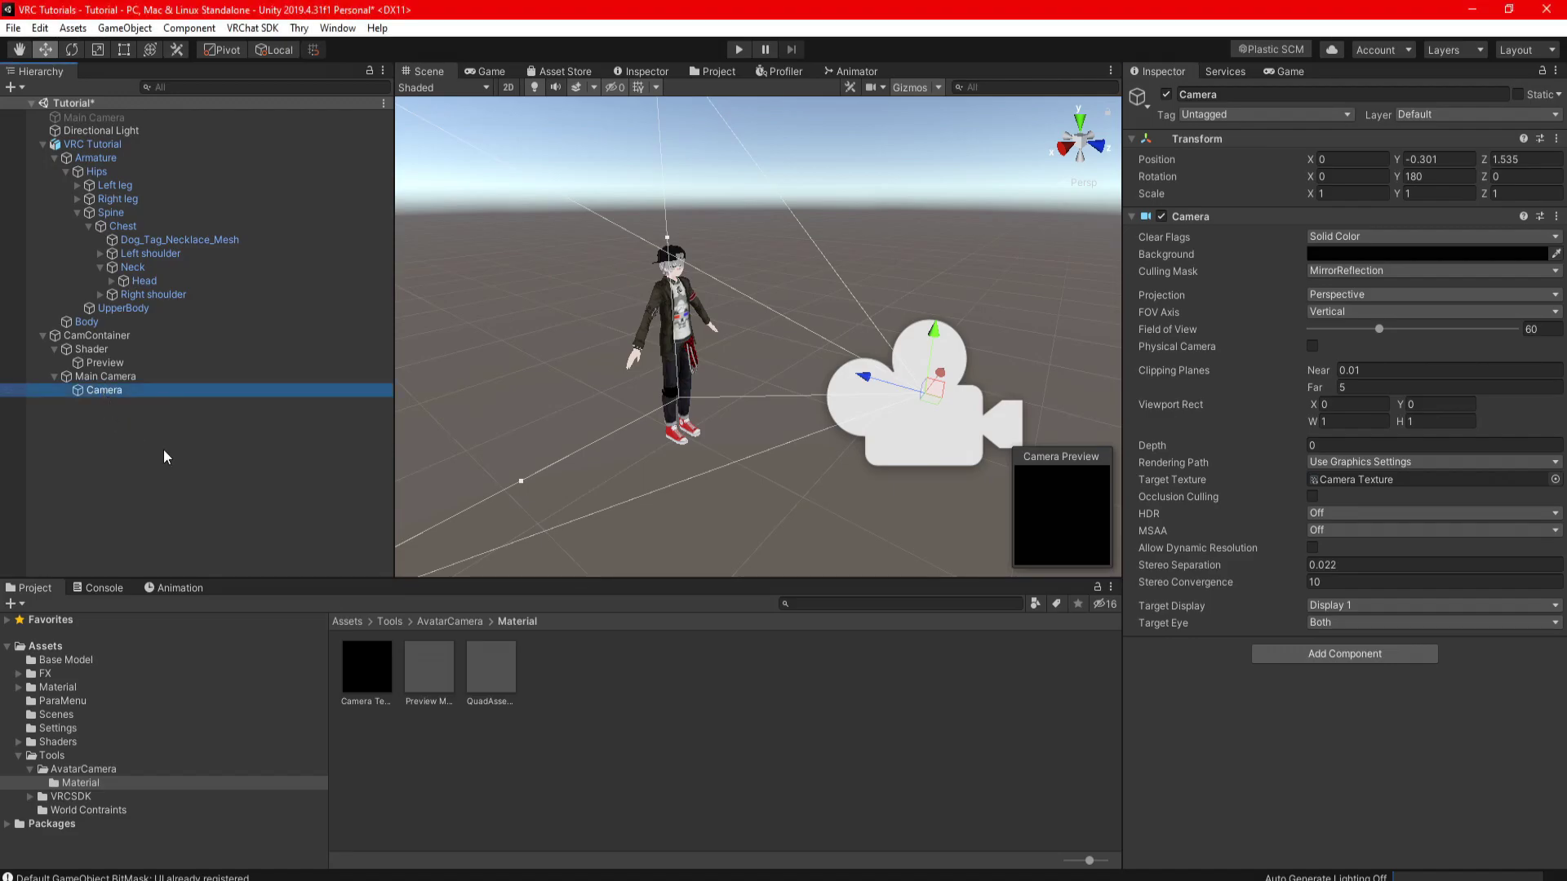
{"action": "left_click", "coordinate": [1352, 270]}
{"action": "left_click", "coordinate": [1353, 327]}
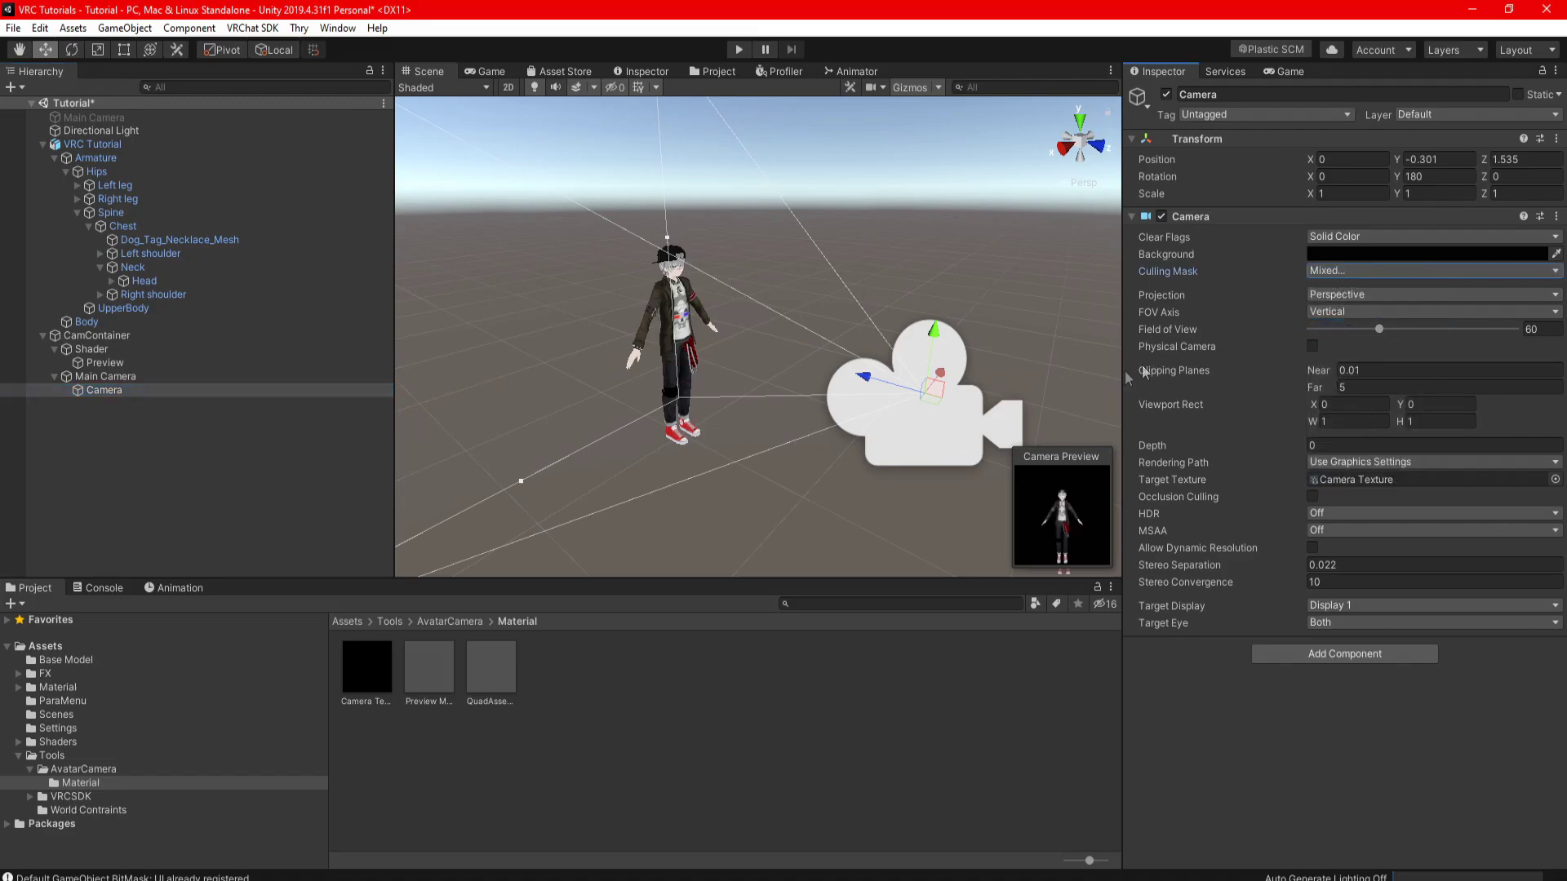
Move the rig Camera down and out along Z to about 1.77 units in front of the avatar
{"action": "middle_click_drag", "start_coordinate": [901, 371], "coordinate": [813, 313]}
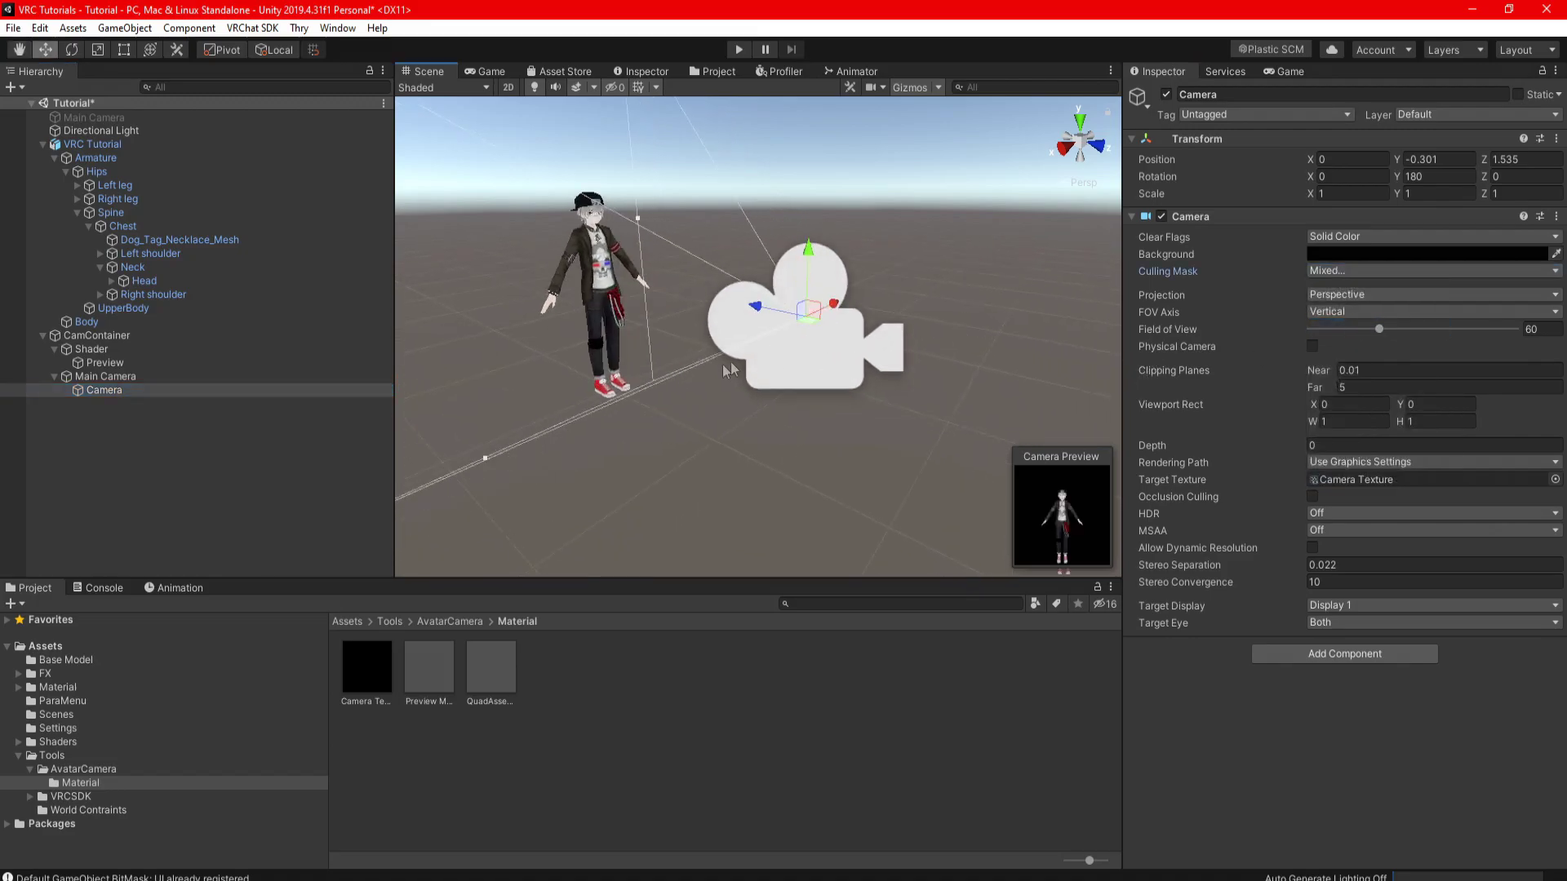
{"action": "left_click_drag", "start_coordinate": [771, 448], "coordinate": [557, 365], "text": "alt"}
{"action": "middle_click_drag", "start_coordinate": [690, 378], "coordinate": [694, 379]}
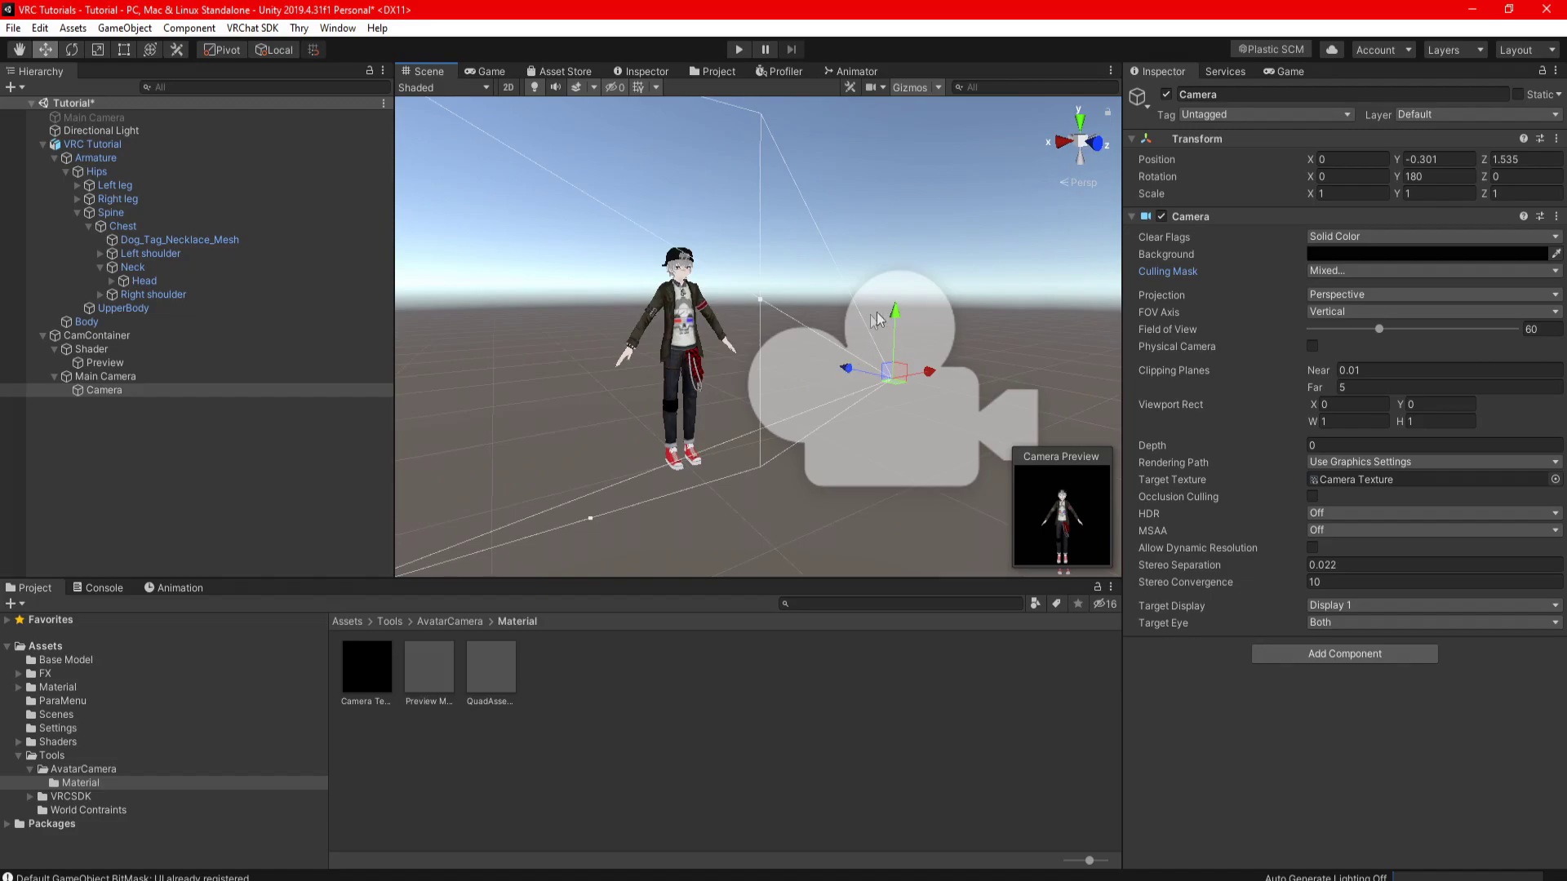
{"action": "left_click_drag", "start_coordinate": [896, 310], "coordinate": [894, 329]}
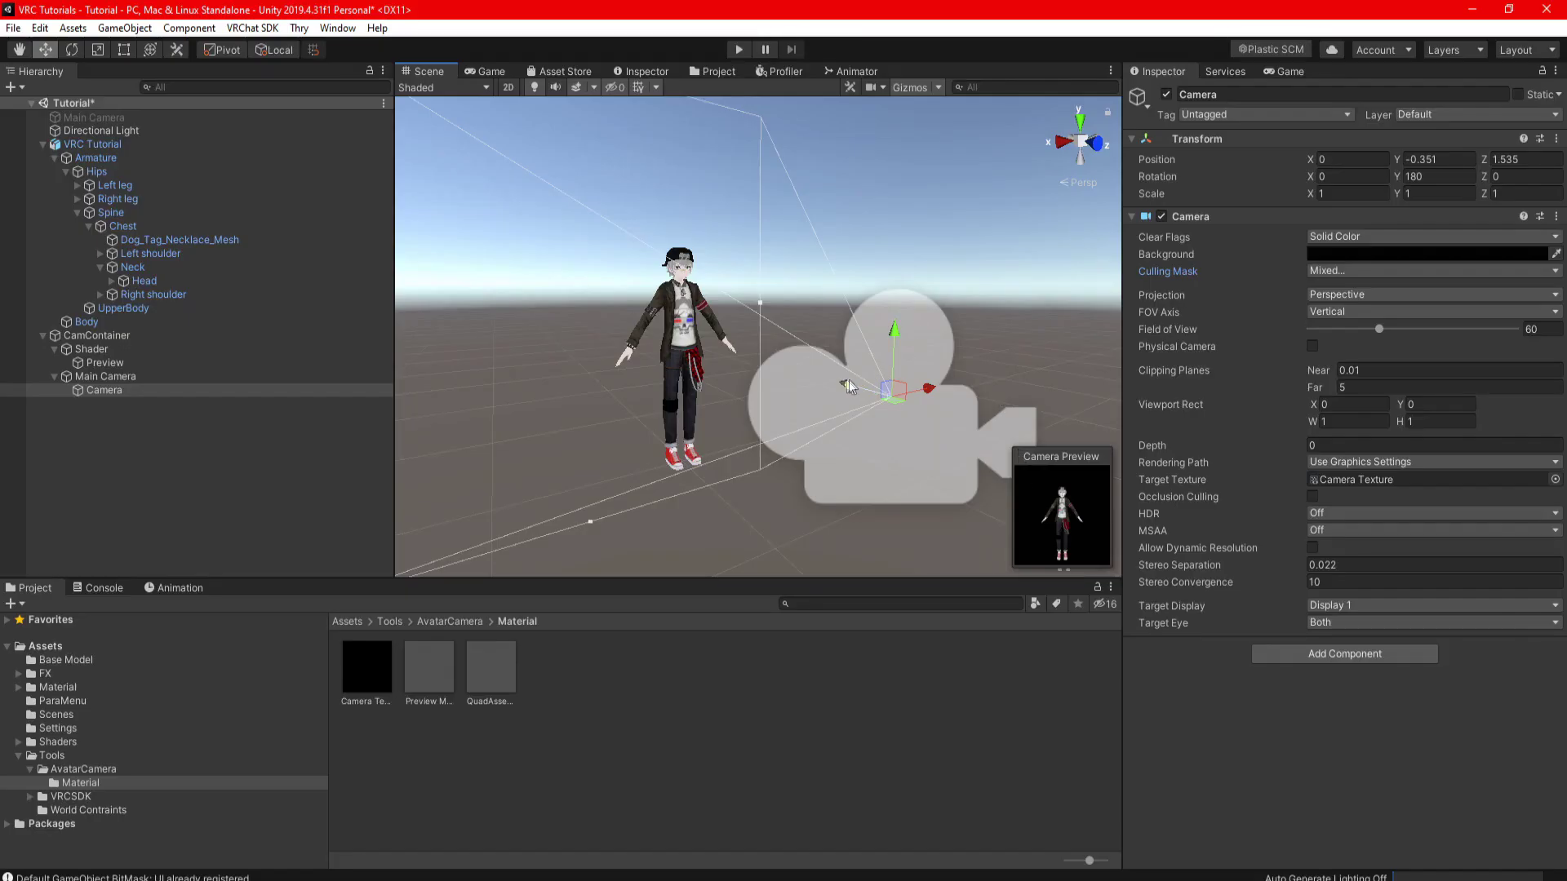
{"action": "left_click_drag", "start_coordinate": [849, 387], "coordinate": [866, 393]}
{"action": "left_click_drag", "start_coordinate": [926, 336], "coordinate": [925, 320]}
{"action": "left_click_drag", "start_coordinate": [871, 376], "coordinate": [960, 301]}
Check the framing from the camera's view and fine-tune its position to about (0, -0.257, 1.768)
{"action": "key", "text": "alt+shift+f"}
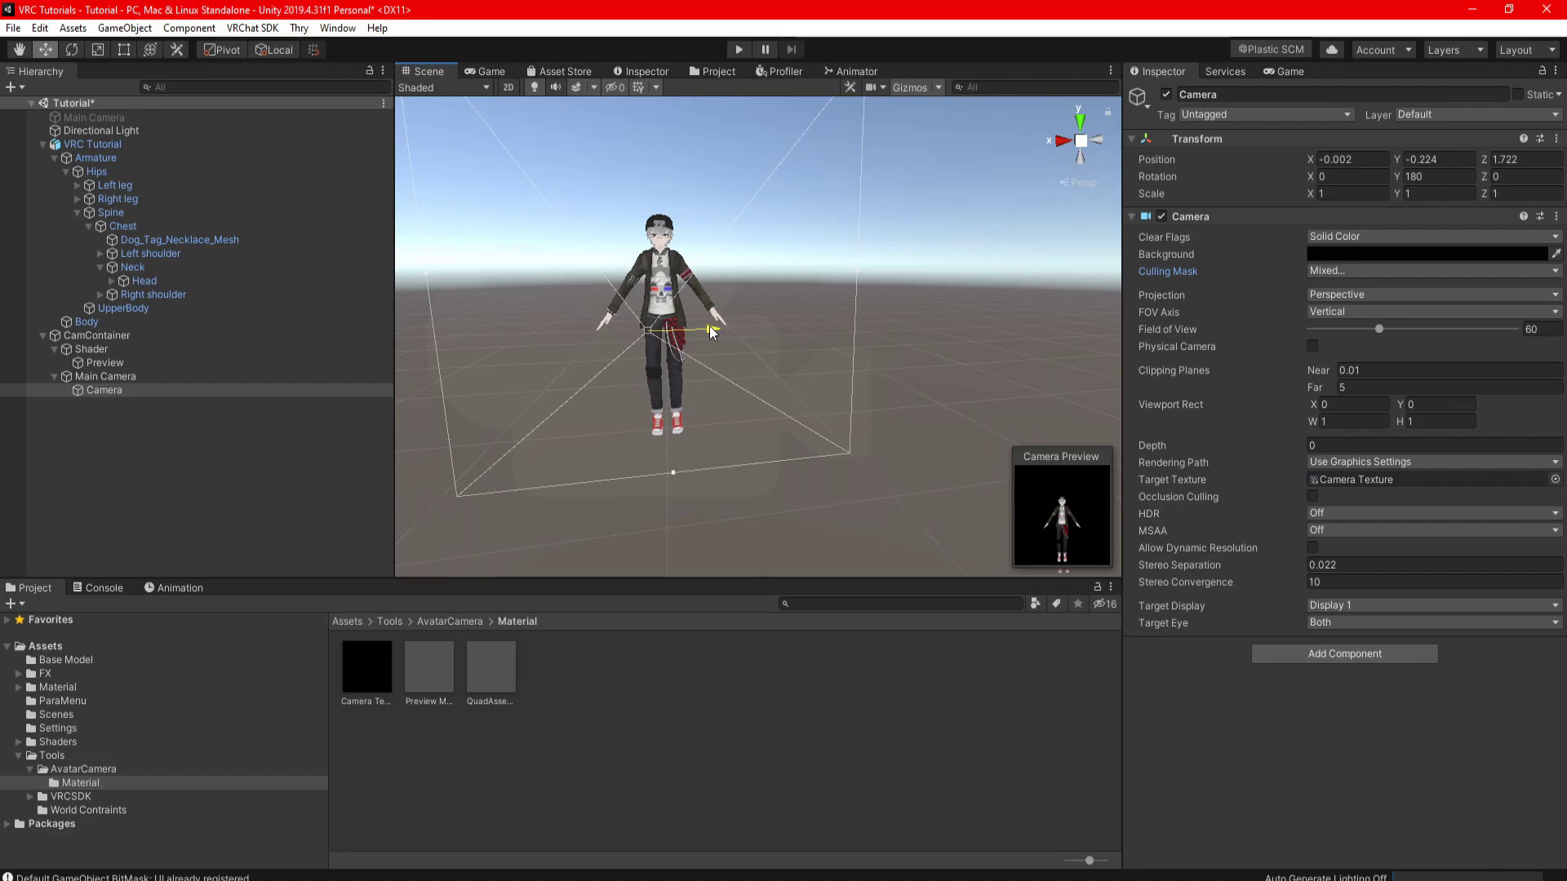
{"action": "left_click", "coordinate": [1360, 158]}
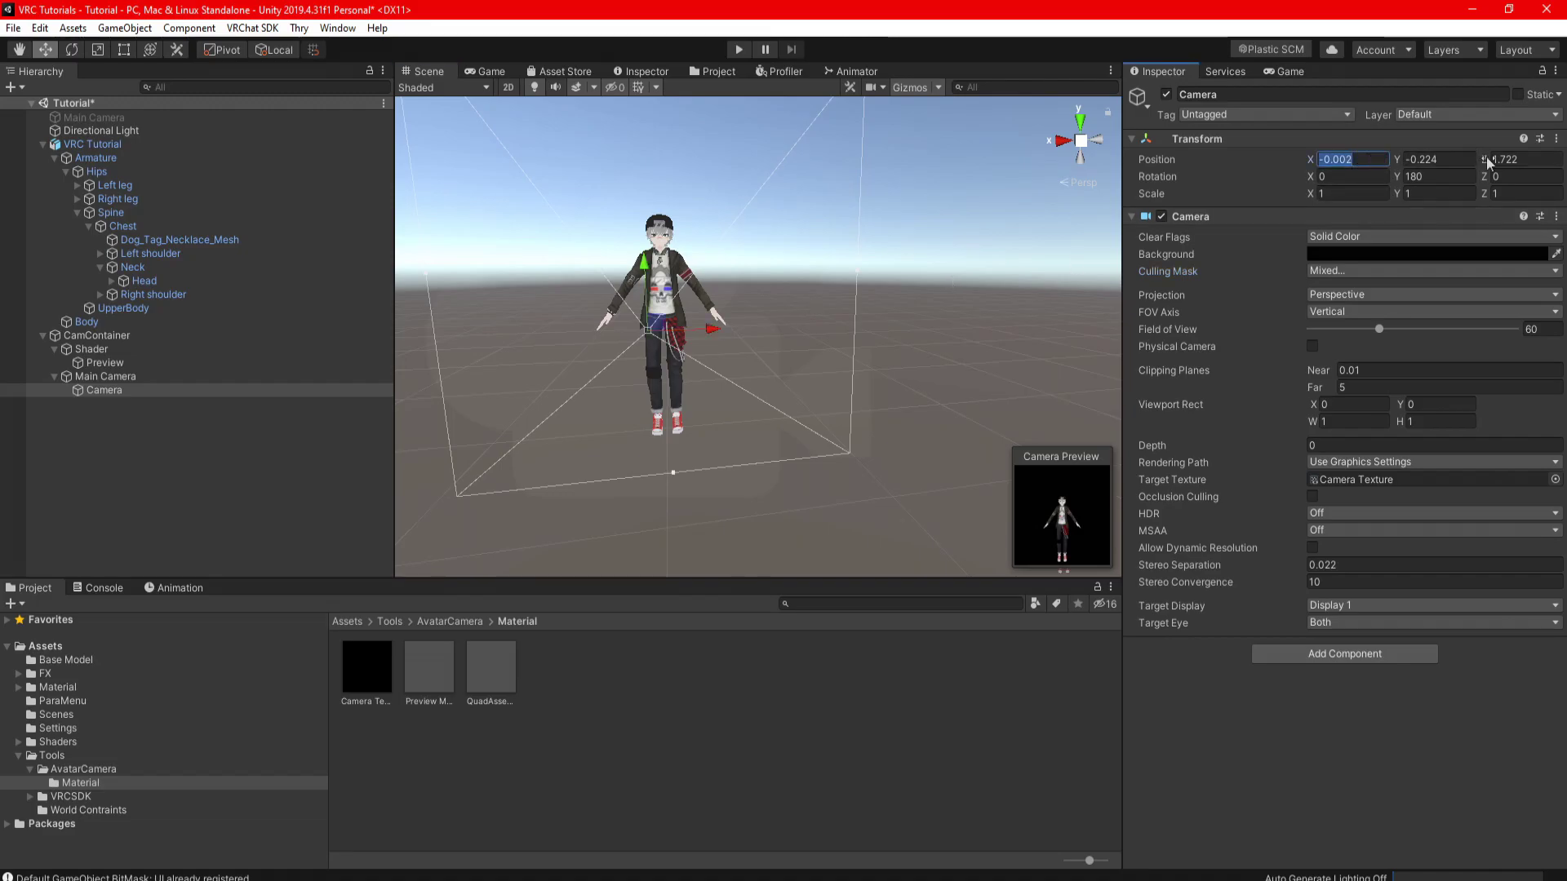
{"action": "key", "text": "ctrl+z"}
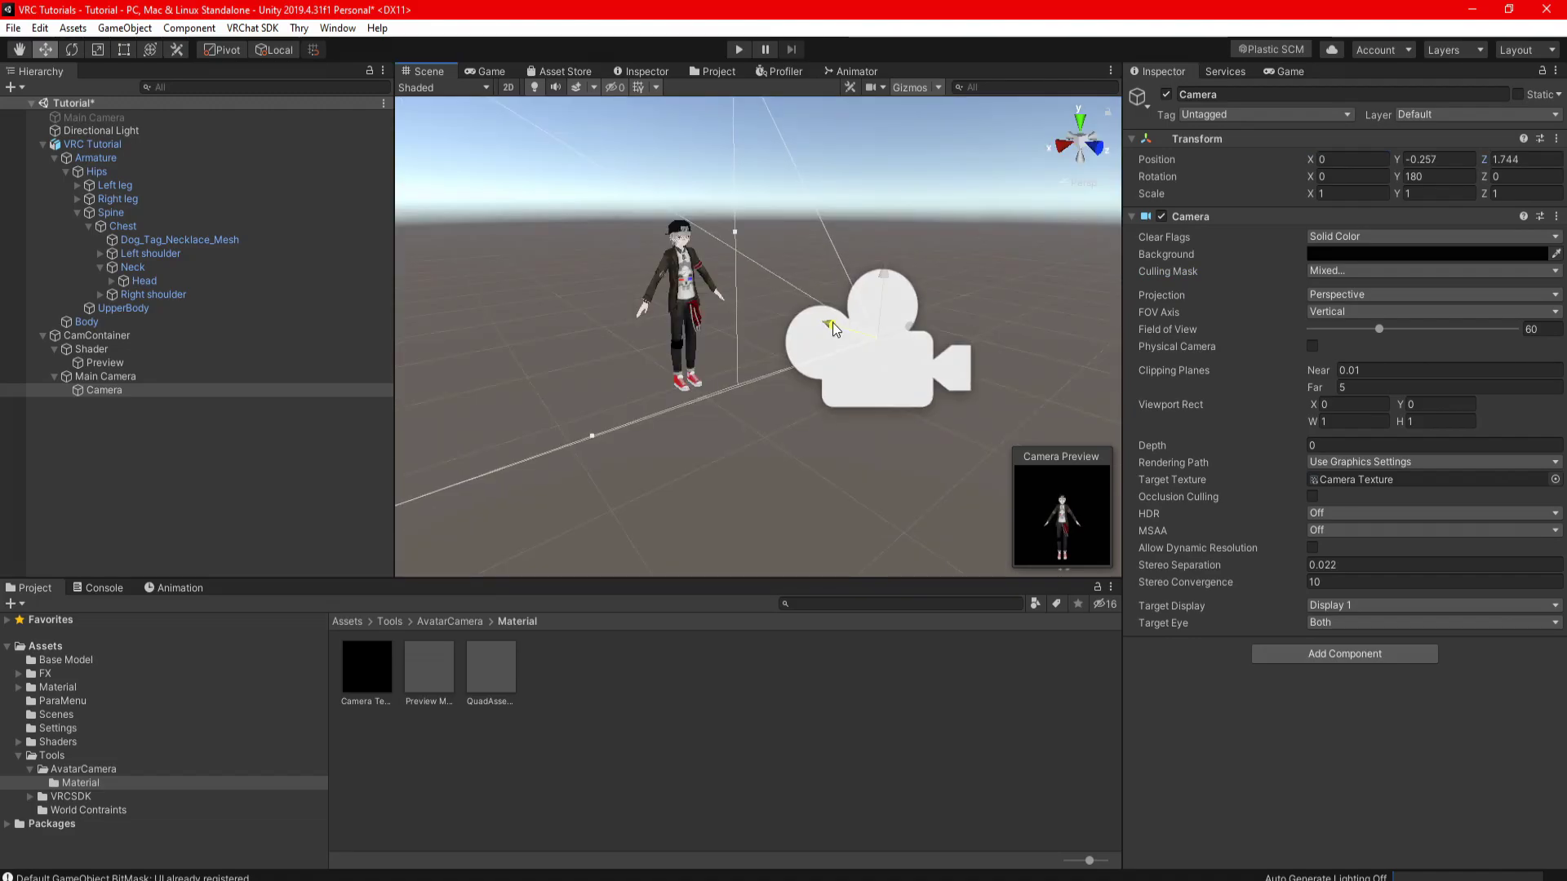
{"action": "left_click_drag", "start_coordinate": [889, 280], "coordinate": [889, 274]}
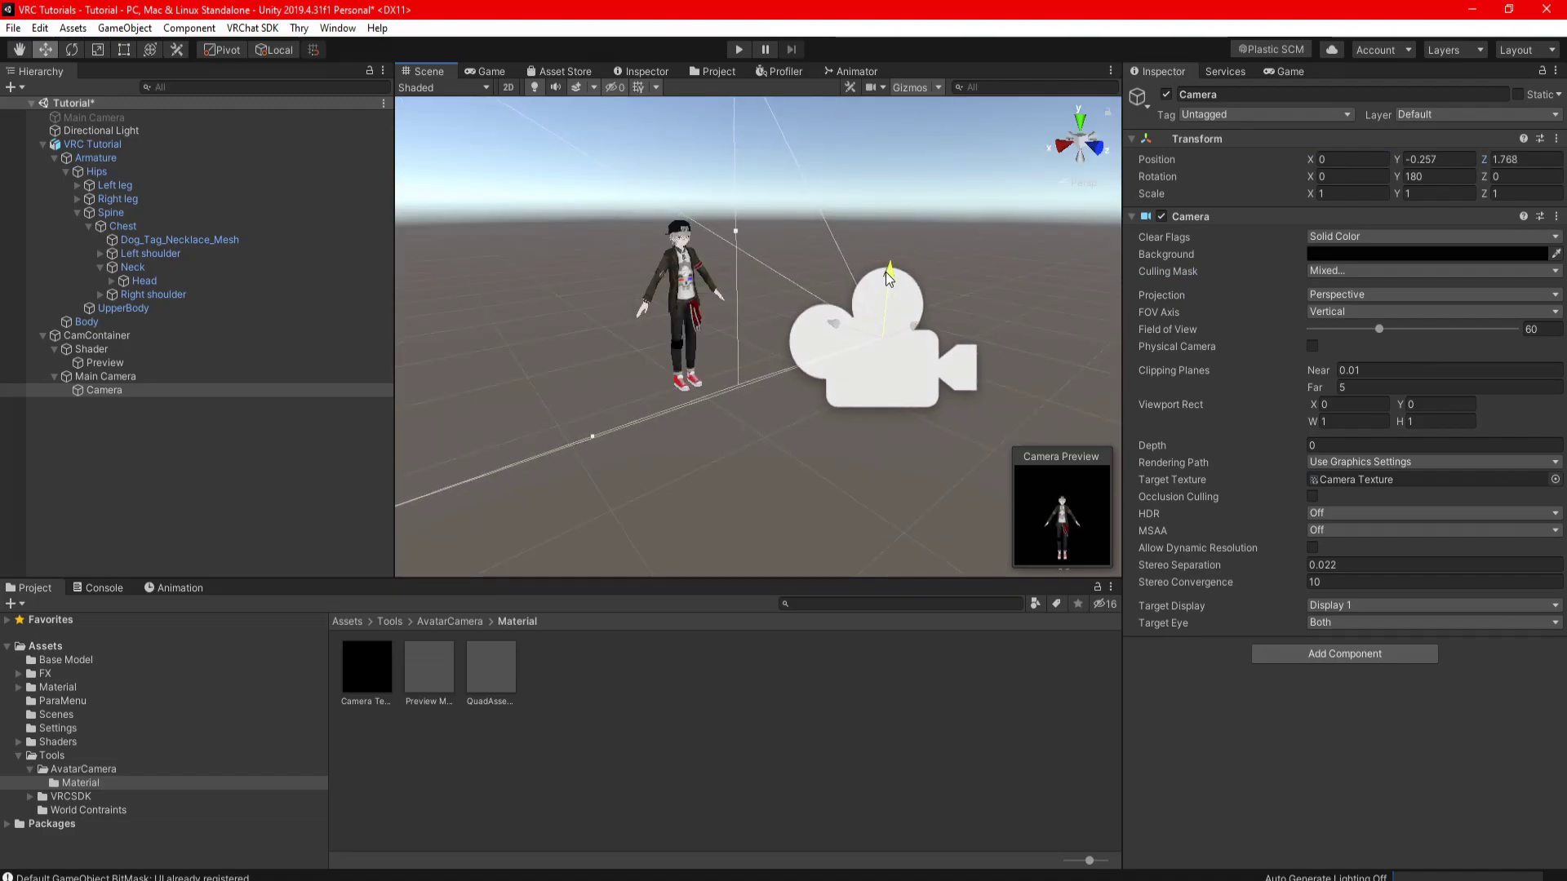
Exclude the Default layer from the camera's Culling Mask and move CamContainer under VRC Tutorial
{"action": "left_click", "coordinate": [1354, 272]}
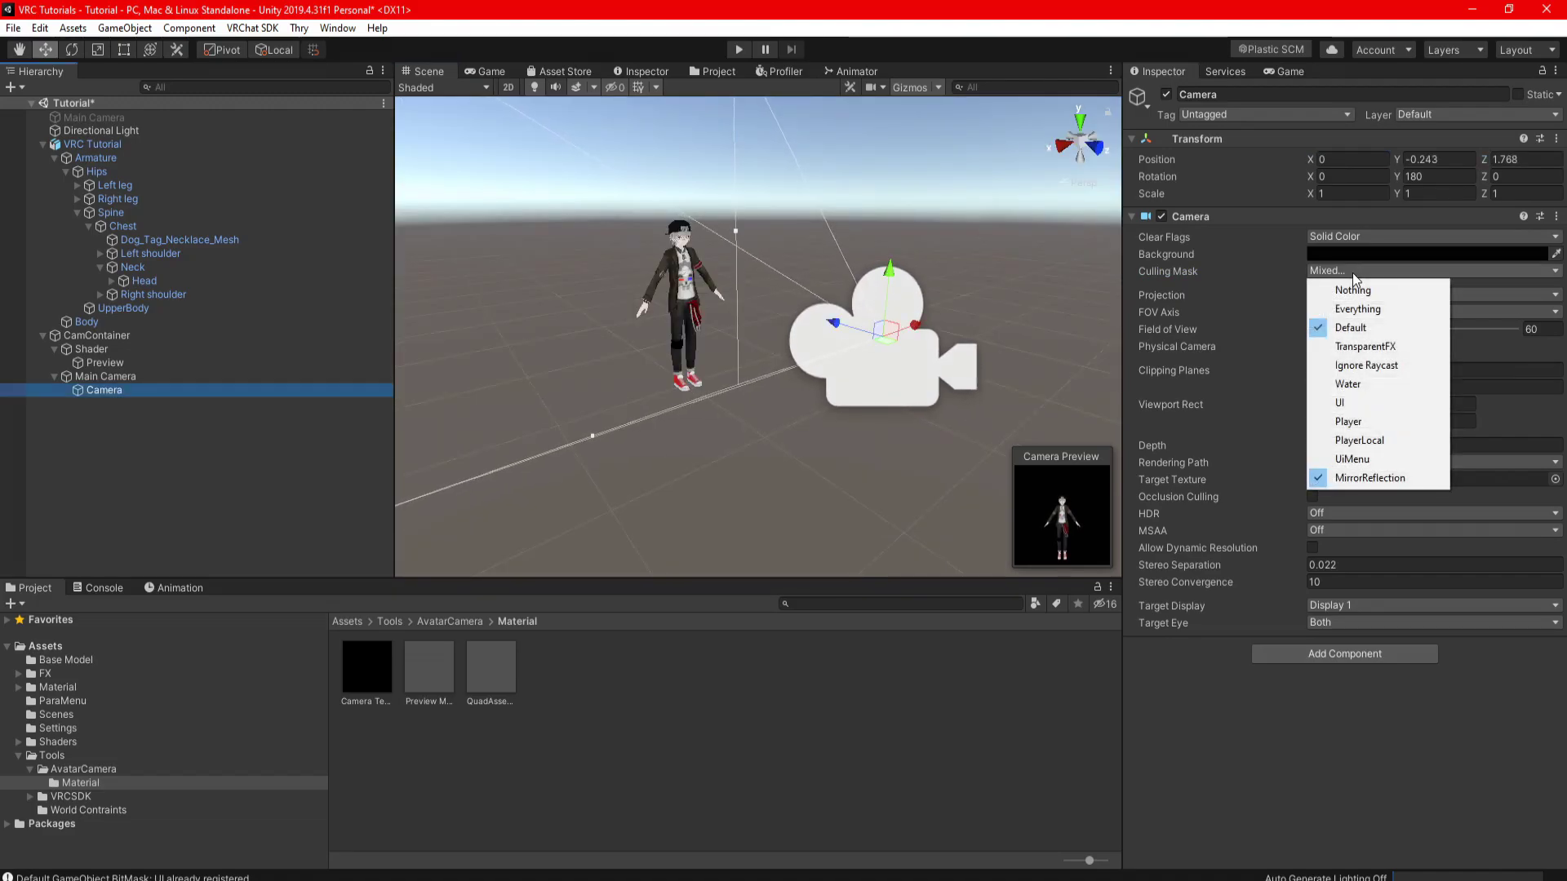
{"action": "left_click", "coordinate": [1353, 329]}
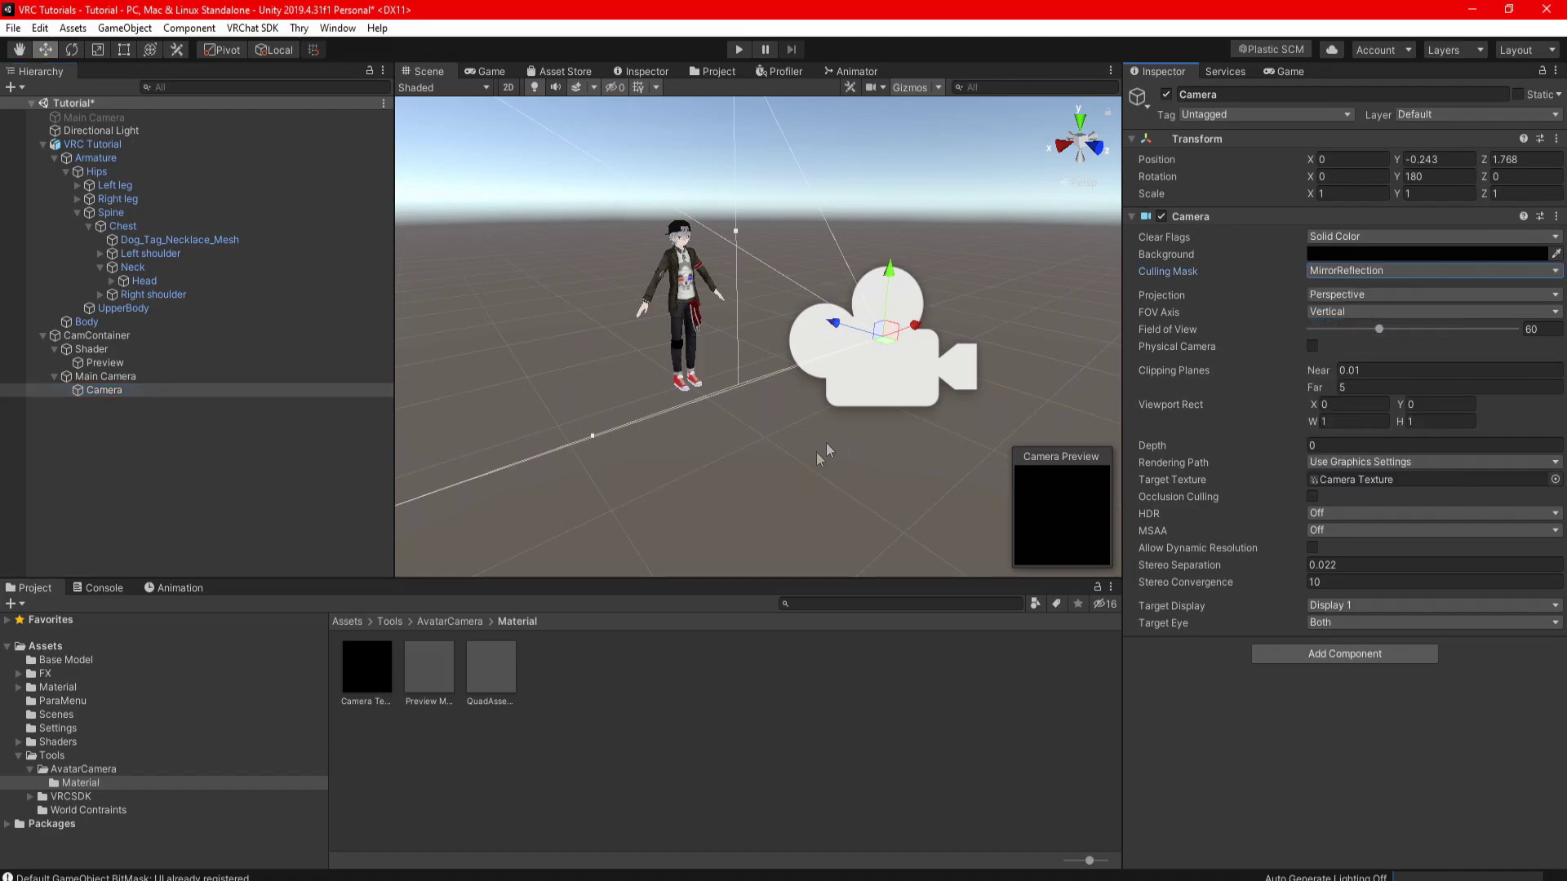
{"action": "left_click", "coordinate": [218, 513]}
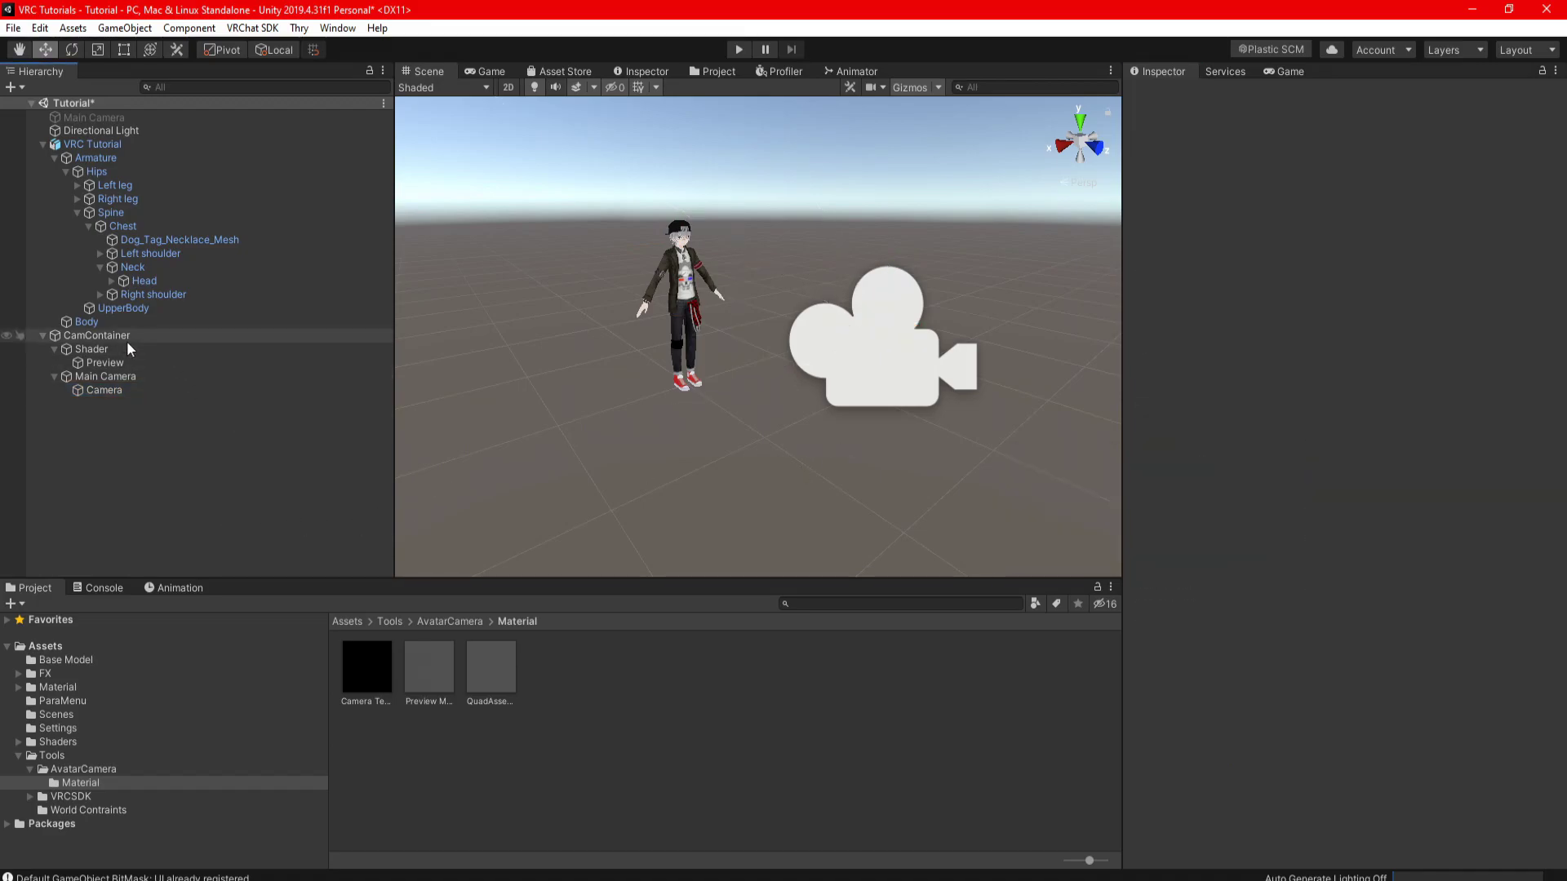
{"action": "left_click_drag", "start_coordinate": [86, 336], "coordinate": [91, 142]}
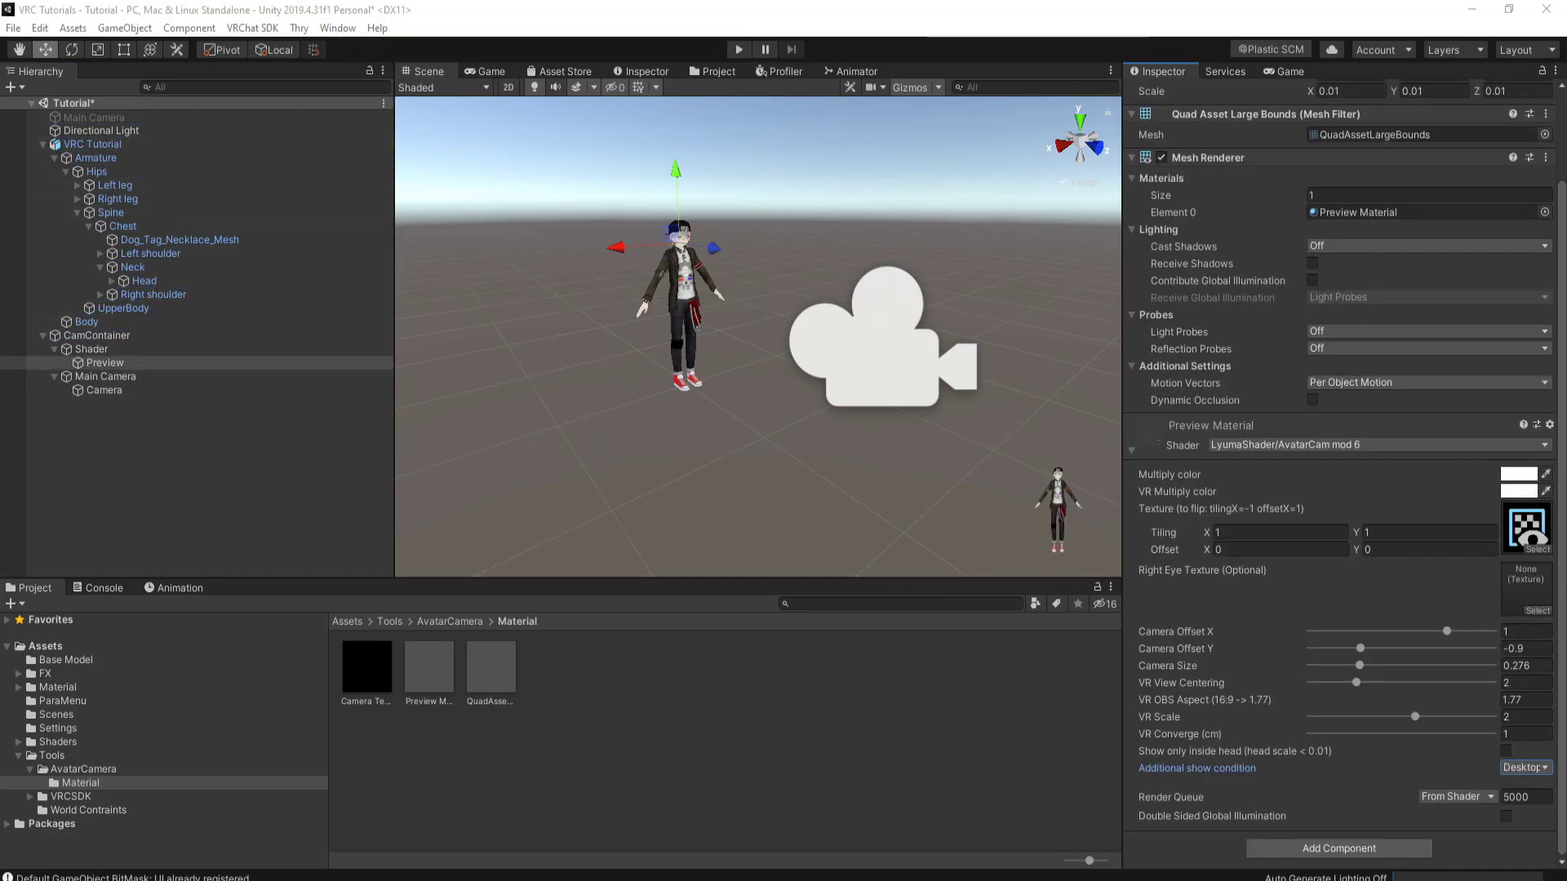
Open the Preview's Additional show condition options and close them unchanged
{"action": "left_click", "coordinate": [1534, 777]}
{"action": "left_click", "coordinate": [1532, 775]}
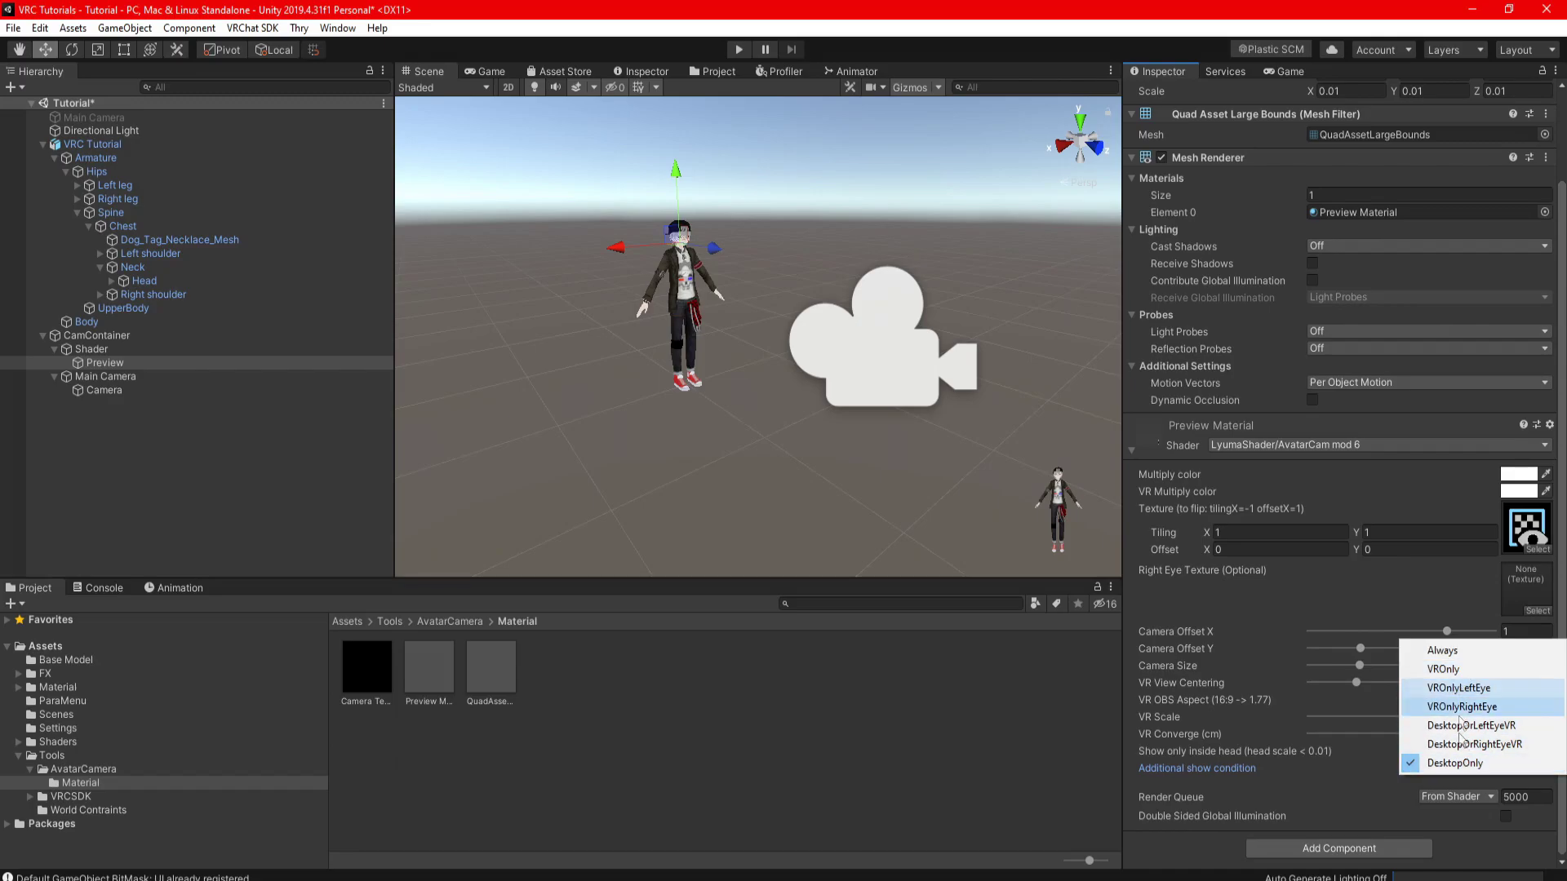
{"action": "left_click", "coordinate": [1347, 785]}
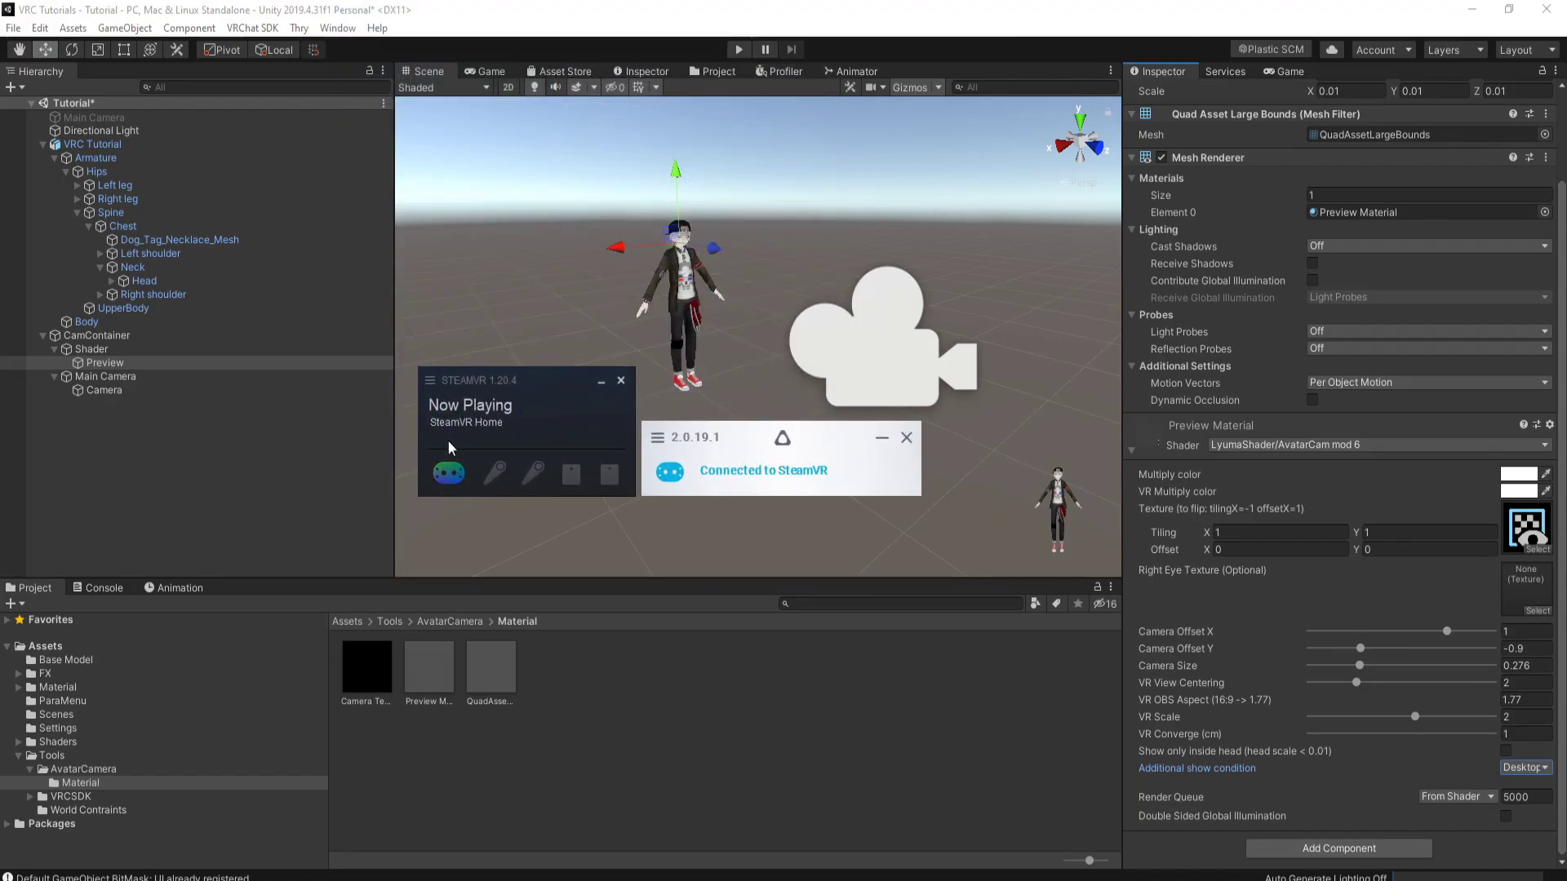
Open SteamVR's Display VR View and check which eye it shows
{"action": "left_click", "coordinate": [430, 380]}
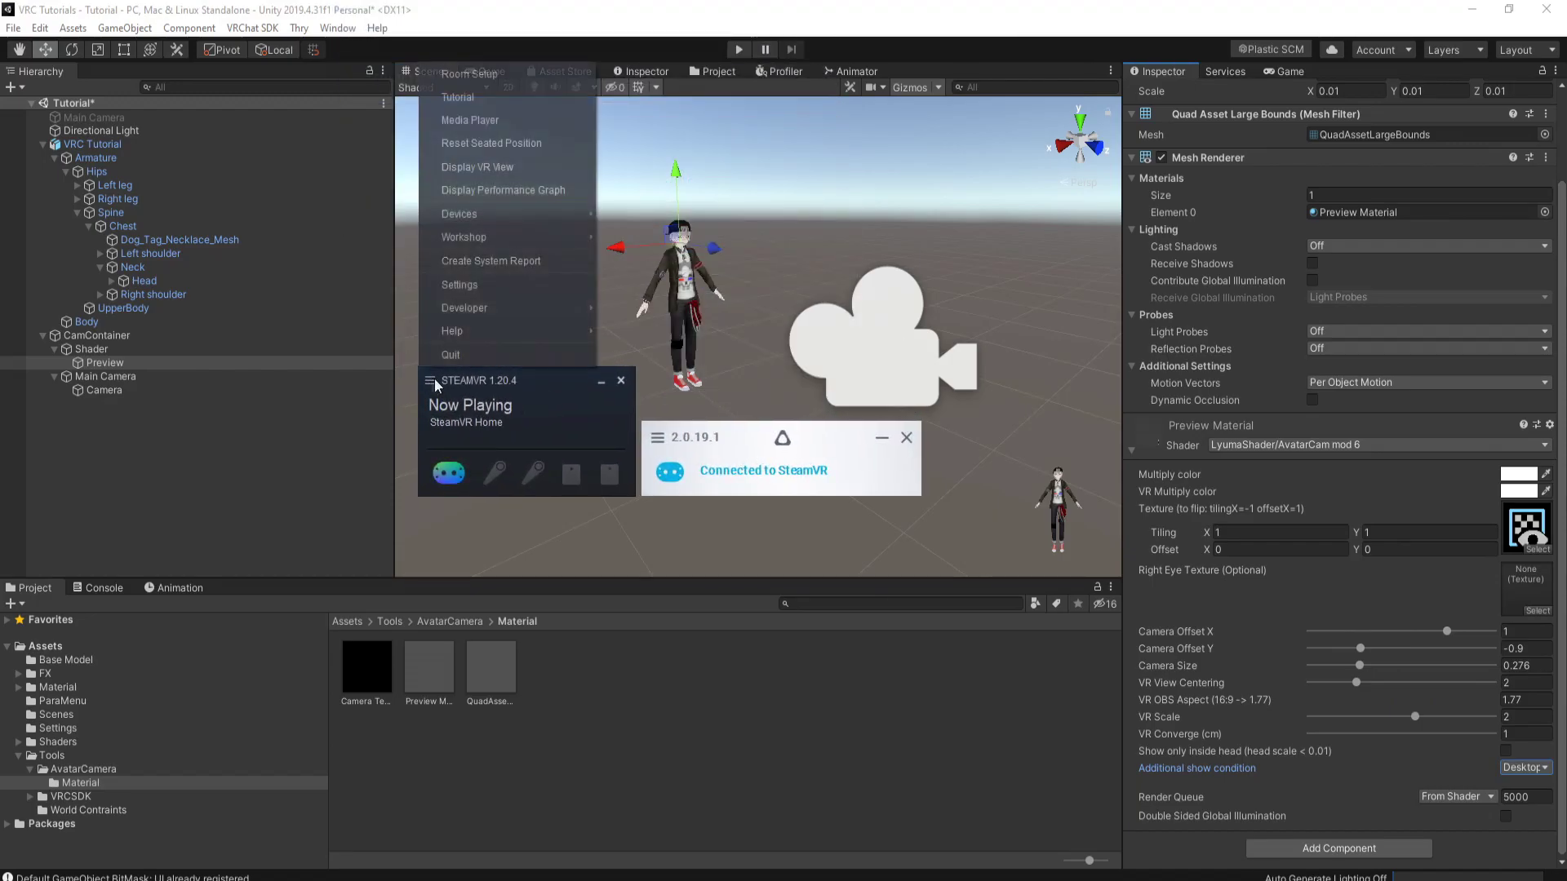
{"action": "left_click", "coordinate": [468, 168]}
{"action": "left_click", "coordinate": [231, 262]}
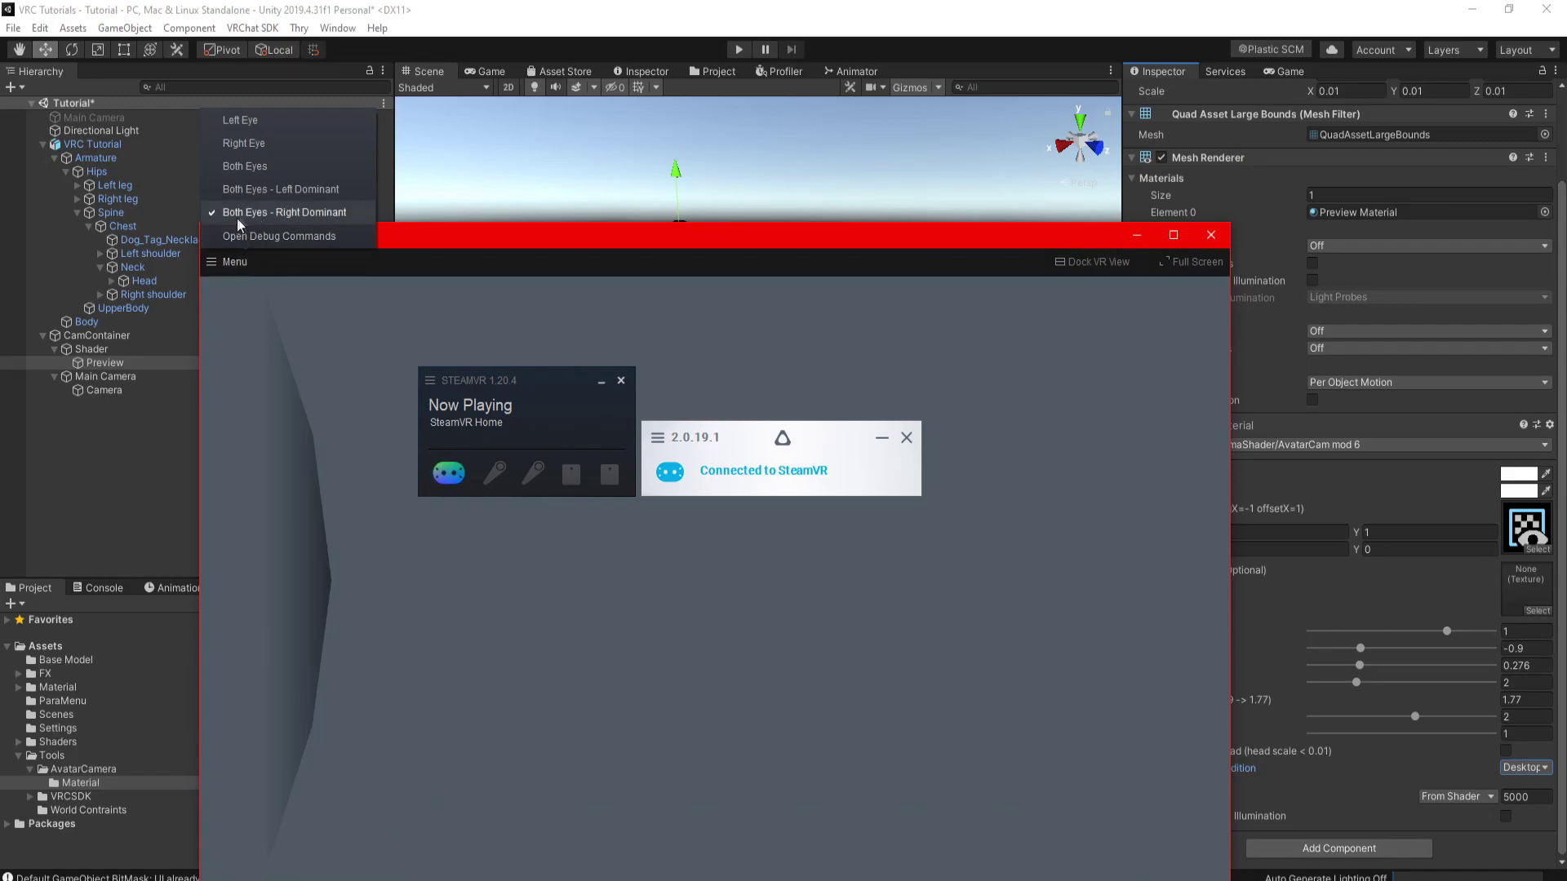
Set the Preview's Additional show condition to DesktopOrRightEyeVR
{"action": "left_click", "coordinate": [1506, 767]}
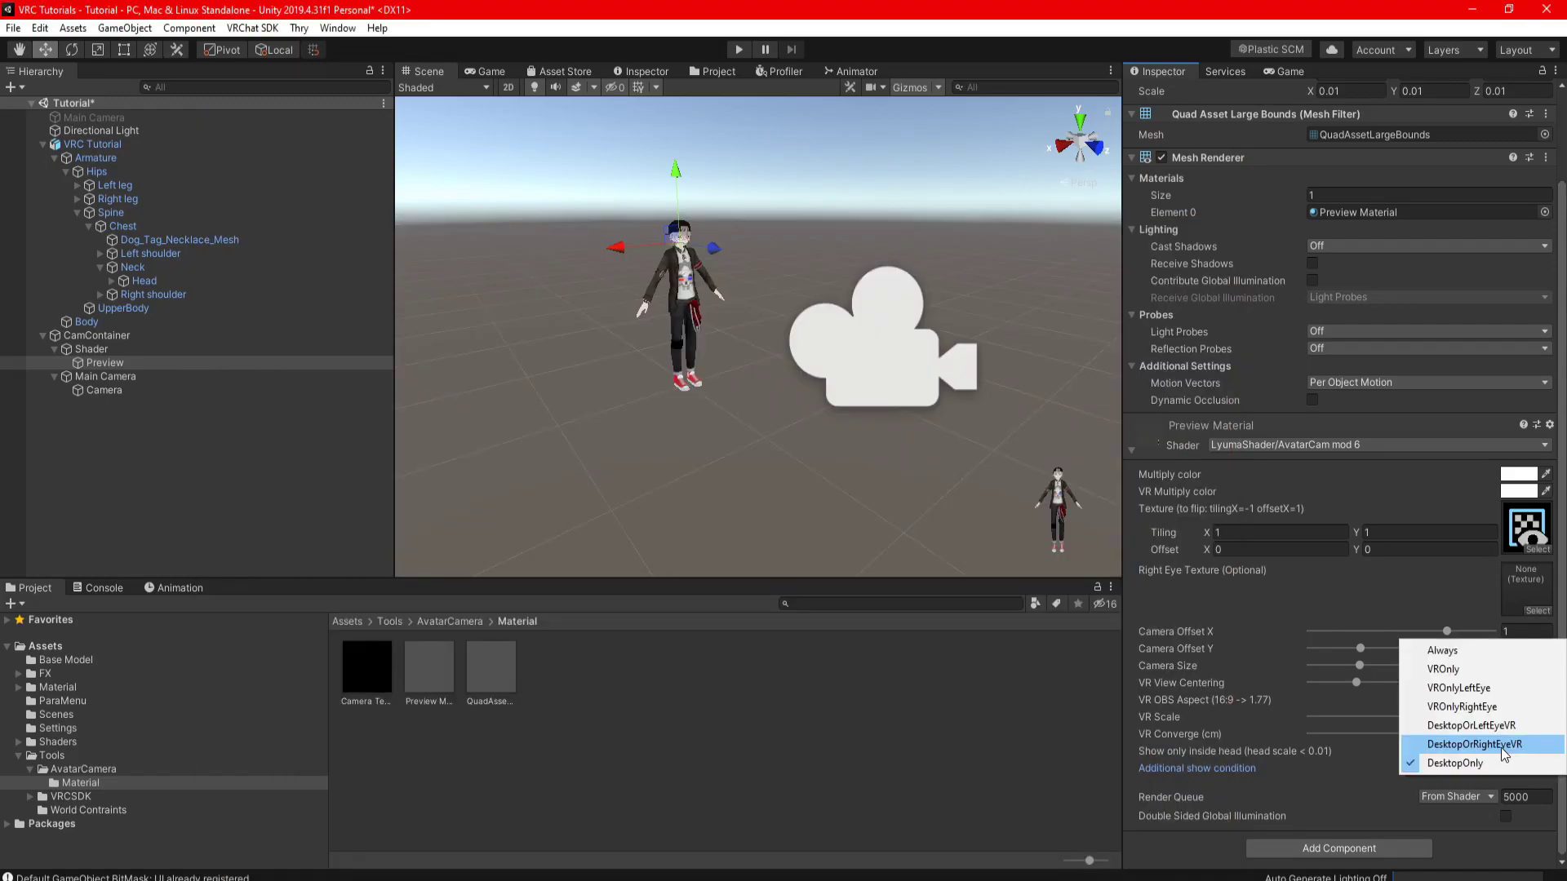
{"action": "left_click", "coordinate": [1501, 745]}
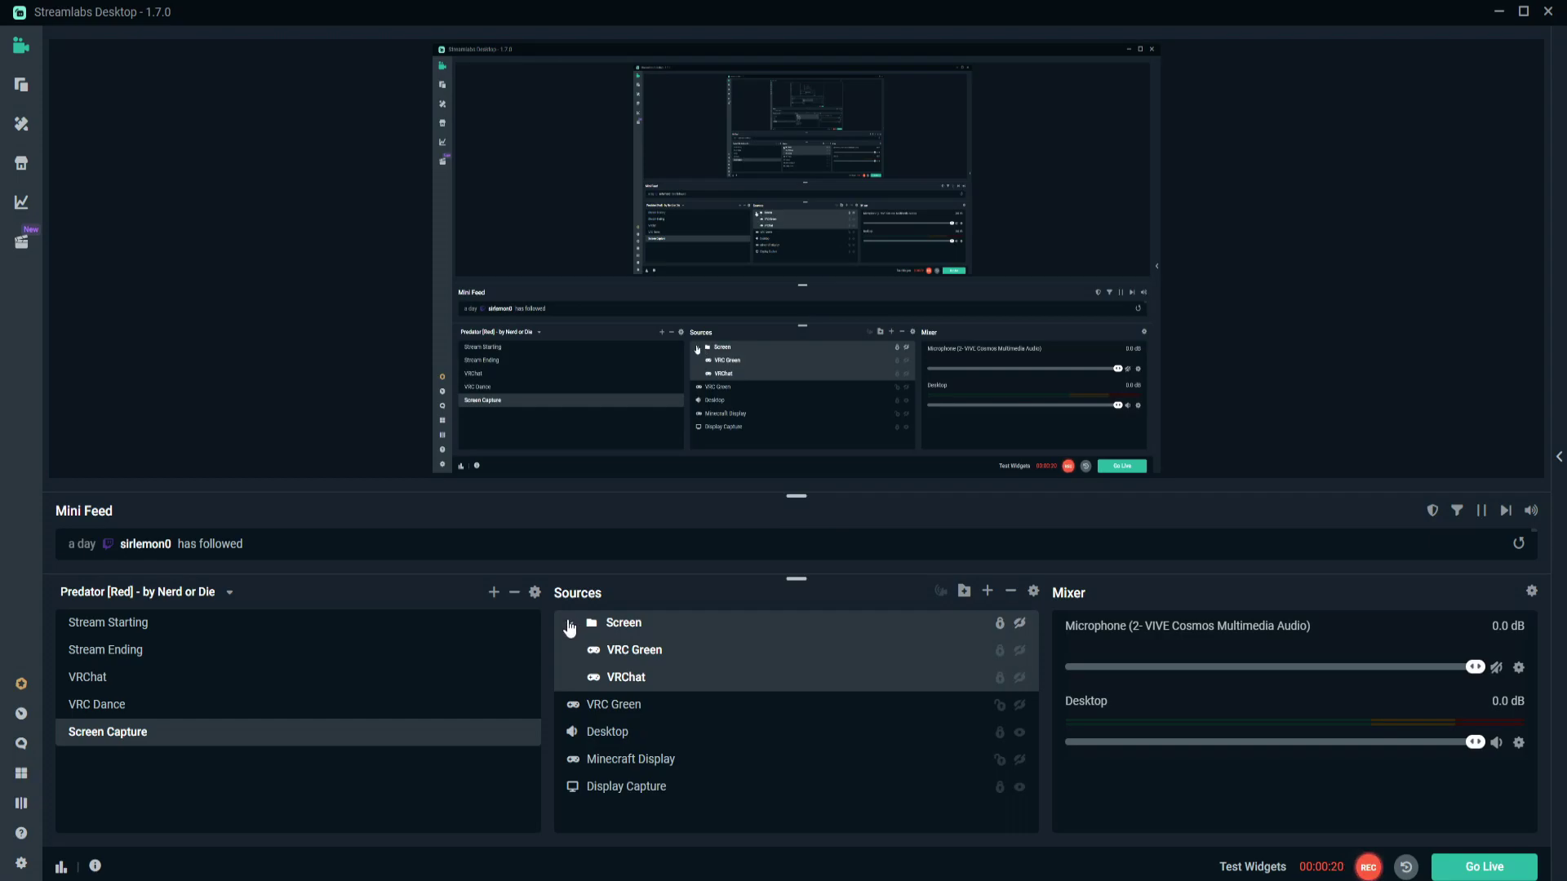
{"action": "left_click", "coordinate": [569, 625]}
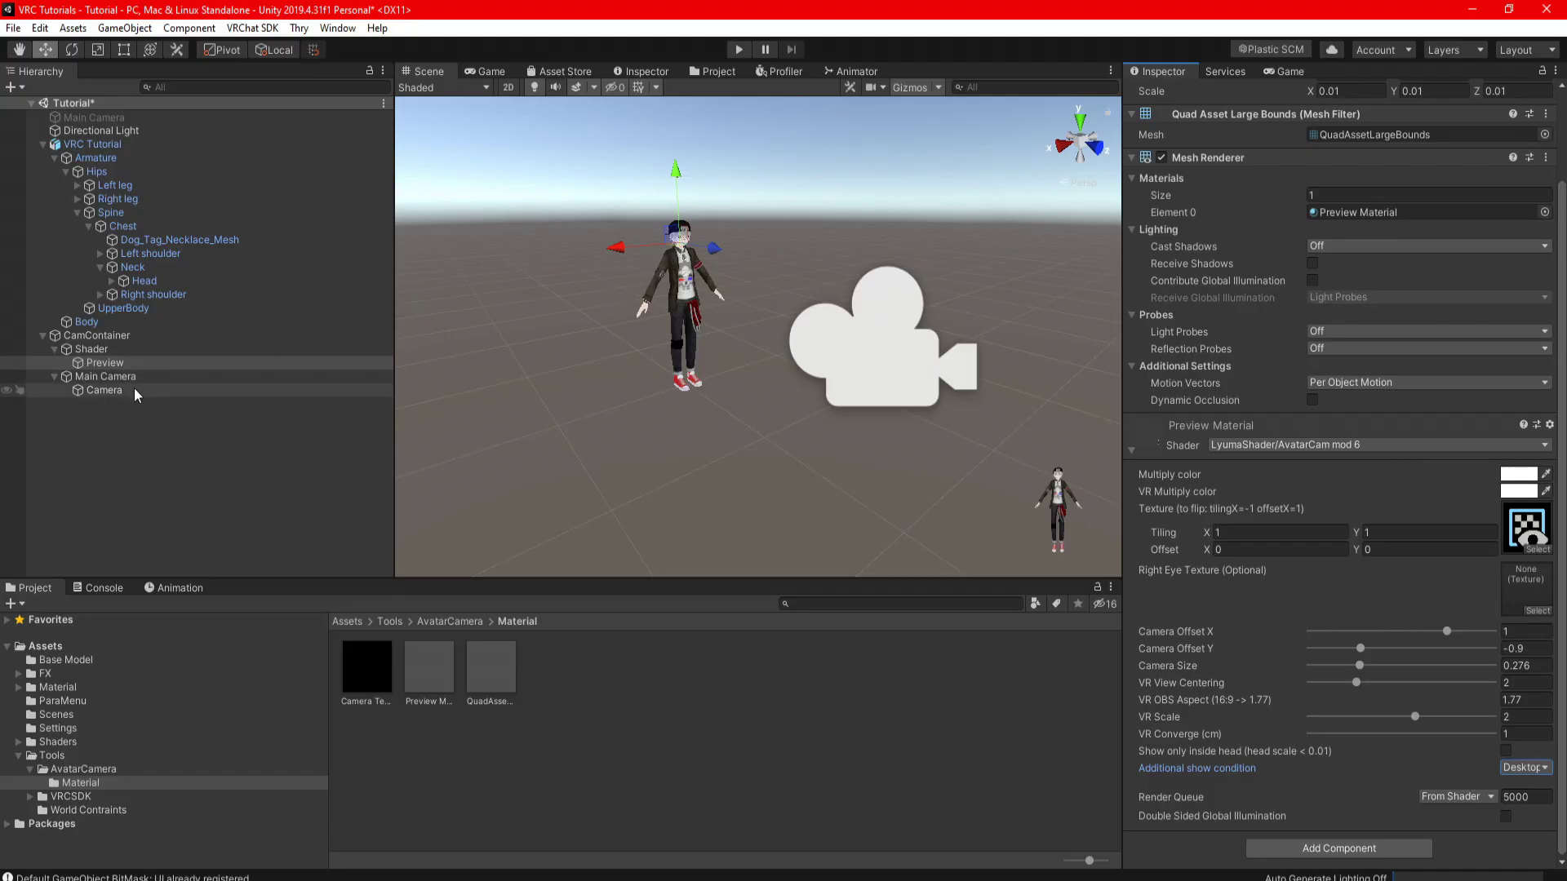
Untick Default in the rig Camera's Culling Mask and drag CamContainer onto VRC Tutorial
{"action": "left_click", "coordinate": [122, 390]}
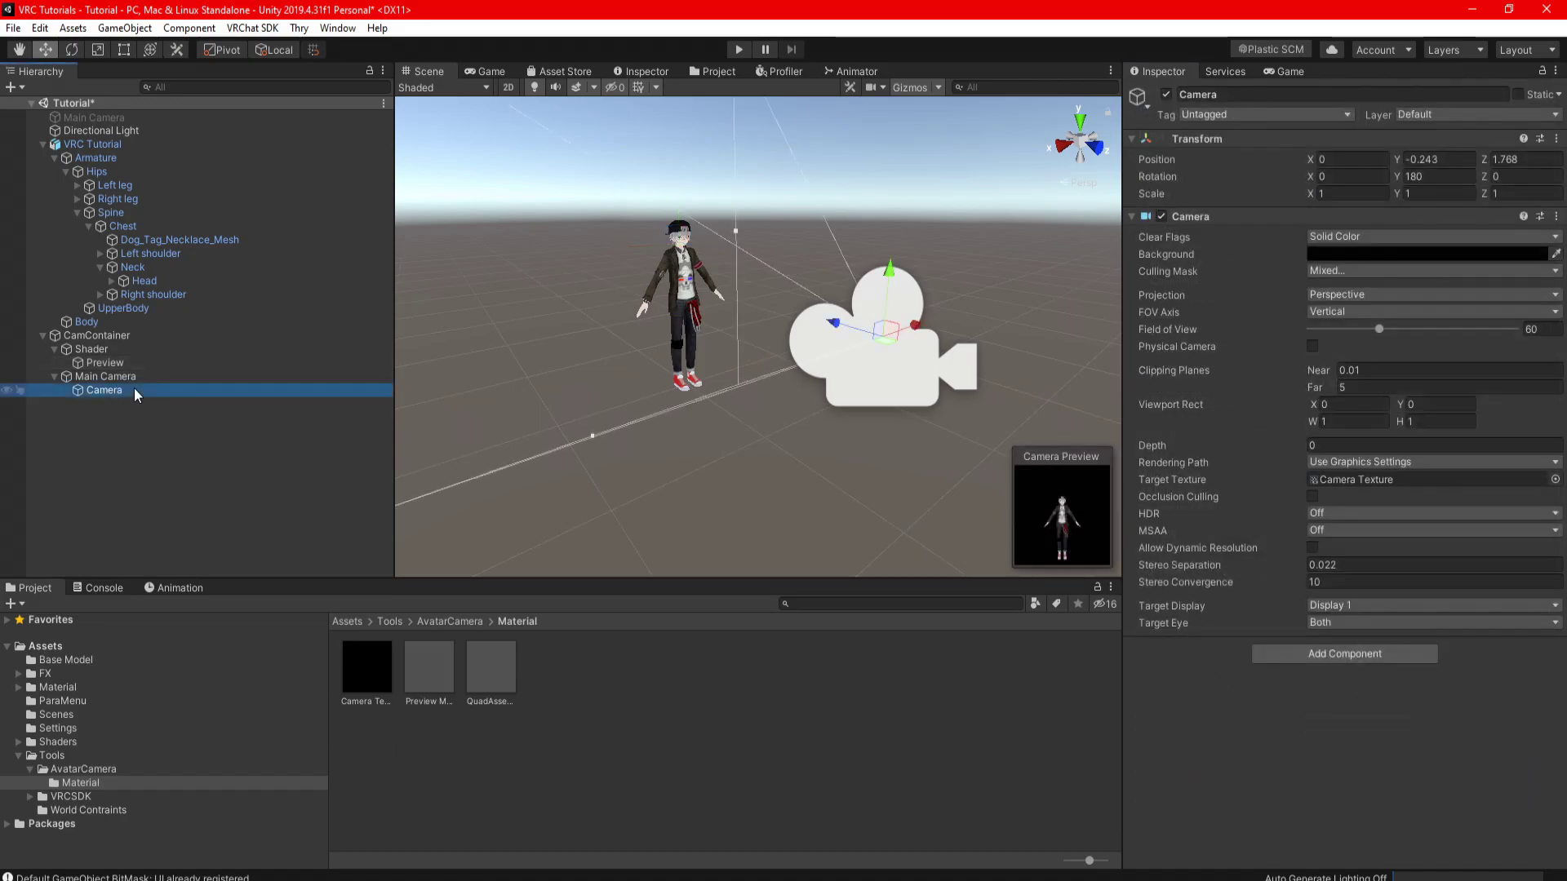
{"action": "left_click", "coordinate": [1353, 271]}
{"action": "left_click", "coordinate": [1352, 328]}
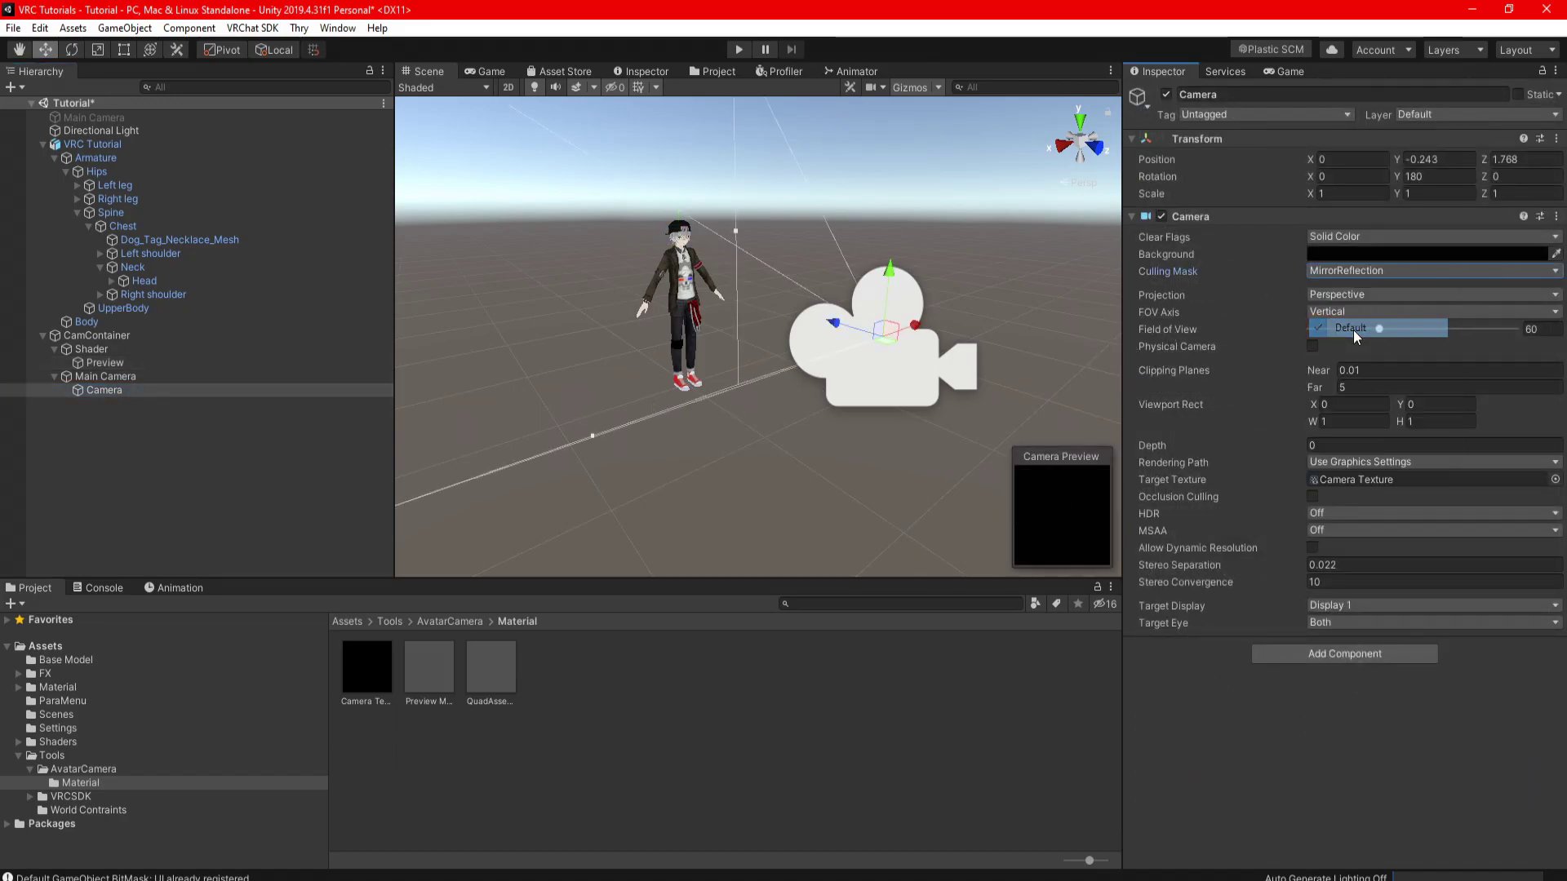
{"action": "left_click", "coordinate": [217, 511]}
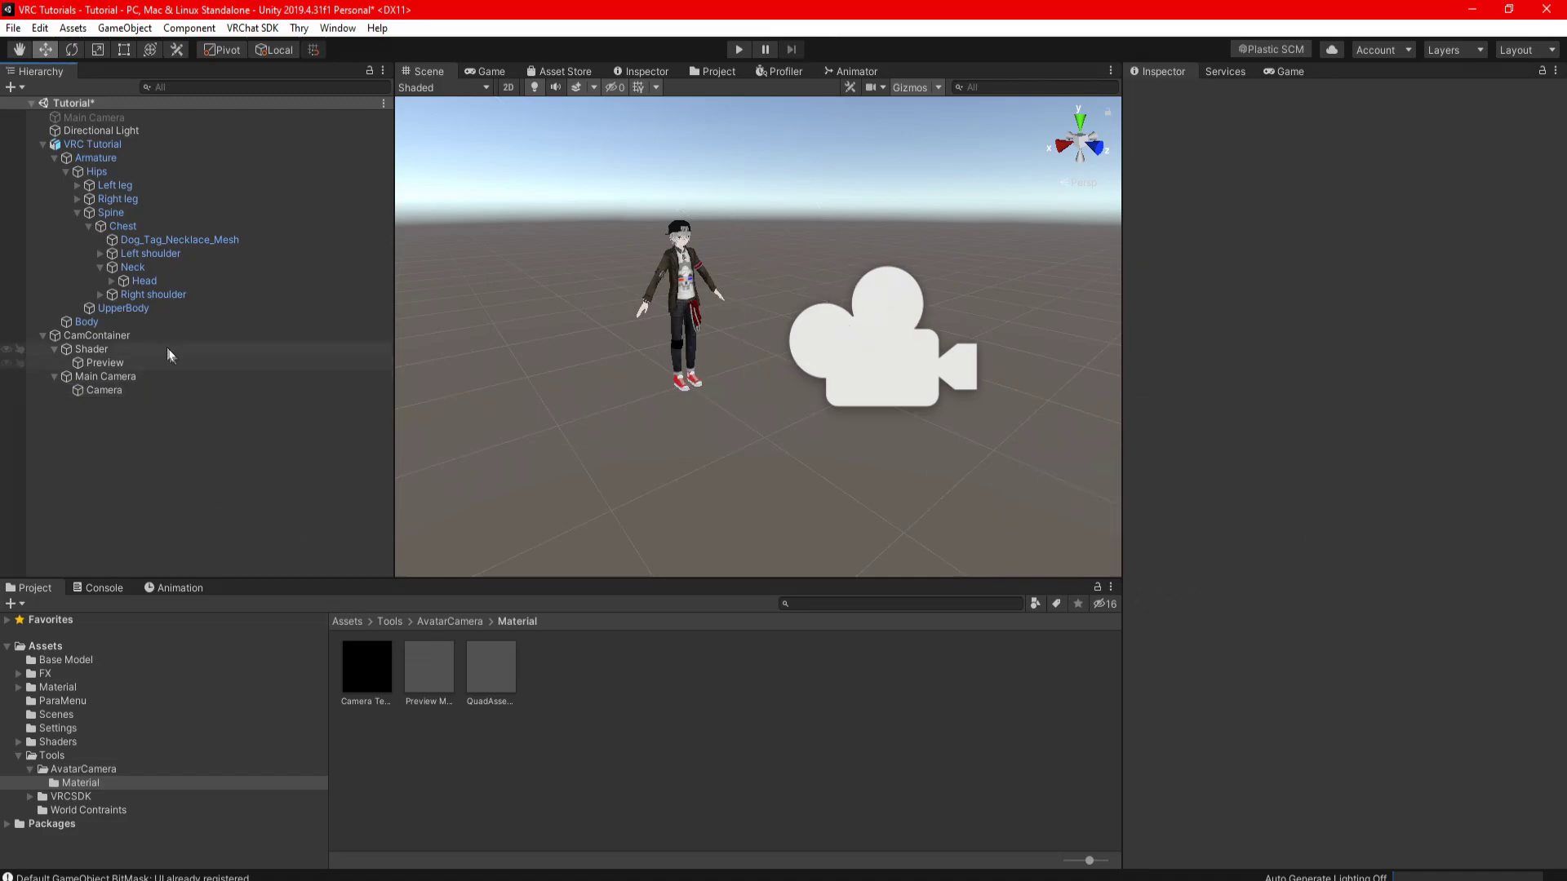
{"action": "left_click_drag", "start_coordinate": [87, 337], "coordinate": [90, 142]}
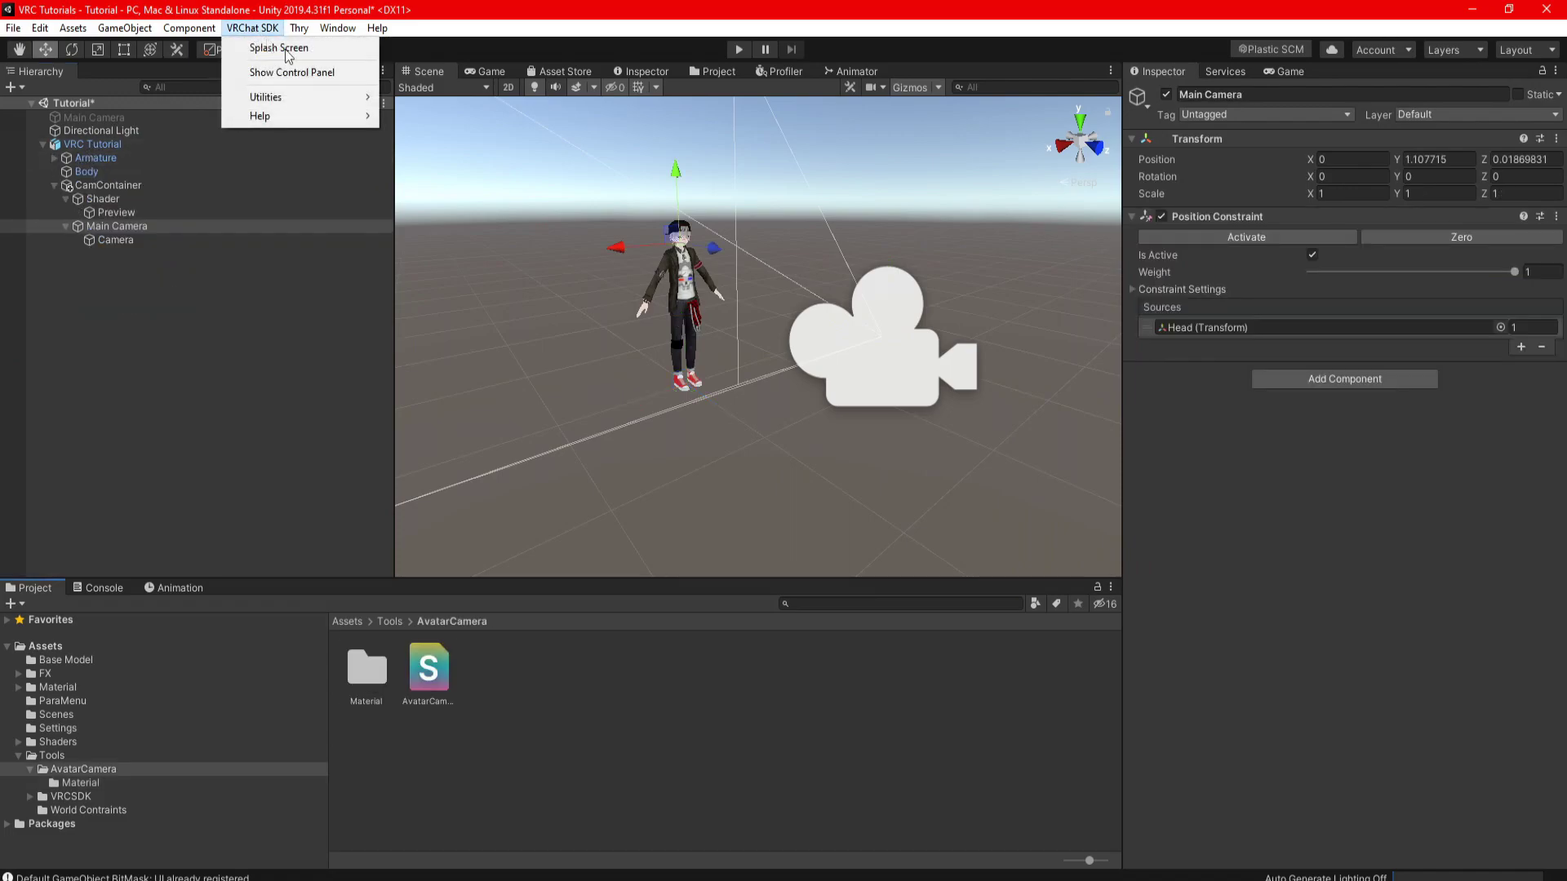
Open the VRChat SDK Control Panel, re-add Default to the Culling Mask, and adjust the preview sliders
{"action": "left_click", "coordinate": [291, 72]}
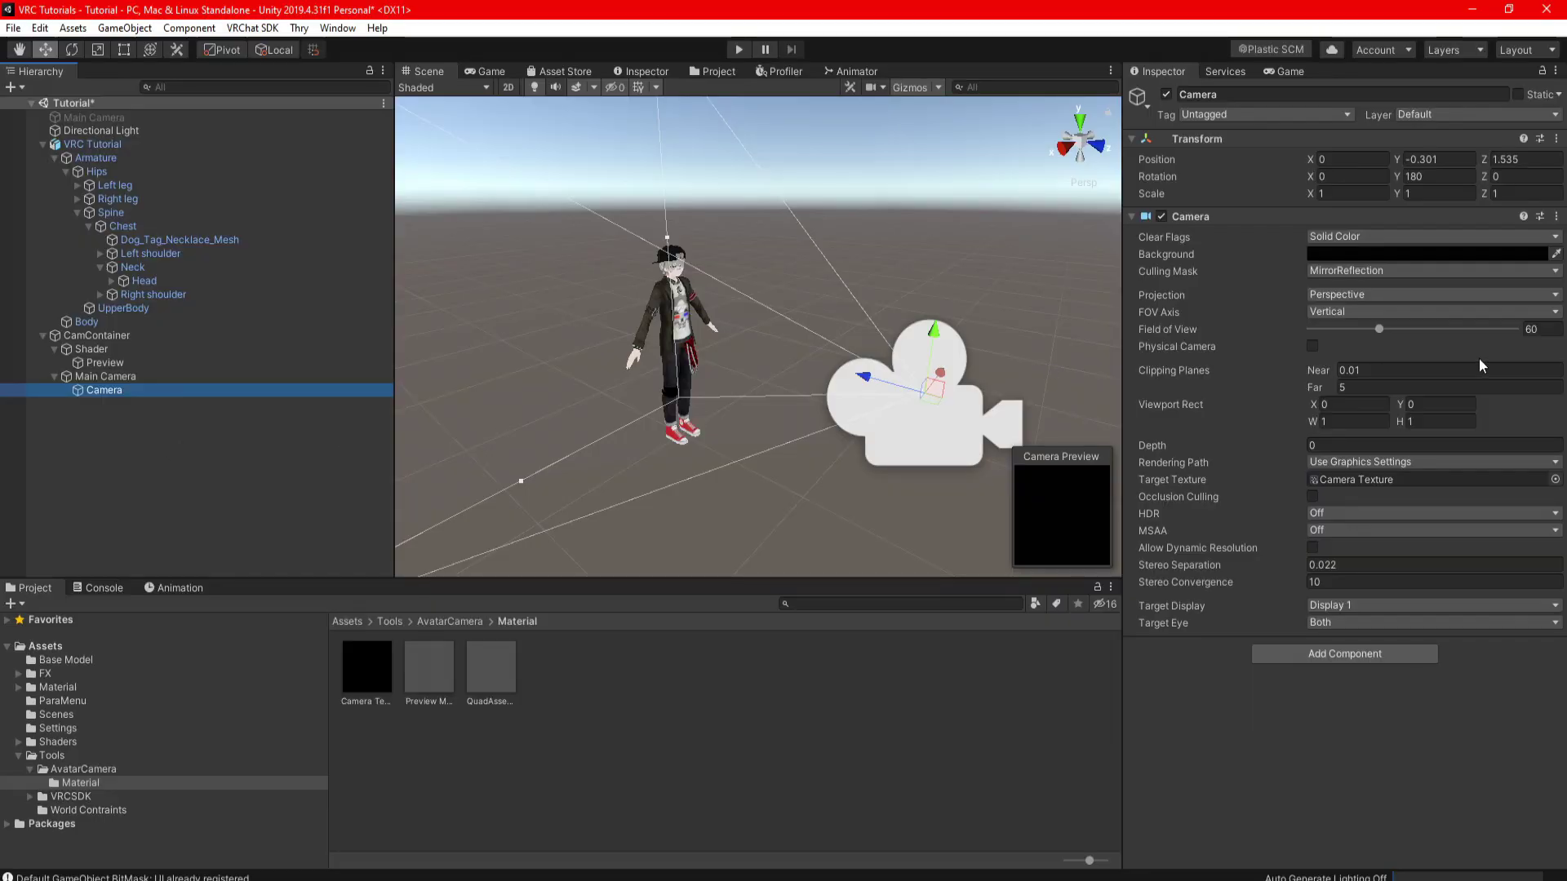
{"action": "left_click", "coordinate": [1361, 273]}
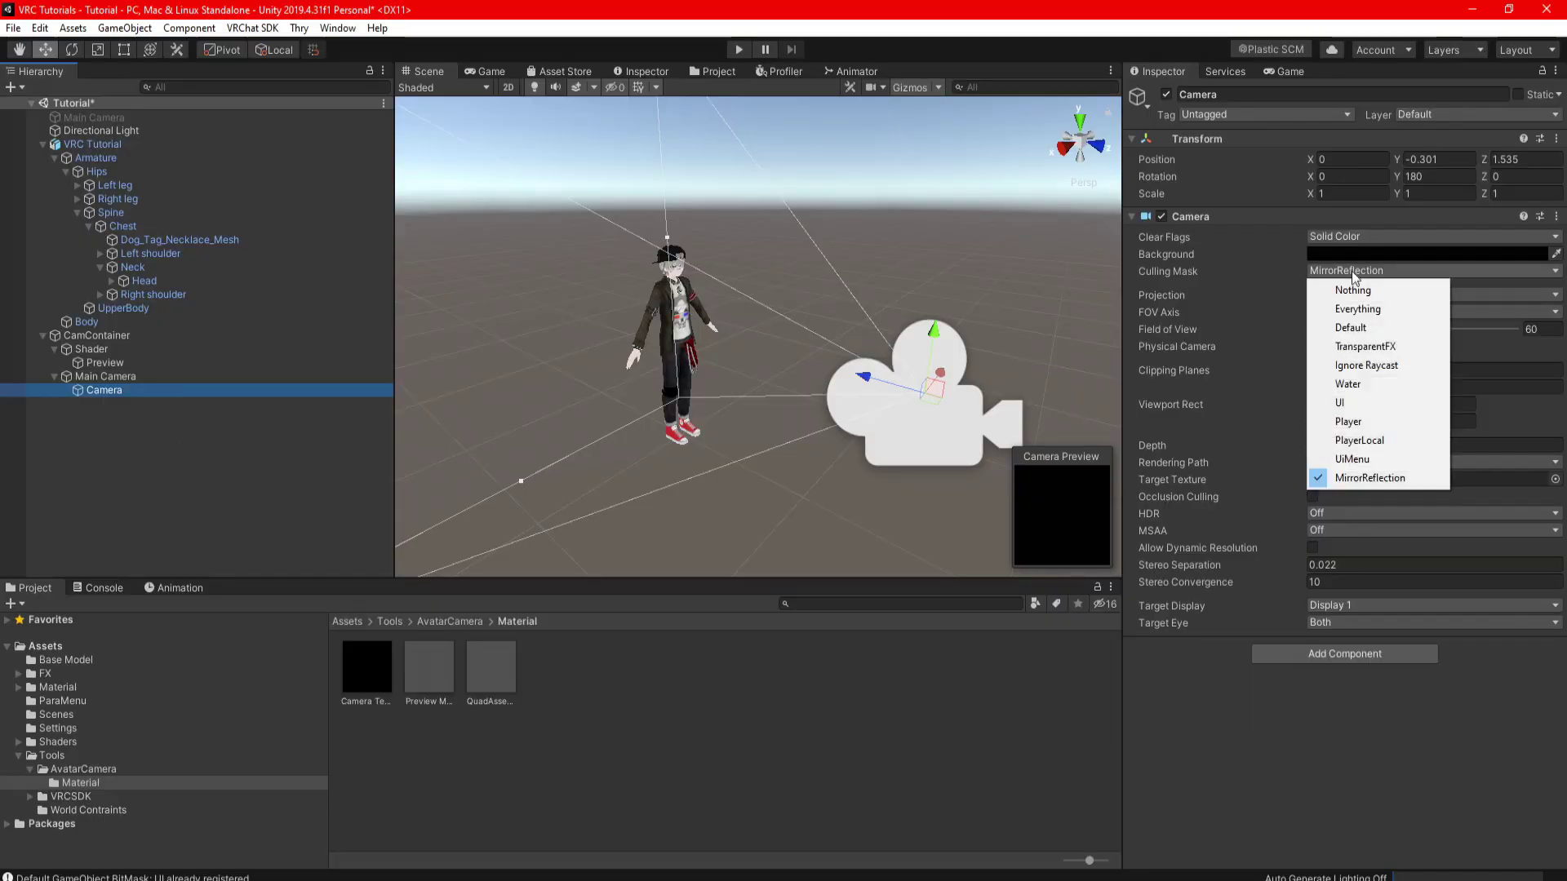
{"action": "left_click", "coordinate": [1356, 329]}
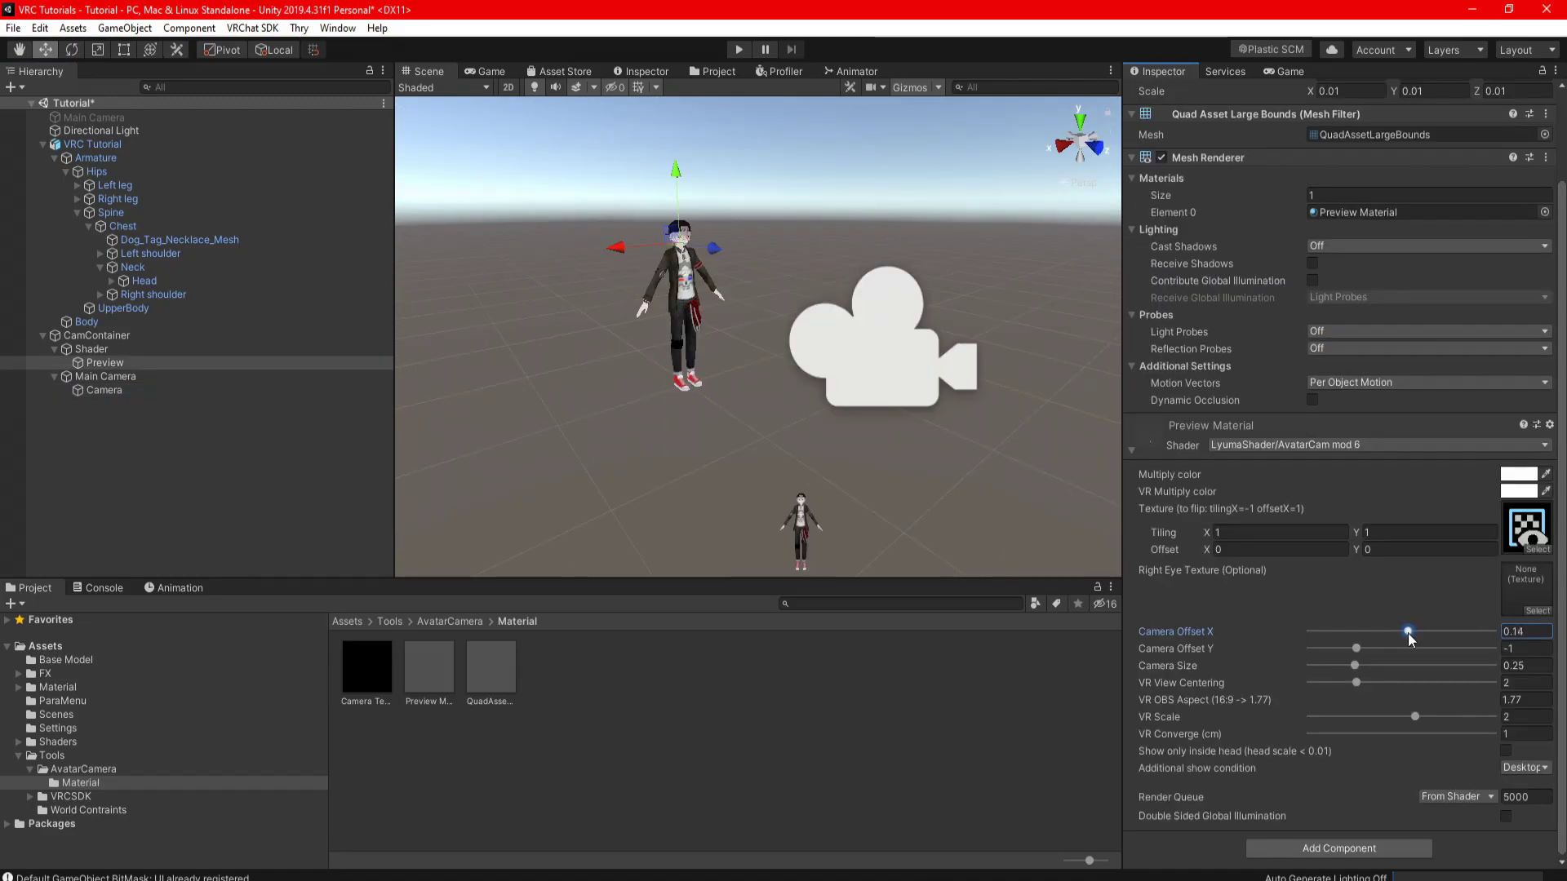
{"action": "left_click_drag", "start_coordinate": [1406, 633], "coordinate": [1388, 667]}
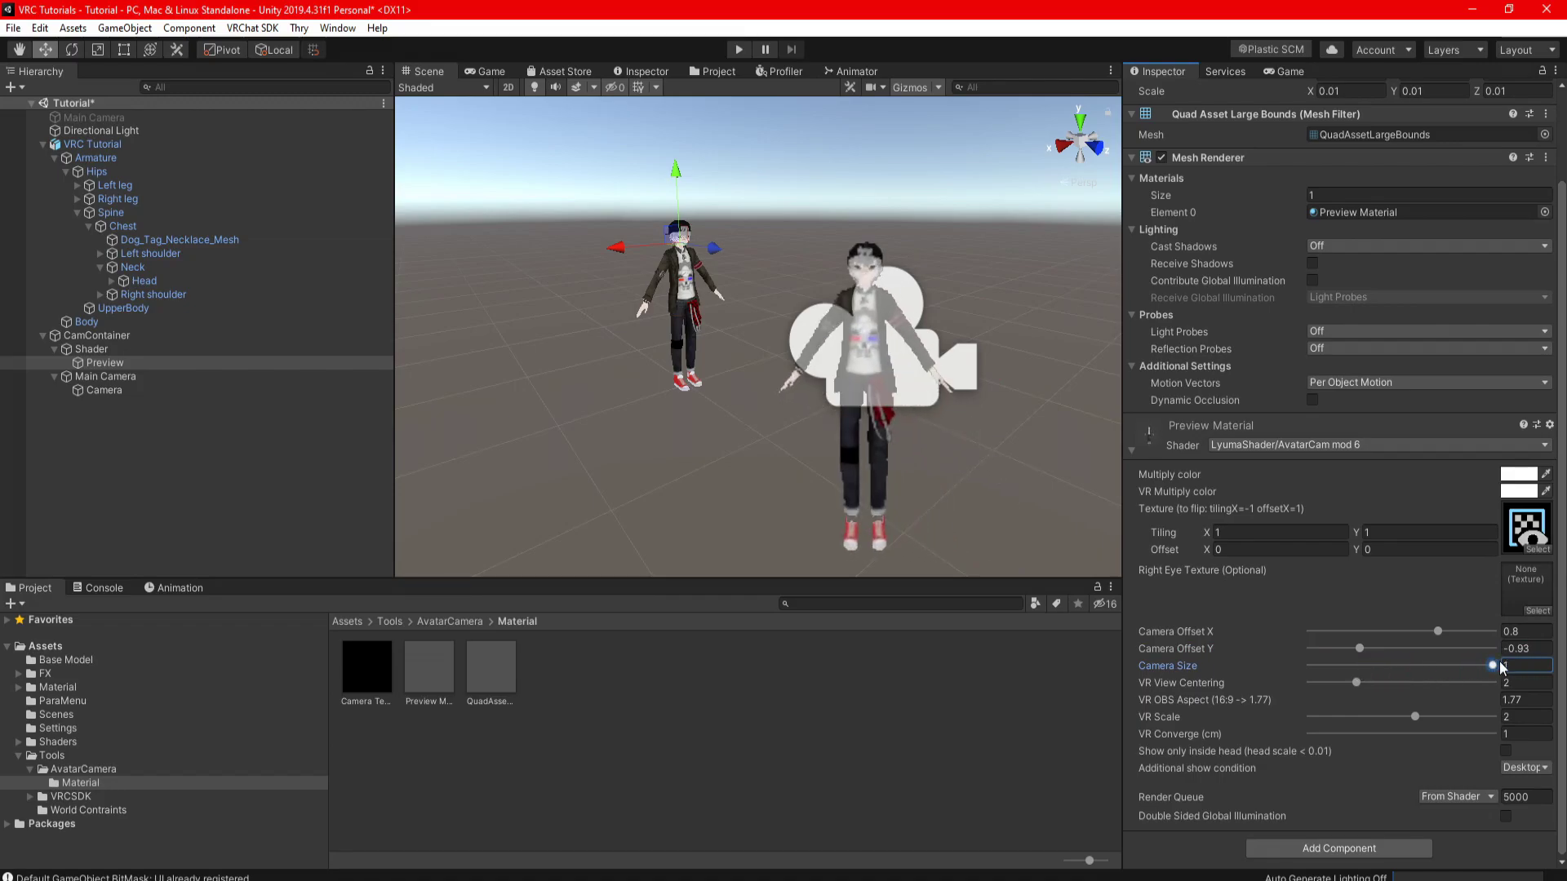
Exclude the Default layer from the preview camera's Culling Mask again
{"action": "left_click", "coordinate": [105, 390]}
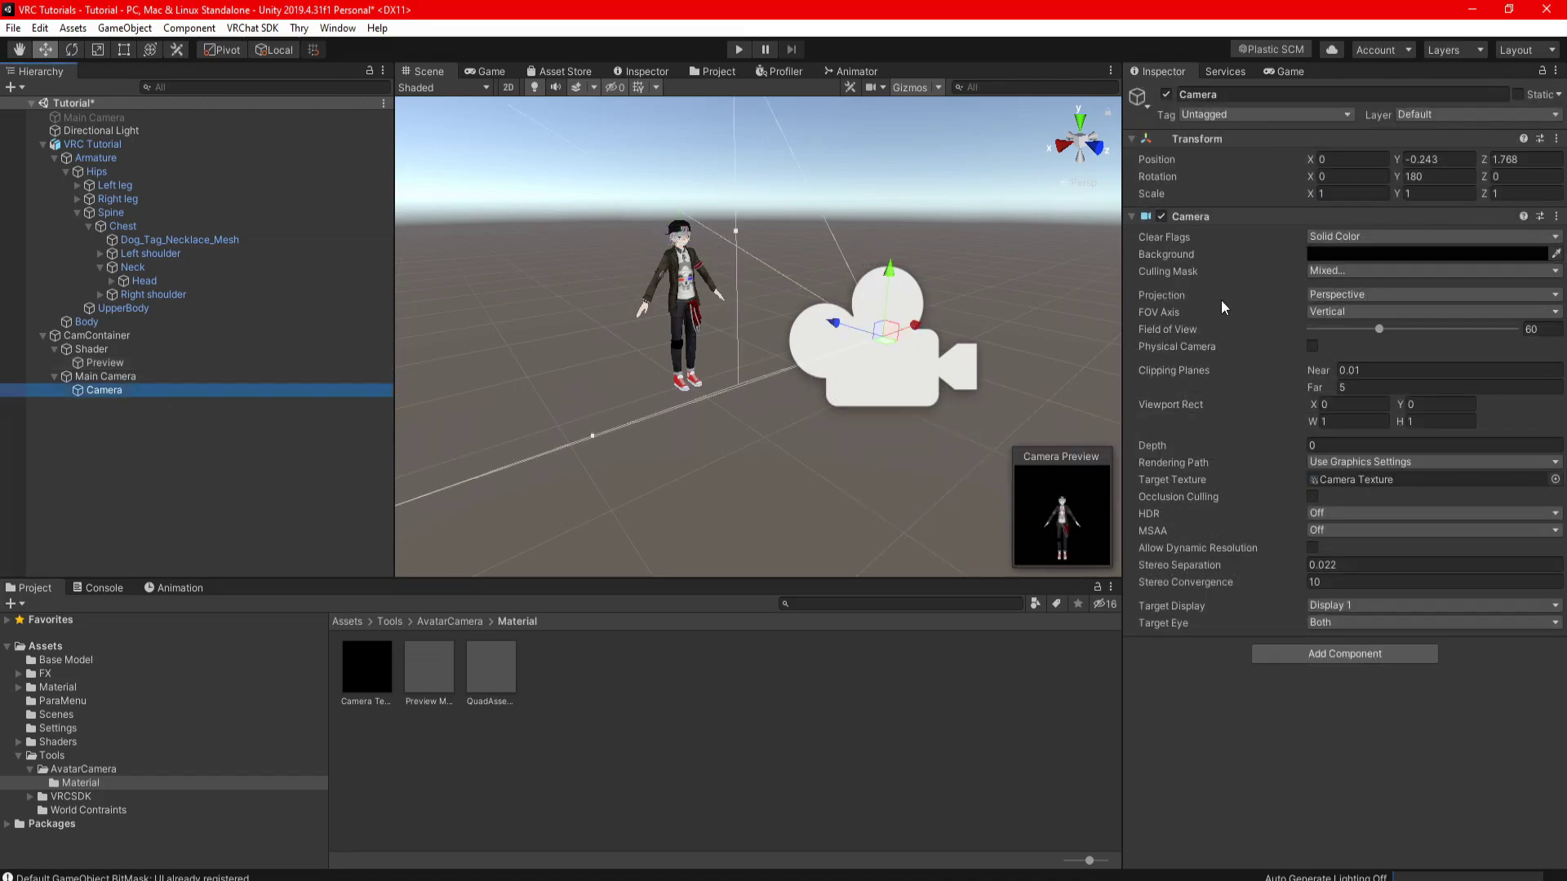
{"action": "left_click", "coordinate": [1353, 271]}
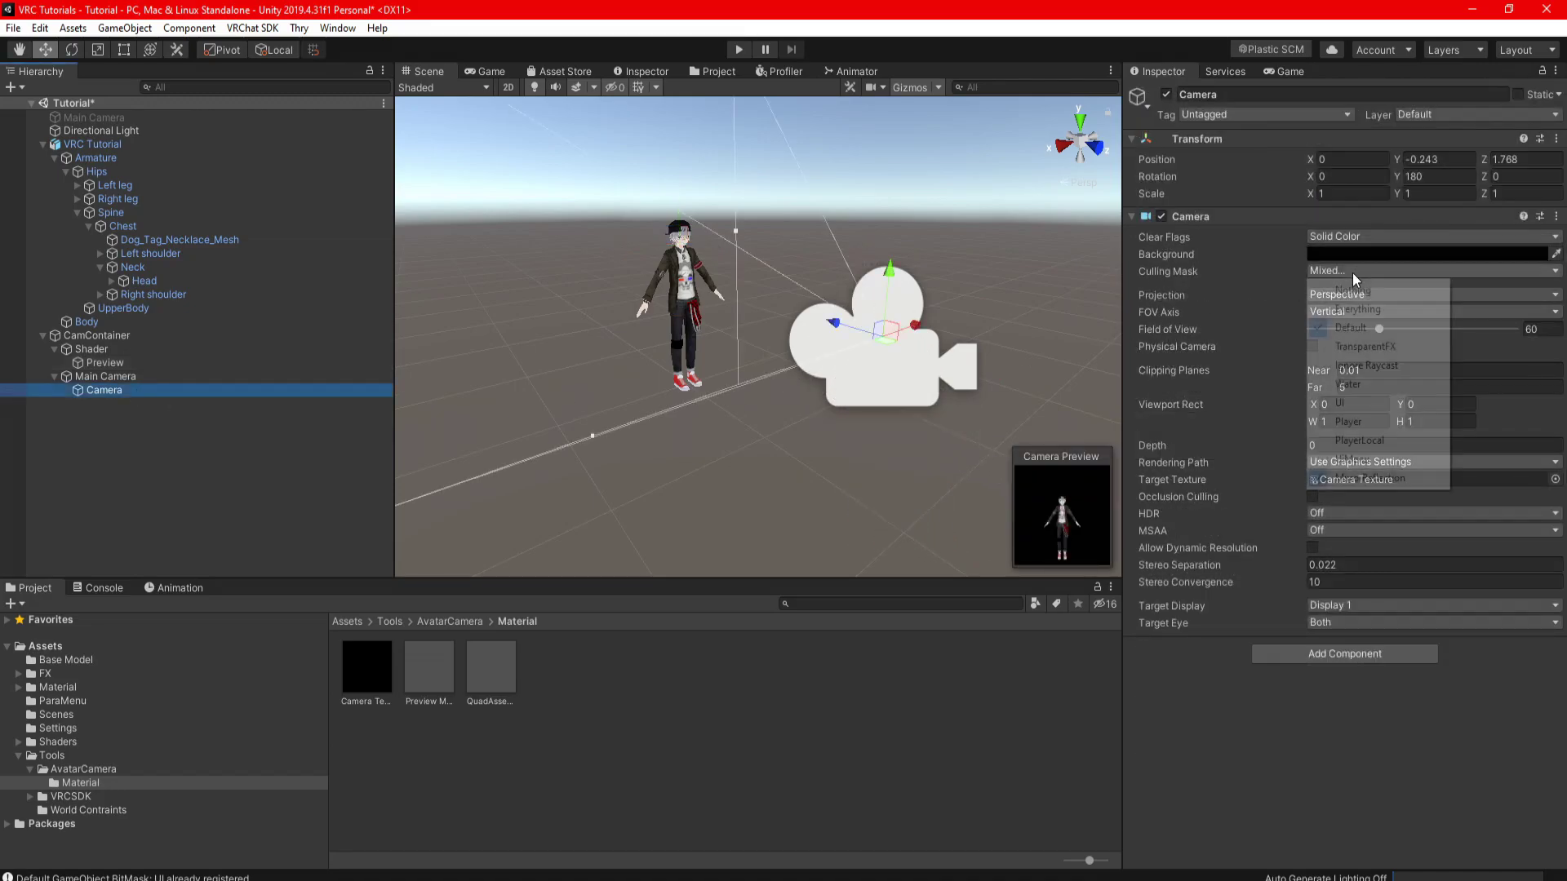
{"action": "left_click", "coordinate": [1351, 328]}
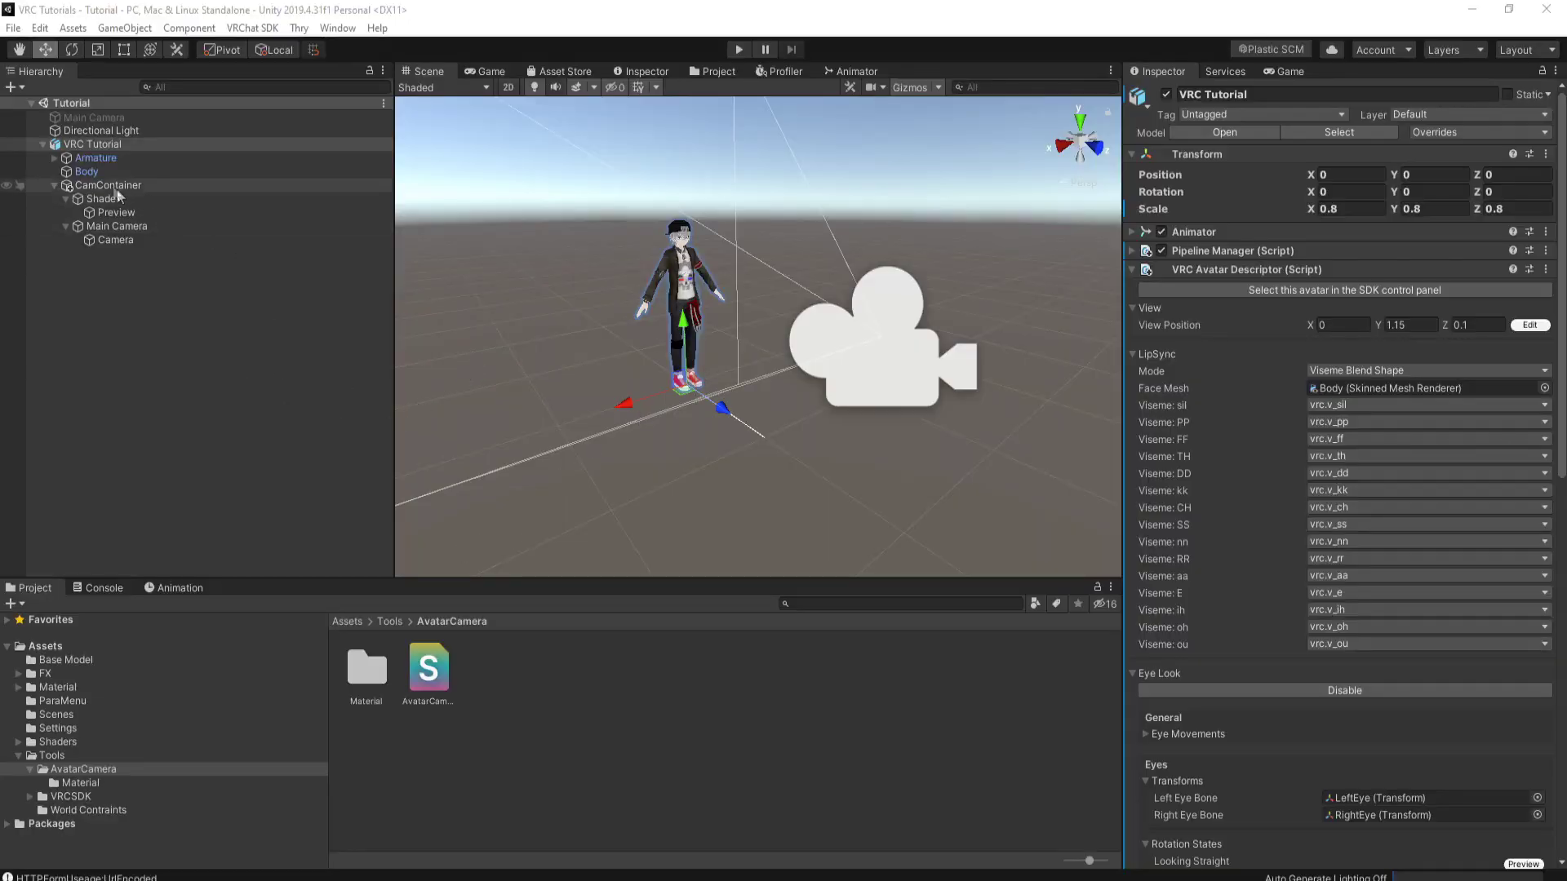
Save CamContainer as a prefab in Assets/Tools/AvatarCamera, then place an instance back and expand it
{"action": "left_click_drag", "start_coordinate": [103, 185], "coordinate": [501, 671]}
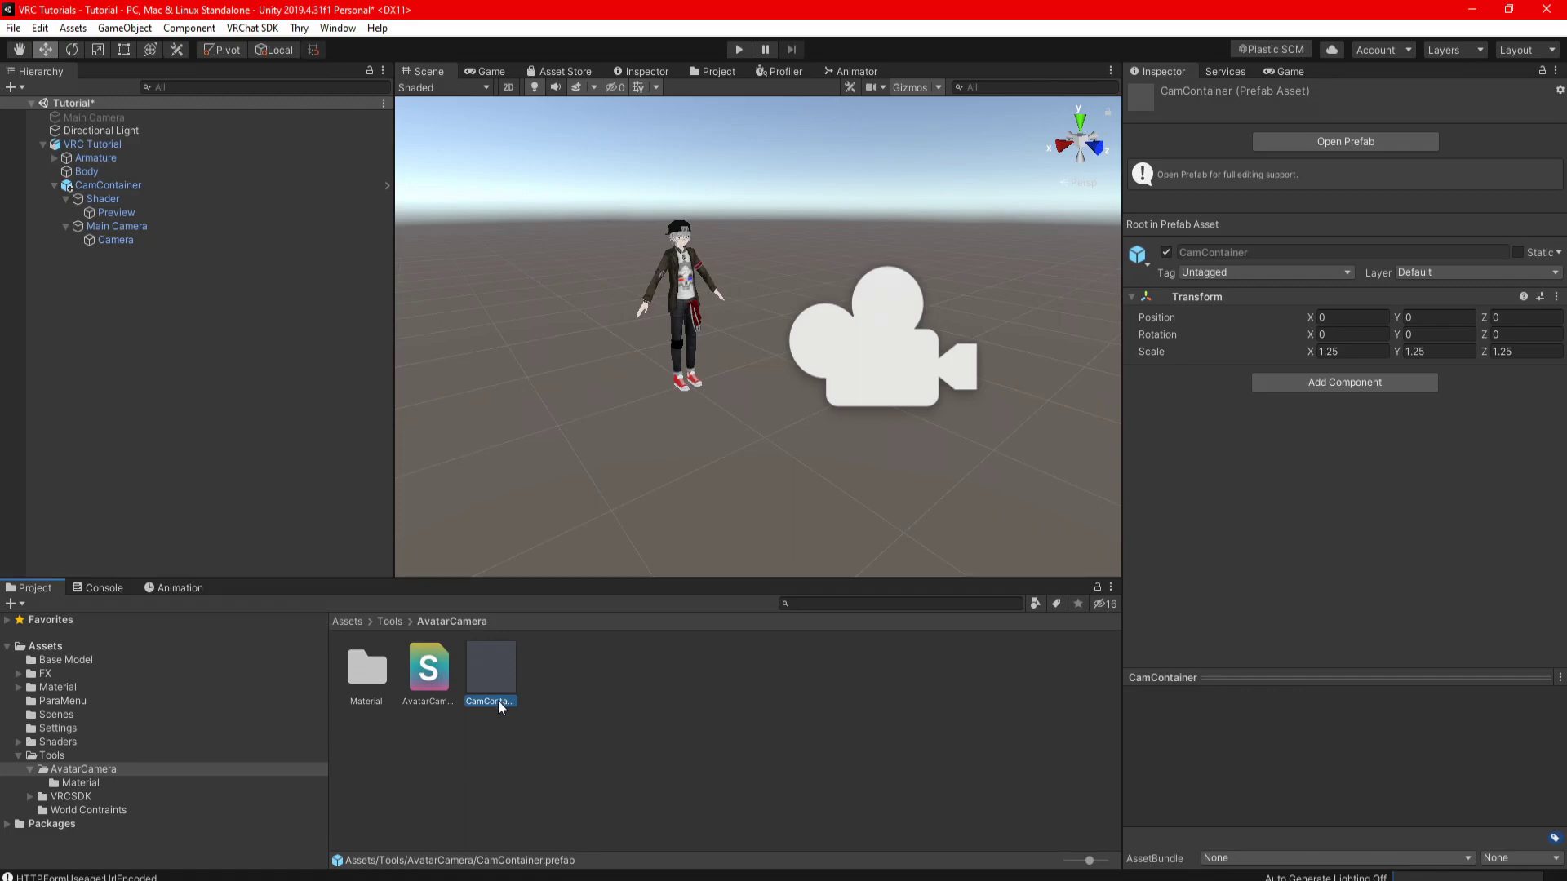
{"action": "left_click_drag", "start_coordinate": [498, 700], "coordinate": [114, 276]}
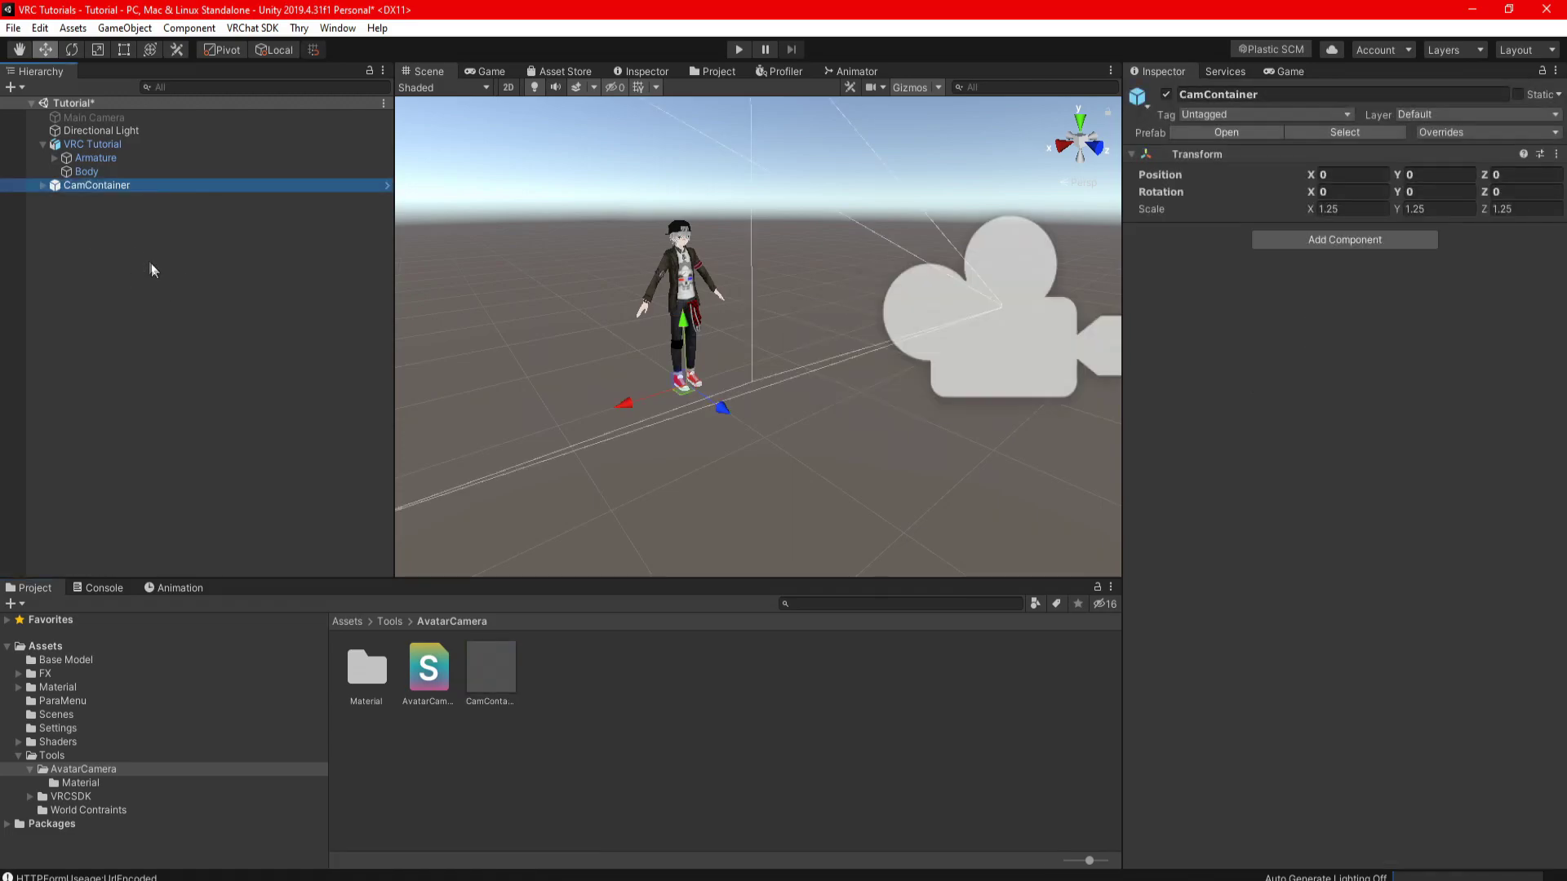
{"action": "left_click", "coordinate": [44, 185]}
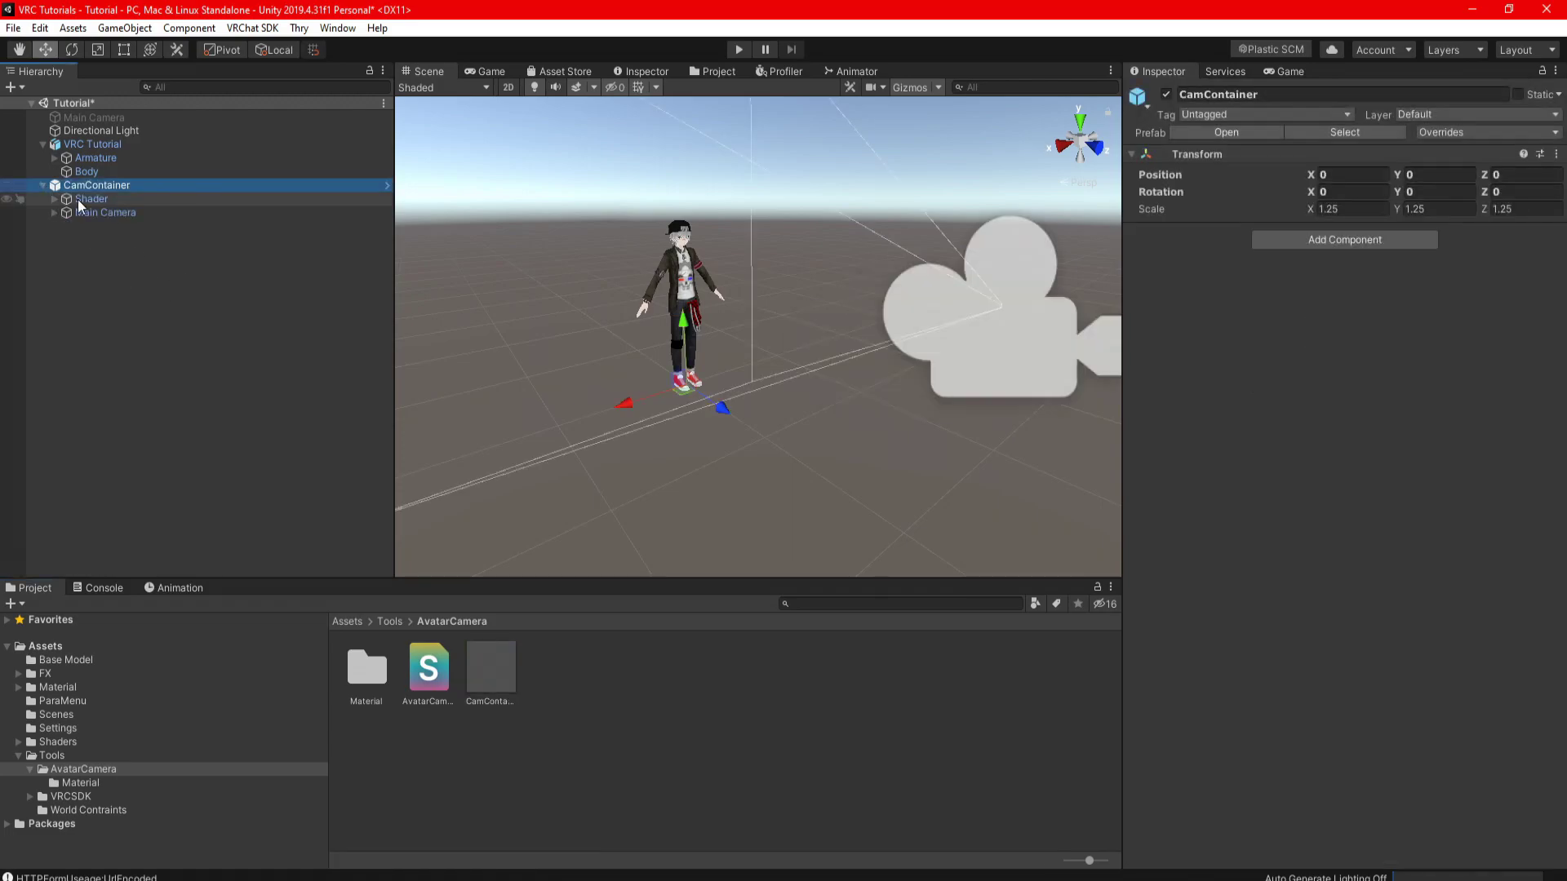
Make the Head bone the constraint source for Shader and Main Camera, then nest CamContainer under VRC Tutorial
{"action": "left_click", "coordinate": [79, 199]}
{"action": "left_click", "coordinate": [1151, 328]}
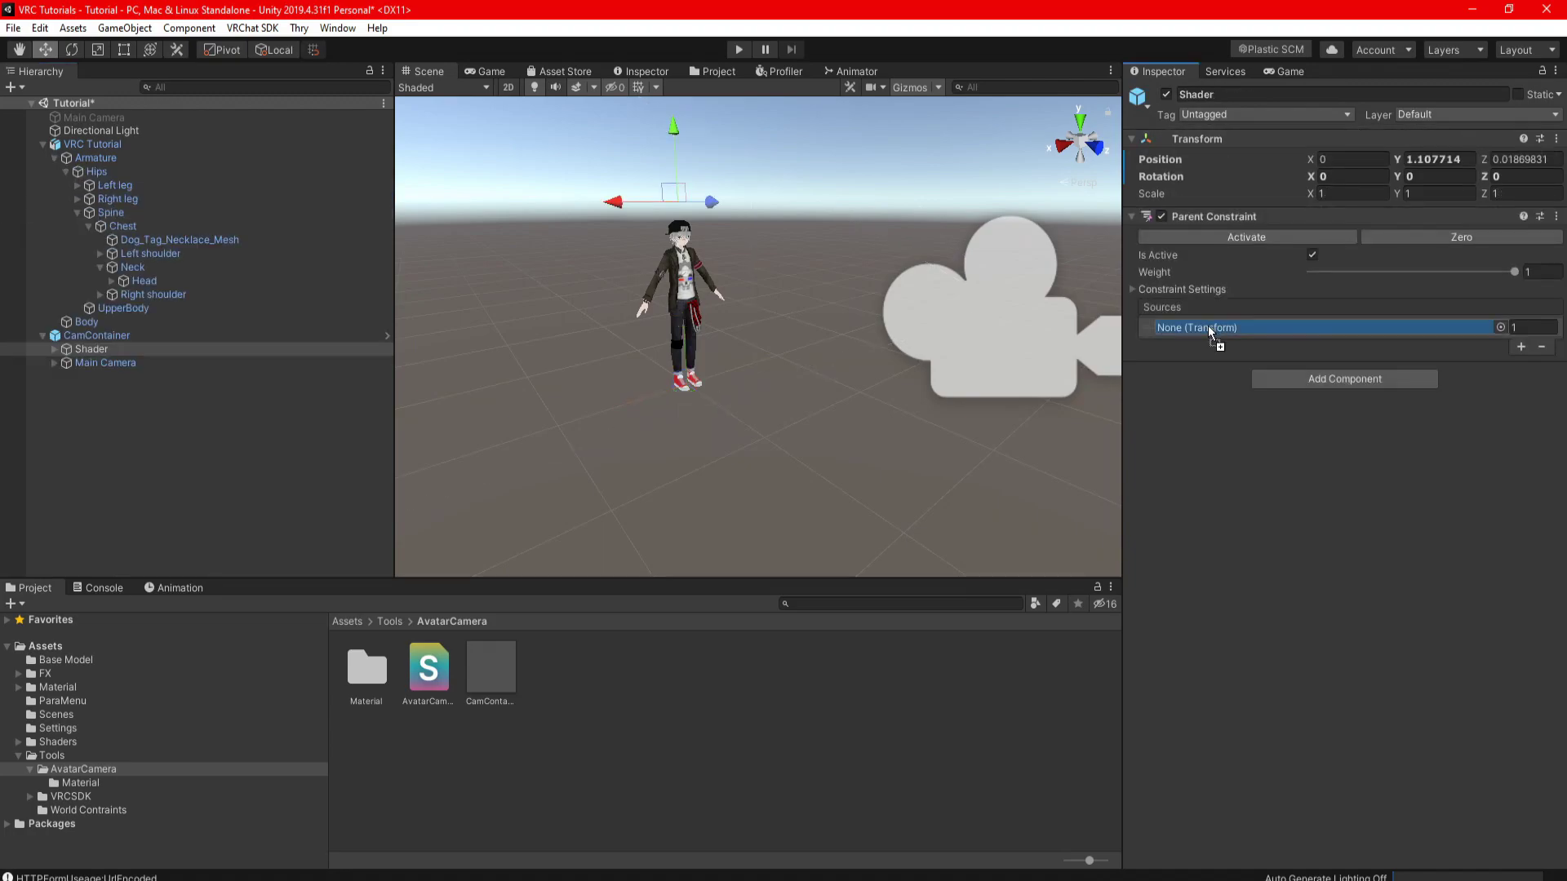
{"action": "left_click", "coordinate": [105, 362]}
{"action": "left_click_drag", "start_coordinate": [144, 280], "coordinate": [1194, 333]}
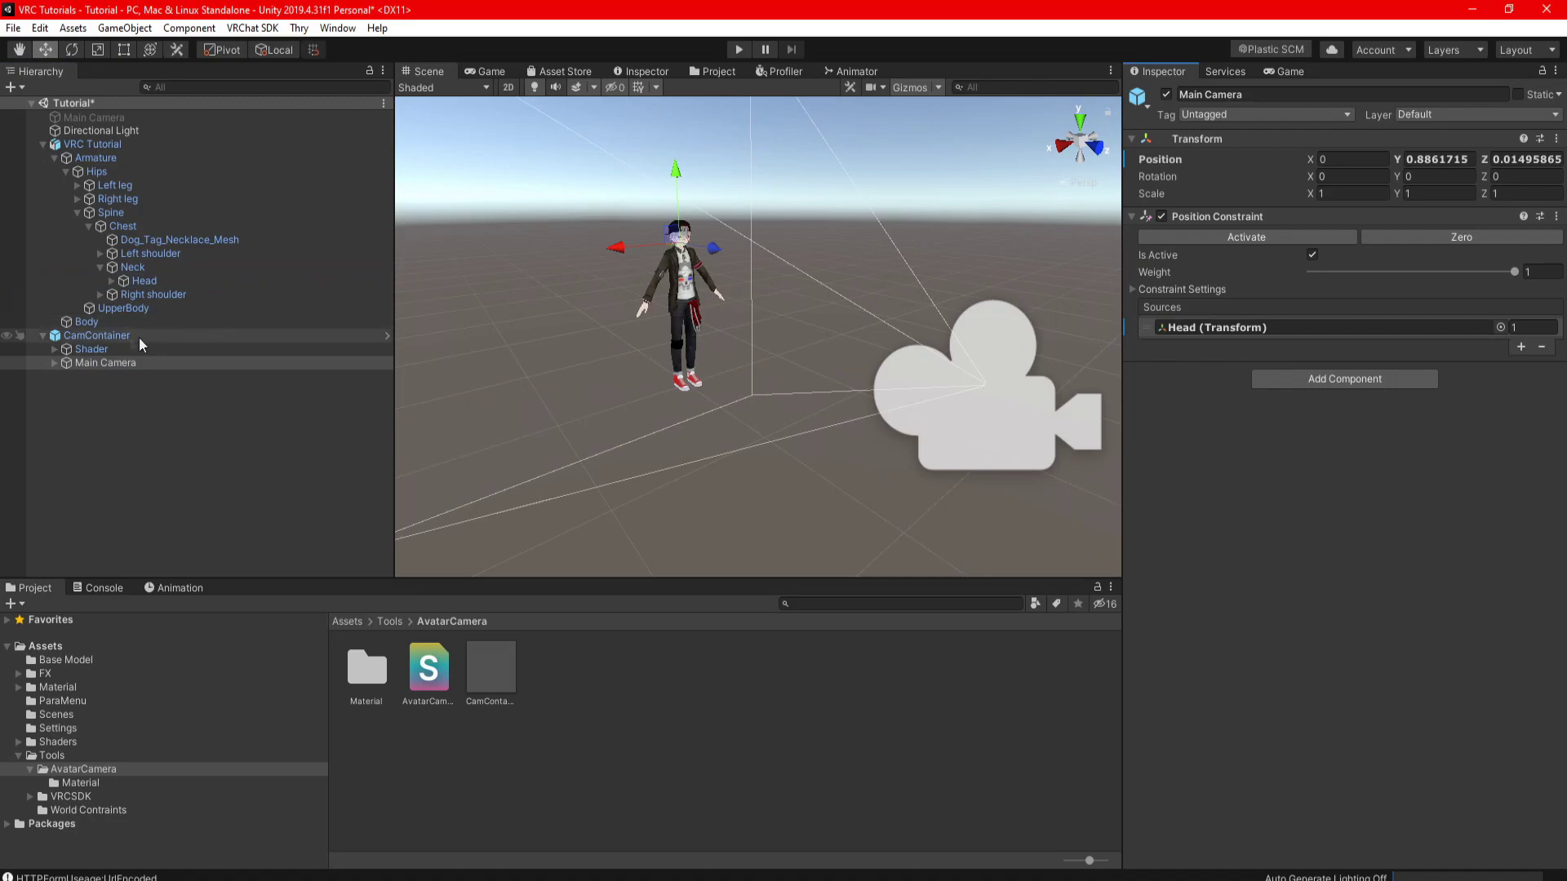
{"action": "left_click_drag", "start_coordinate": [100, 338], "coordinate": [110, 143]}
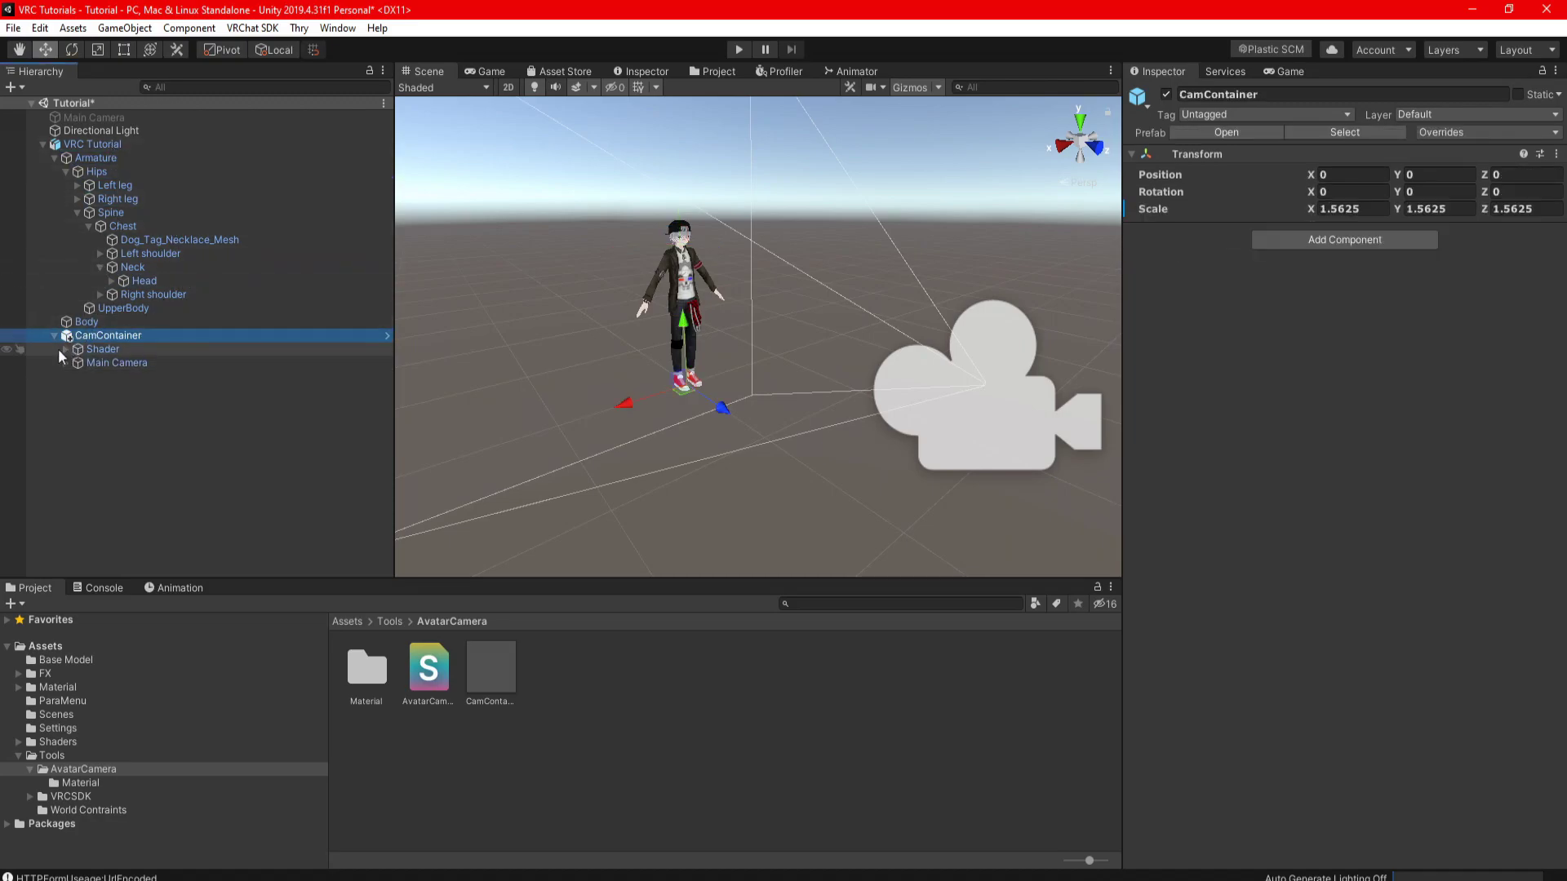